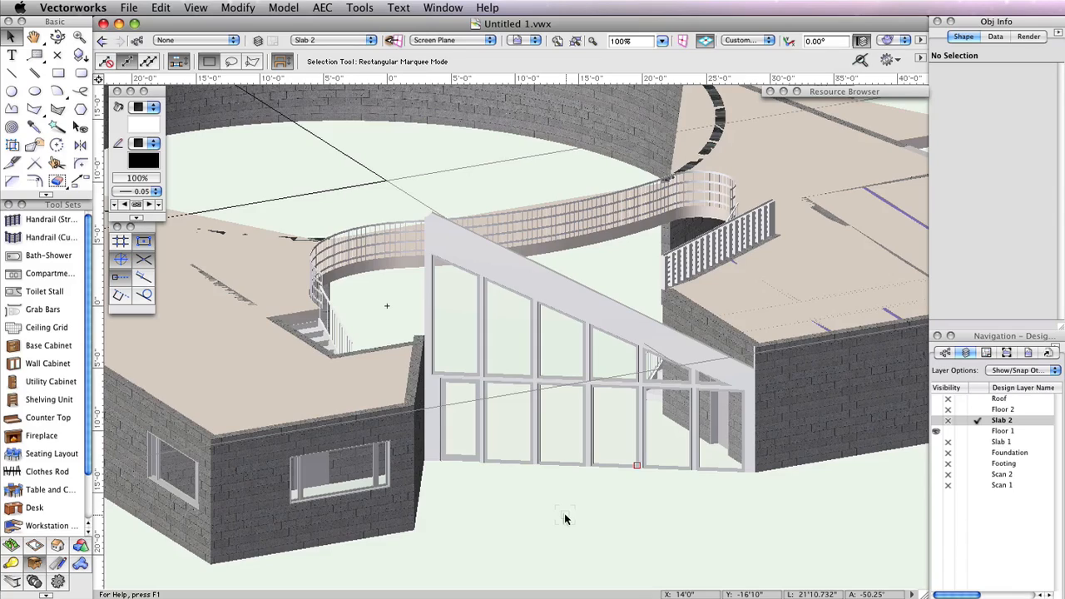
# Make the Slab 2, Floor 2, Roof, Slab 1, Foundation and Footing design layers visible
pyautogui.click(936, 420)
pyautogui.click(936, 409)
pyautogui.click(936, 398)
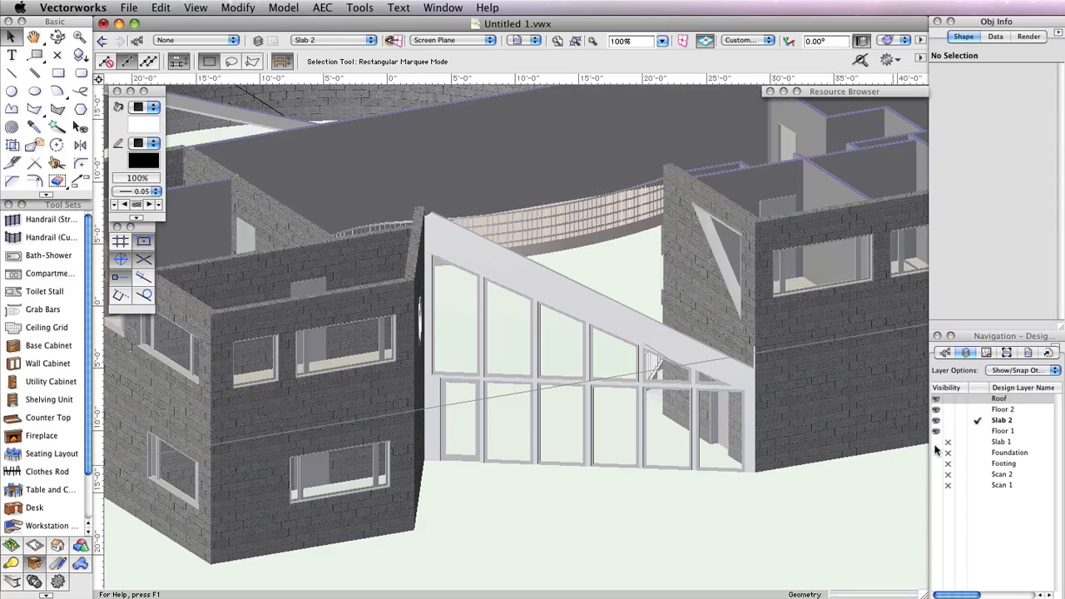
pyautogui.click(936, 442)
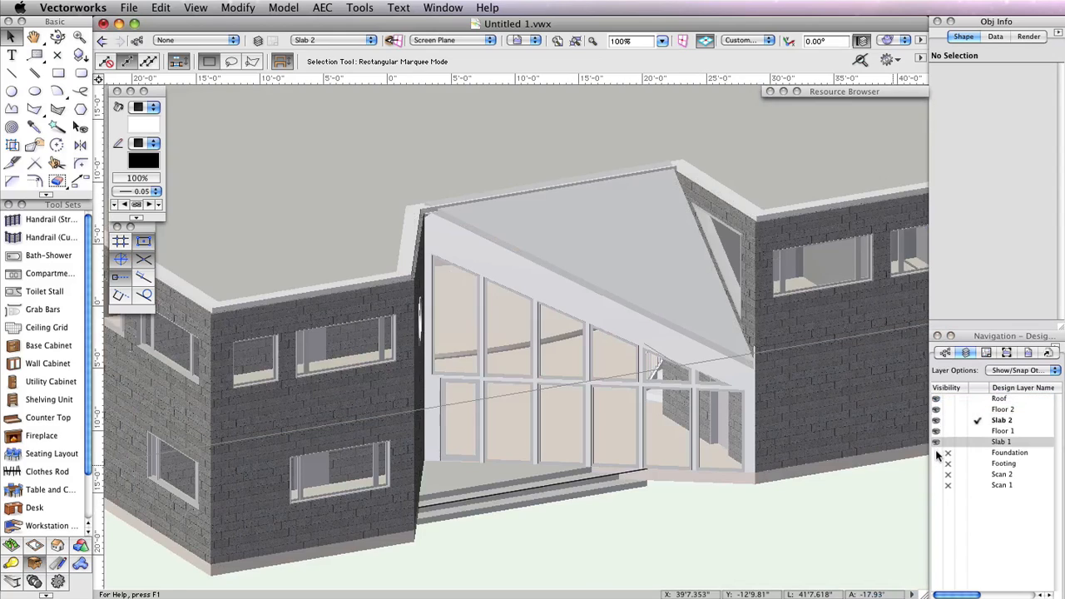
pyautogui.click(936, 453)
pyautogui.click(936, 464)
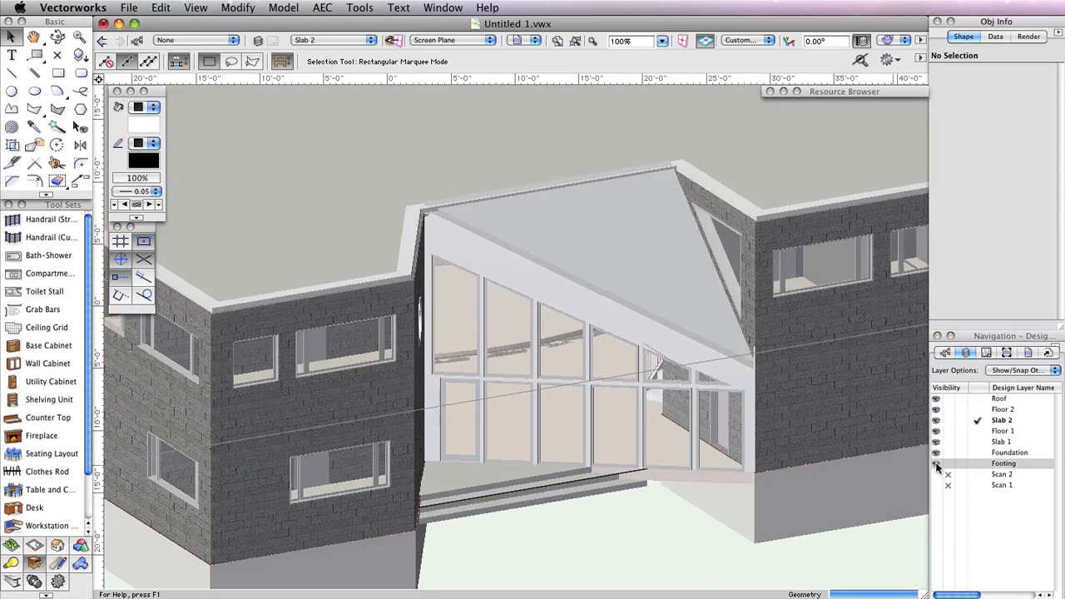
# Zoom out and orbit with the Flyover tool to view the whole building from above
pyautogui.scroll(-3, 643, 539)
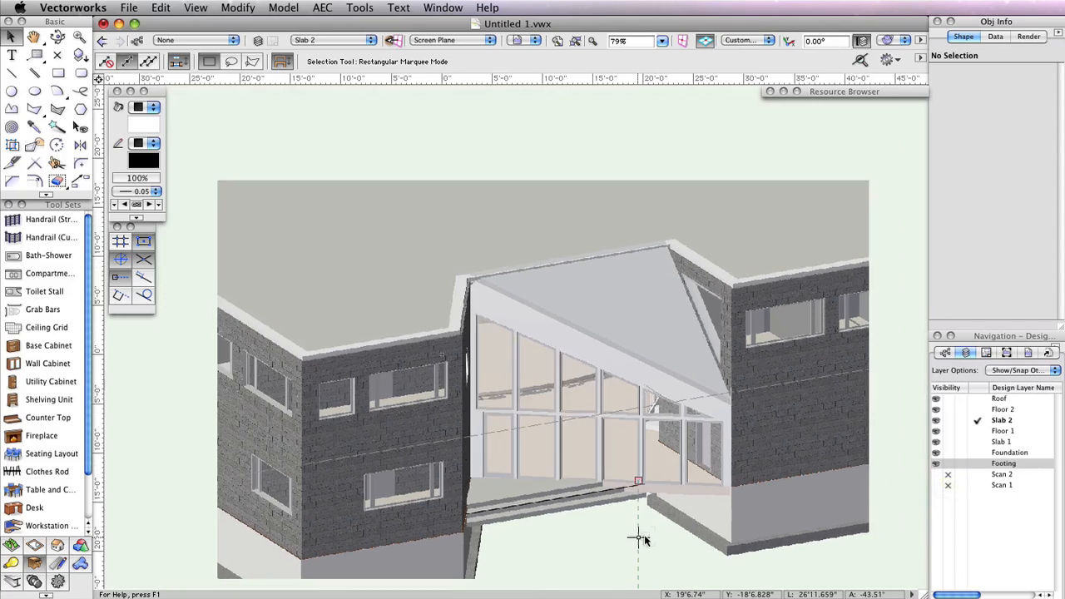
pyautogui.scroll(-2, 643, 539)
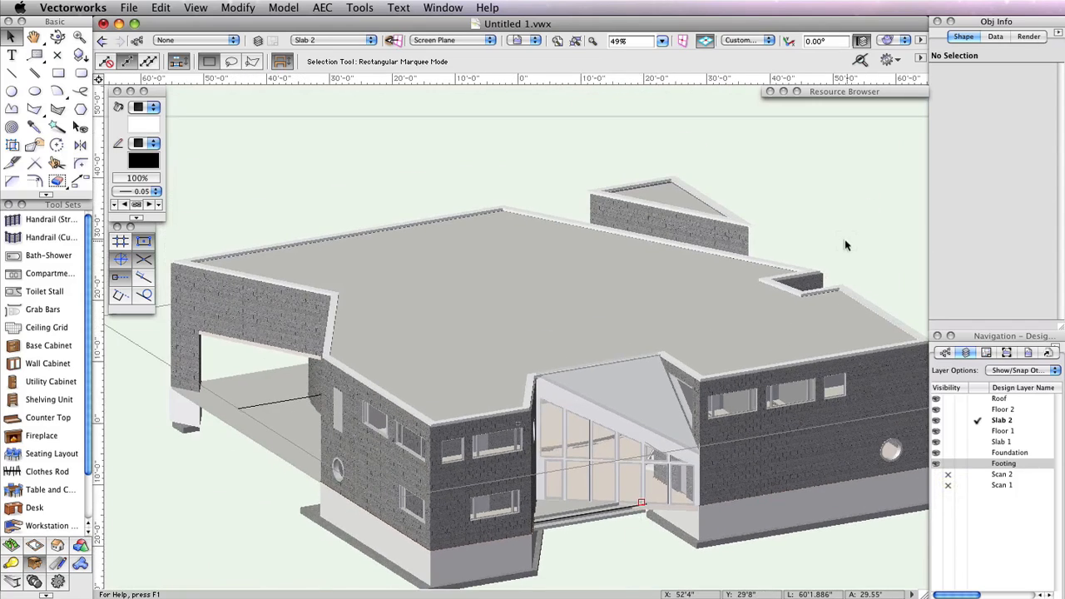
pyautogui.scroll(-2, 846, 221)
pyautogui.moveTo(850, 221); pyautogui.dragTo(623, 283, button='middle')
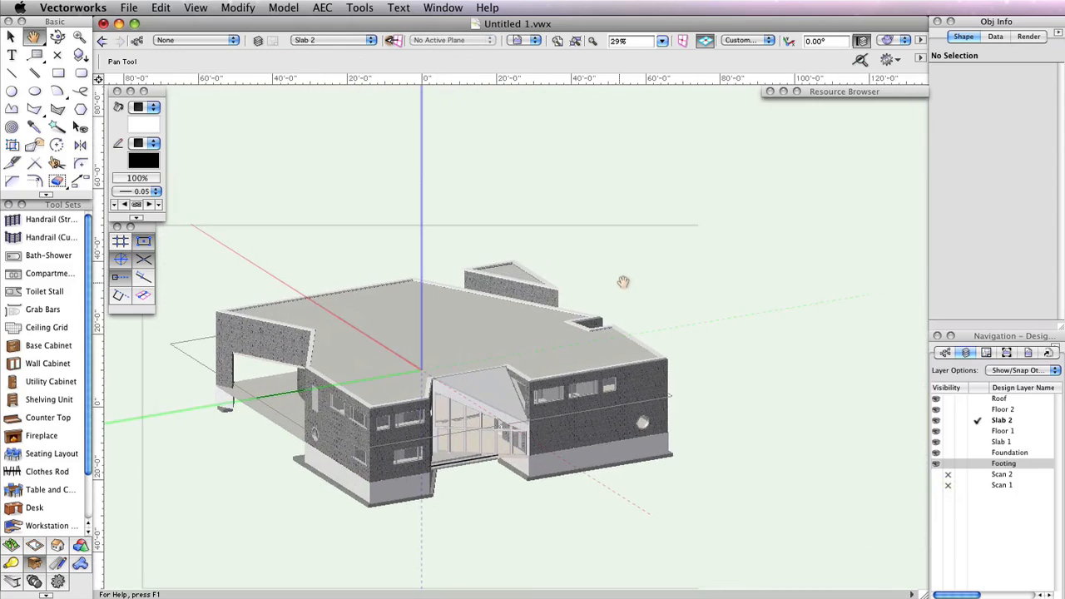
pyautogui.click(57, 38)
pyautogui.moveTo(489, 491); pyautogui.dragTo(657, 471)
pyautogui.moveTo(336, 503); pyautogui.dragTo(791, 444)
pyautogui.press('space')
pyautogui.scroll(1, 834, 462)
pyautogui.scroll(1, 829, 451)
pyautogui.press('space')
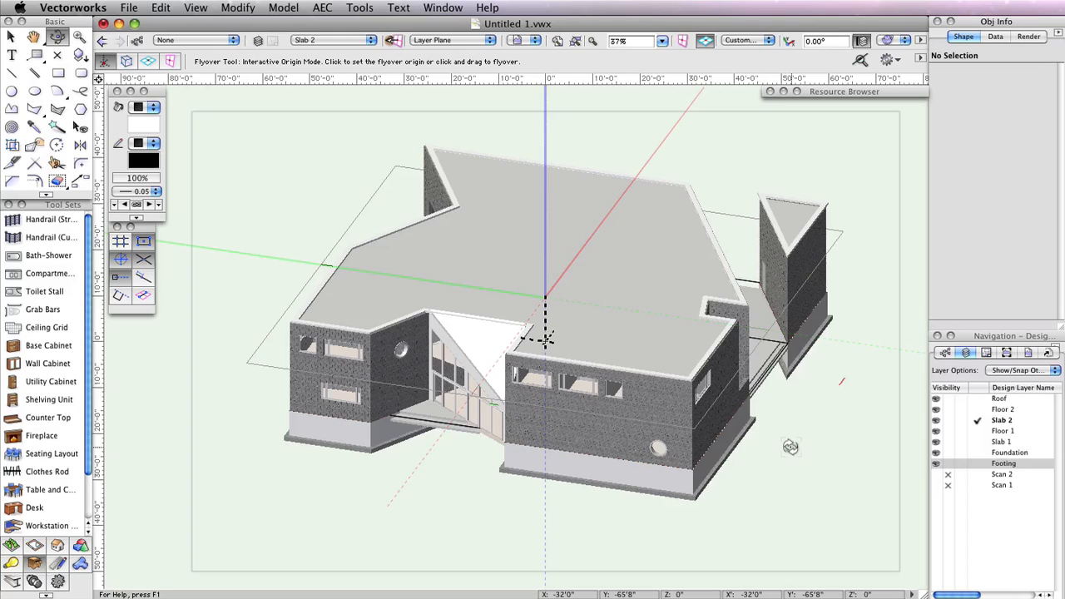
# Open the Organization dialog and create a new design layer named Site below Foundation
pyautogui.click(360, 8)
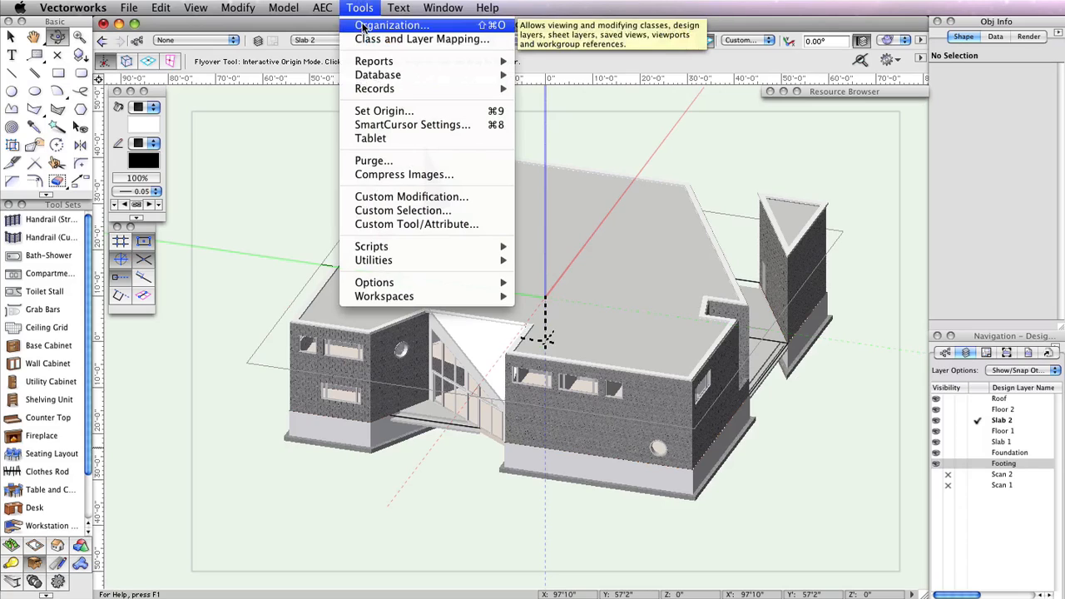
pyautogui.click(363, 27)
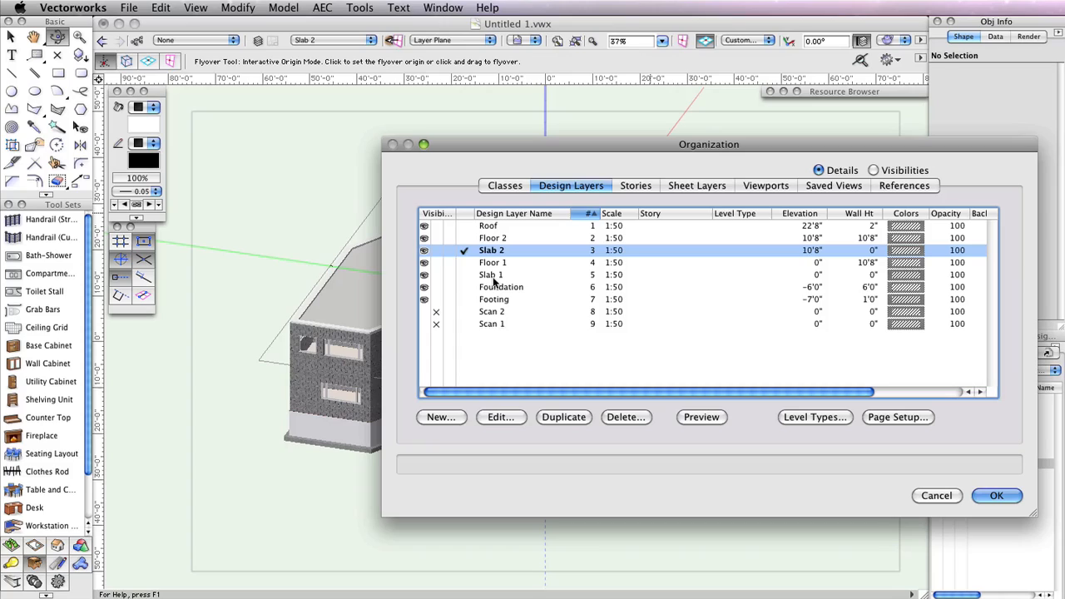
pyautogui.click(499, 286)
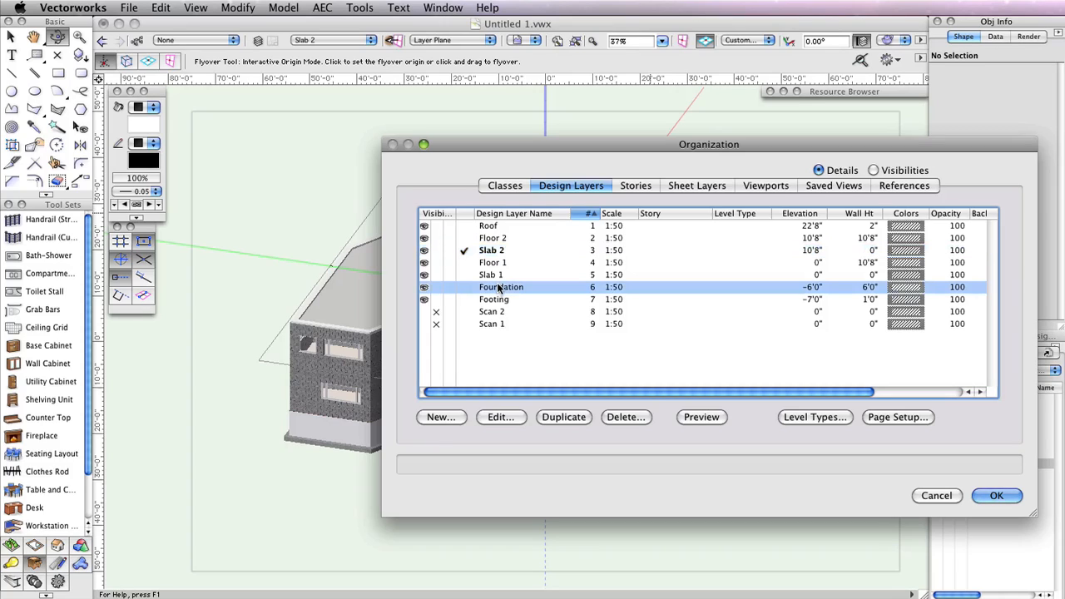
pyautogui.click(440, 416)
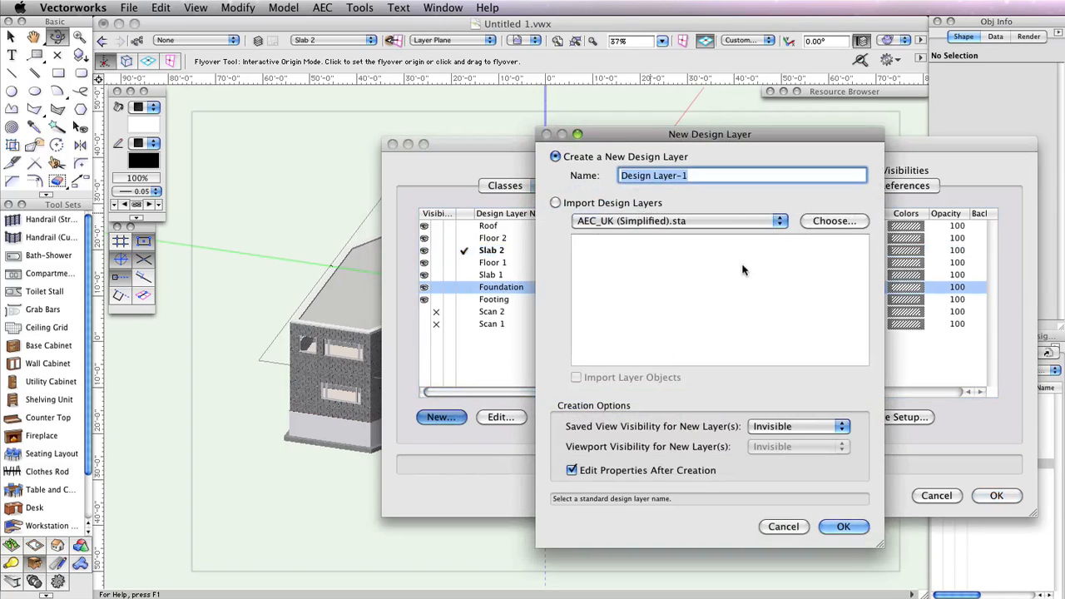
pyautogui.write('Site')
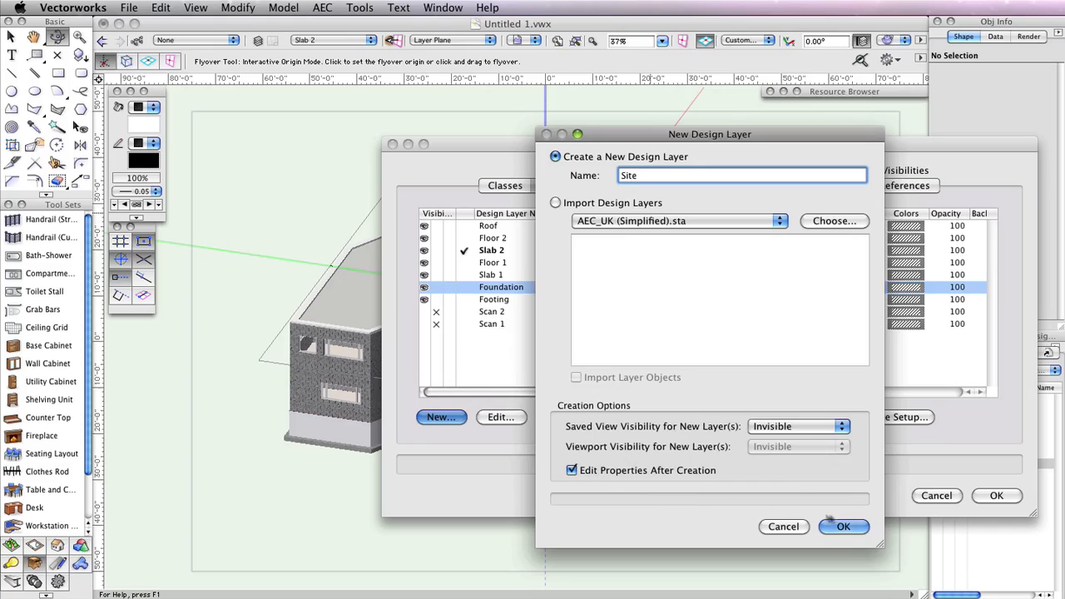
pyautogui.click(847, 527)
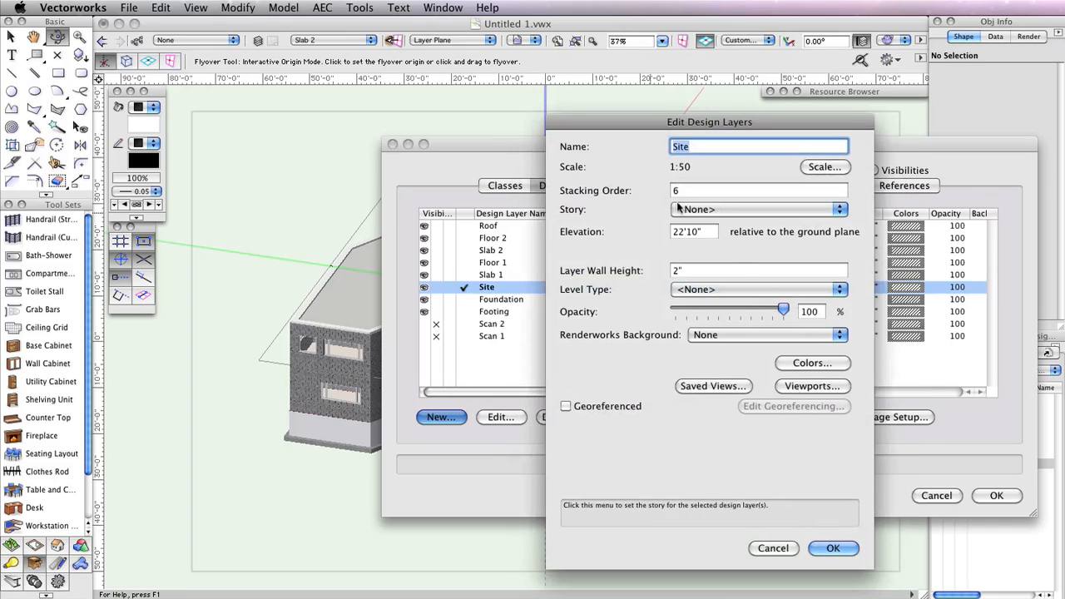
# Set the Site layer's elevation to -6 1/2" relative to the ground plane
pyautogui.doubleClick(702, 231)
pyautogui.press('BackSpace')
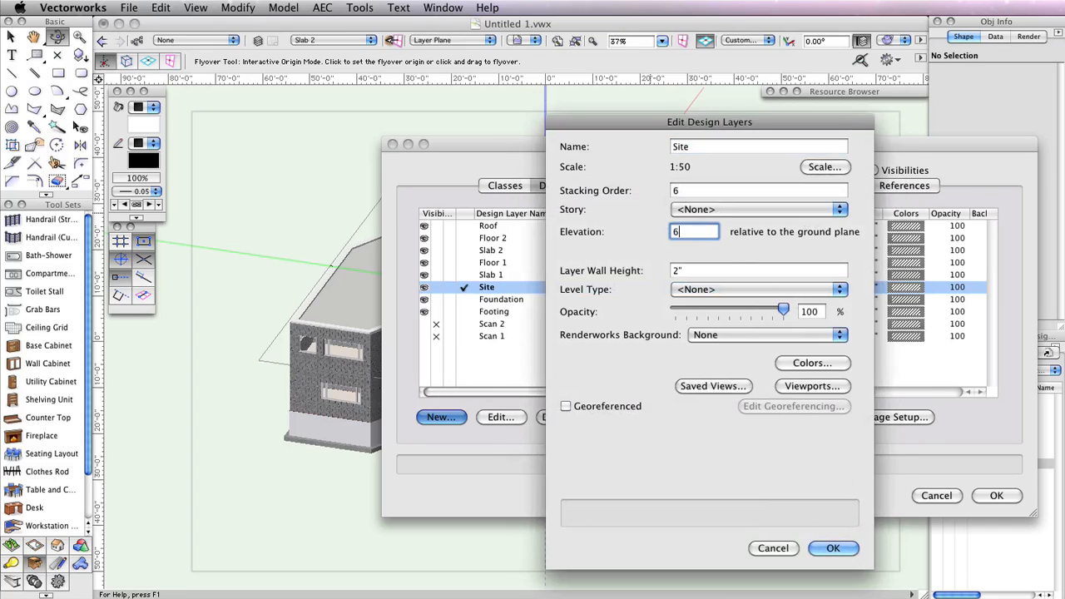
pyautogui.write('-6.5')
pyautogui.click(835, 547)
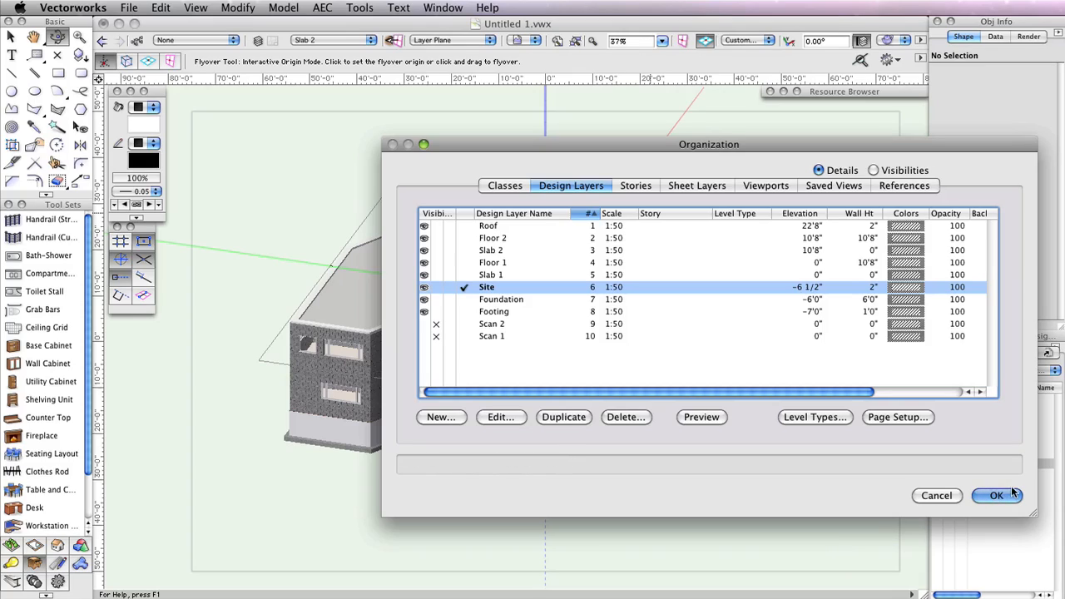
# Hide the Foundation and Footing layers and close the Organization dialog
pyautogui.click(436, 299)
pyautogui.click(436, 311)
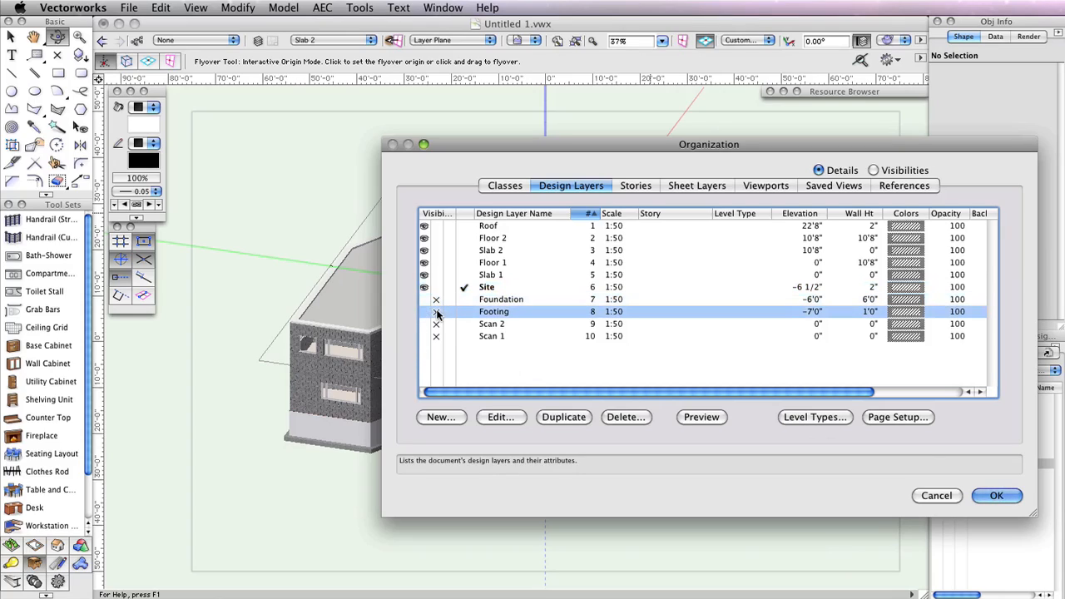
pyautogui.click(995, 496)
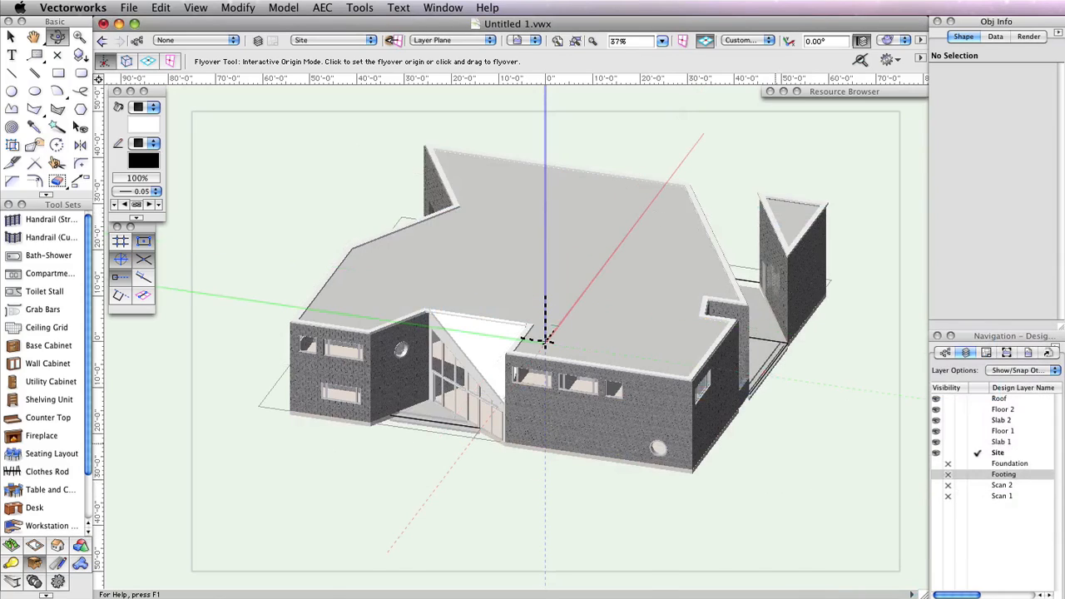
# Switch the drawing view to Top/Plan
pyautogui.click(903, 41)
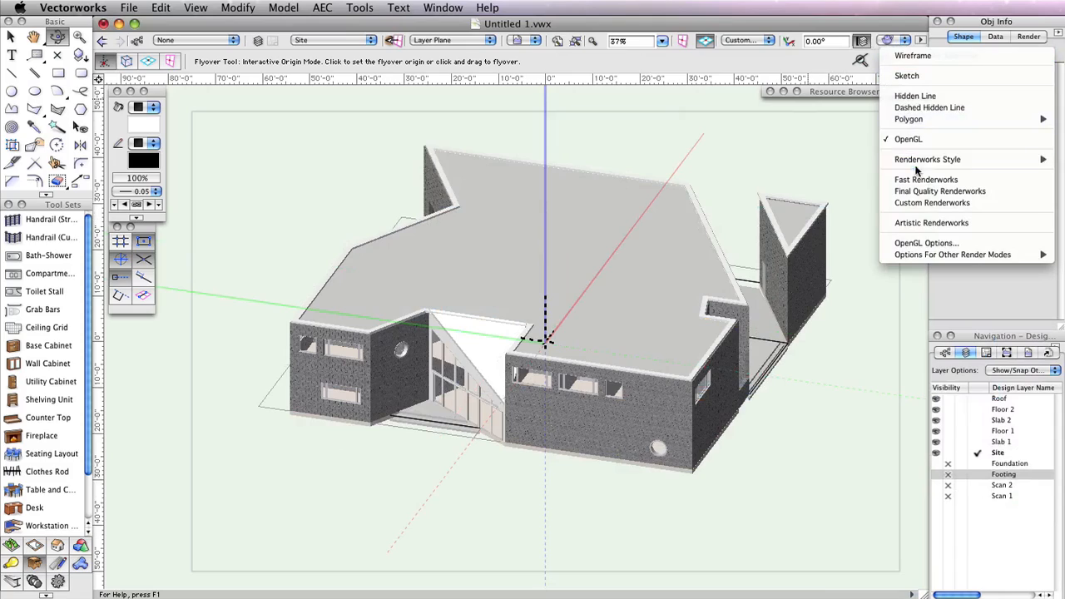
pyautogui.click(749, 41)
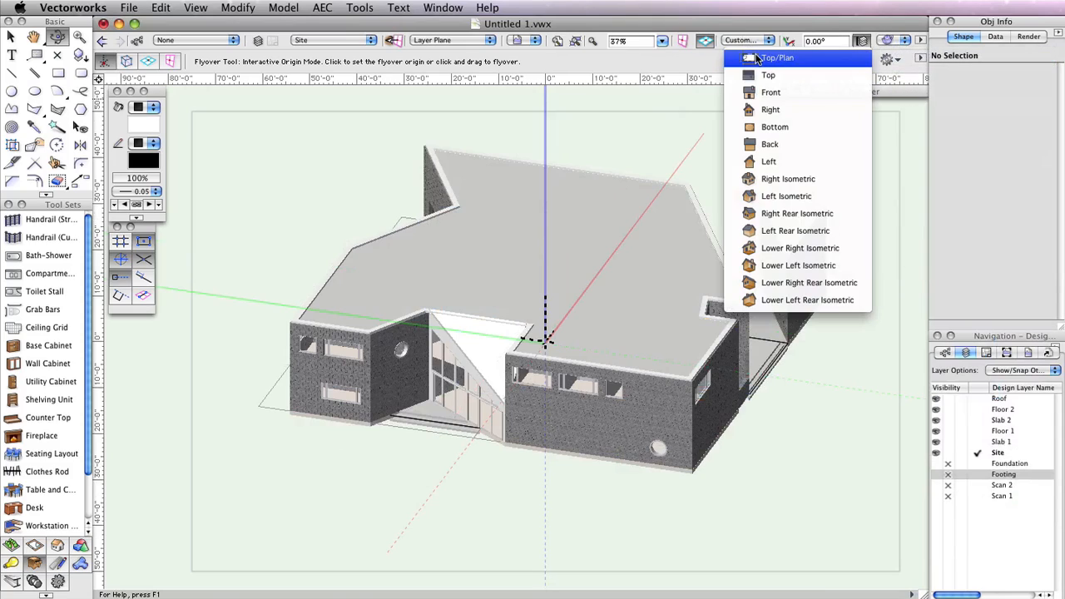
pyautogui.click(757, 59)
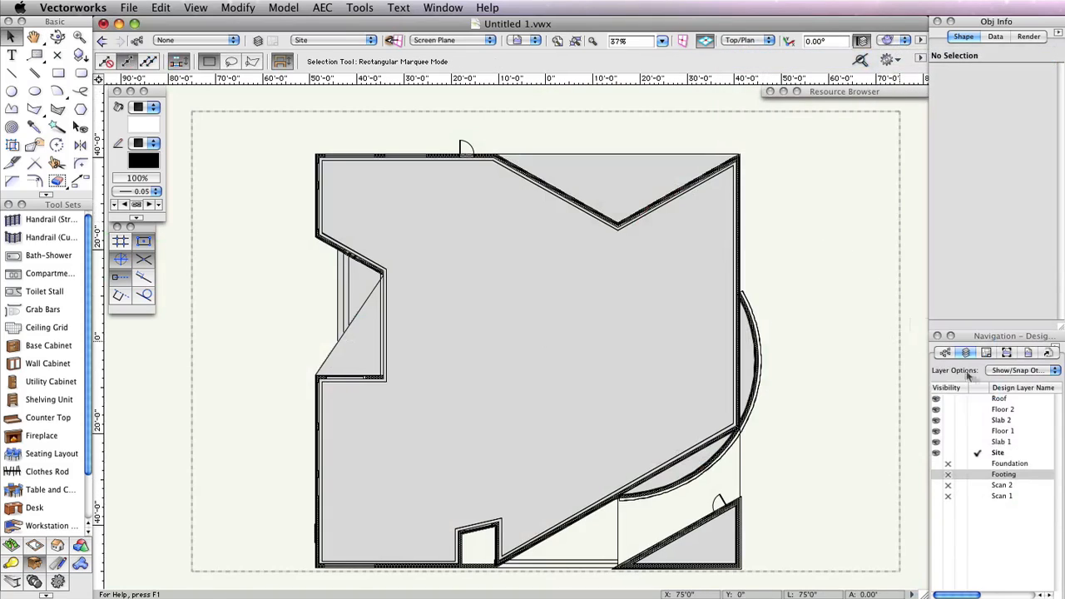
# Set the layer options to Active Only
pyautogui.click(1021, 370)
pyautogui.click(1009, 333)
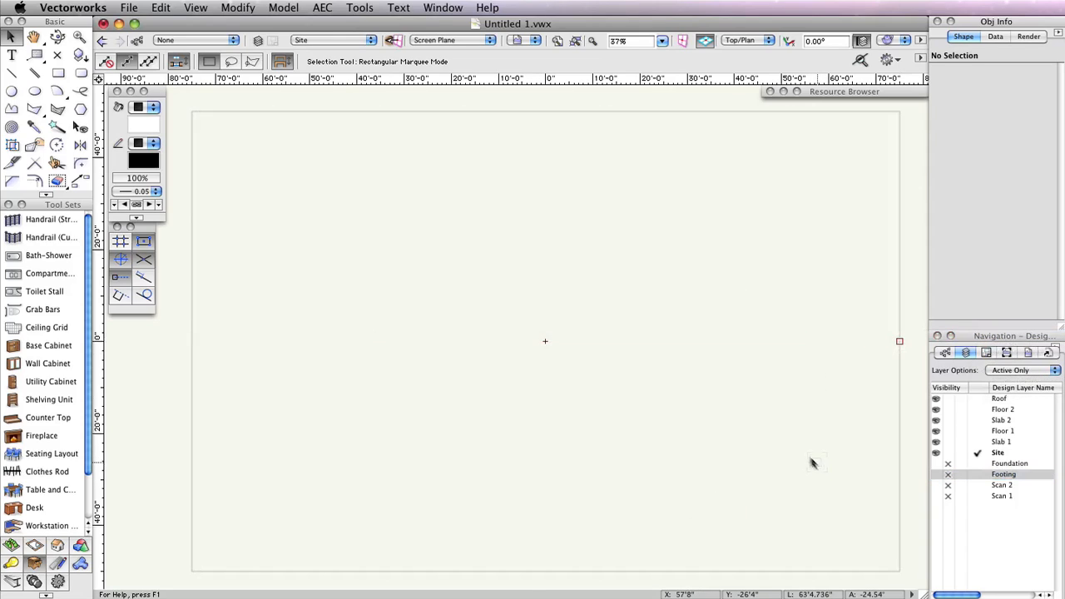
# Open the Rectangle tool's Create Object settings and set width and height to 1024'
pyautogui.doubleClick(57, 73)
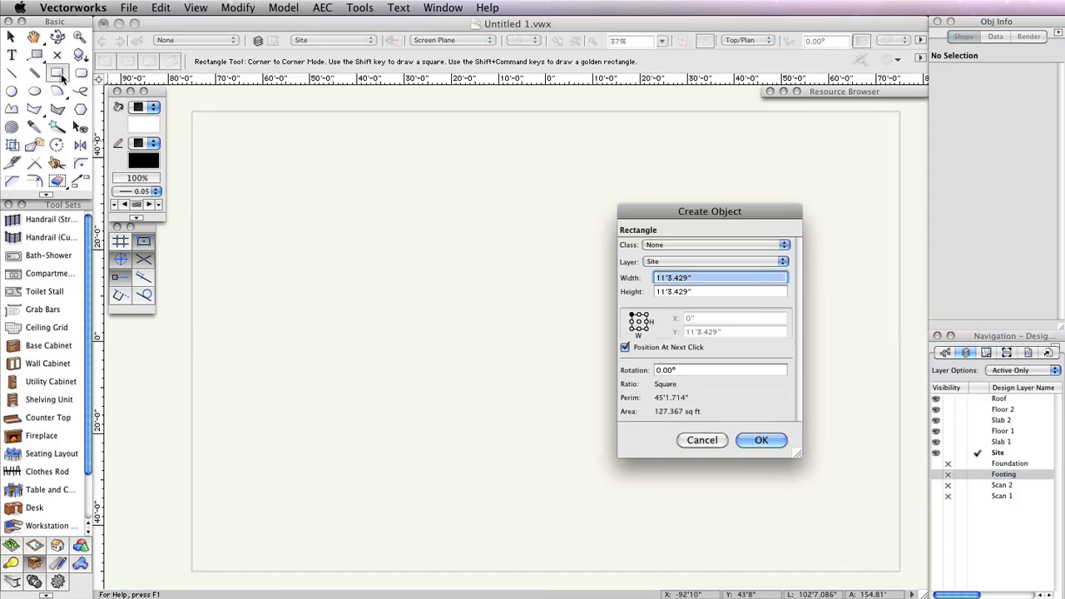
pyautogui.moveTo(715, 204); pyautogui.dragTo(546, 172)
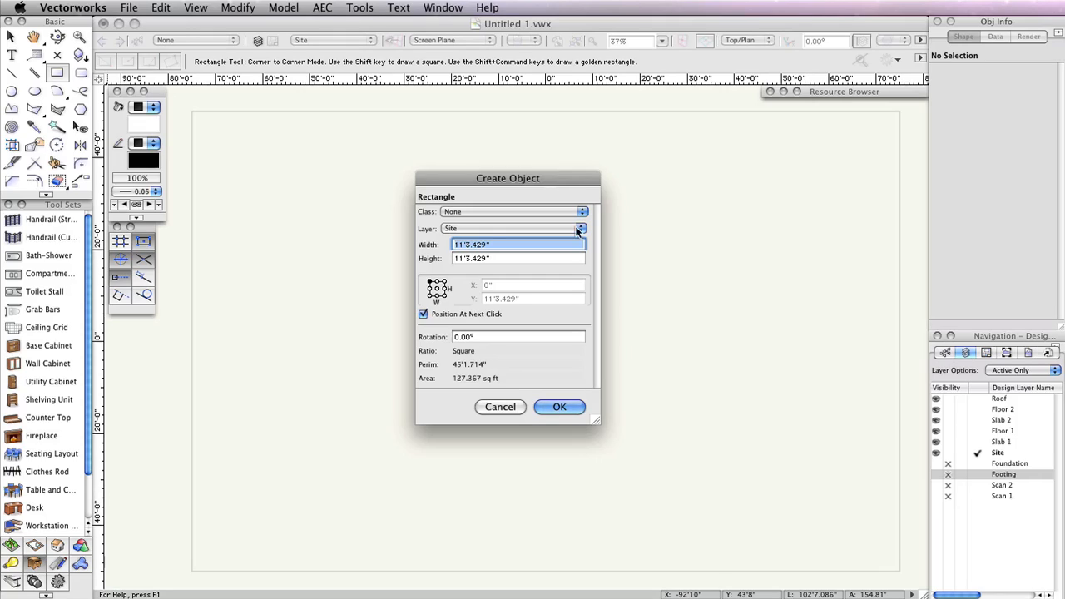
pyautogui.write('10')
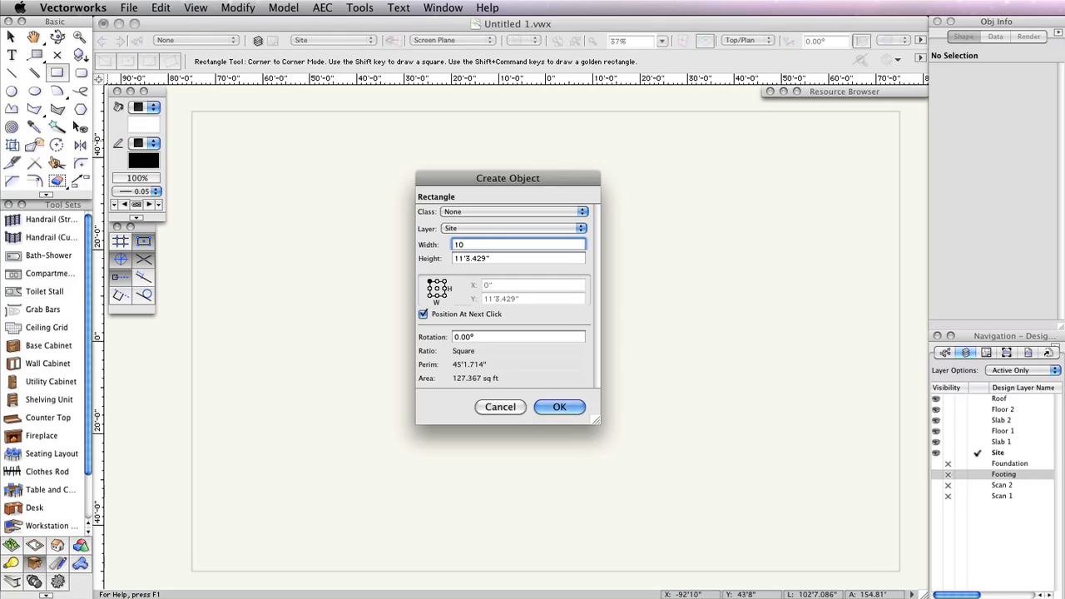
pyautogui.write("24'")
pyautogui.press('Tab')
pyautogui.write('1024')
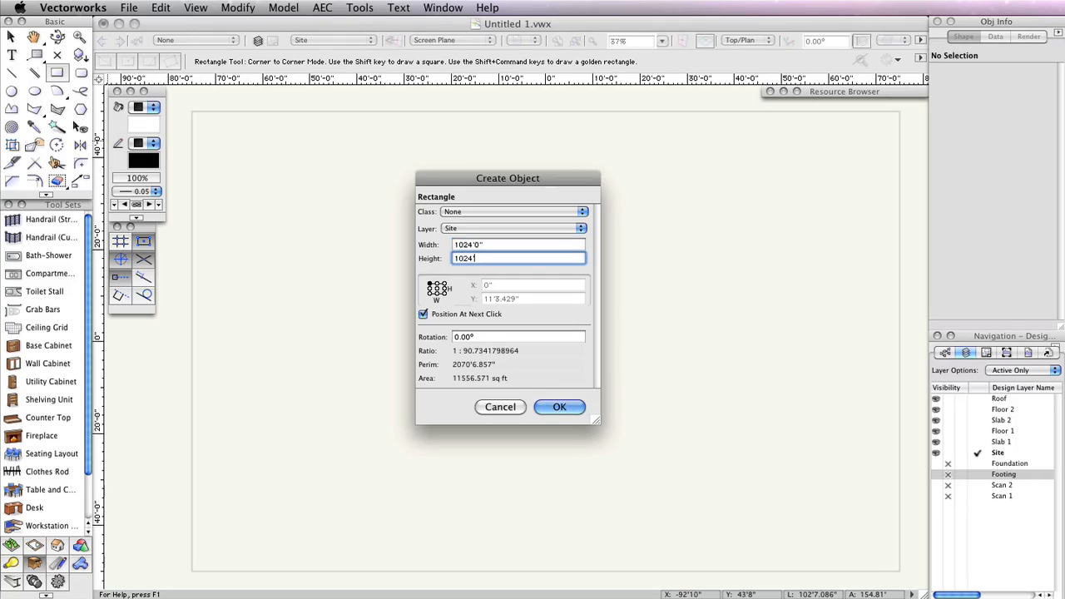
pyautogui.write("'")
# Center the rectangle at X 0 and Y 0 with Position At Next Click off, and create it
pyautogui.click(437, 288)
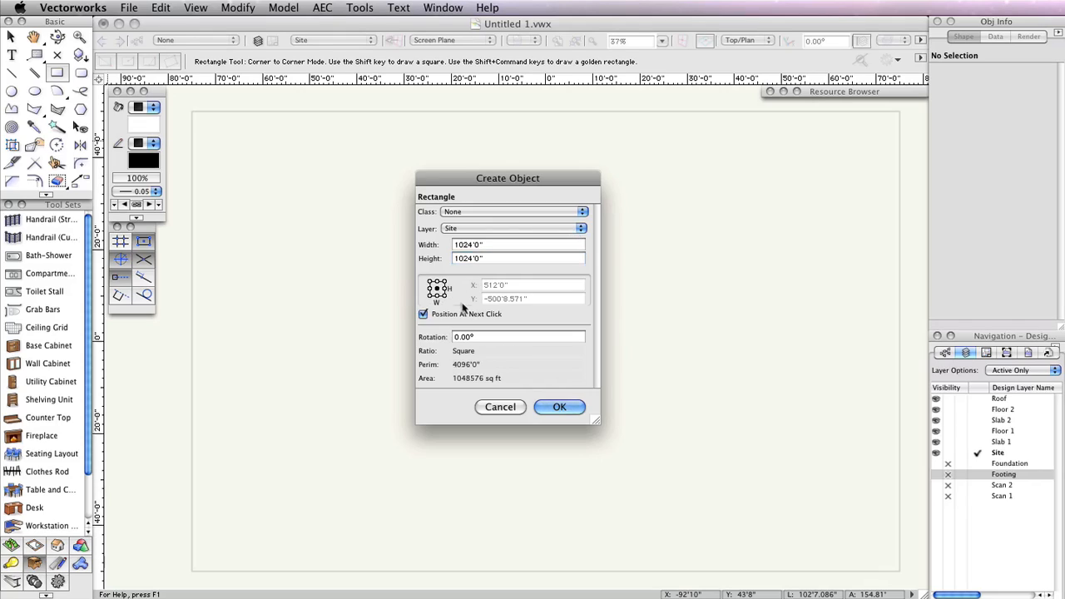
pyautogui.click(456, 316)
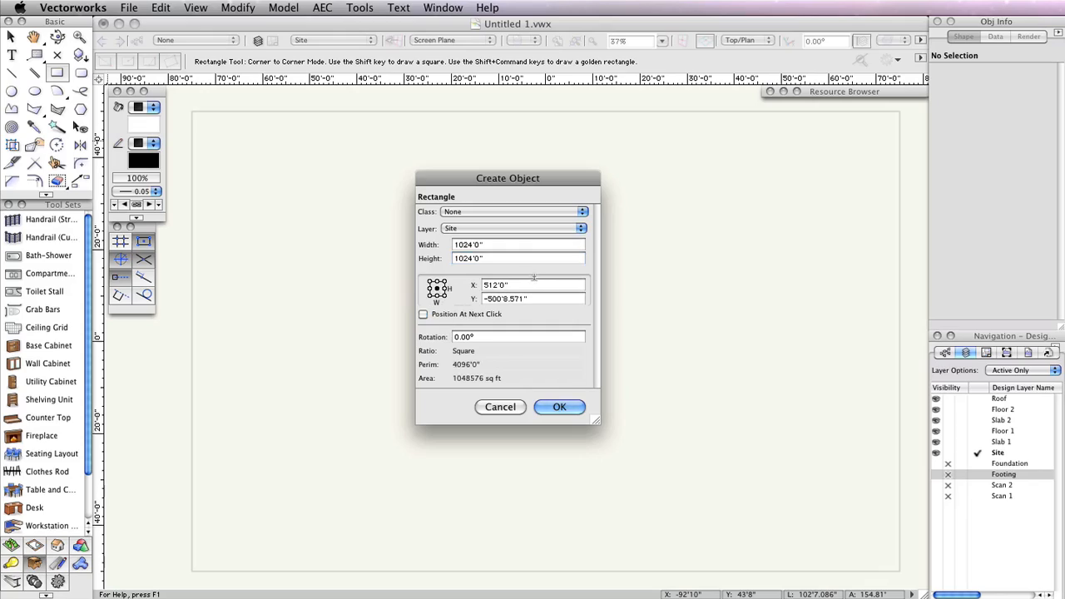
pyautogui.doubleClick(503, 285)
pyautogui.write('0')
pyautogui.press('Tab')
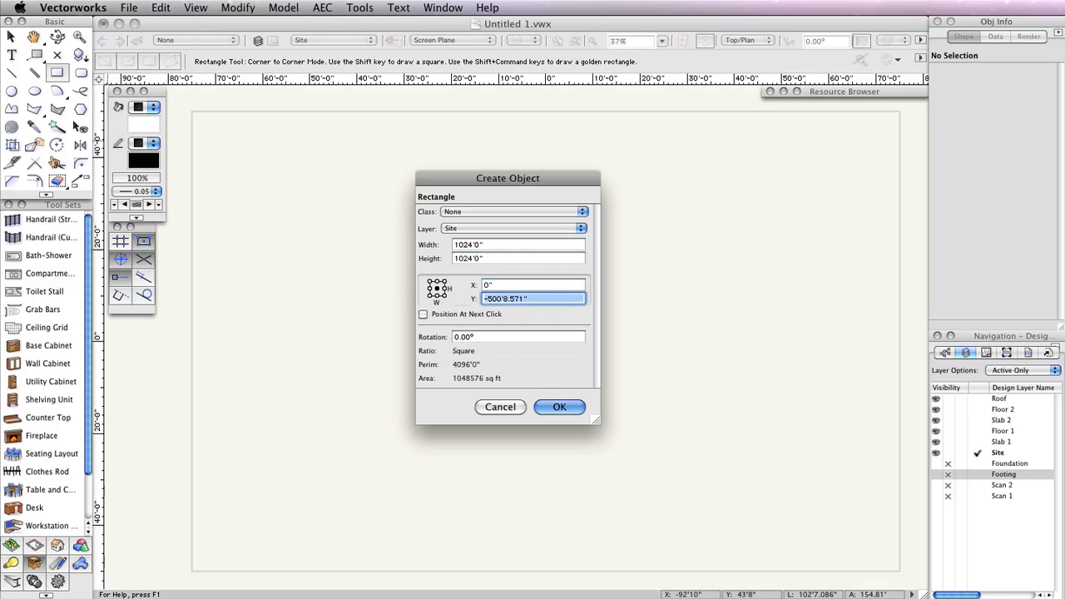
pyautogui.write('0')
pyautogui.press('Tab')
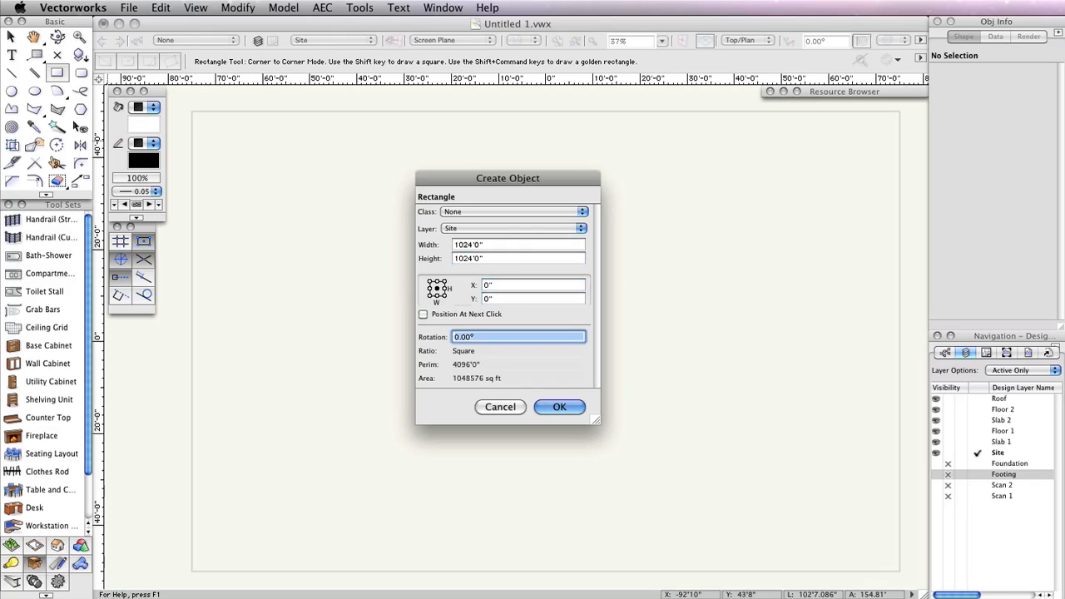
pyautogui.click(559, 408)
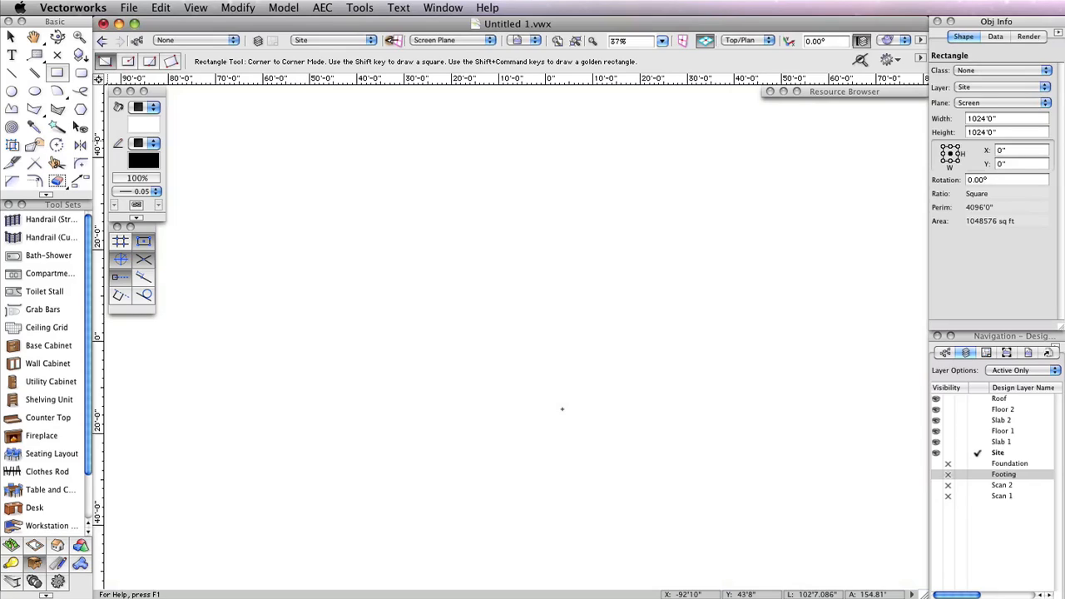
# Fill the rectangle with pale yellow from the Classic Vectorworks Colors palette
pyautogui.click(139, 124)
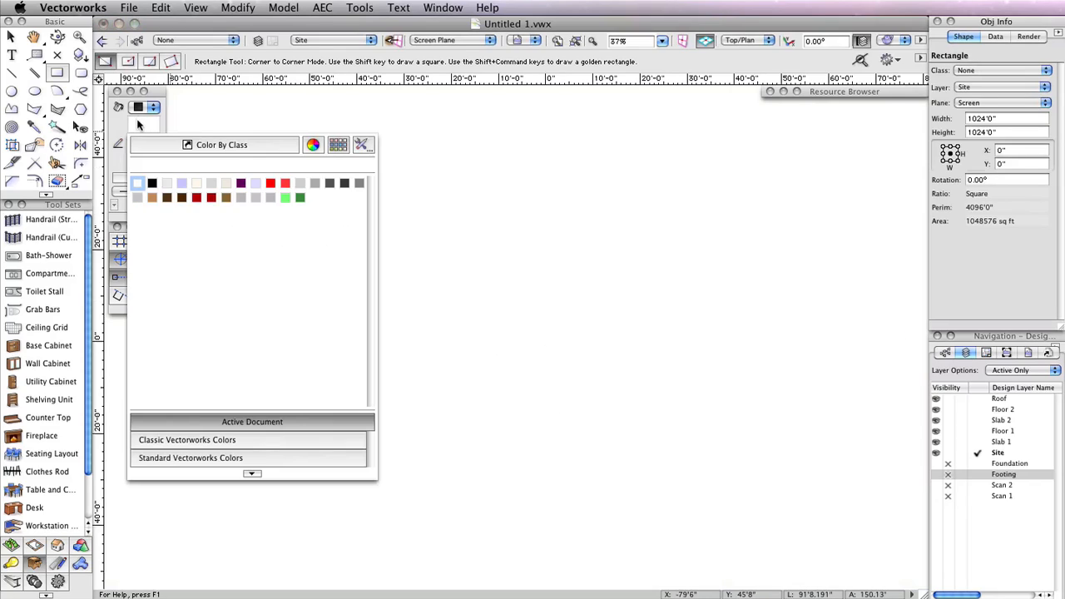
pyautogui.click(250, 439)
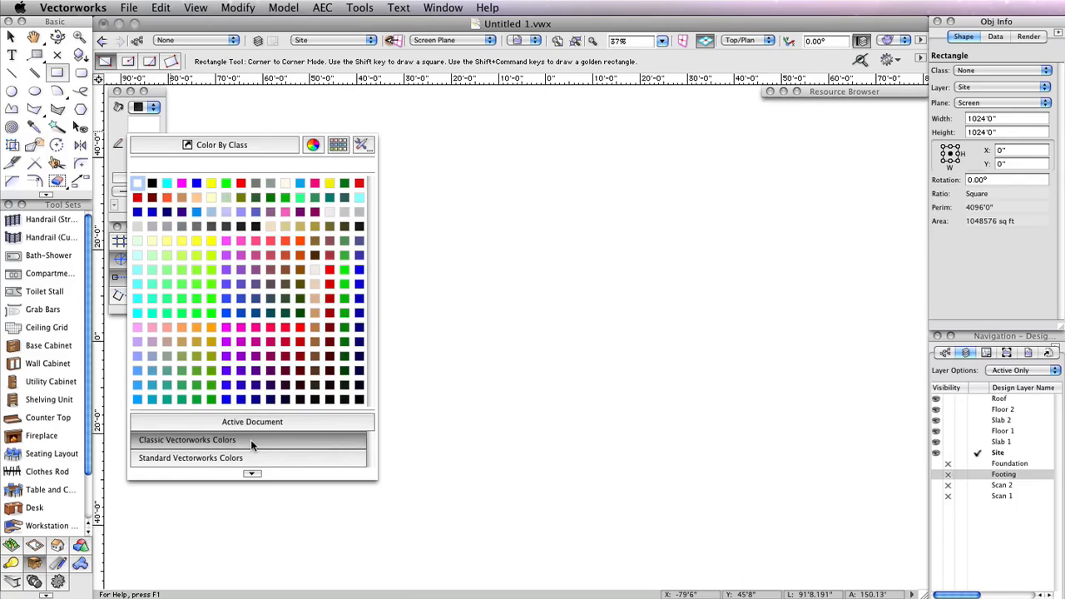
pyautogui.click(154, 242)
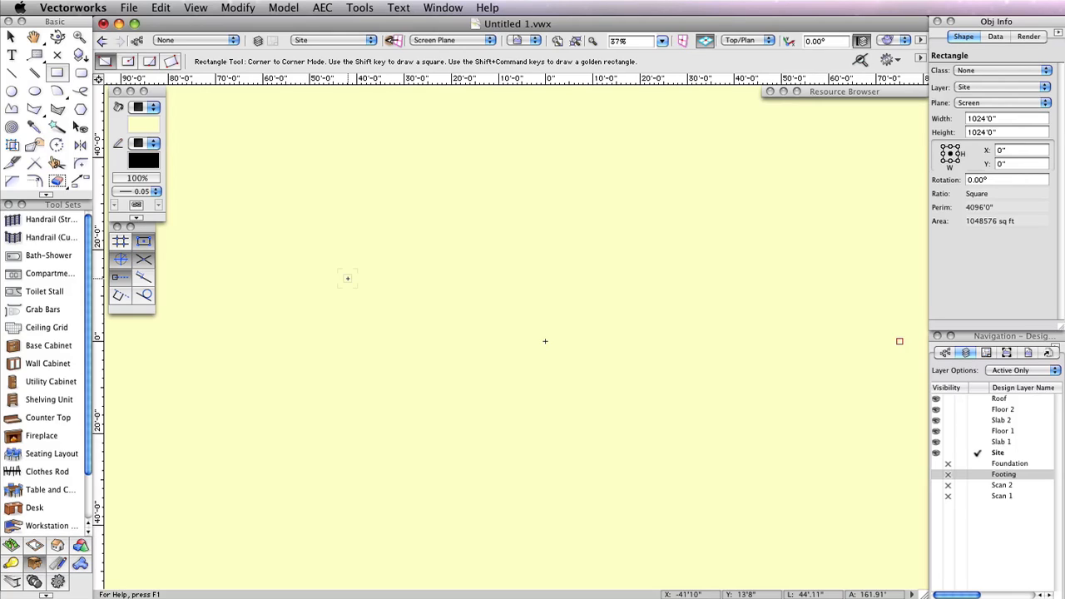
# Set the layer options to Show/Snap Others
pyautogui.click(1013, 371)
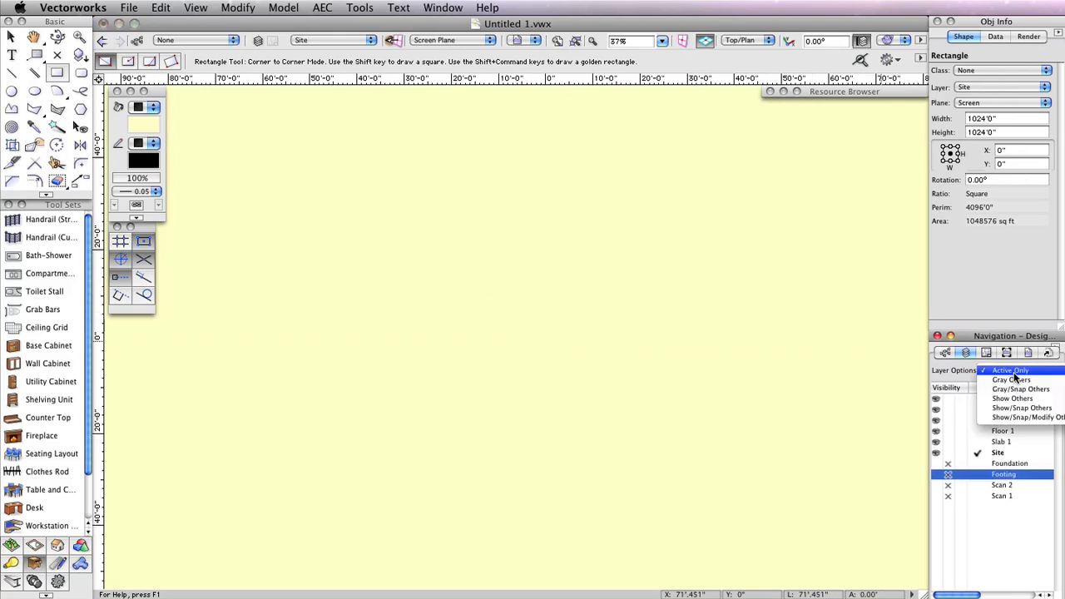
pyautogui.click(1013, 408)
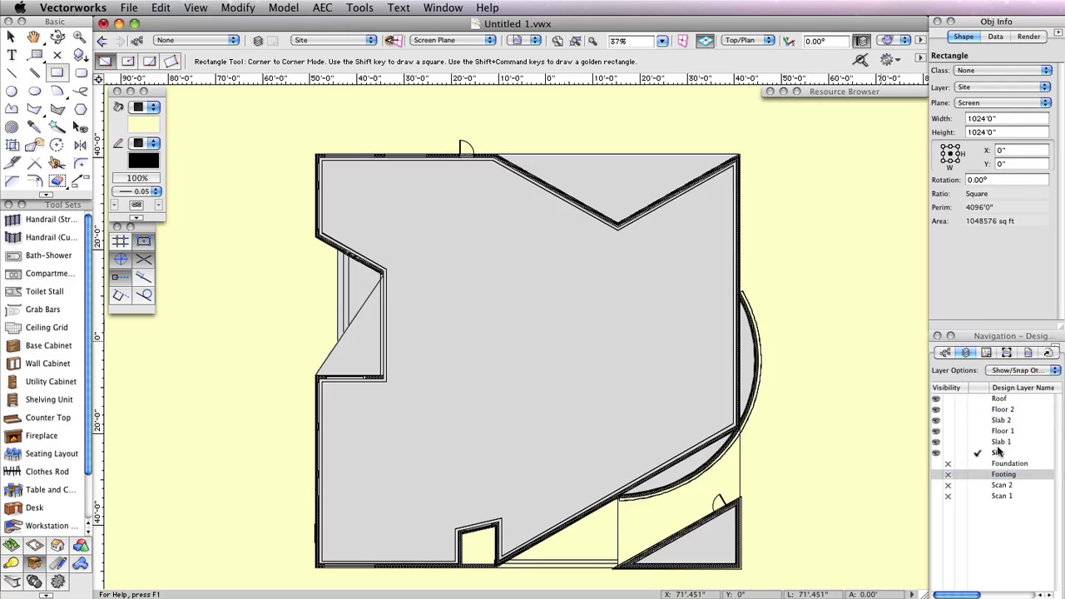
# Hide the Floor 1, Slab 2, Floor 2 and Roof design layers
pyautogui.click(947, 431)
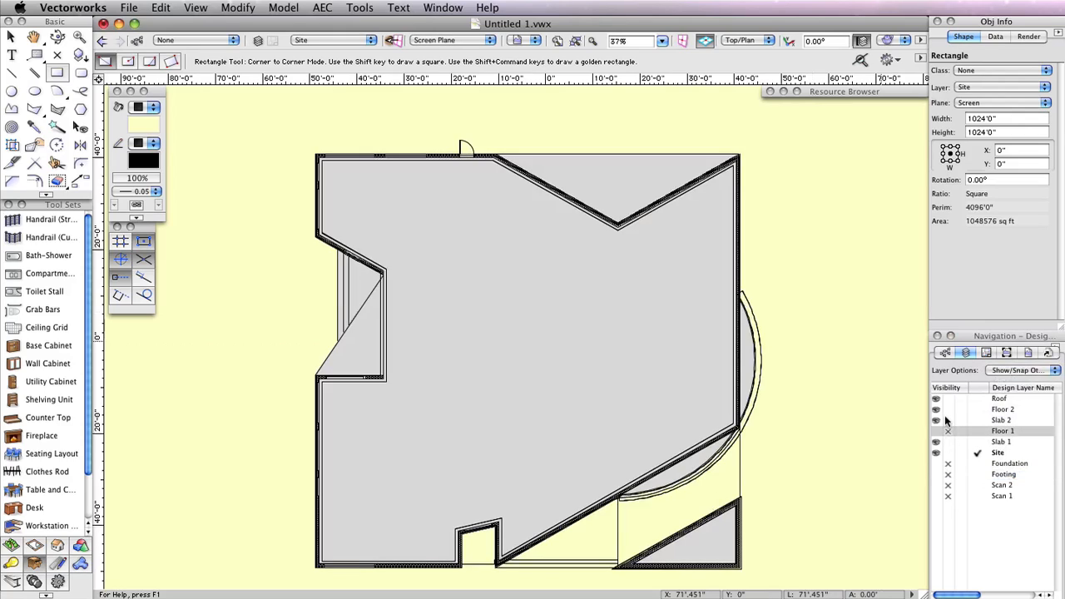
pyautogui.click(948, 420)
pyautogui.click(947, 410)
pyautogui.click(948, 398)
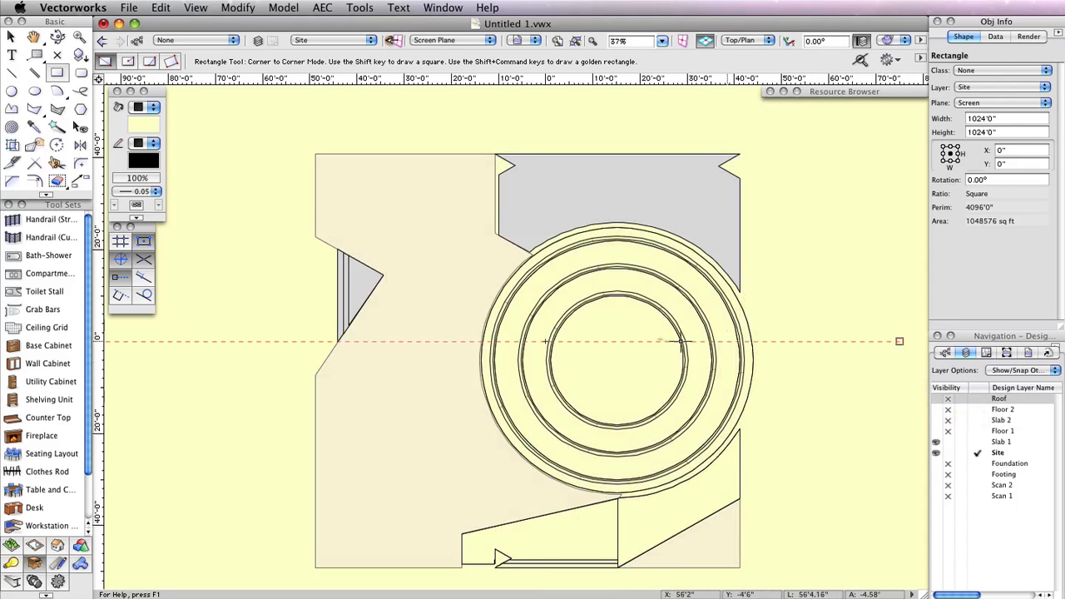
# Draw a circle in Radius mode centred on the round room, about 28'9" radius to its outer wall
pyautogui.scroll(3, 646, 341)
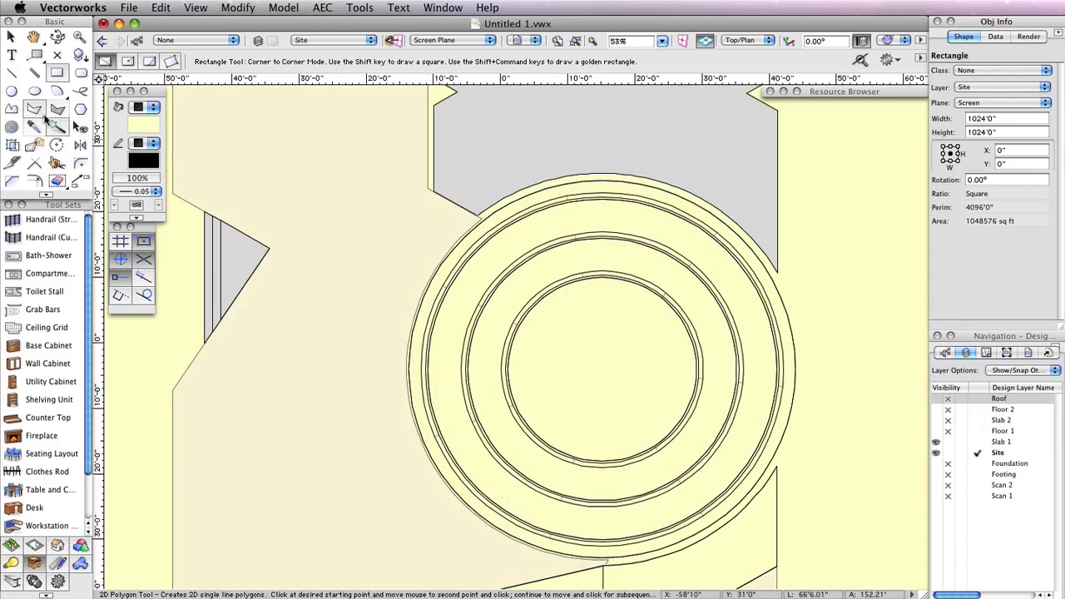
pyautogui.click(10, 93)
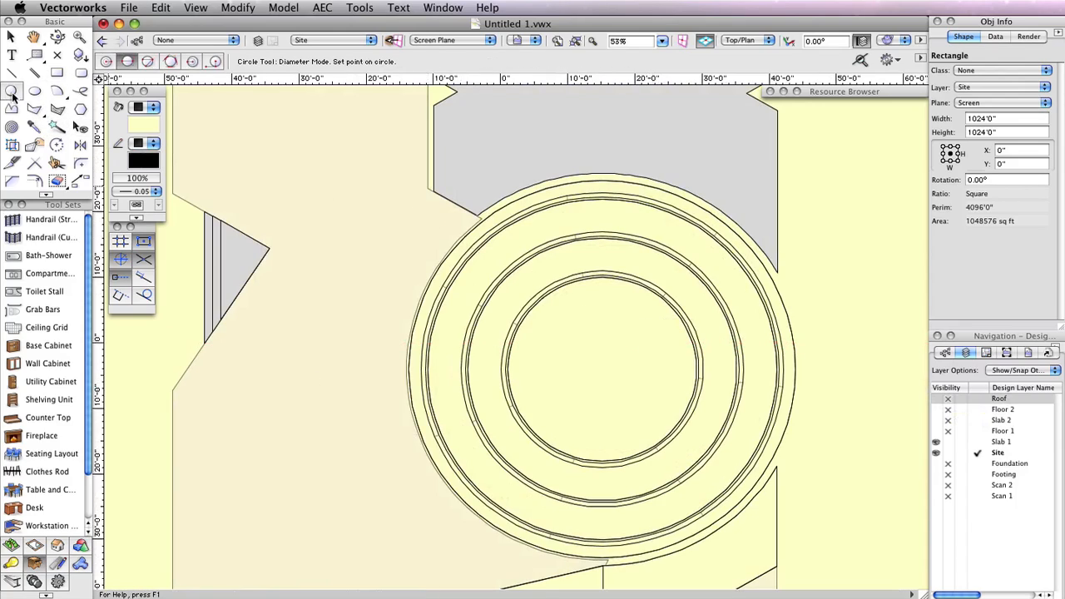
pyautogui.click(106, 60)
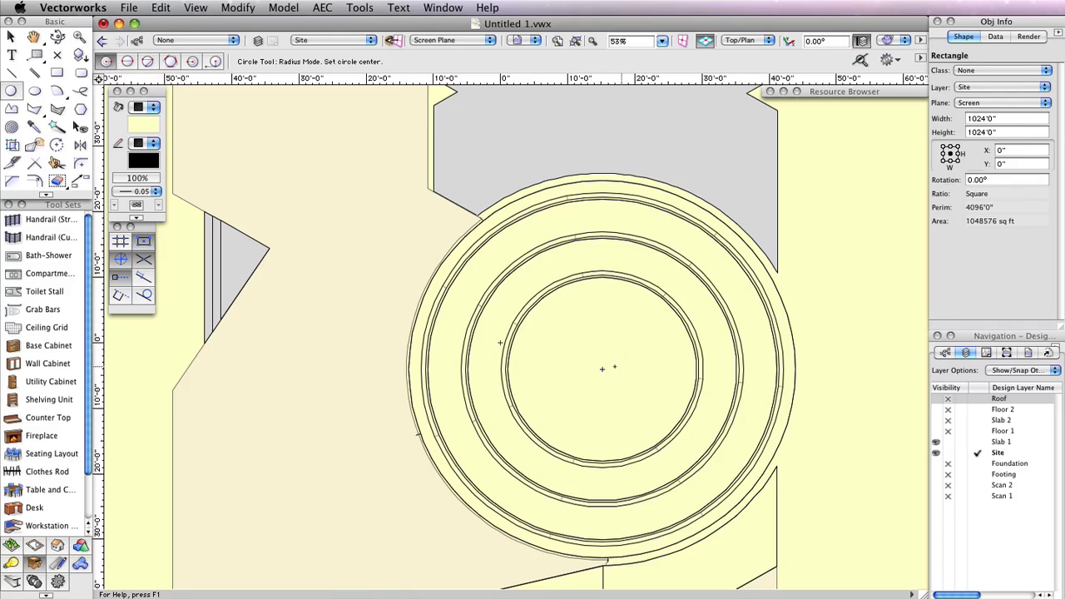
pyautogui.click(602, 370)
pyautogui.click(795, 370)
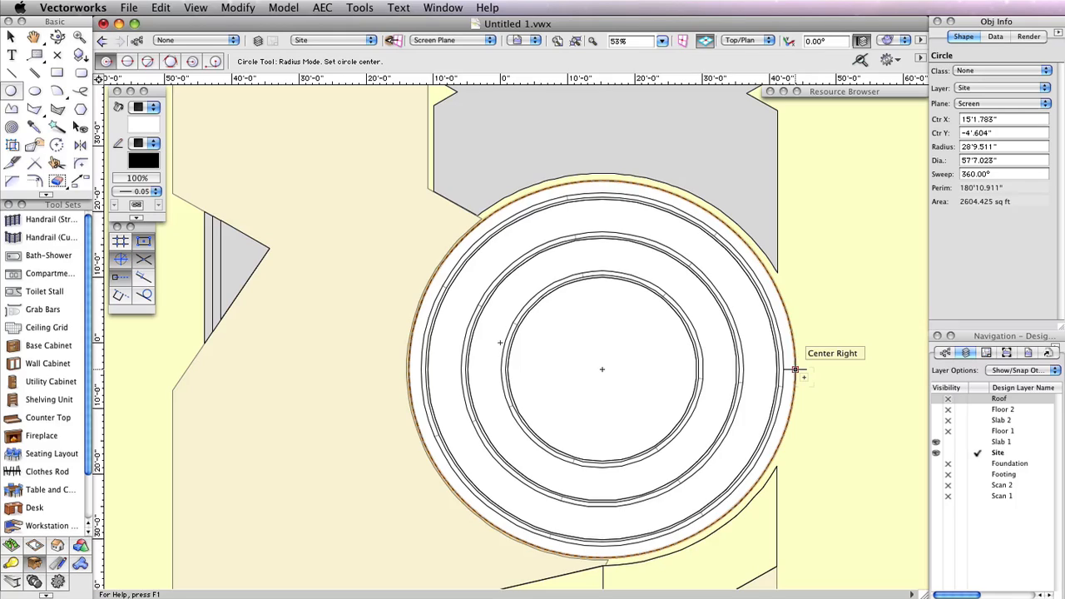
# With only the active layer shown, cut the circle out of the ground rectangle using Clip Surface
pyautogui.click(1043, 370)
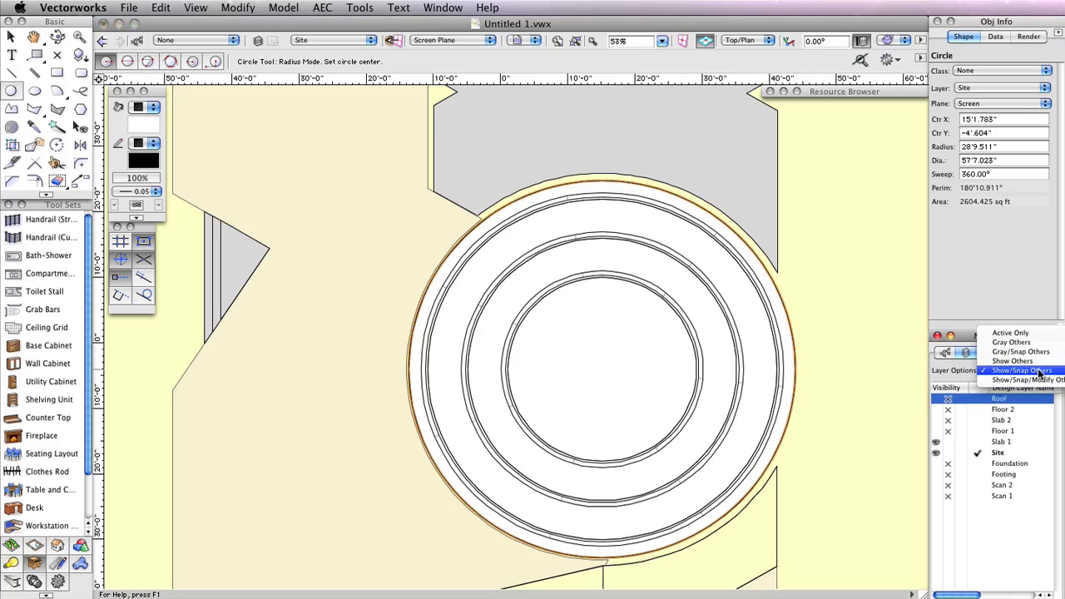
pyautogui.click(1010, 332)
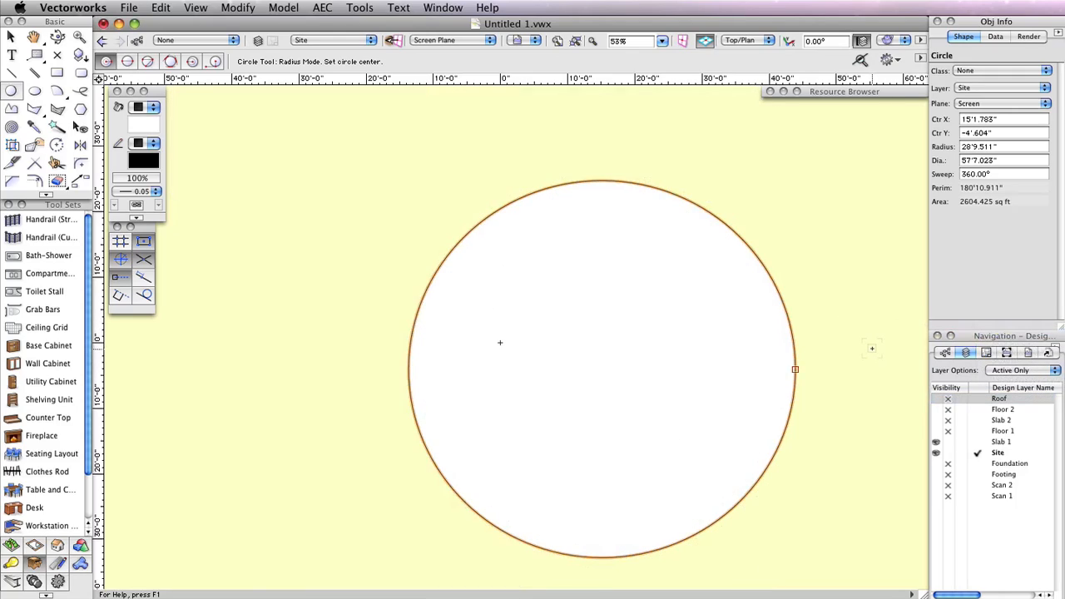
pyautogui.press('x')
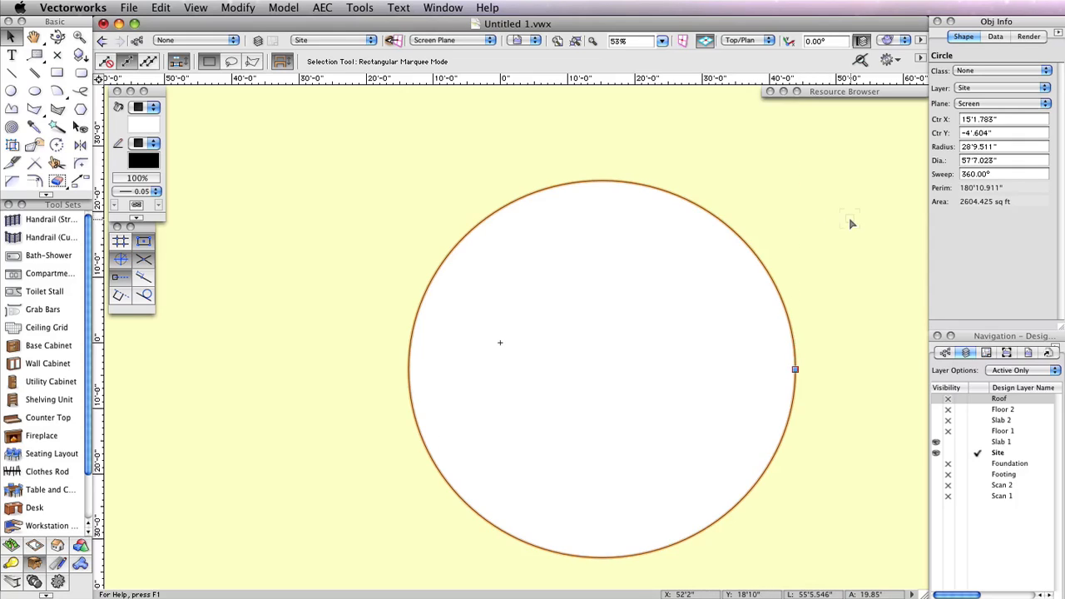
pyautogui.scroll(-1, 777, 261)
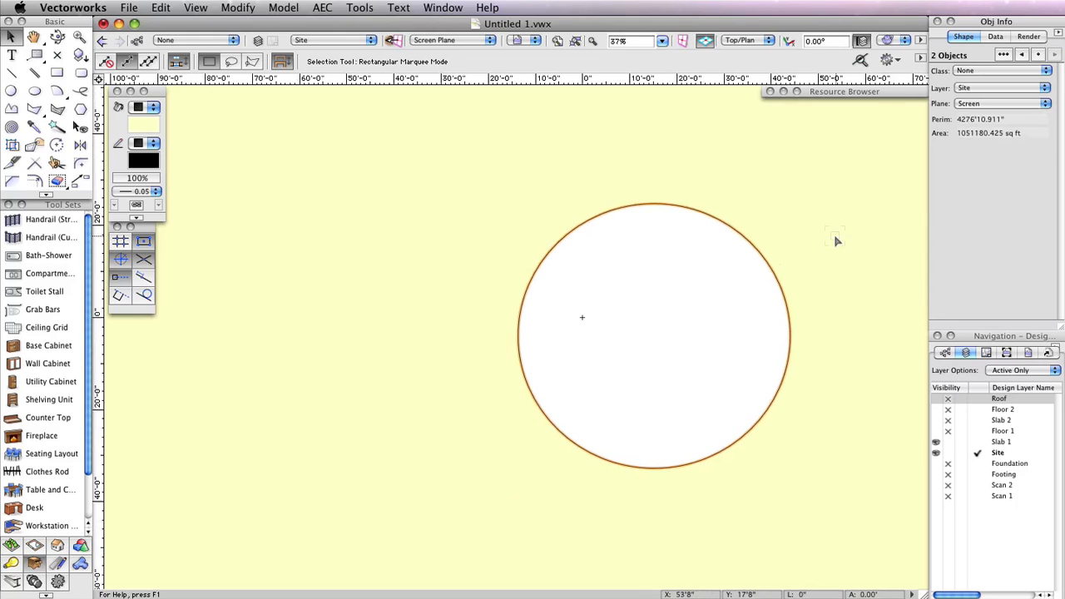
pyautogui.click(574, 40)
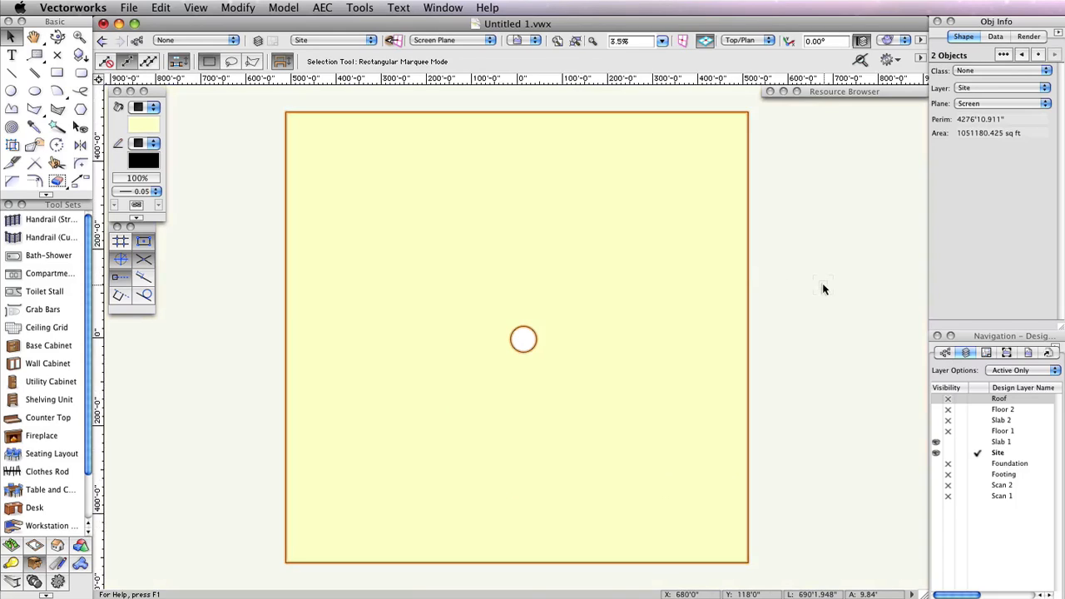
pyautogui.rightClick(624, 348)
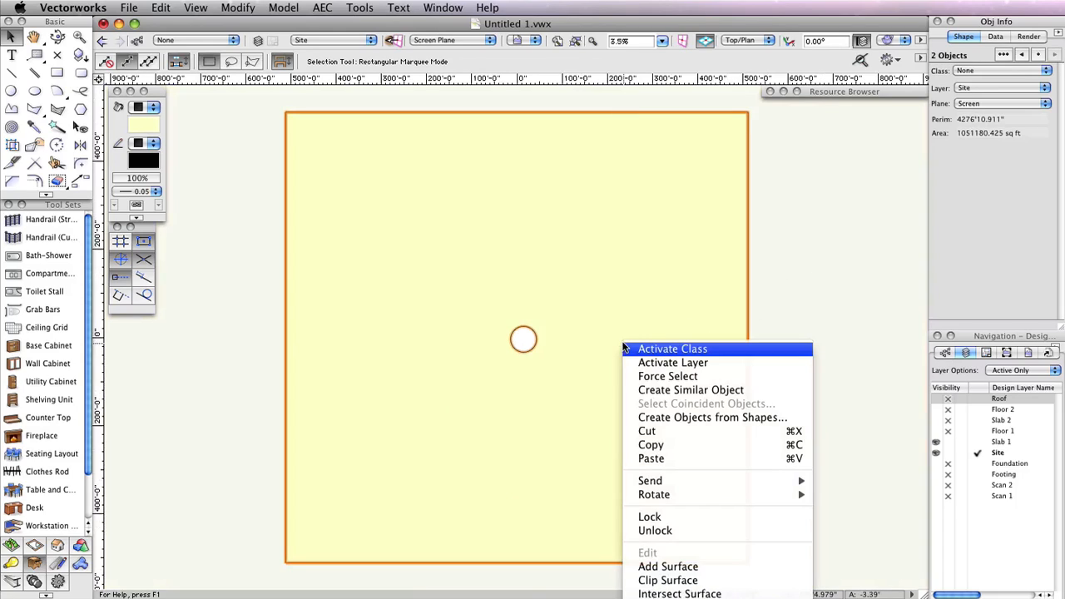
pyautogui.rightClick(615, 260)
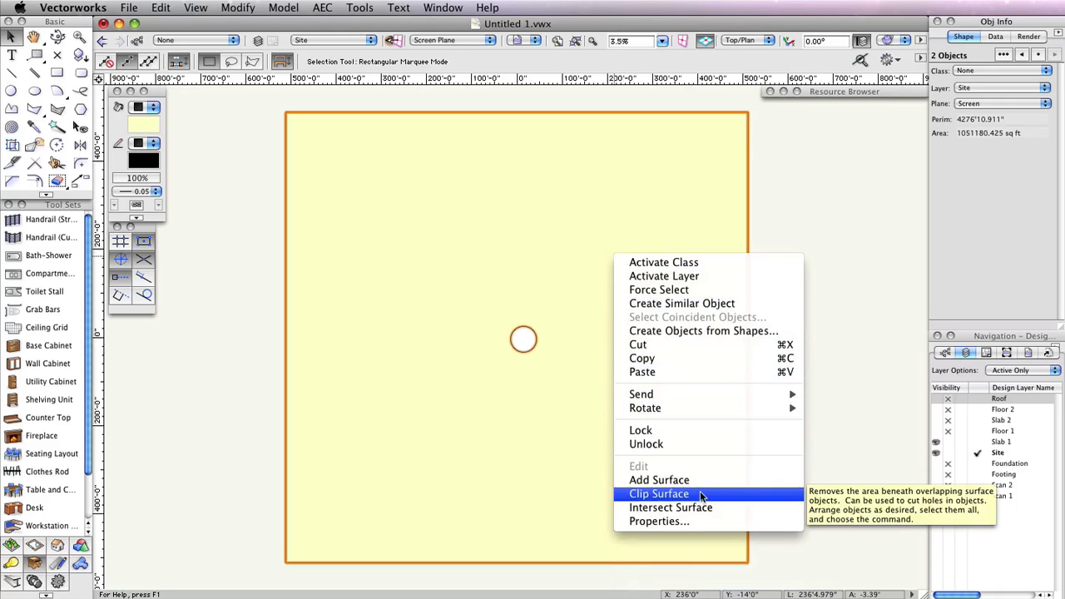
pyautogui.click(700, 494)
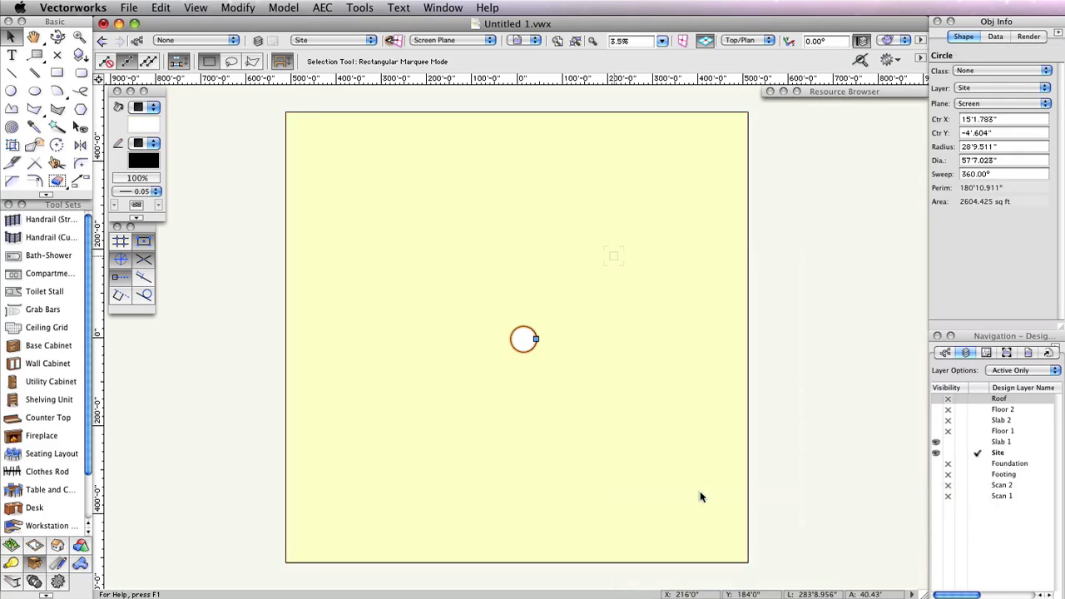
# Select the clipped ground rectangle and extrude it 6.25" thick
pyautogui.click(700, 493)
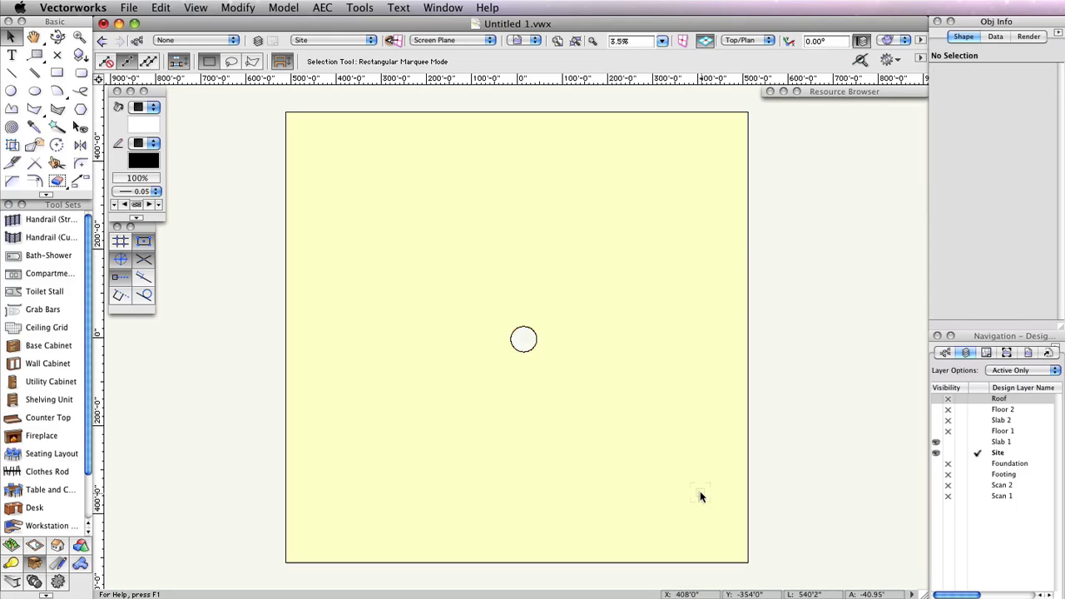
pyautogui.click(699, 494)
pyautogui.click(283, 8)
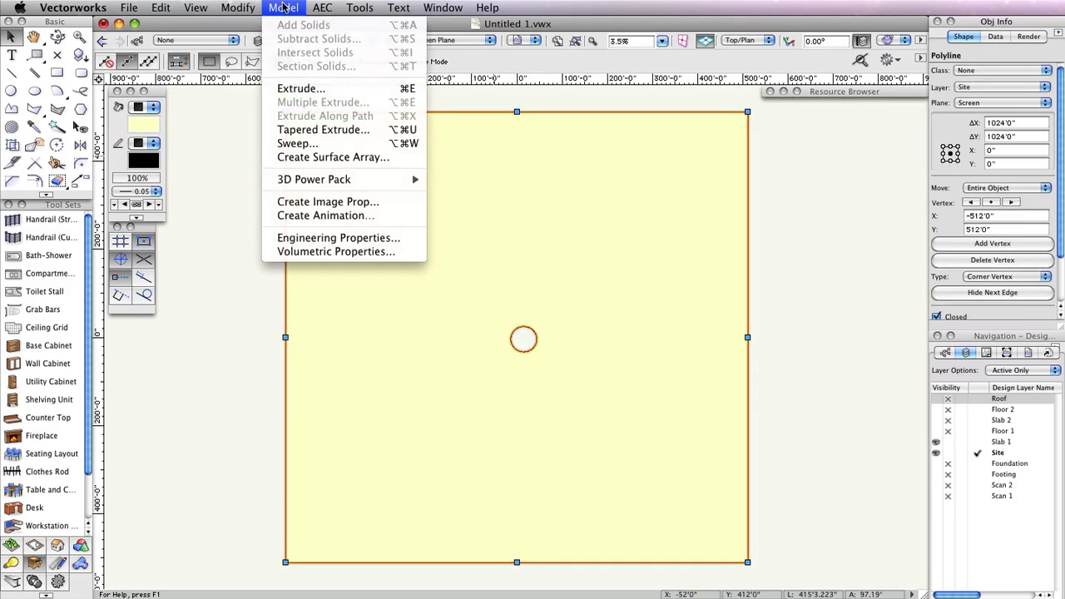
pyautogui.click(300, 89)
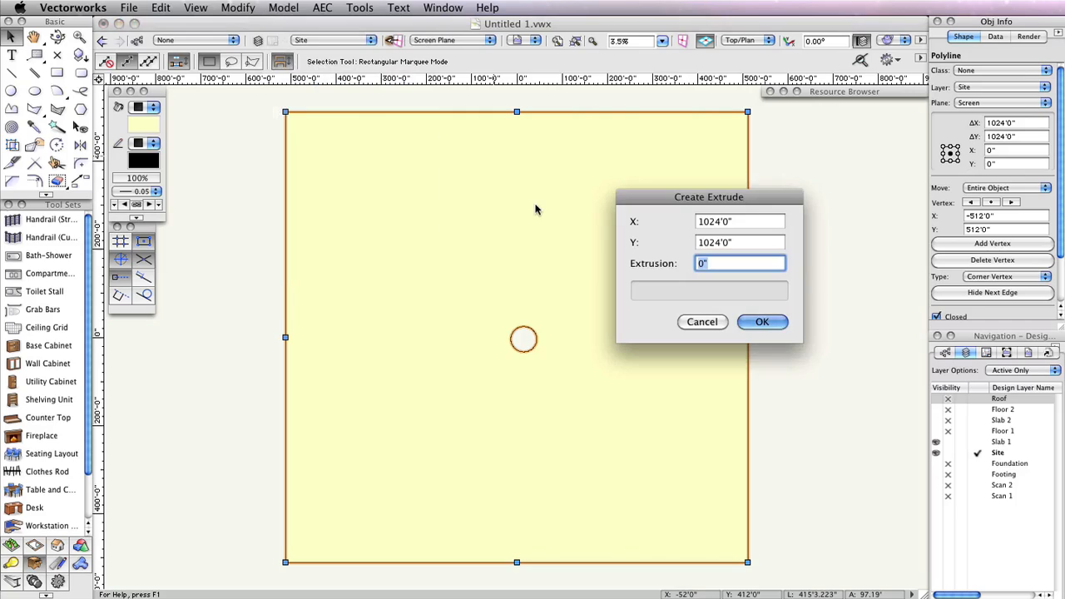
pyautogui.write('6.25')
pyautogui.click(759, 324)
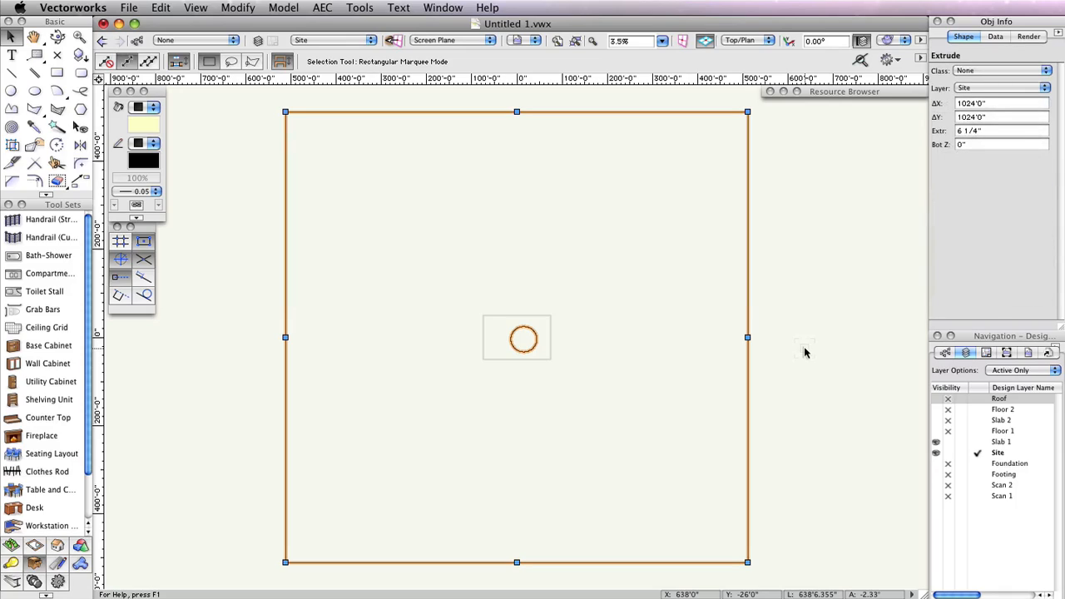
# Set the layer options to Show/Snap Others and make the Floor 1 layer visible
pyautogui.click(998, 372)
pyautogui.click(1023, 374)
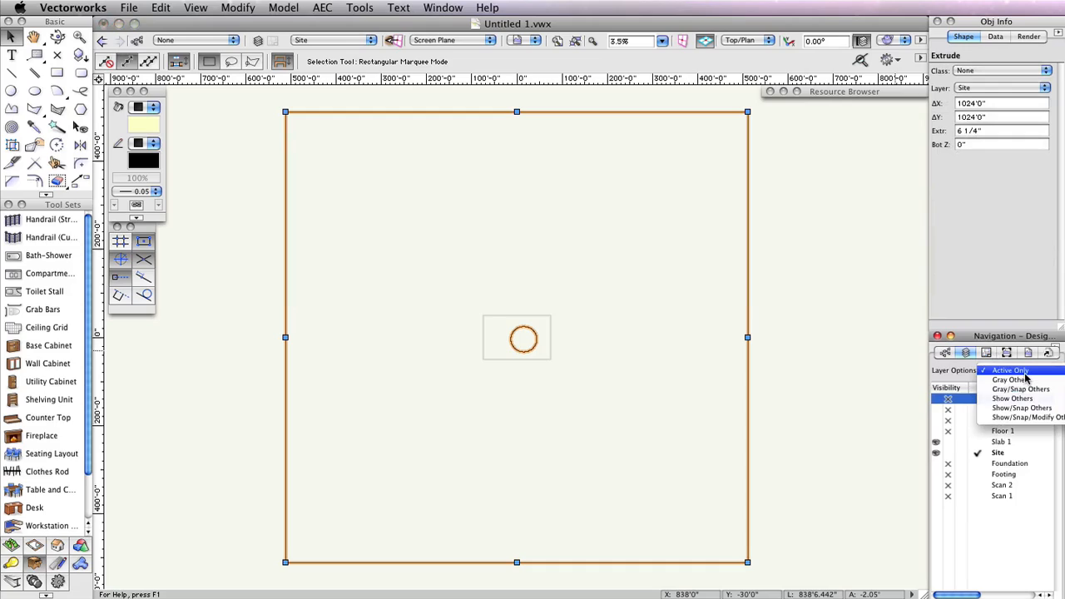
pyautogui.click(1023, 409)
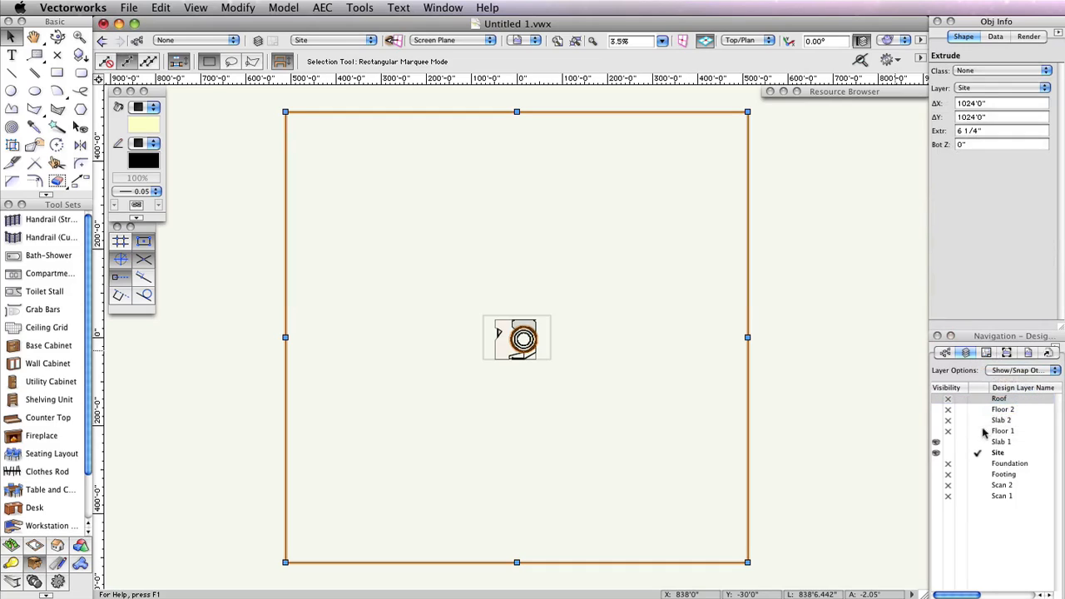
pyautogui.click(935, 433)
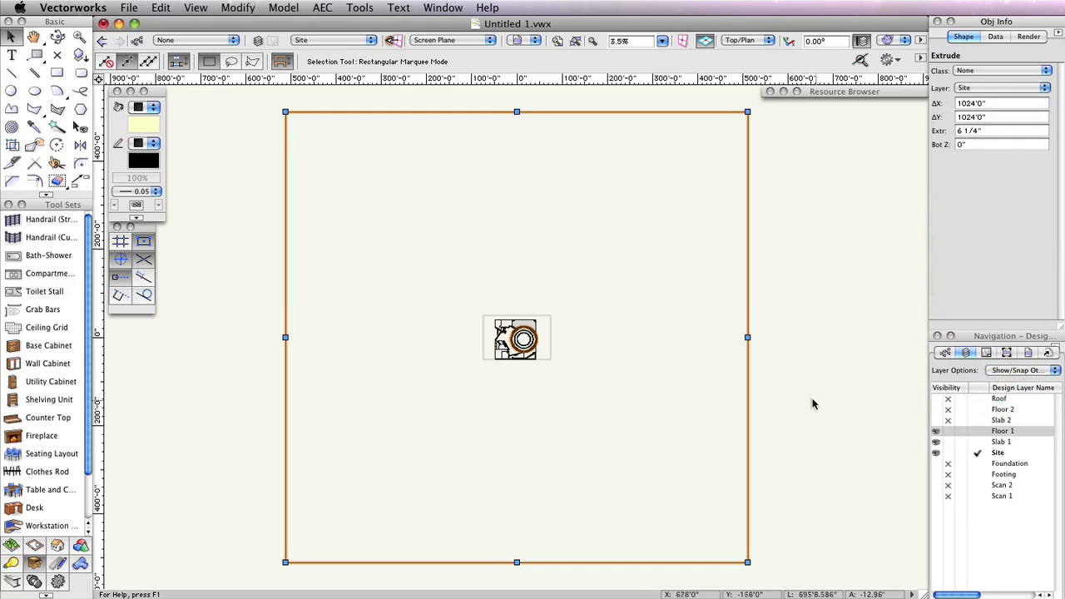
# Switch to a rendered mode and orbit with the Flyover tool to inspect the ground slab beneath the building
pyautogui.click(898, 40)
pyautogui.click(909, 138)
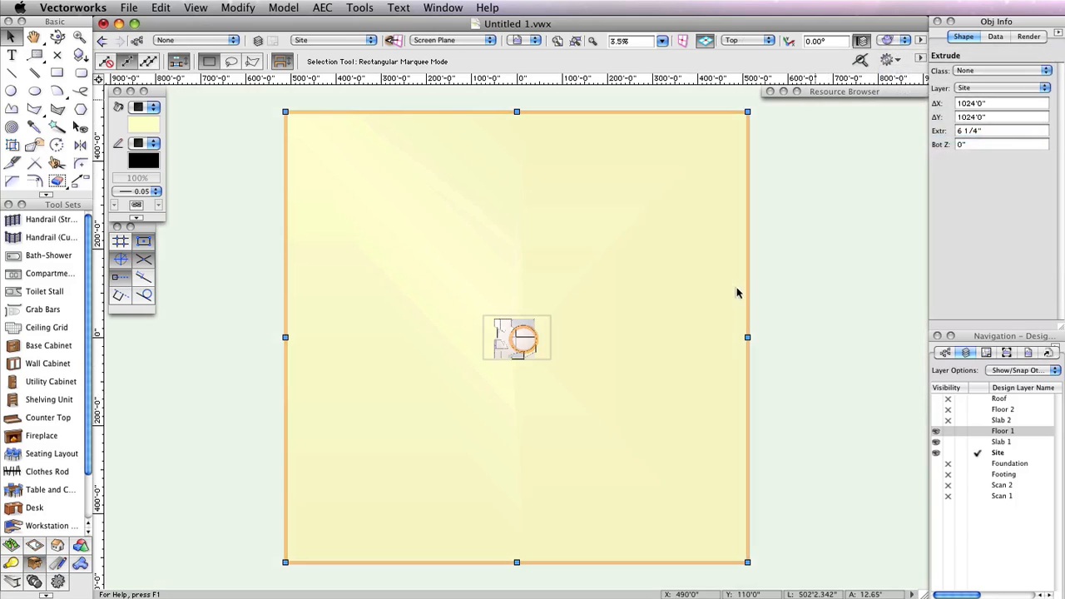
pyautogui.click(57, 37)
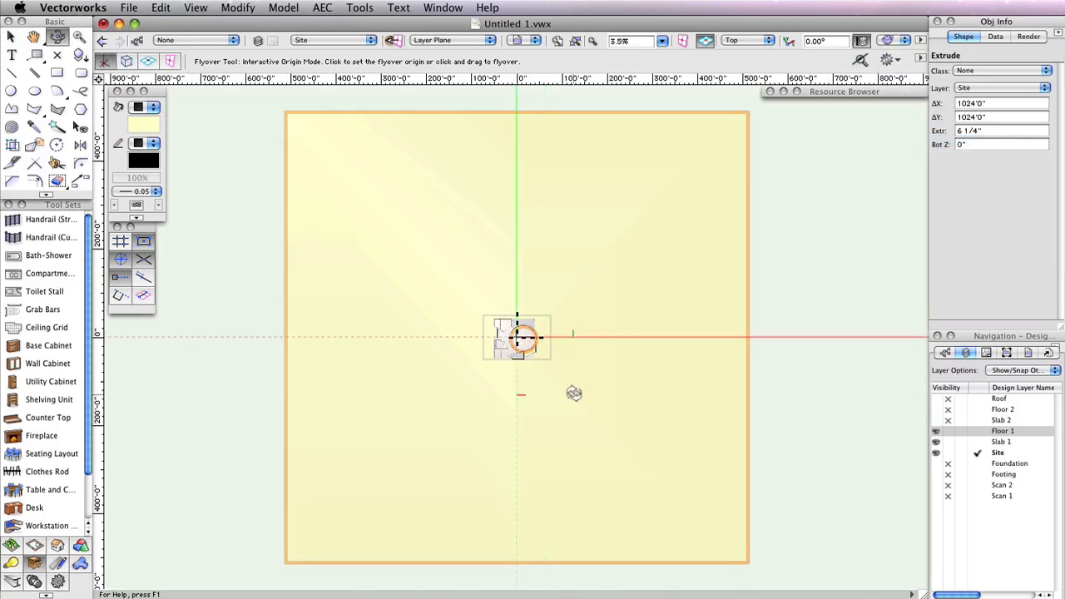
pyautogui.moveTo(551, 342); pyautogui.dragTo(555, 271)
pyautogui.scroll(5, 528, 327)
pyautogui.moveTo(518, 343); pyautogui.dragTo(667, 364, button='middle')
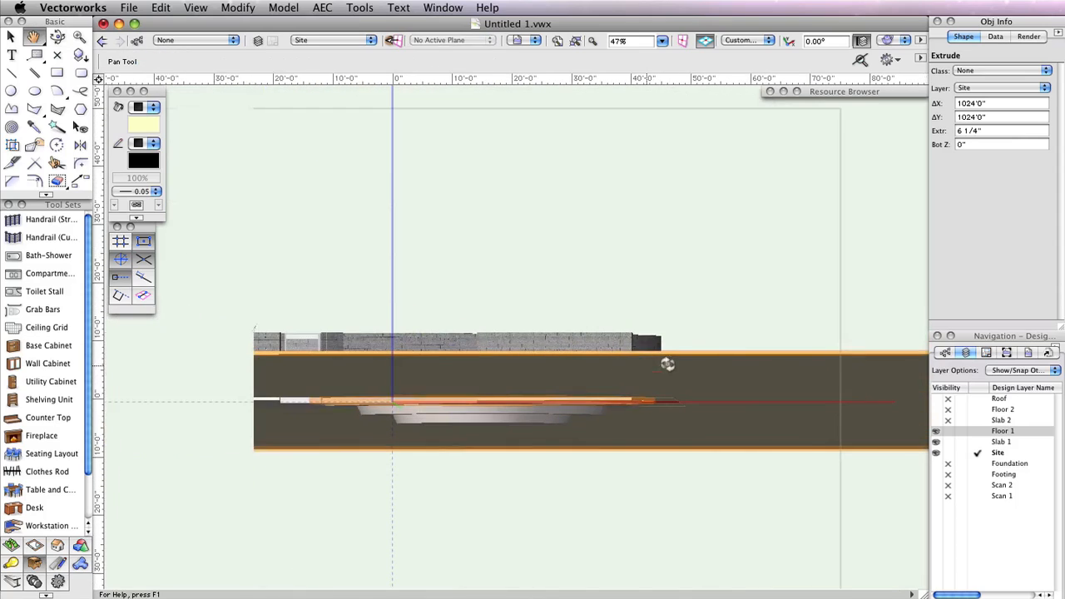
pyautogui.moveTo(668, 363); pyautogui.dragTo(669, 358)
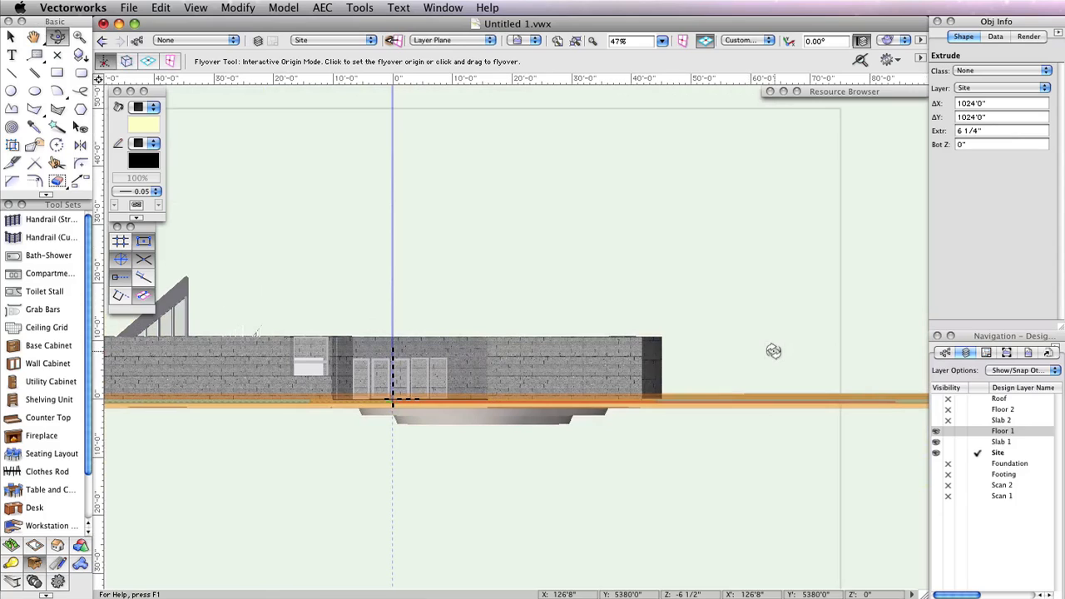
# Return to the Top/Plan view and save the file
pyautogui.press('x')
pyautogui.press('super+5')
pyautogui.moveTo(698, 375); pyautogui.dragTo(859, 298, button='middle')
pyautogui.press('super+s')
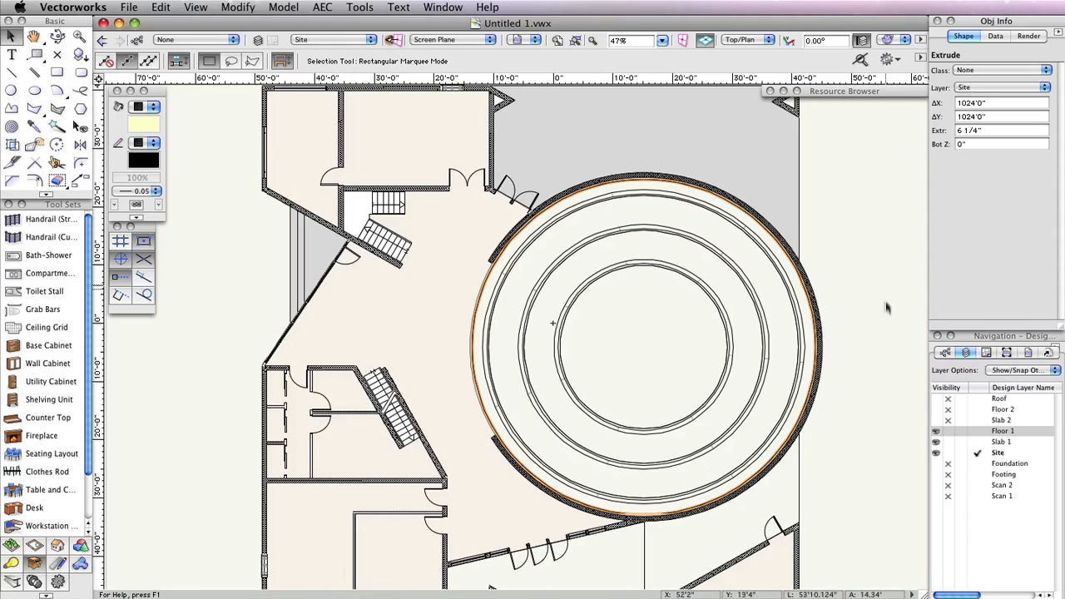
# Hide the Site layer, make Slab 1 the active layer, and create a viewport named Floor Plan 1
pyautogui.click(950, 453)
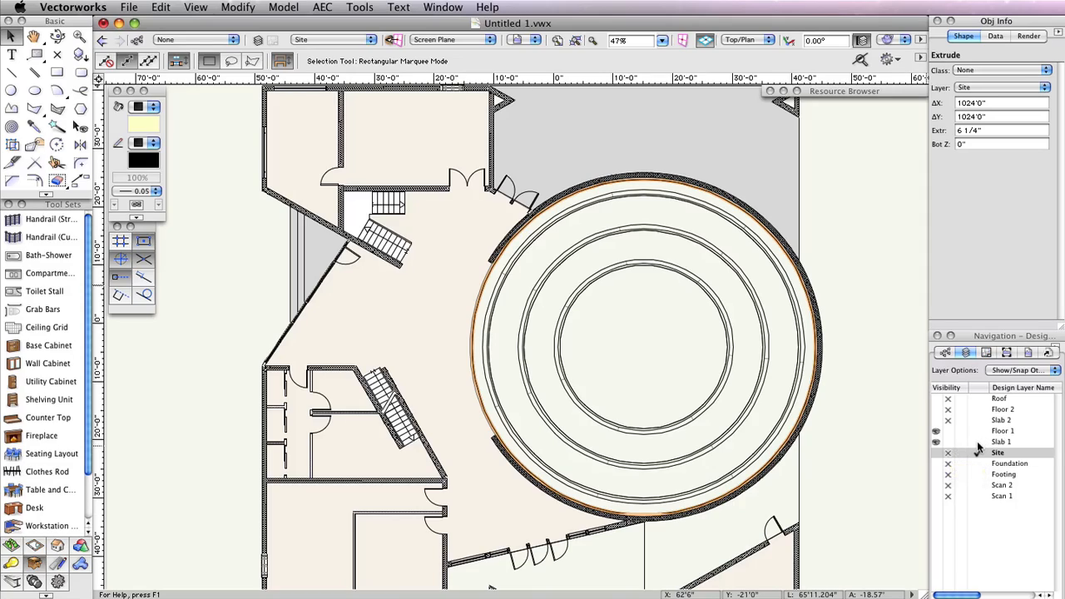
pyautogui.click(976, 441)
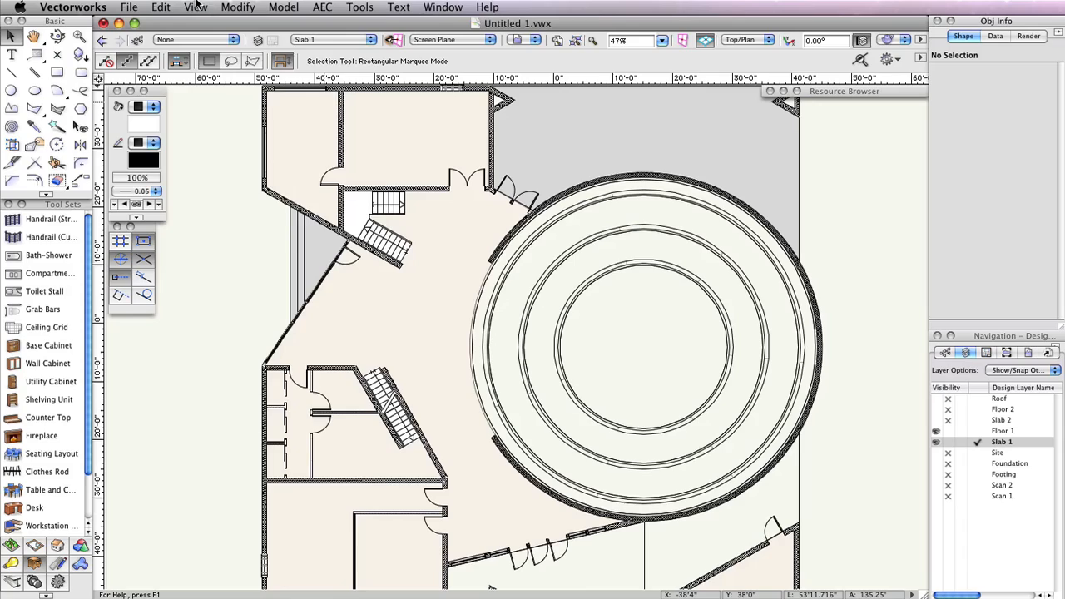
pyautogui.click(195, 7)
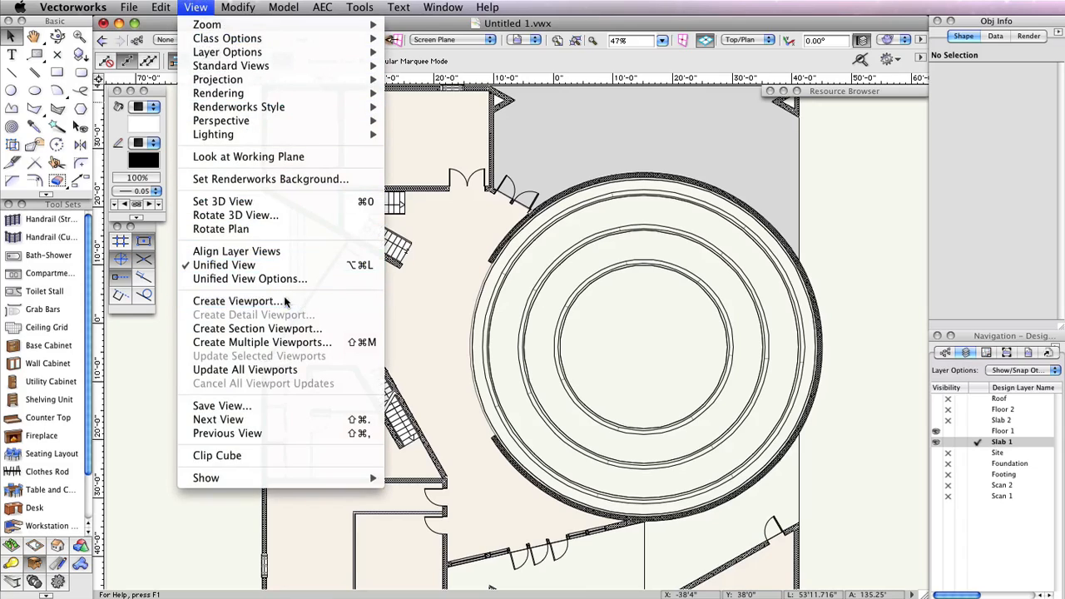
pyautogui.click(237, 301)
pyautogui.moveTo(714, 107); pyautogui.dragTo(544, 25)
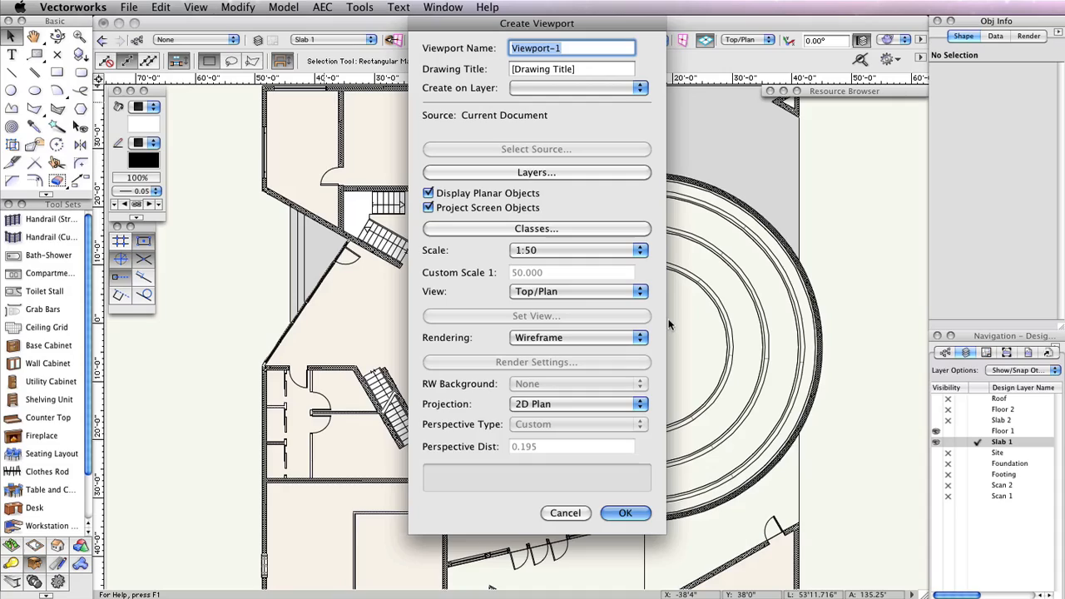
pyautogui.write('Floor P')
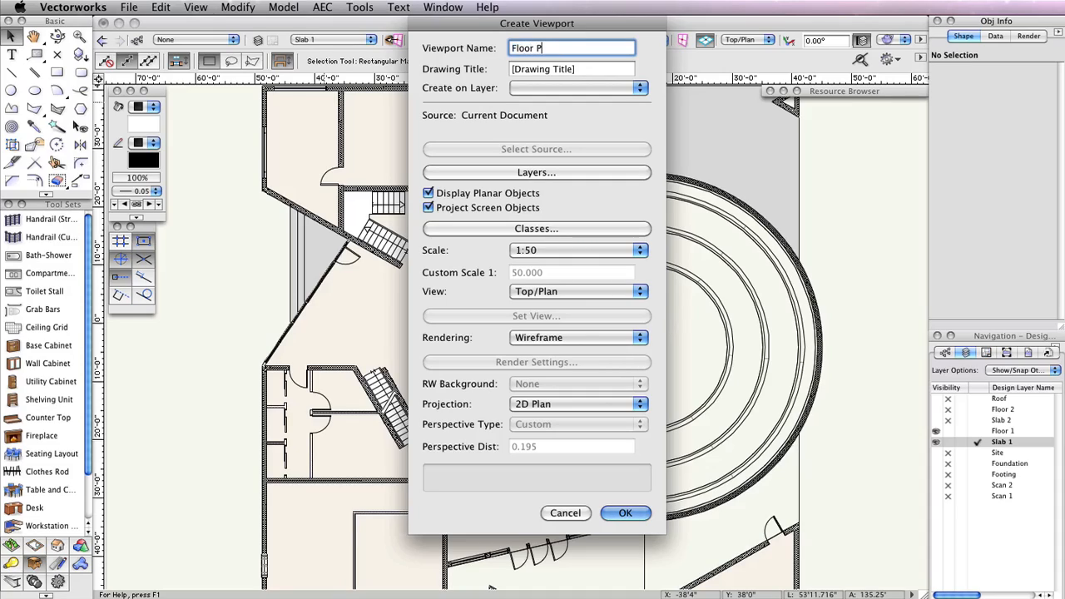
pyautogui.write('lan 1')
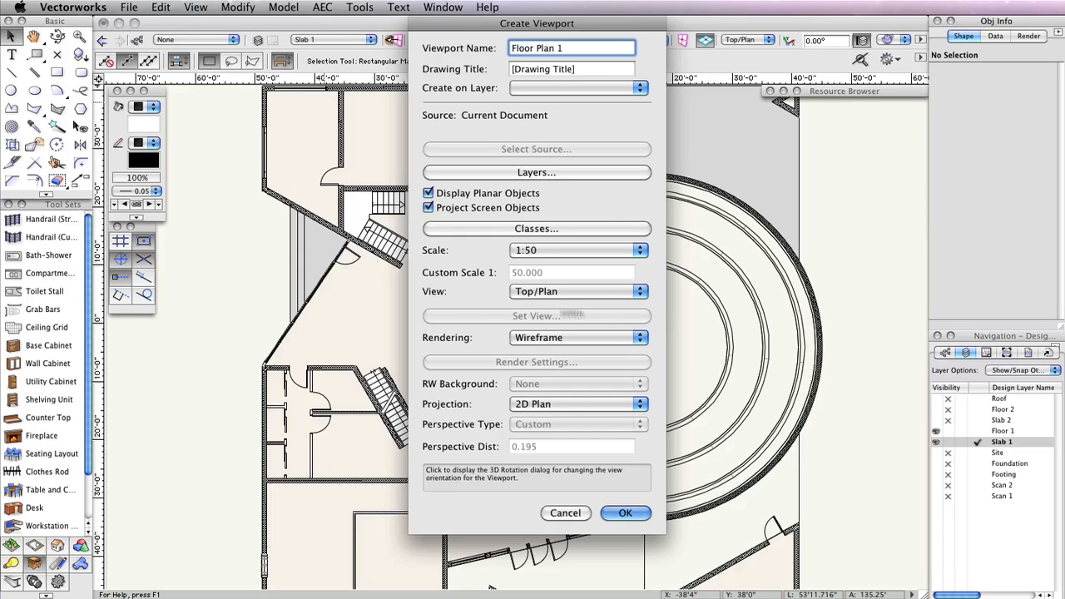
# Place the viewport on a new sheet layer numbered A-1 and titled 1st Floor Plan
pyautogui.click(557, 88)
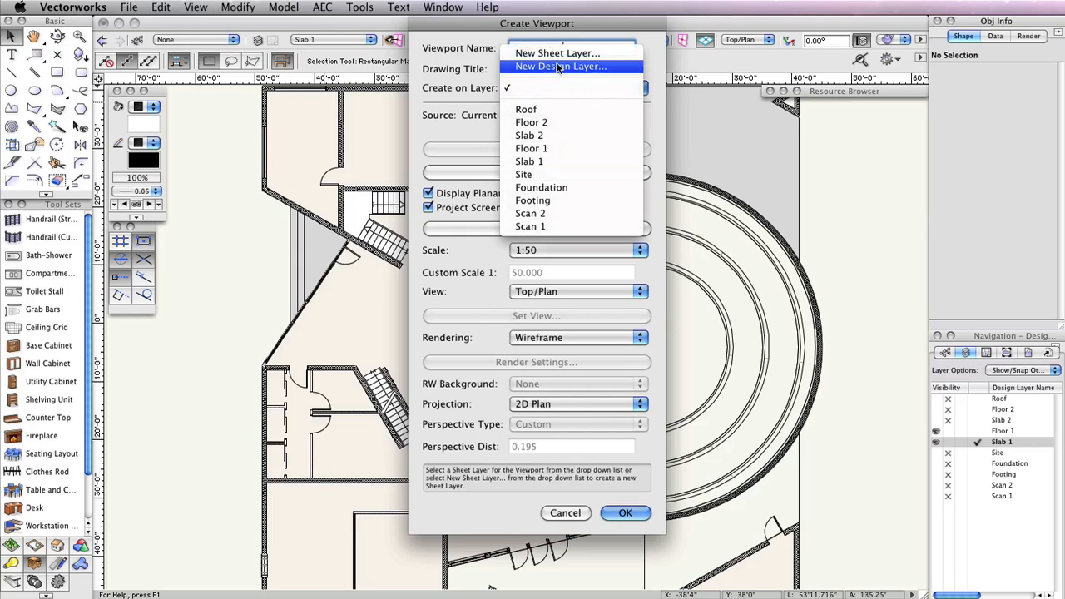
pyautogui.click(557, 53)
pyautogui.moveTo(740, 155); pyautogui.dragTo(574, 146)
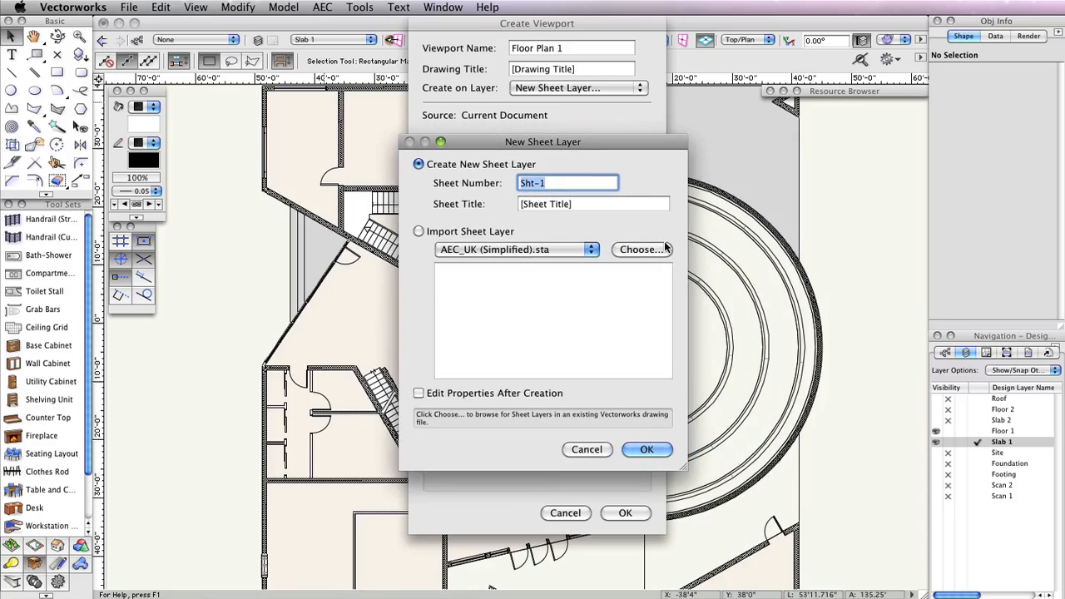
pyautogui.write('A-1')
pyautogui.press('Tab')
pyautogui.write('1')
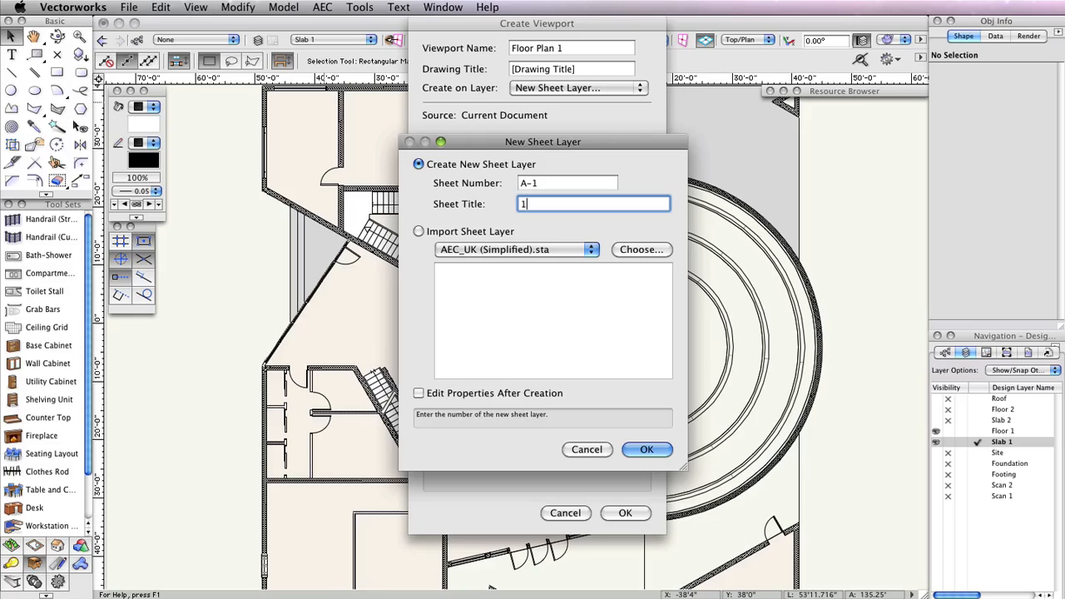
pyautogui.write('st Floor Plan')
pyautogui.click(647, 449)
pyautogui.click(624, 511)
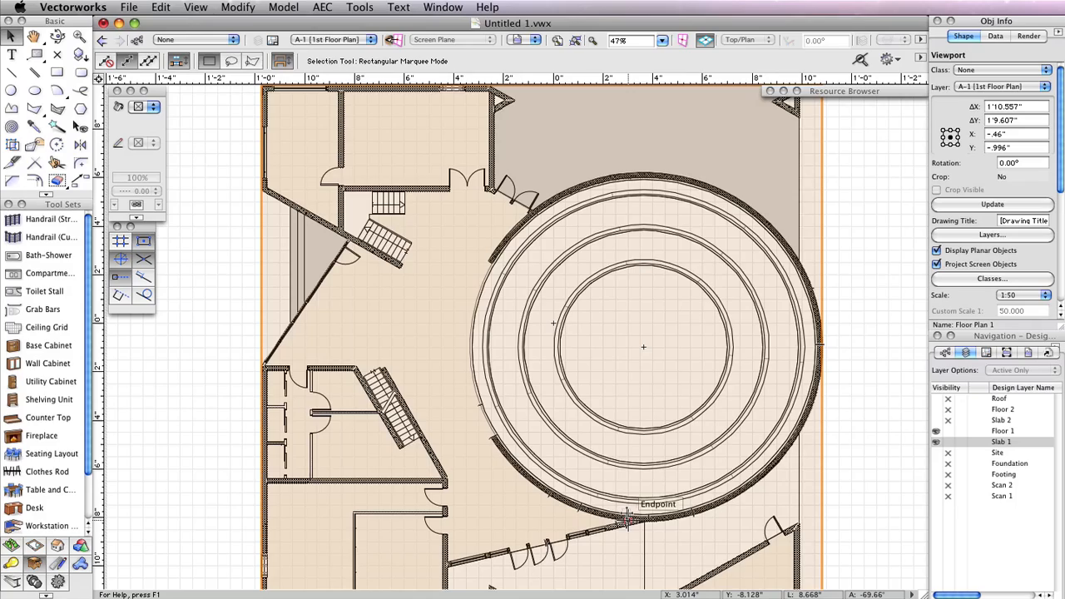
# Insert a sheet border fitted to the page with the US Arch NCS-2 title block on sheet A-1
pyautogui.scroll(-2, 888, 317)
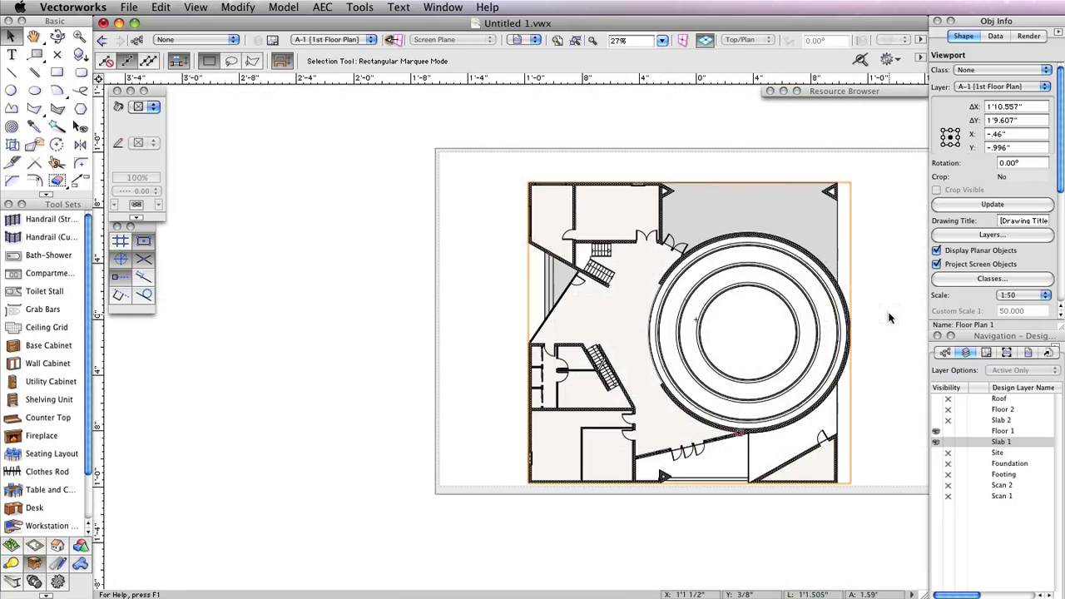
pyautogui.moveTo(891, 311)
pyautogui.mouseDown(button='middle')
pyautogui.moveTo(751, 347)
pyautogui.moveTo(741, 319)
pyautogui.mouseUp(button='middle')
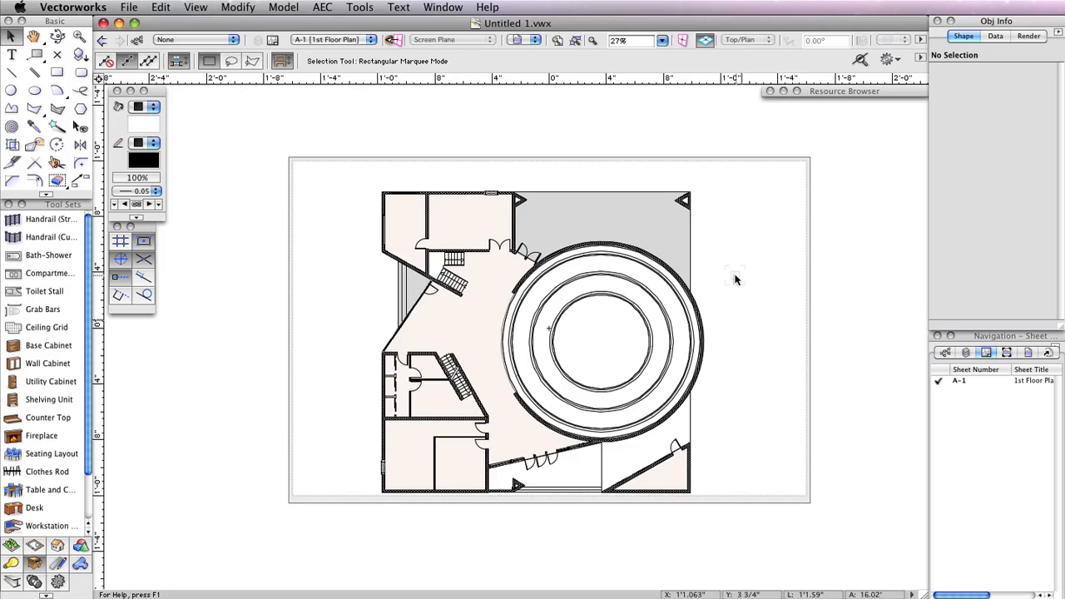
pyautogui.click(56, 566)
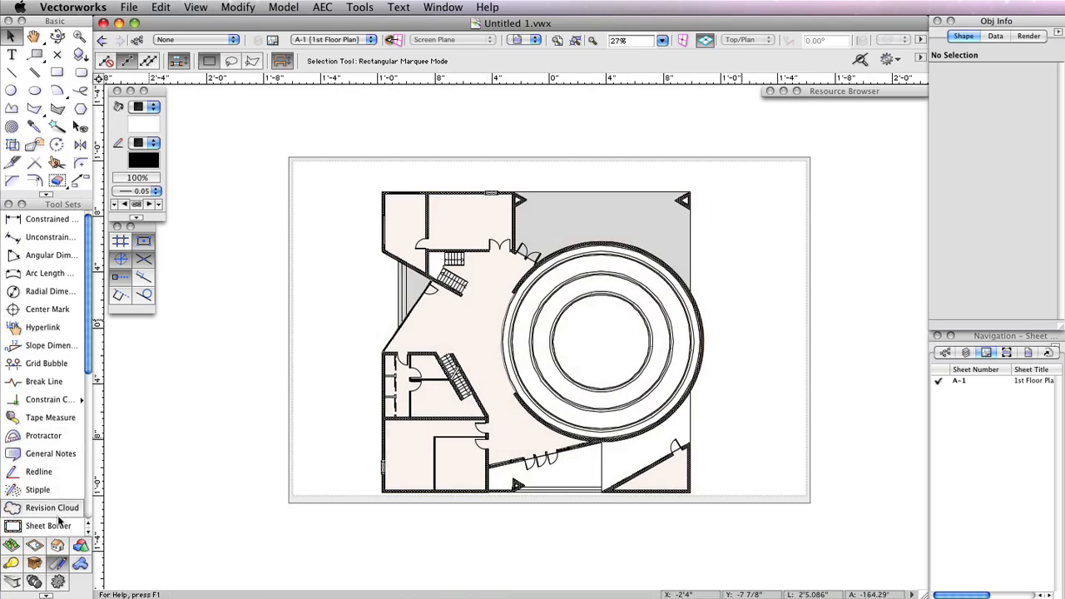
pyautogui.click(60, 527)
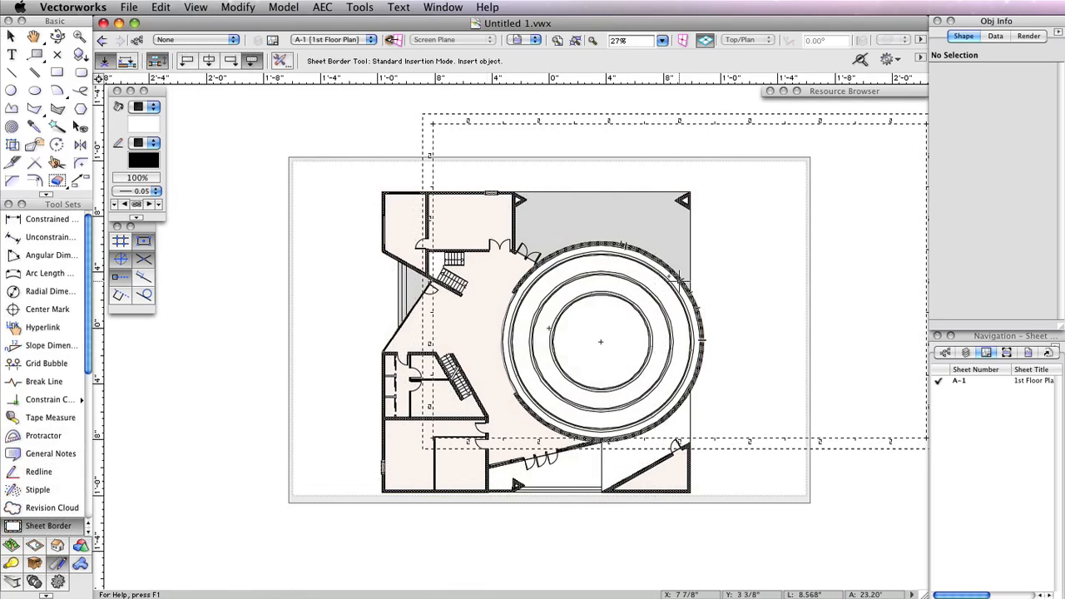
pyautogui.click(319, 317)
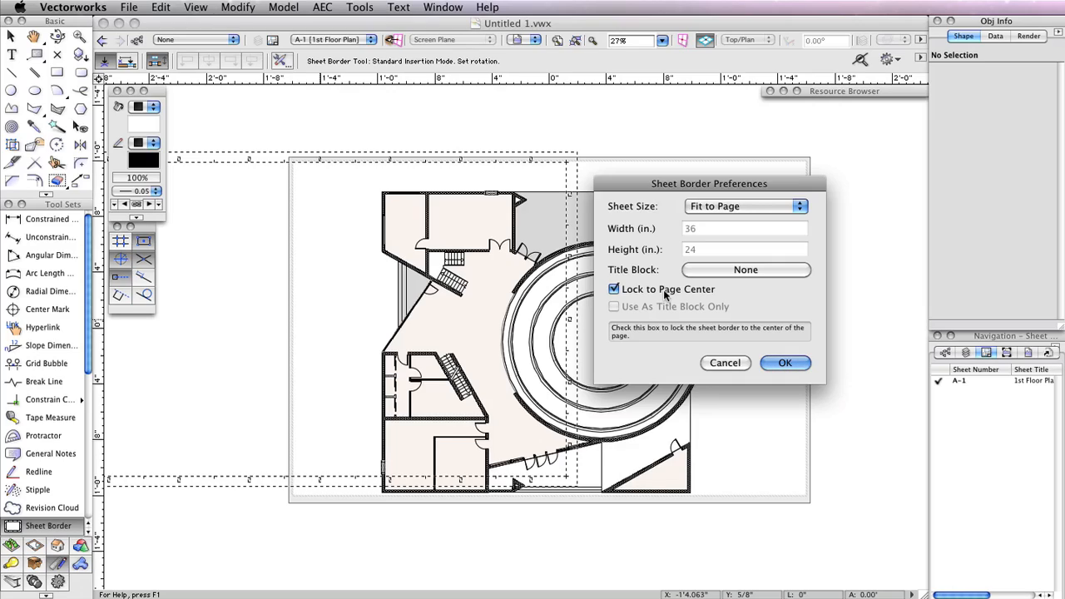
pyautogui.click(724, 271)
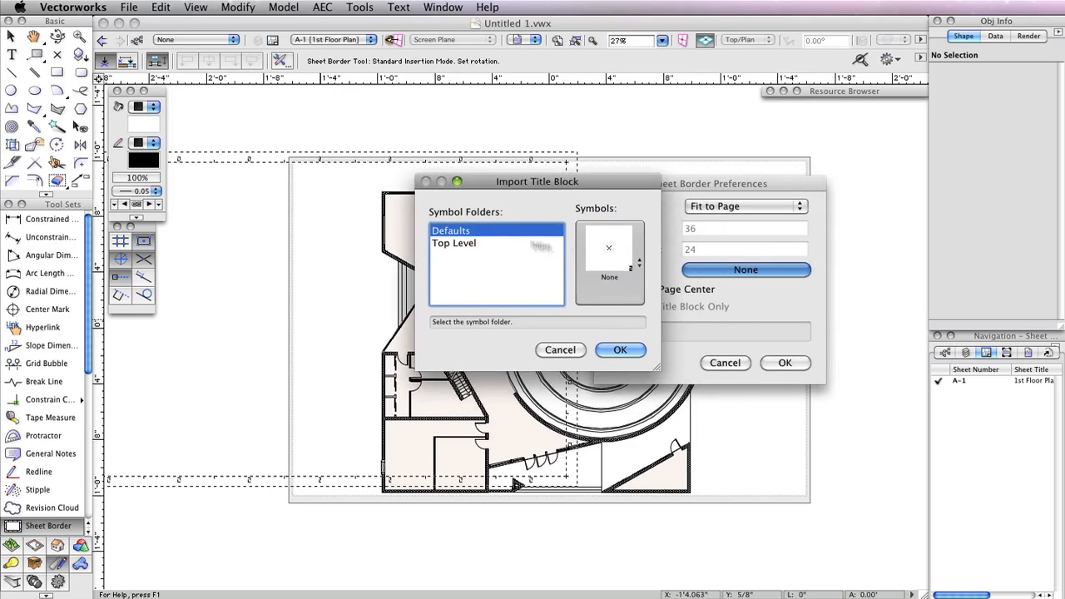
pyautogui.click(634, 247)
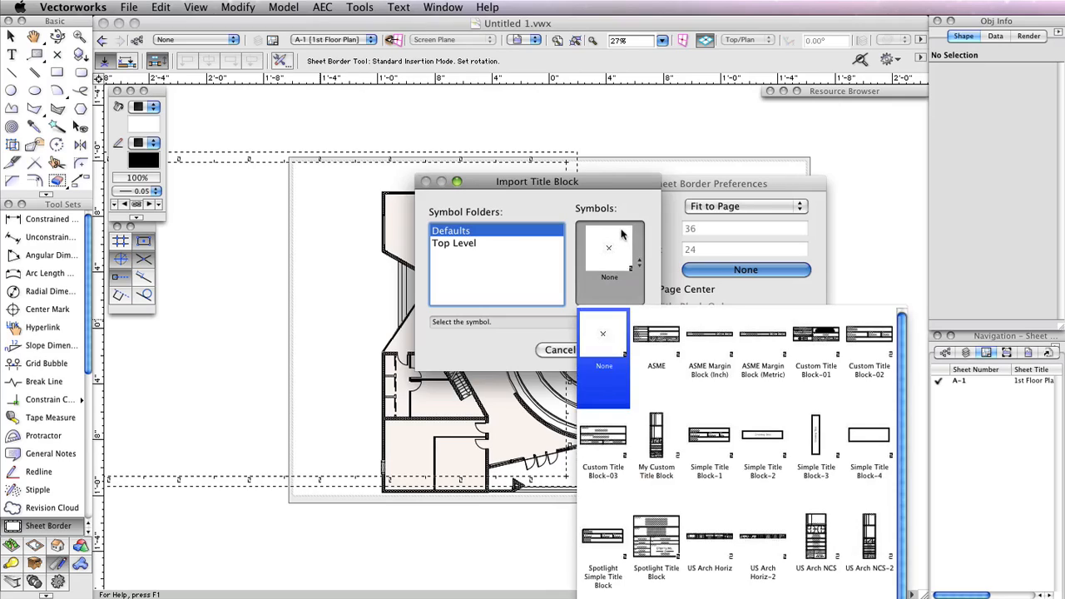
pyautogui.click(872, 526)
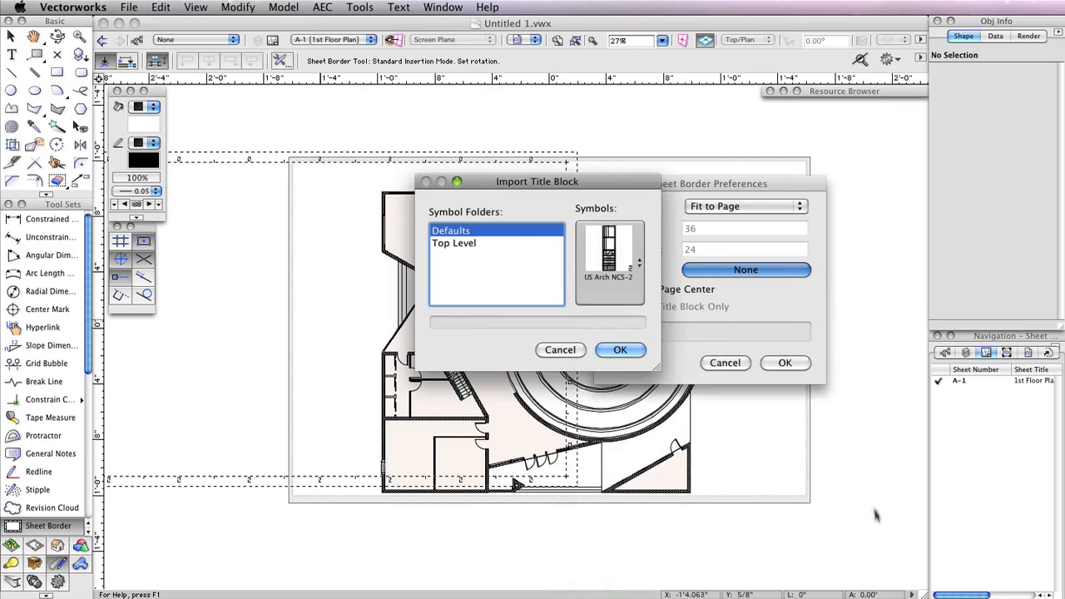
pyautogui.click(621, 349)
pyautogui.click(785, 363)
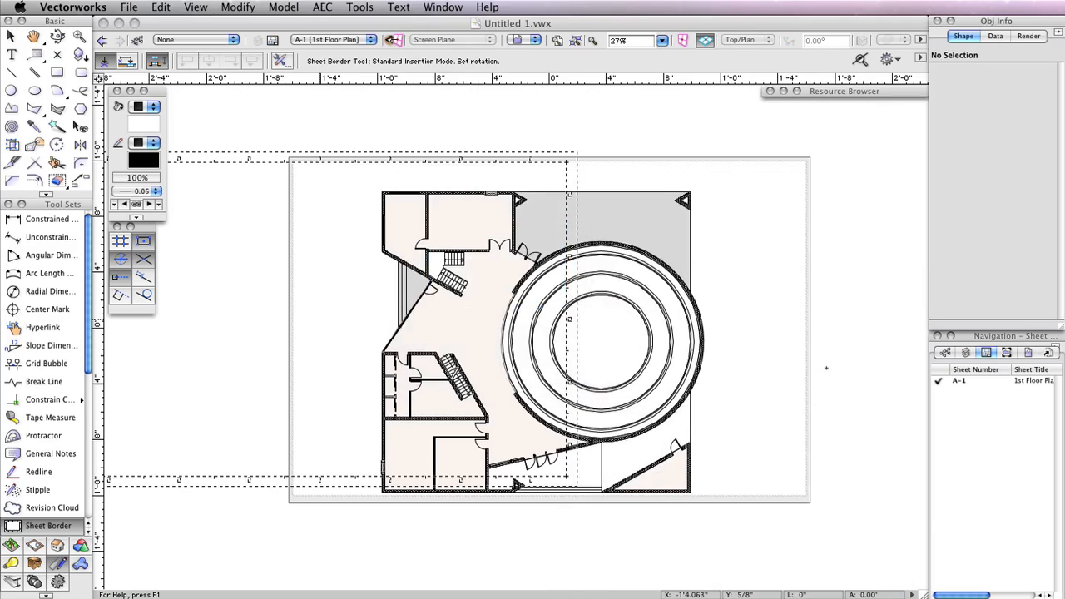
pyautogui.click(826, 367)
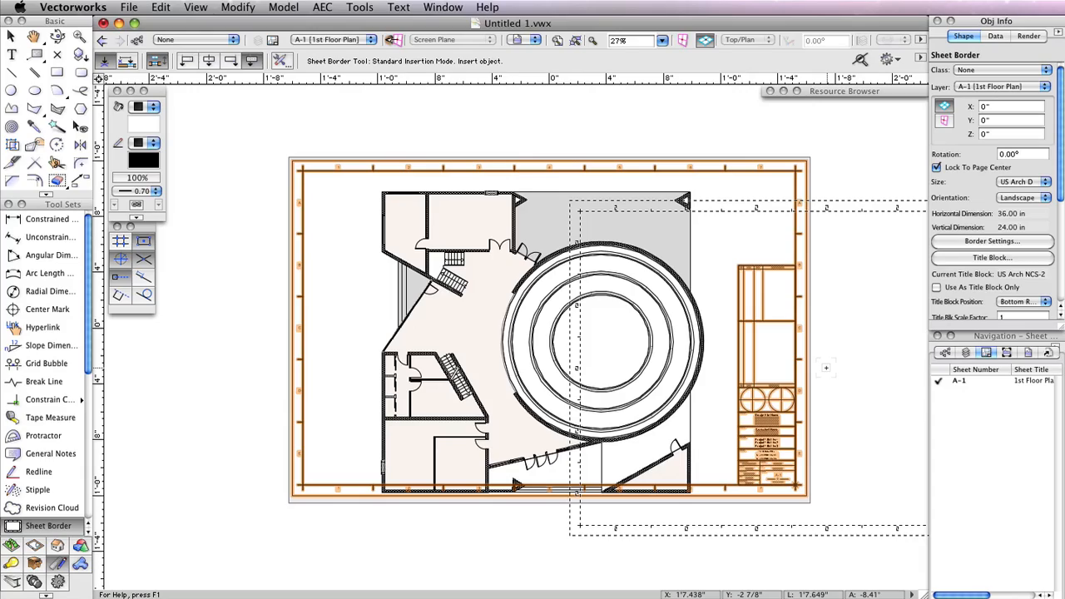
# Open the sheet border's title block for editing and clear Sheet Title Lines 2 and 3
pyautogui.scroll(3, 826, 367)
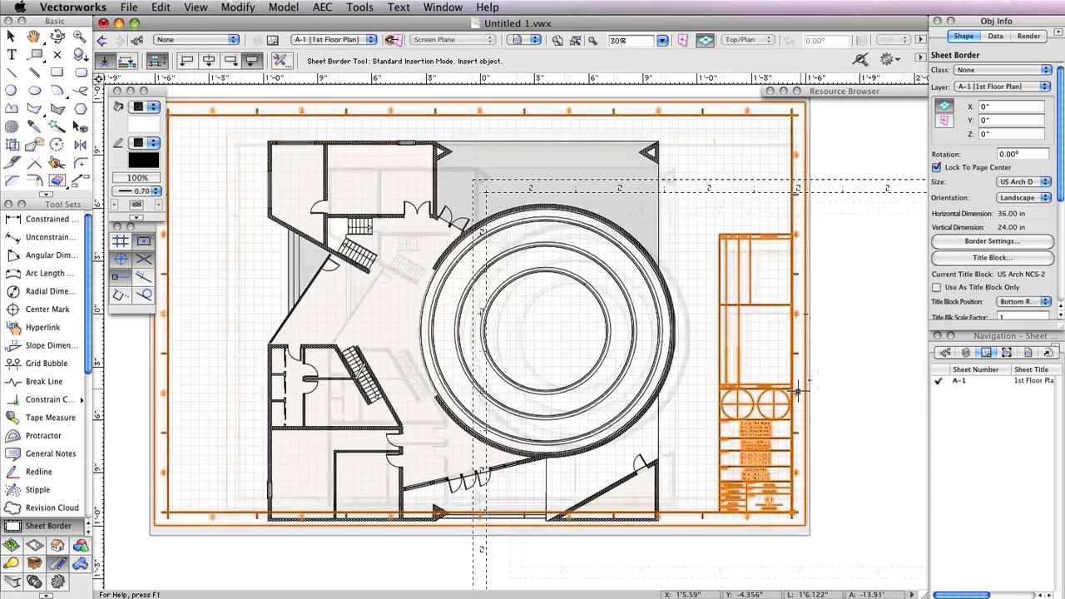
pyautogui.scroll(2, 836, 456)
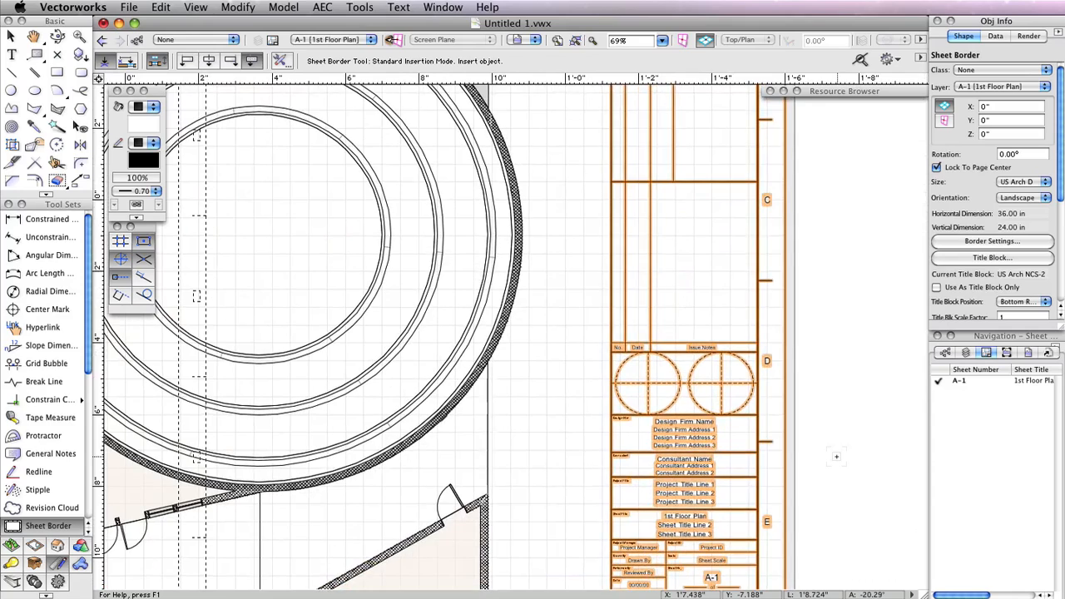
pyautogui.moveTo(836, 455); pyautogui.dragTo(880, 333, button='middle')
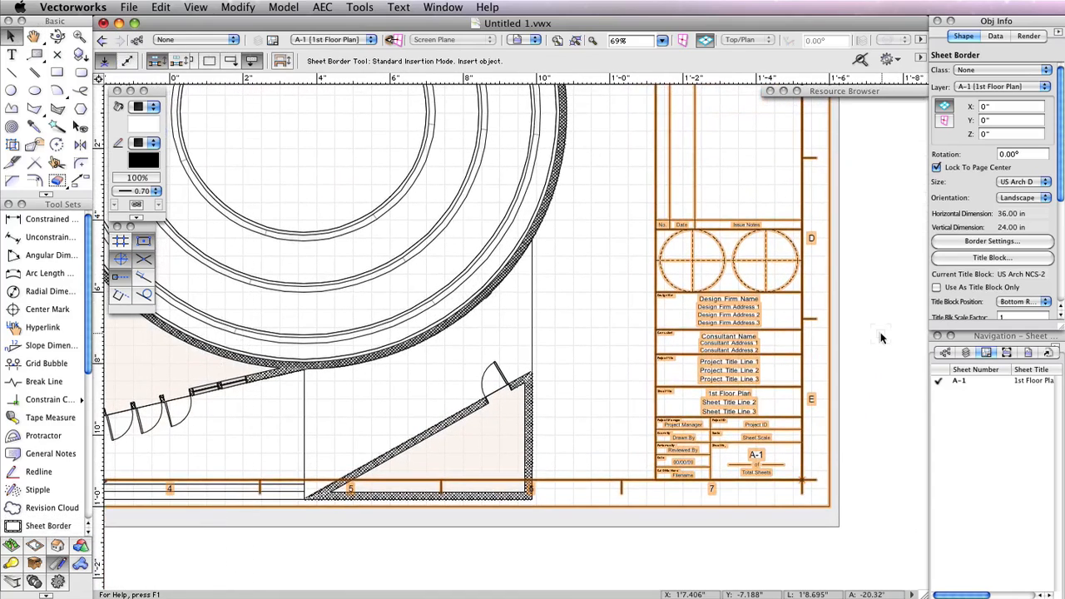
pyautogui.press('x')
pyautogui.click(753, 329)
pyautogui.doubleClick(755, 330)
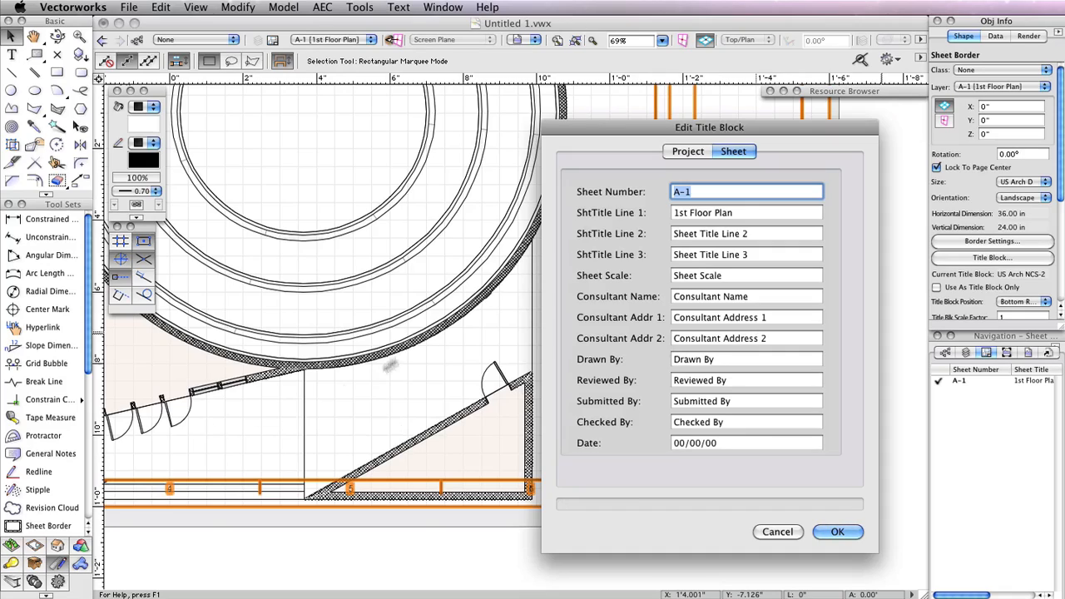
pyautogui.click(689, 154)
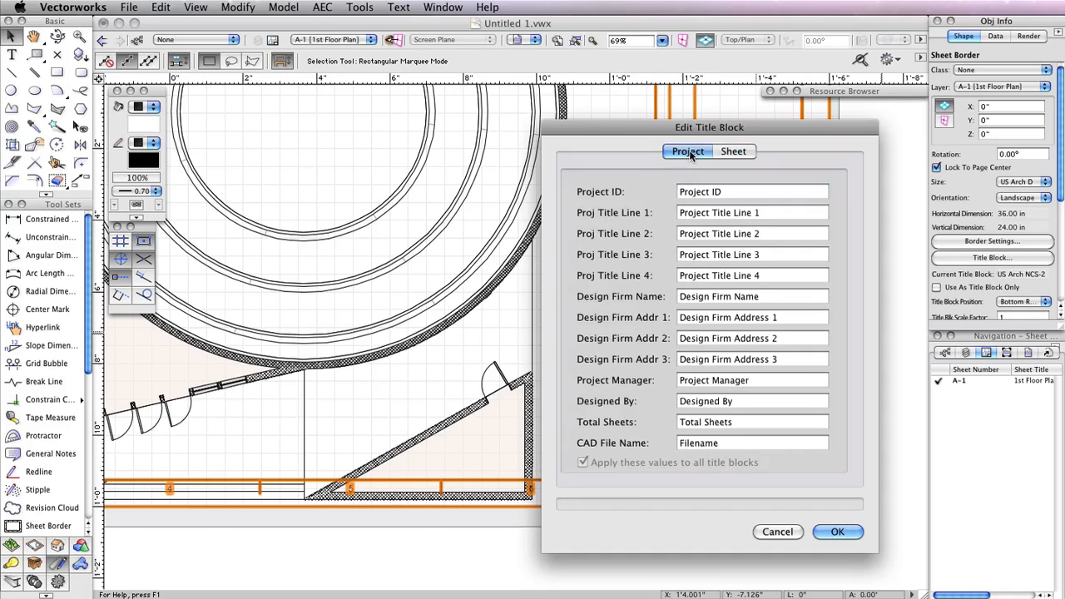
pyautogui.click(734, 153)
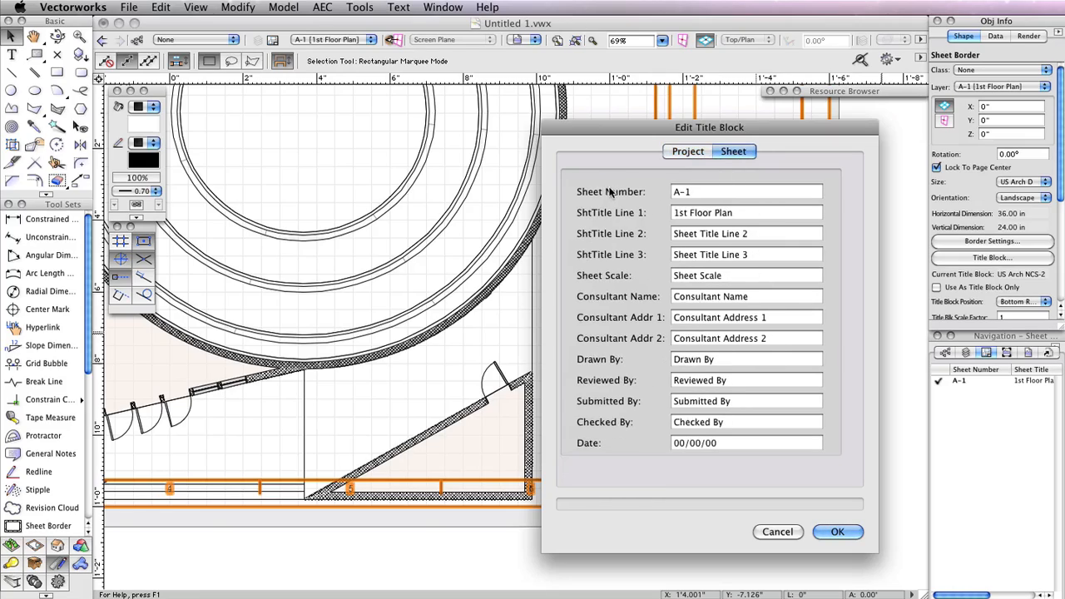
pyautogui.tripleClick(756, 236)
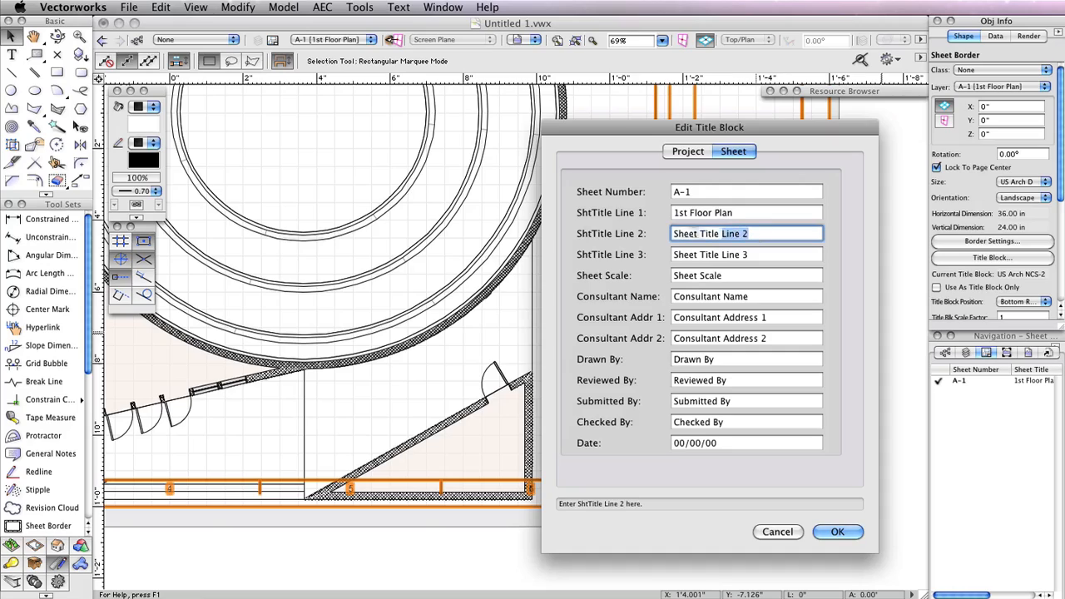
pyautogui.press('BackSpace')
pyautogui.tripleClick(774, 257)
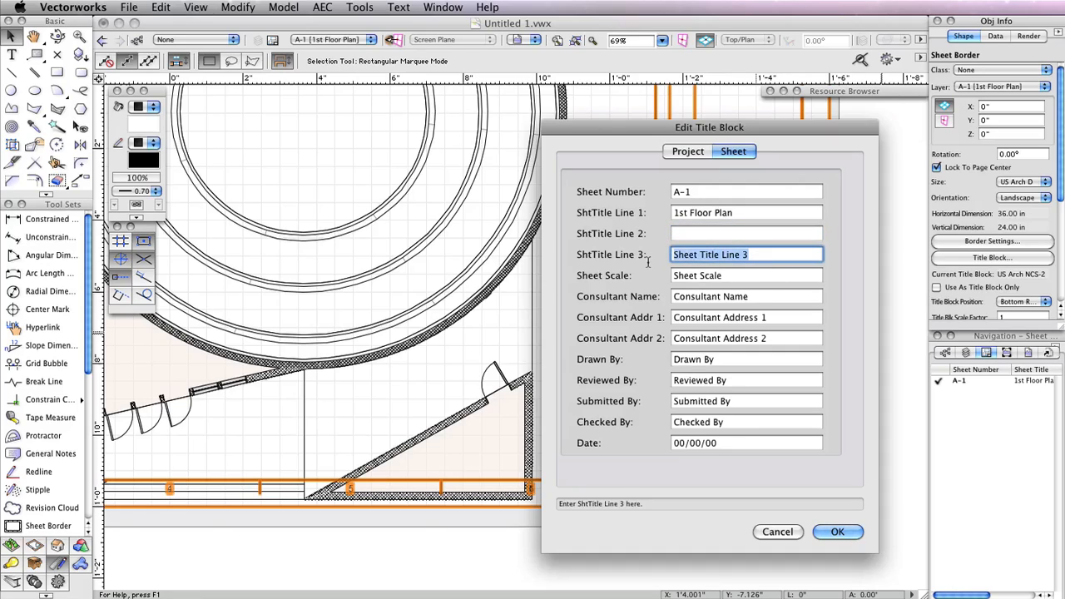
pyautogui.press('BackSpace')
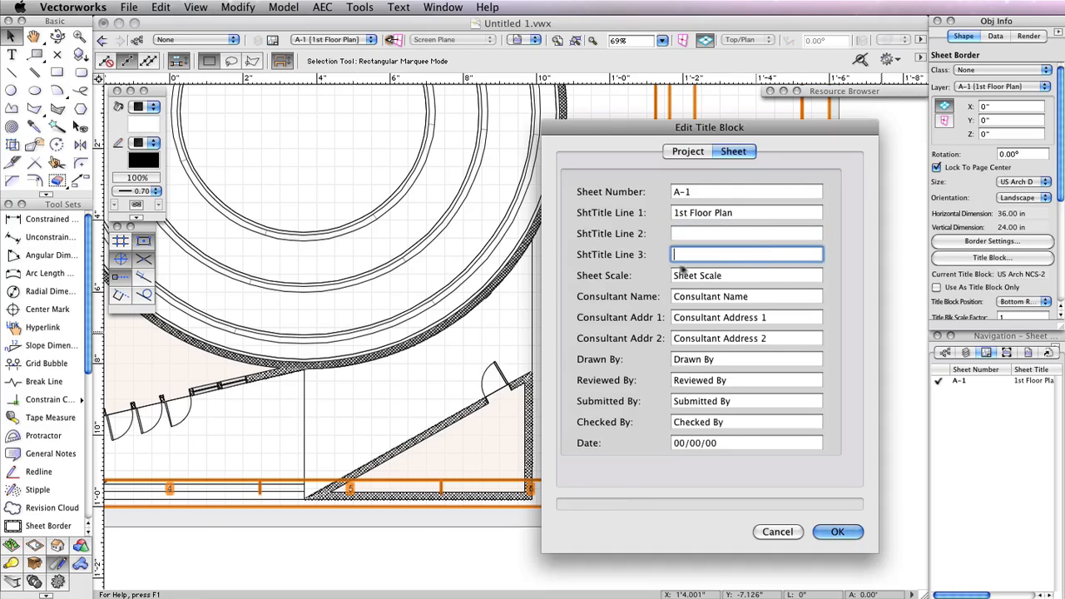
# Set the sheet scale to As Noted and fill in the consultant's name and two address lines
pyautogui.tripleClick(741, 277)
pyautogui.write('As Noted')
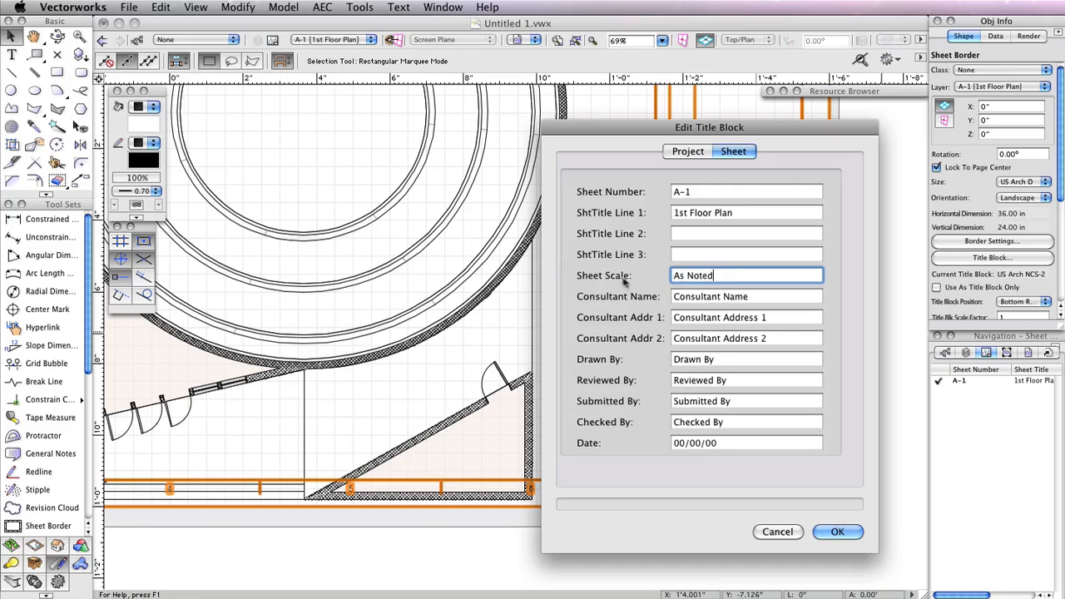
pyautogui.doubleClick(760, 296)
pyautogui.tripleClick(759, 297)
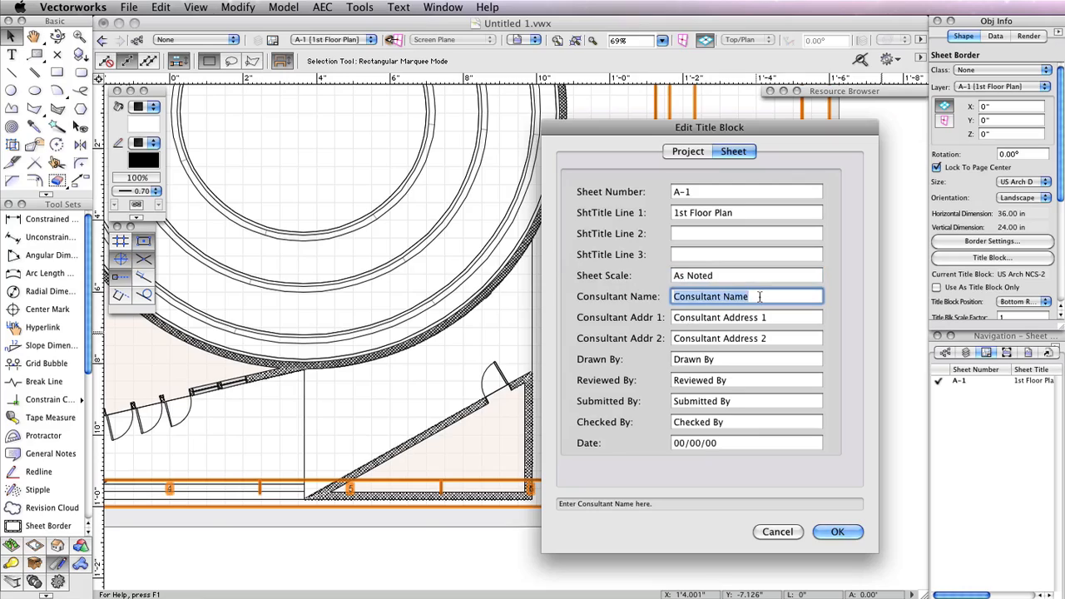
pyautogui.press('BackSpace')
pyautogui.write('J. Smith')
pyautogui.press('Tab')
pyautogui.write('7150 Riverwood Dr')
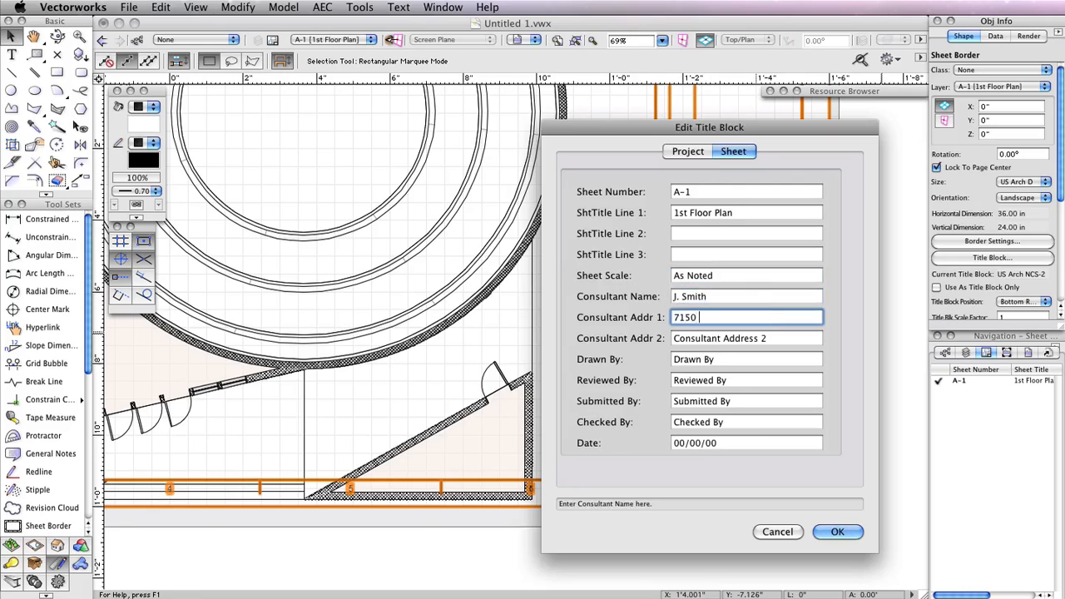
pyautogui.press('Tab')
pyautogui.write('Column')
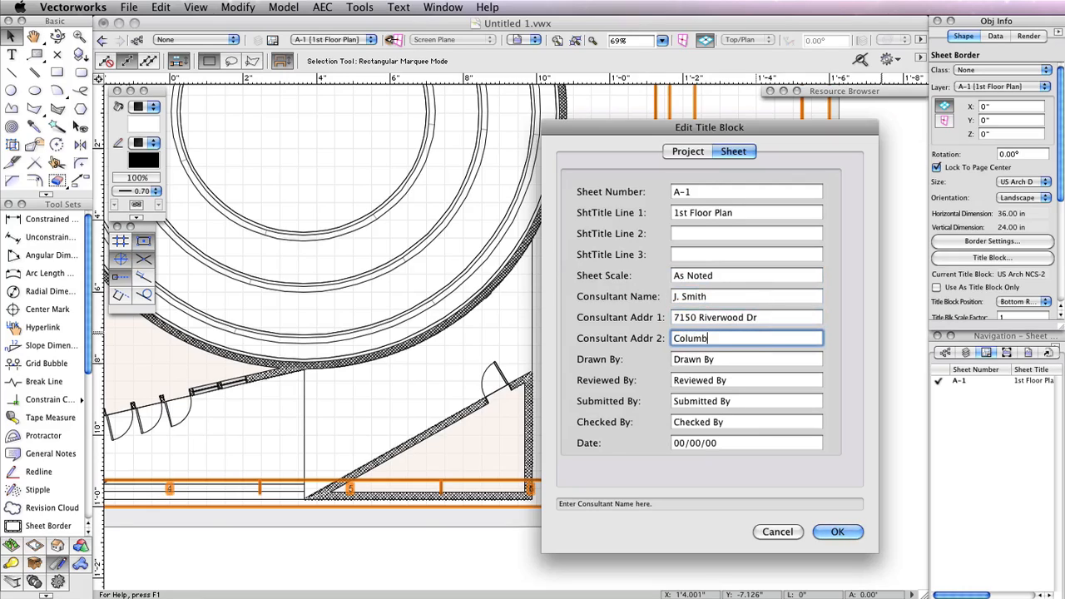
pyautogui.write('ia, MD 21046')
pyautogui.press('Tab')
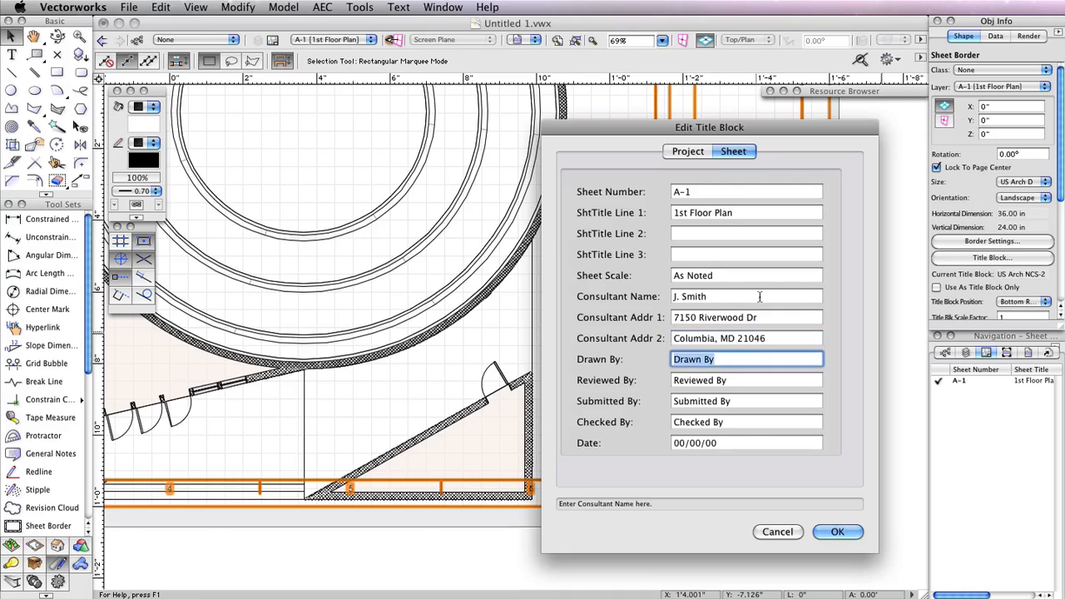
# Enter the drafter's name under Drawn By and clear the Reviewed, Submitted and Checked By fields
pyautogui.write('a. Timmons')
pyautogui.press('Tab')
pyautogui.press('BackSpace')
pyautogui.press('Tab')
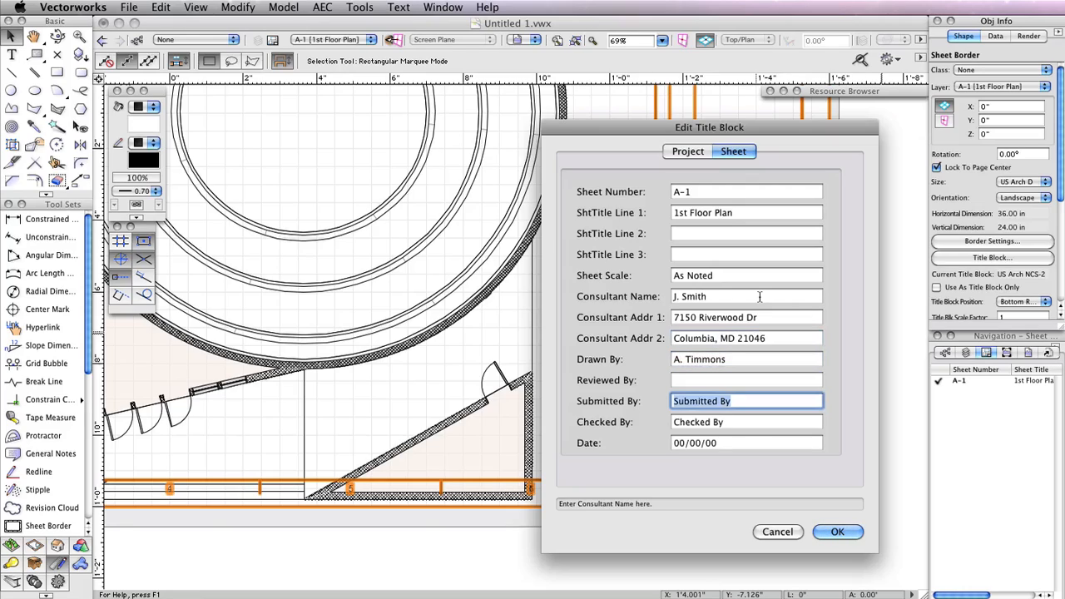
pyautogui.press('BackSpace')
pyautogui.press('Tab')
pyautogui.press('BackSpace')
pyautogui.press('Tab')
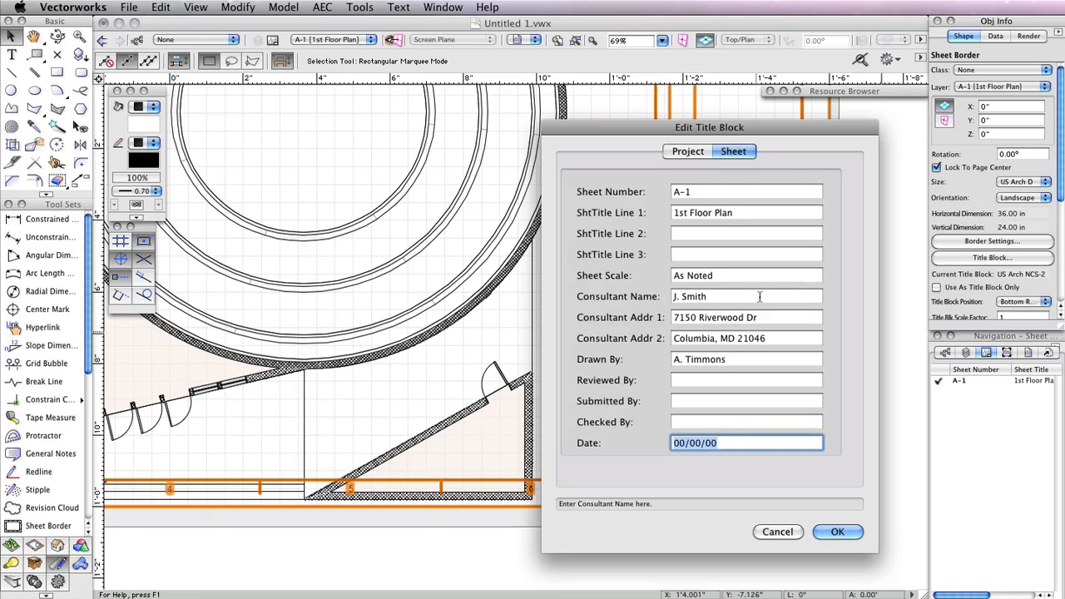
# Set the title block date to 09/18/2012 and apply the title block edits
pyautogui.write('09/18/2012')
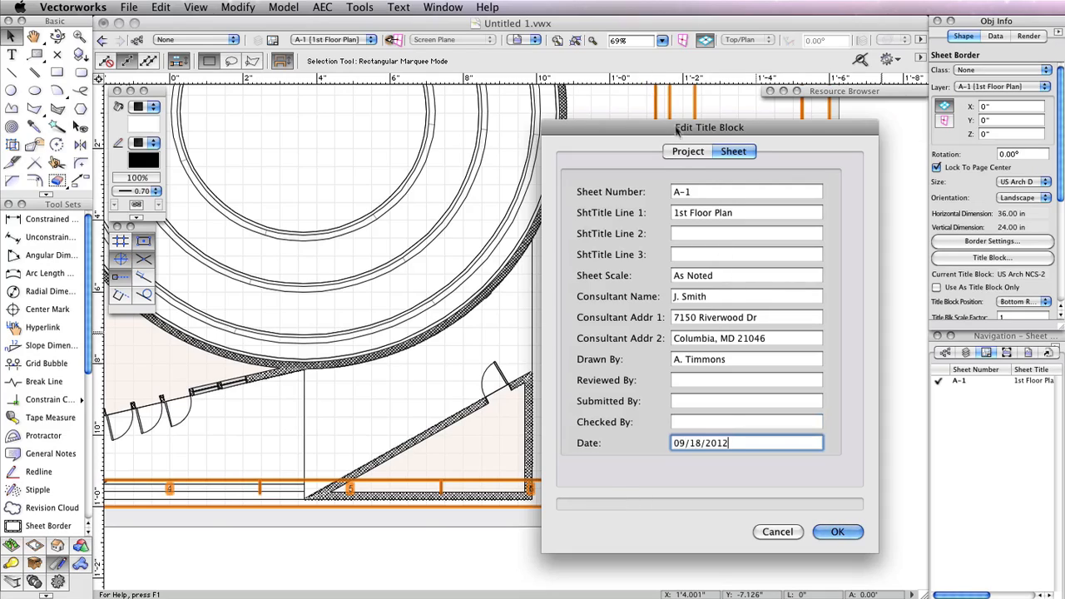
pyautogui.click(687, 152)
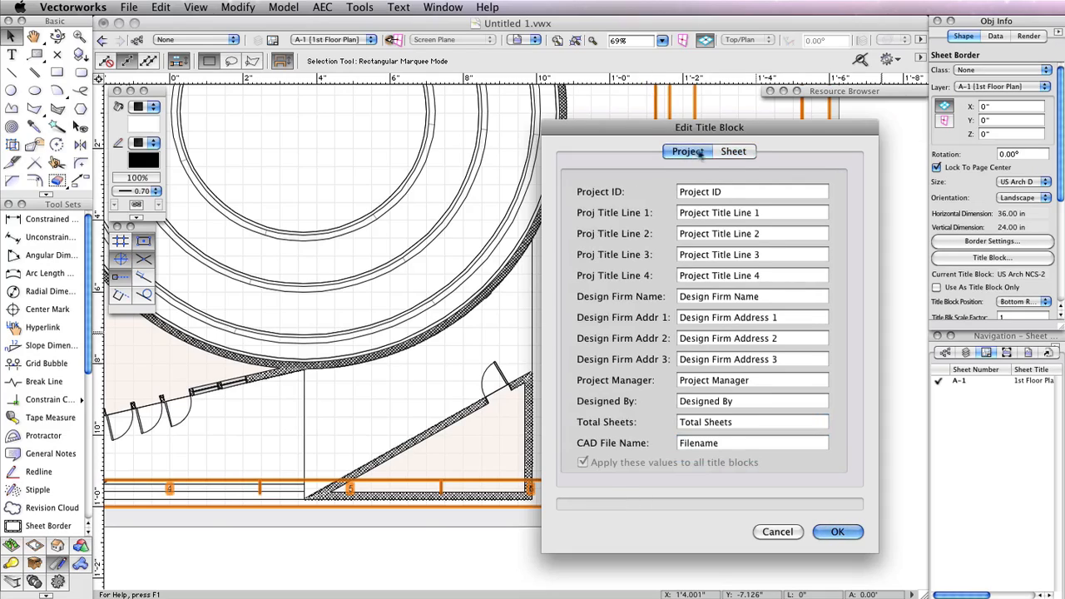
pyautogui.click(733, 151)
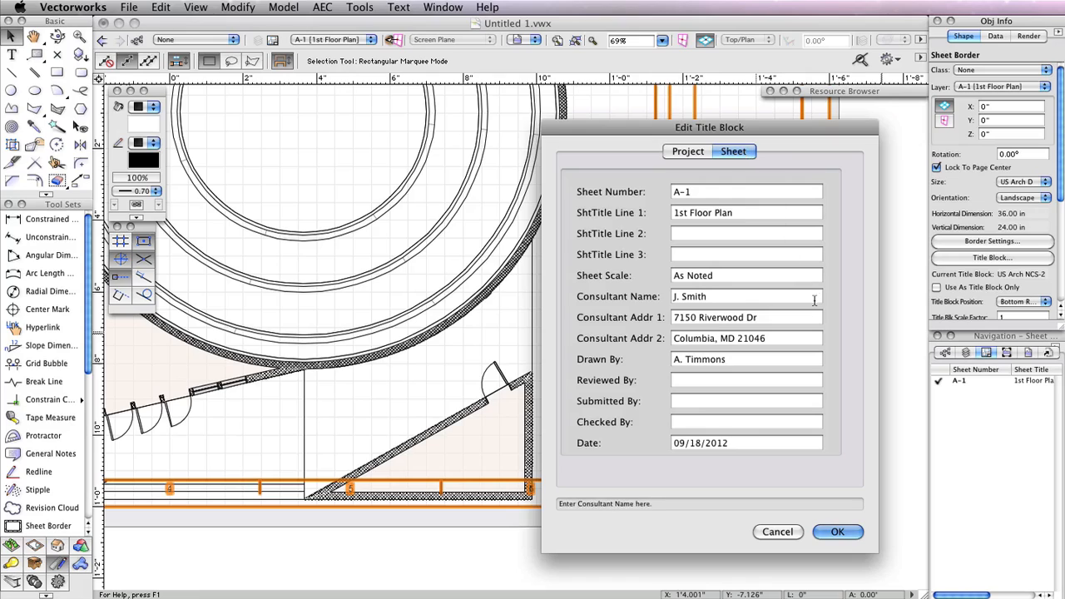
pyautogui.click(837, 533)
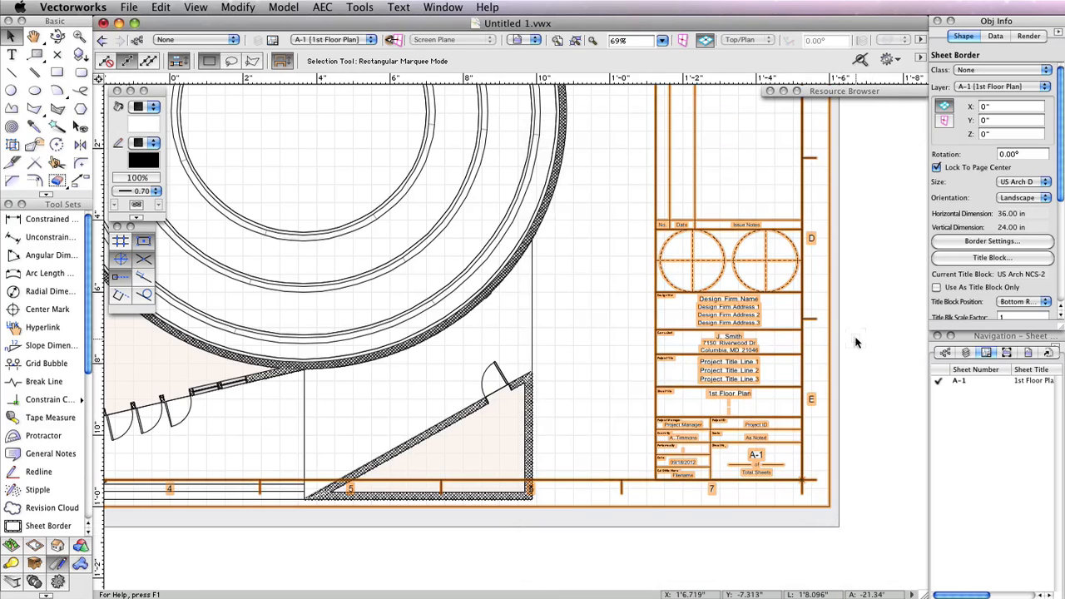
pyautogui.scroll(3, 855, 341)
pyautogui.moveTo(855, 341); pyautogui.dragTo(869, 302, button='middle')
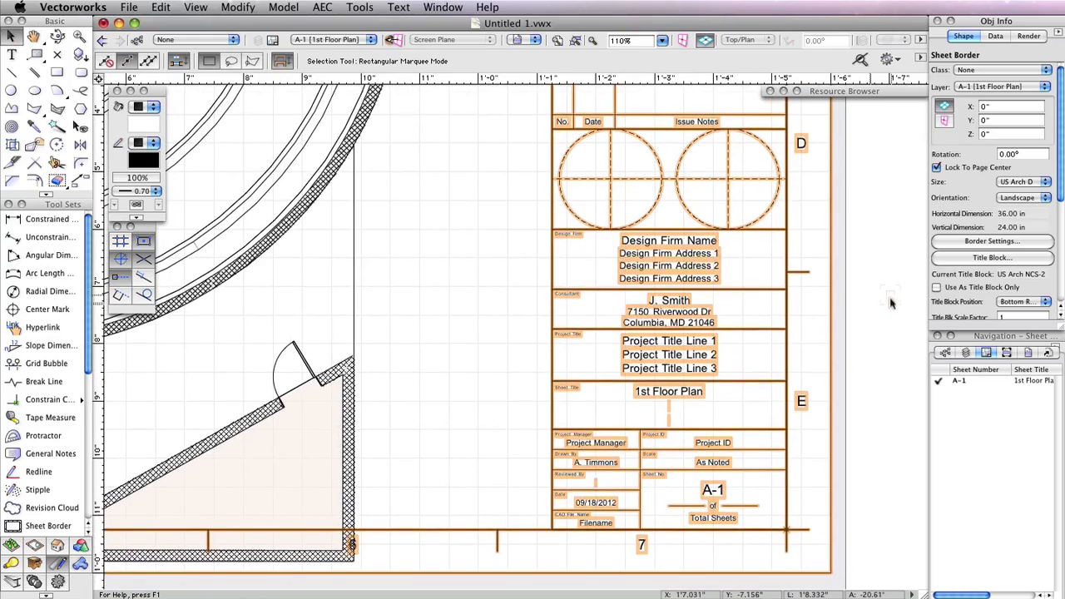
# Move the Floor Plan 1 viewport slightly on the sheet to position it within the border
pyautogui.scroll(-2, 890, 326)
pyautogui.scroll(-3, 890, 326)
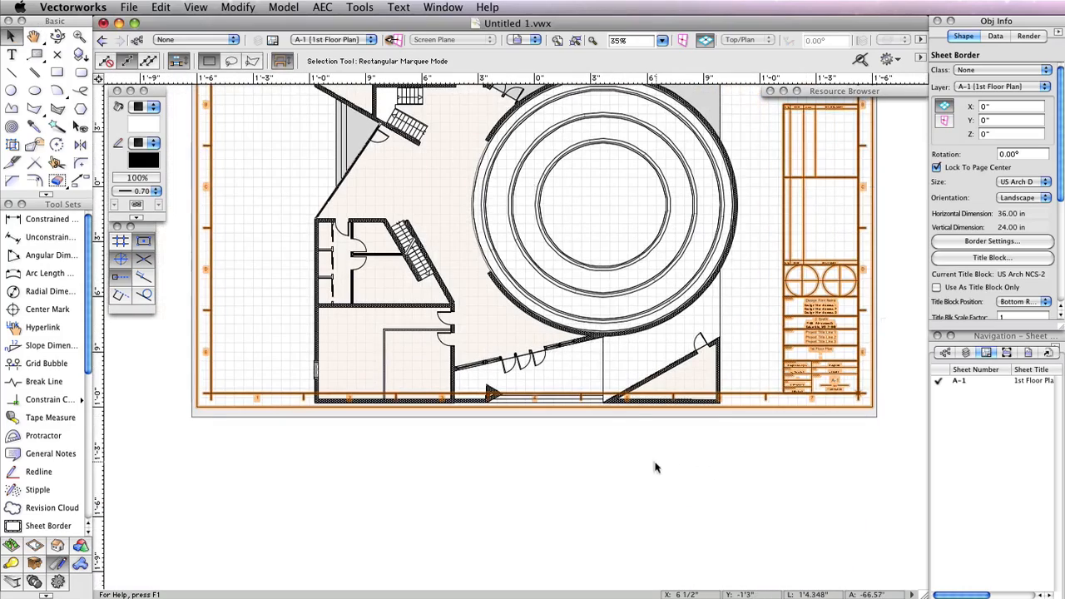
pyautogui.moveTo(654, 463); pyautogui.dragTo(645, 561, button='middle')
pyautogui.click(580, 310)
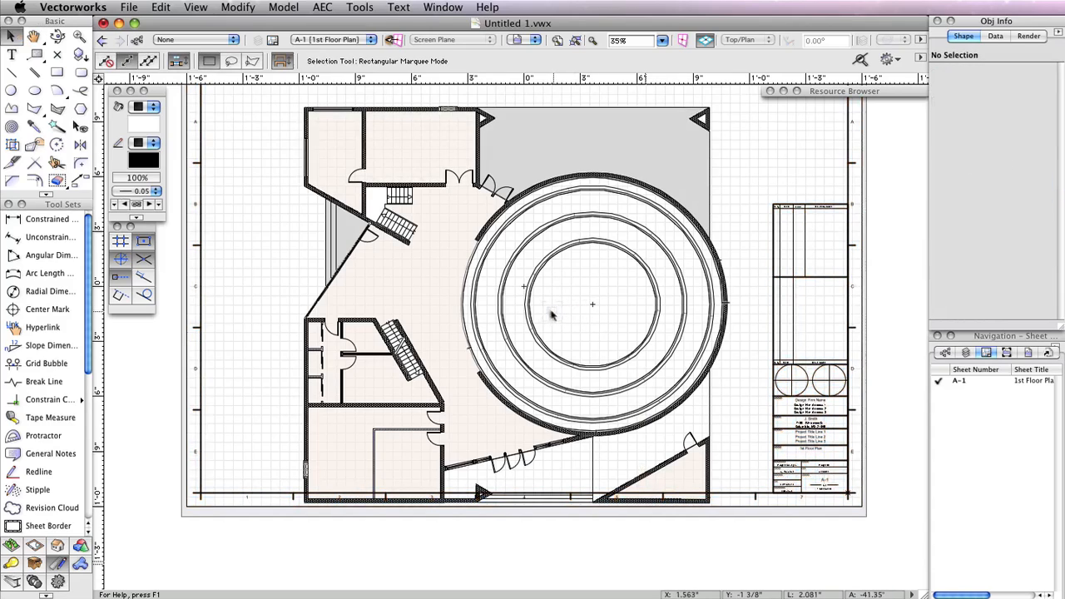
pyautogui.moveTo(503, 304); pyautogui.dragTo(502, 284)
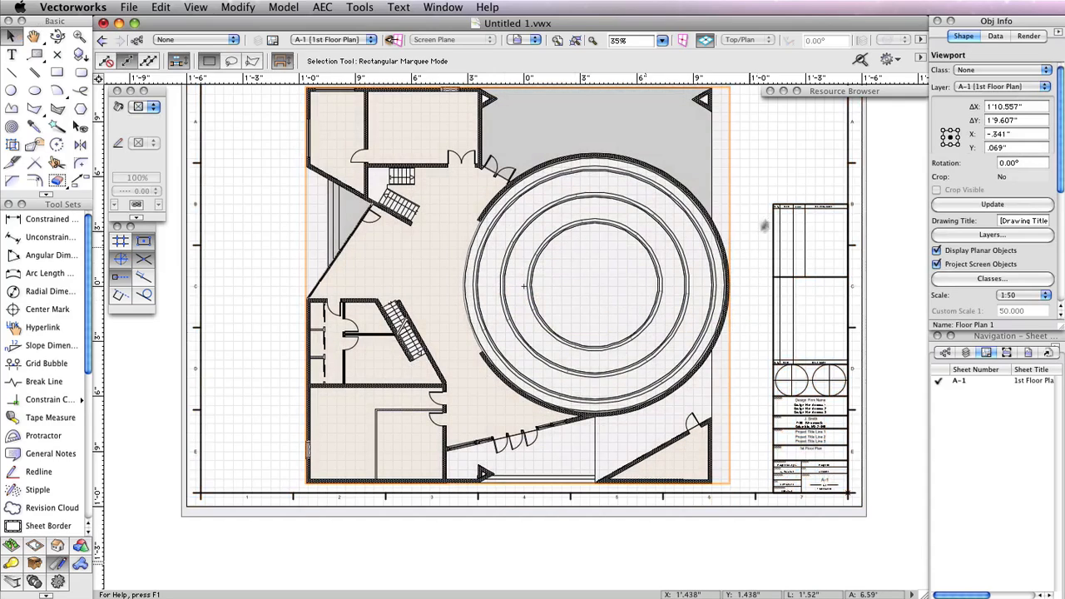
pyautogui.press('h')
pyautogui.moveTo(774, 170); pyautogui.dragTo(774, 206)
pyautogui.press('x')
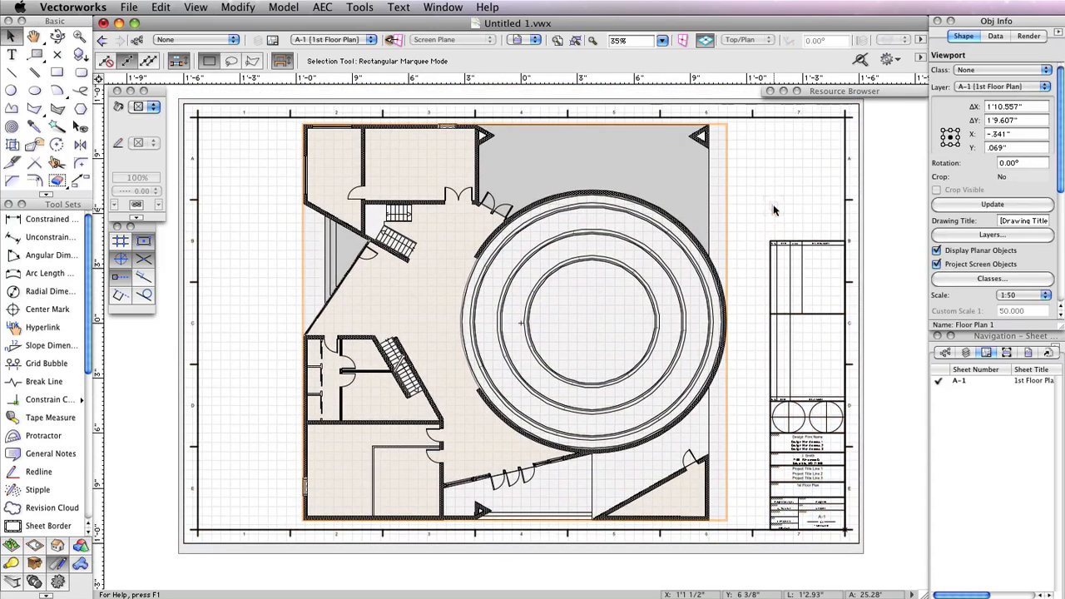
pyautogui.hotkey('shift', 'Up')
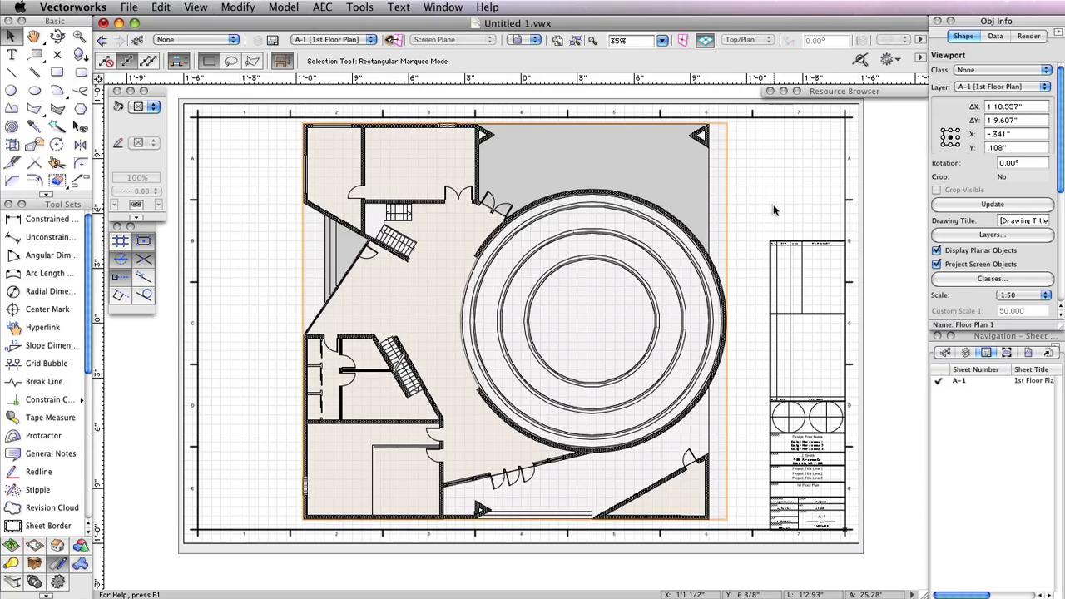
pyautogui.hotkey('shift', 'Down')
pyautogui.hotkey('shift', 'Down')
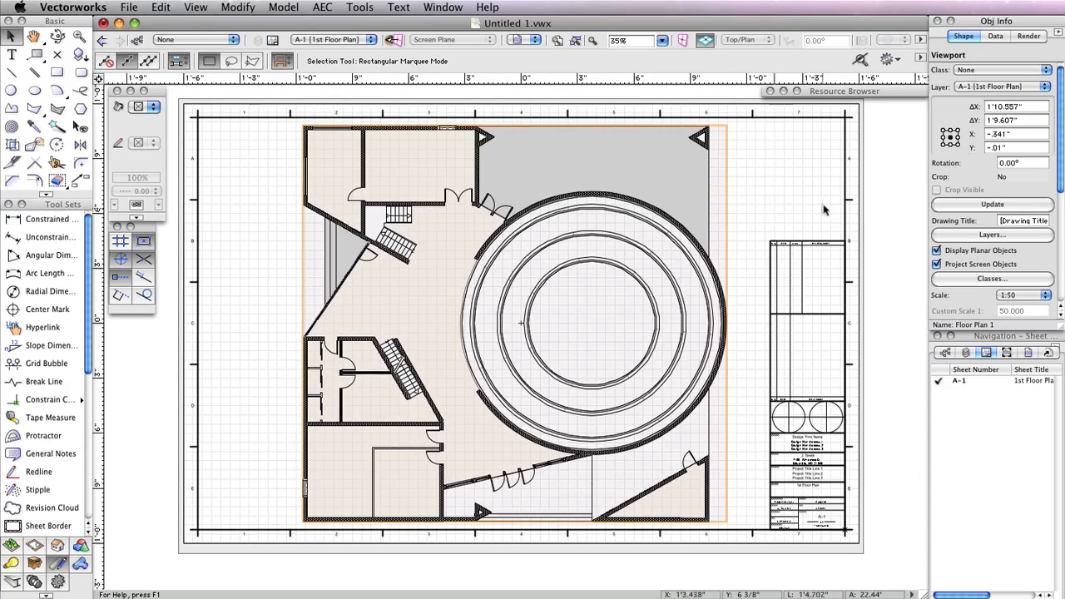
# Set the sheet border margins to 1 on the left and 0.5 on the right, top and bottom, and turn off its grids
pyautogui.click(845, 201)
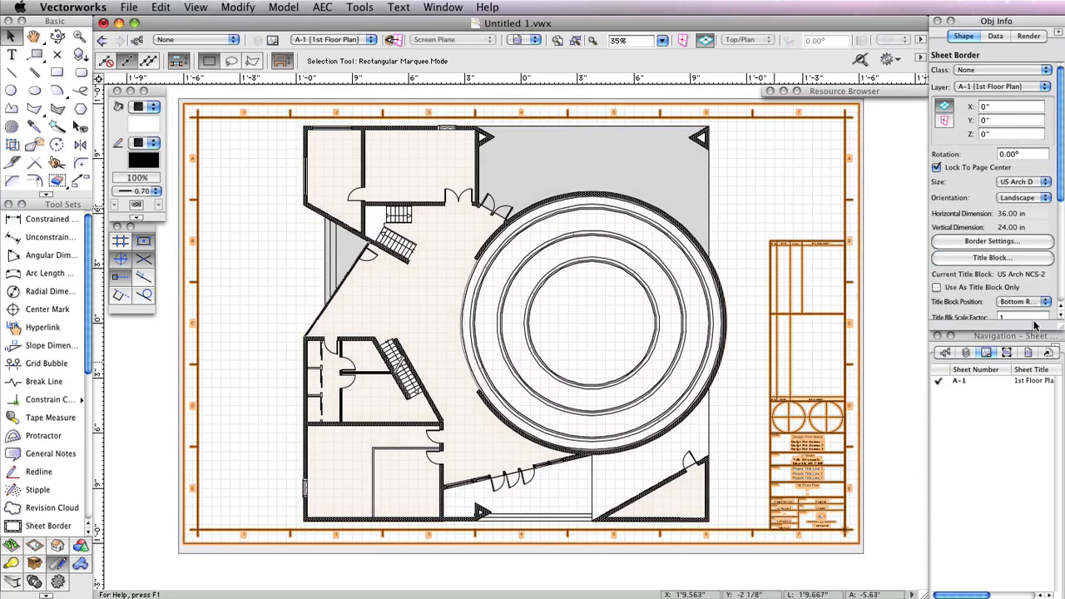
pyautogui.click(1018, 241)
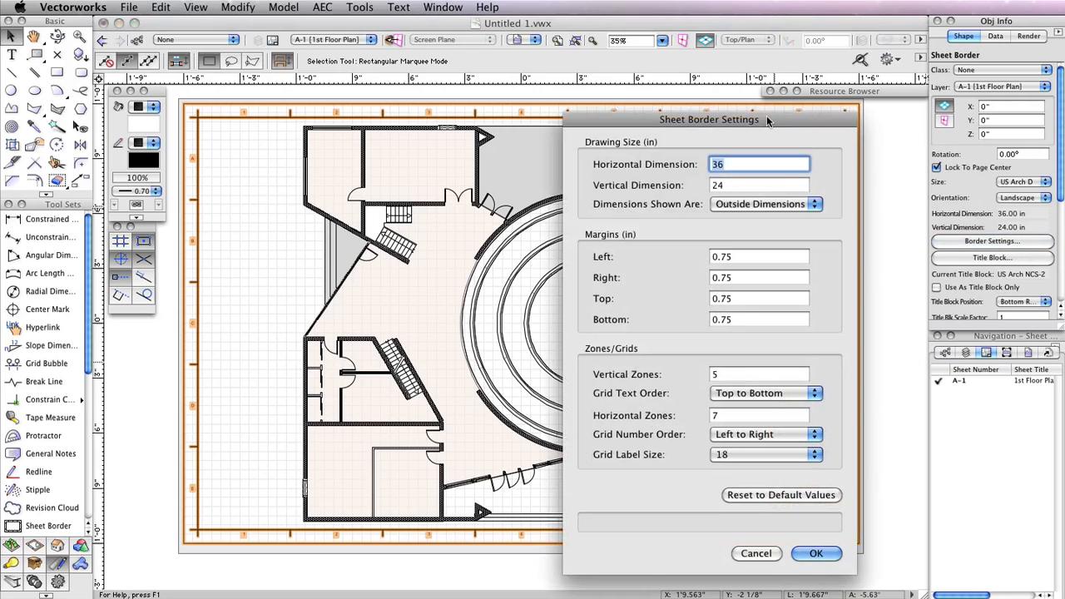
pyautogui.moveTo(766, 114); pyautogui.dragTo(651, 95)
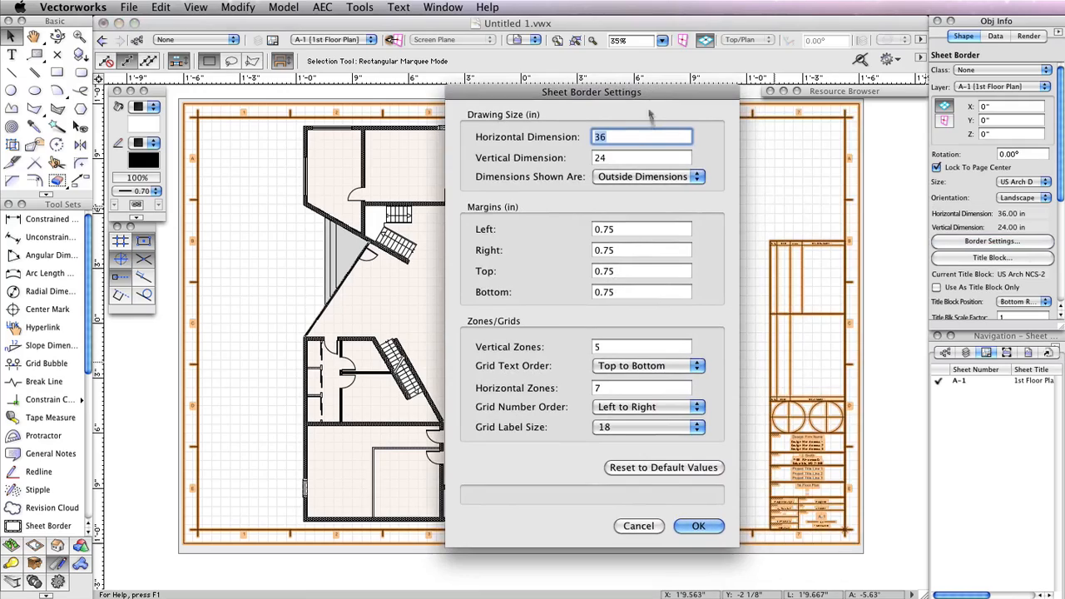
pyautogui.click(641, 229)
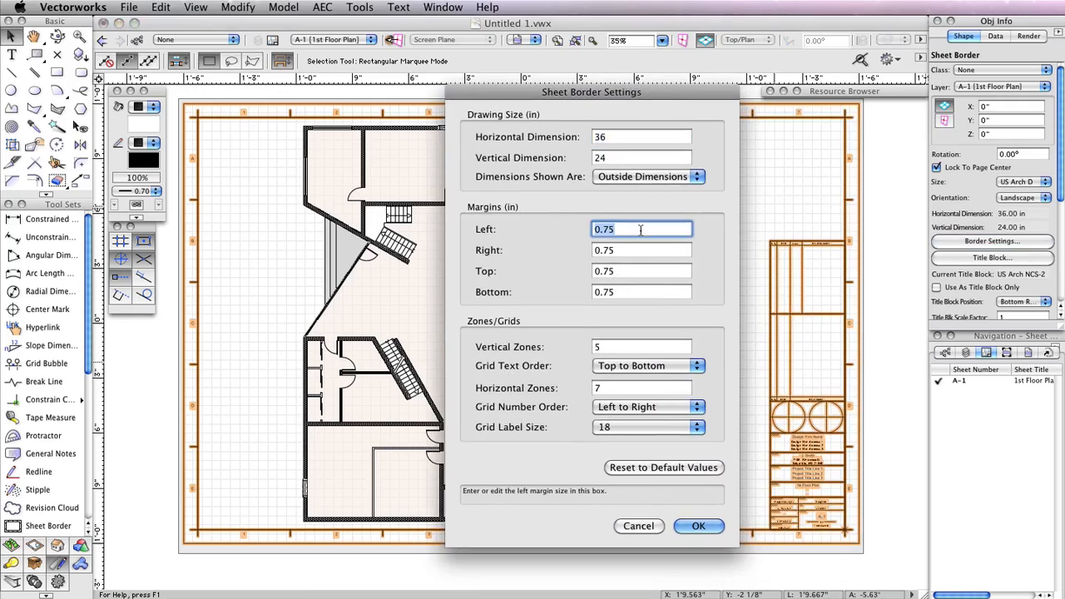
pyautogui.write('1')
pyautogui.press('Tab')
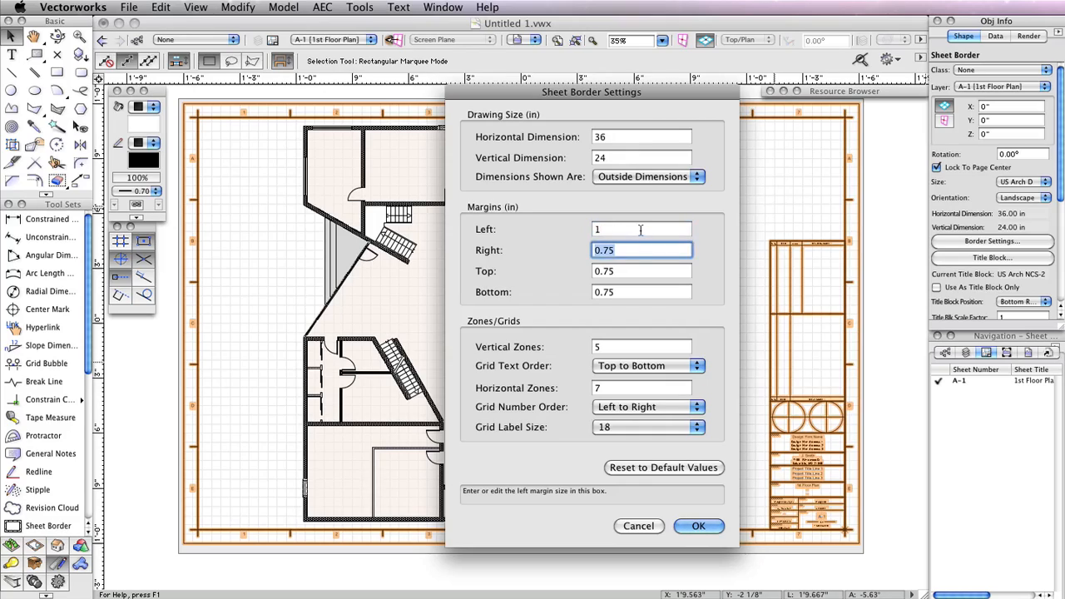
pyautogui.write('.5')
pyautogui.press('Tab')
pyautogui.write('.5')
pyautogui.press('Tab')
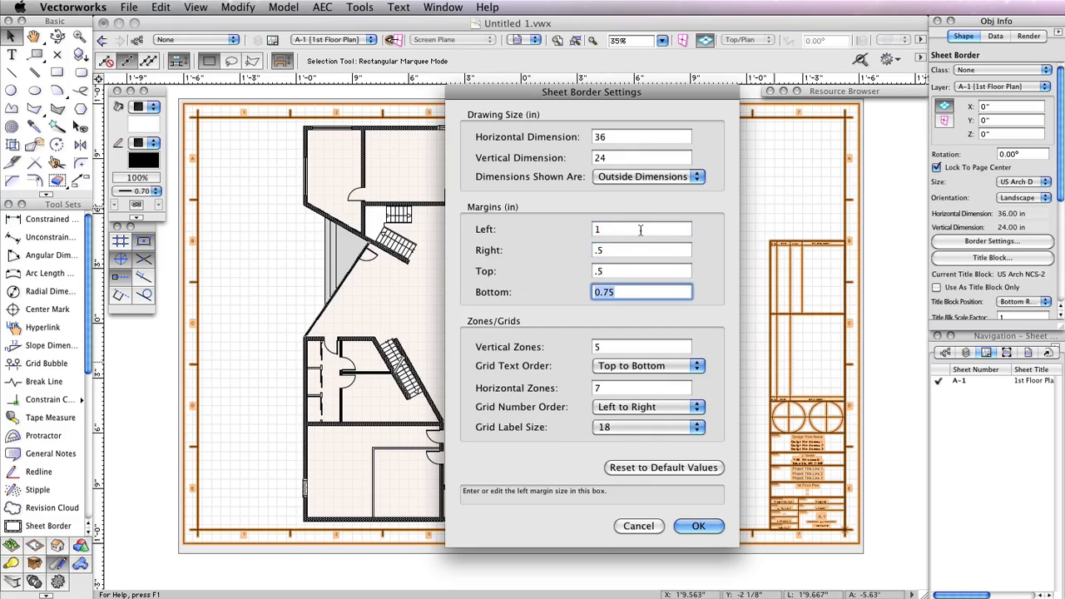
pyautogui.write('.5')
pyautogui.click(695, 526)
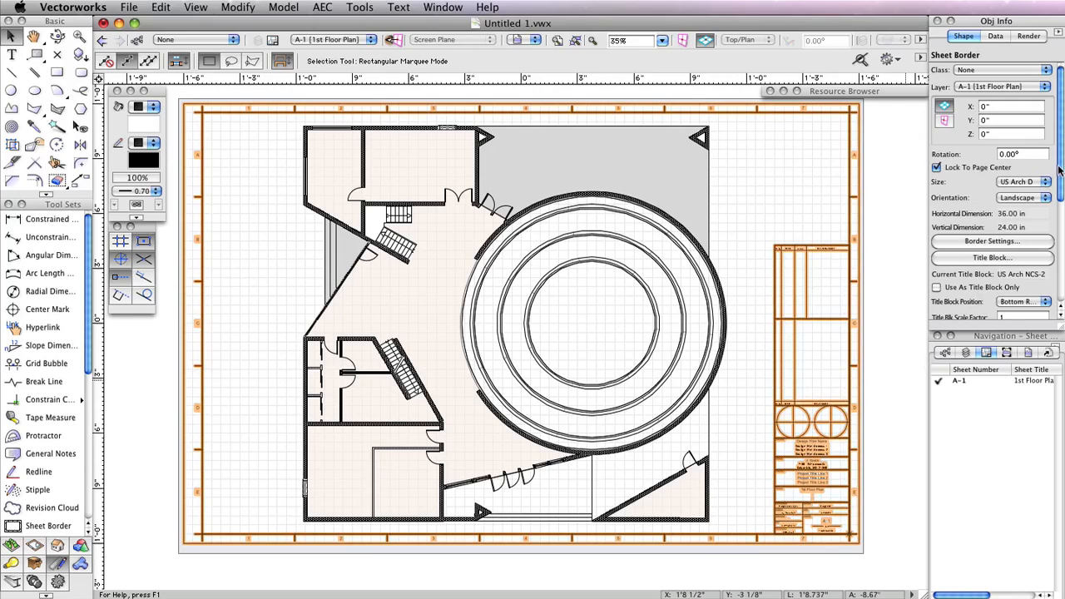
pyautogui.moveTo(1058, 172); pyautogui.dragTo(1061, 231)
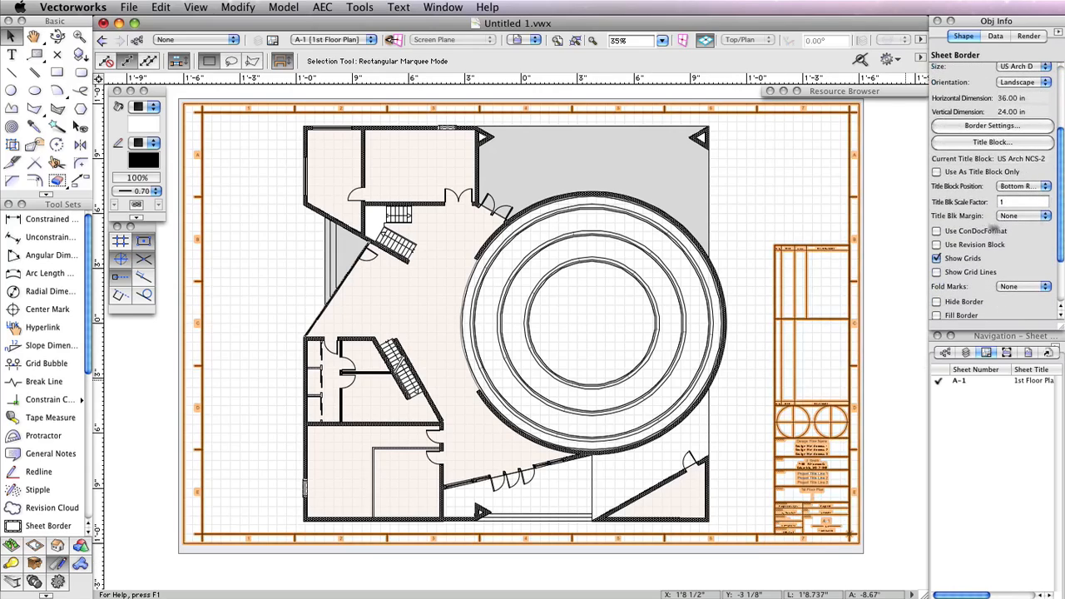
pyautogui.click(936, 258)
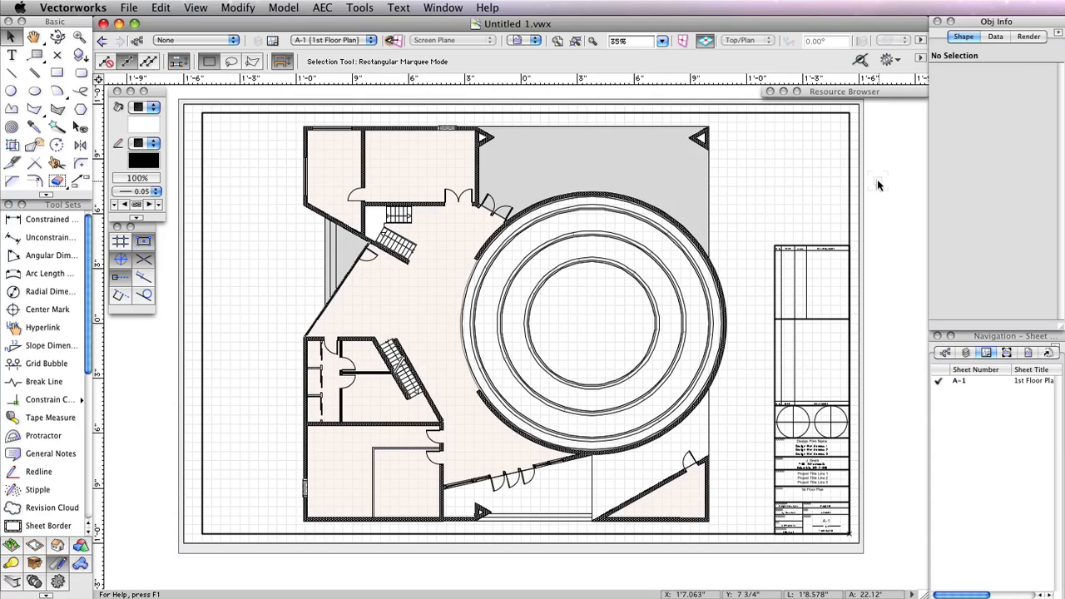
# Edit the viewport's annotations and place a drawing label centred below the floor plan
pyautogui.doubleClick(709, 212)
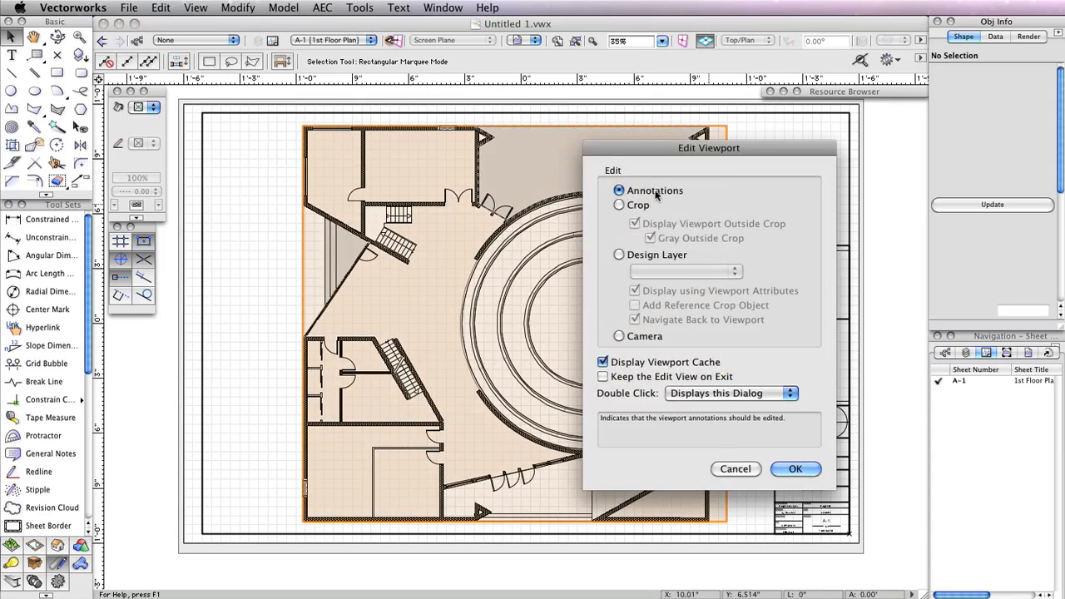
pyautogui.click(795, 468)
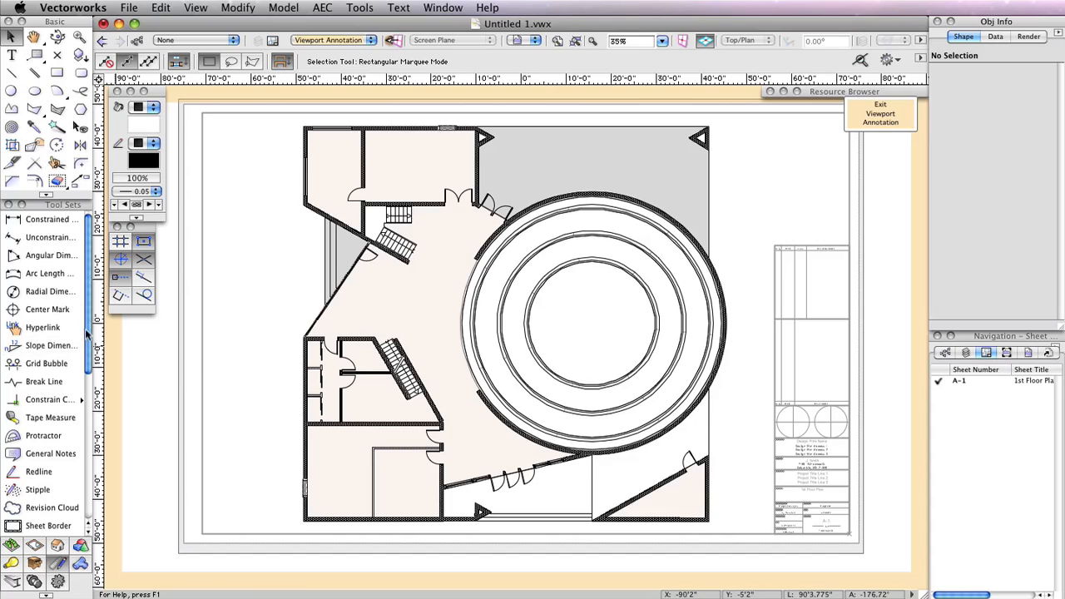
pyautogui.scroll(-1, 90, 319)
pyautogui.scroll(-3, 90, 319)
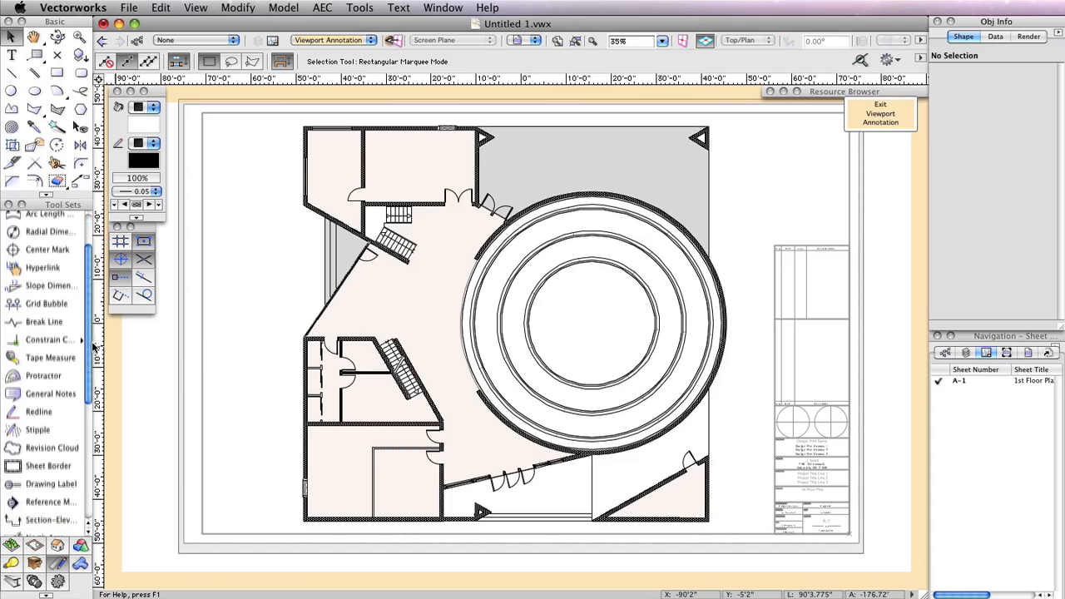
pyautogui.click(26, 477)
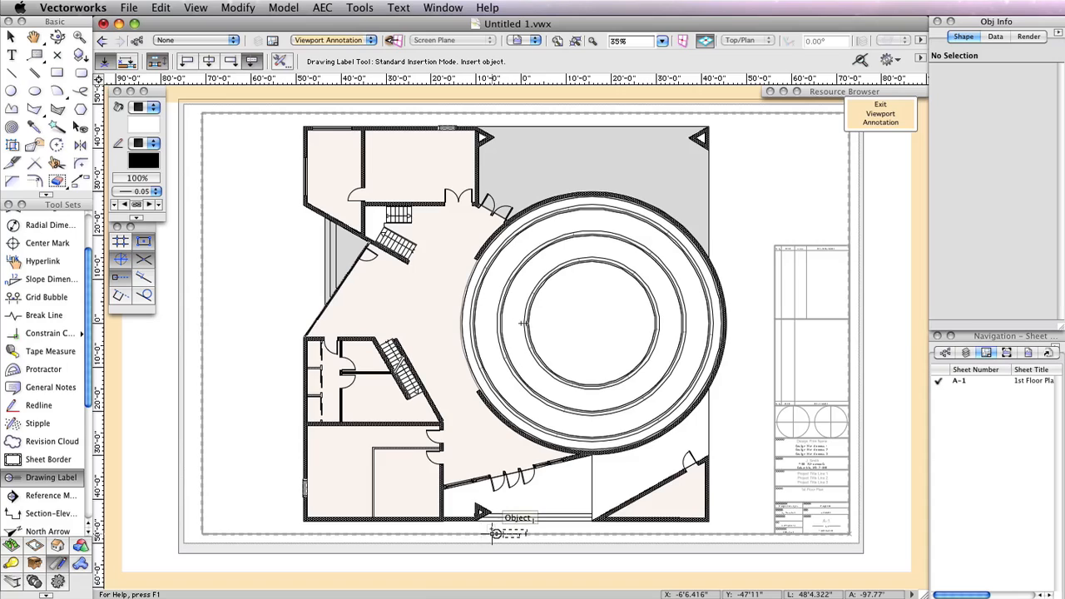
pyautogui.press('z')
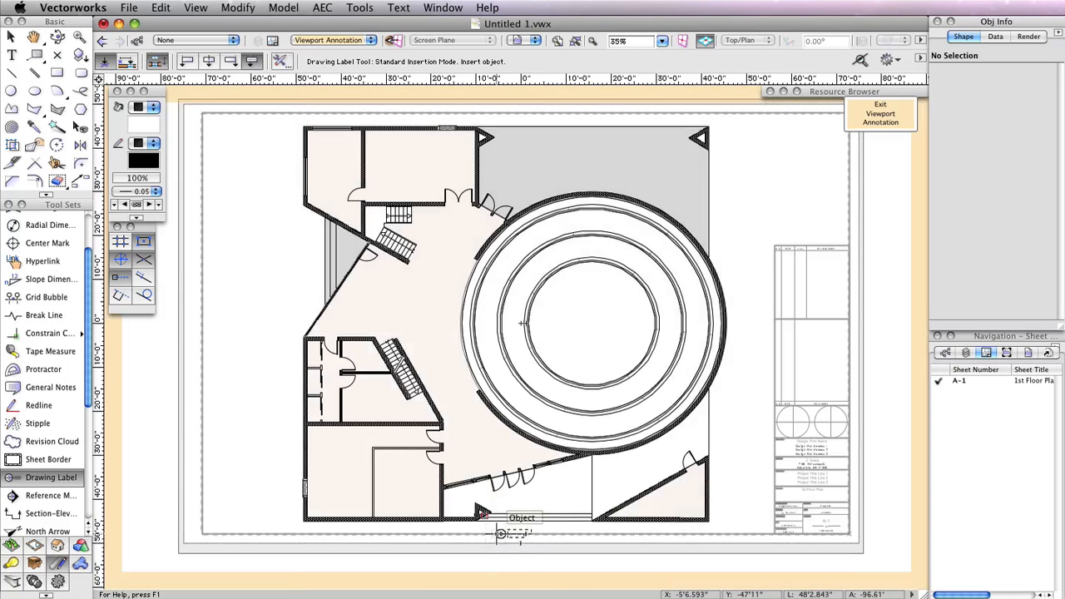
pyautogui.press('z')
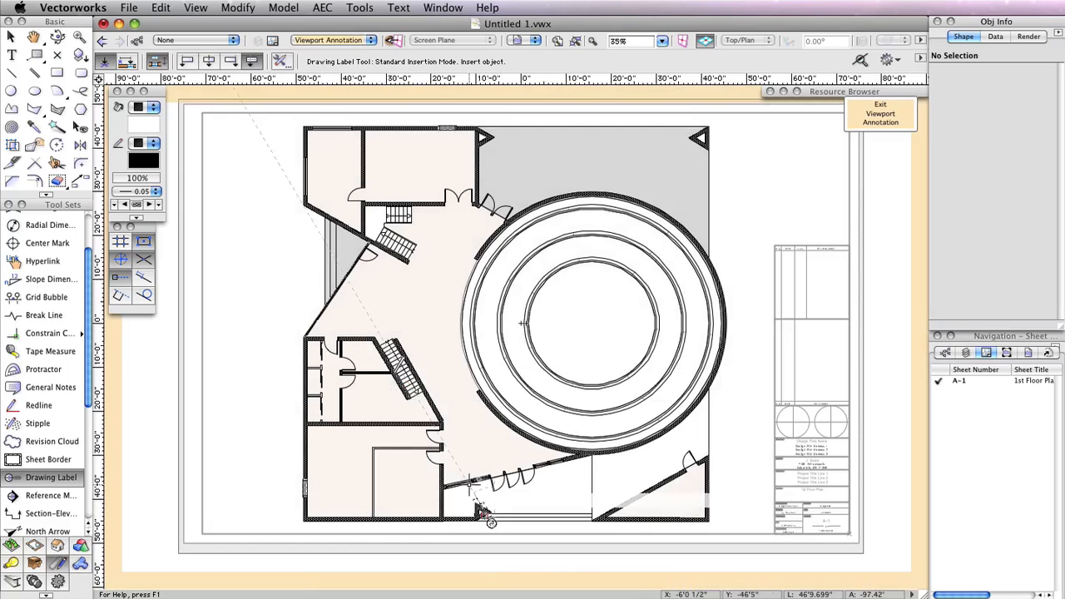
pyautogui.click(493, 523)
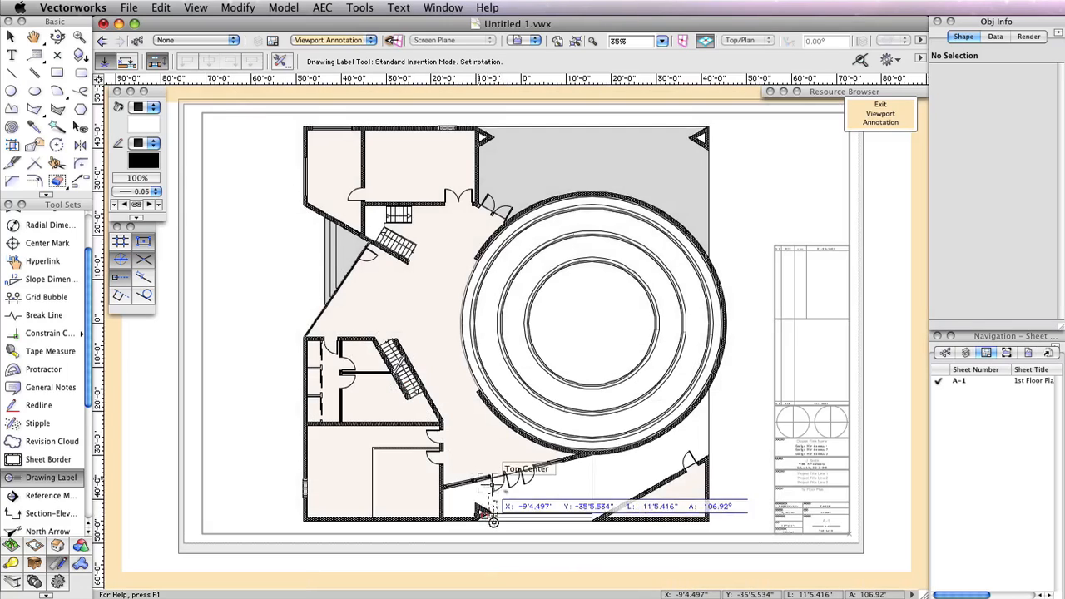
pyautogui.click(547, 526)
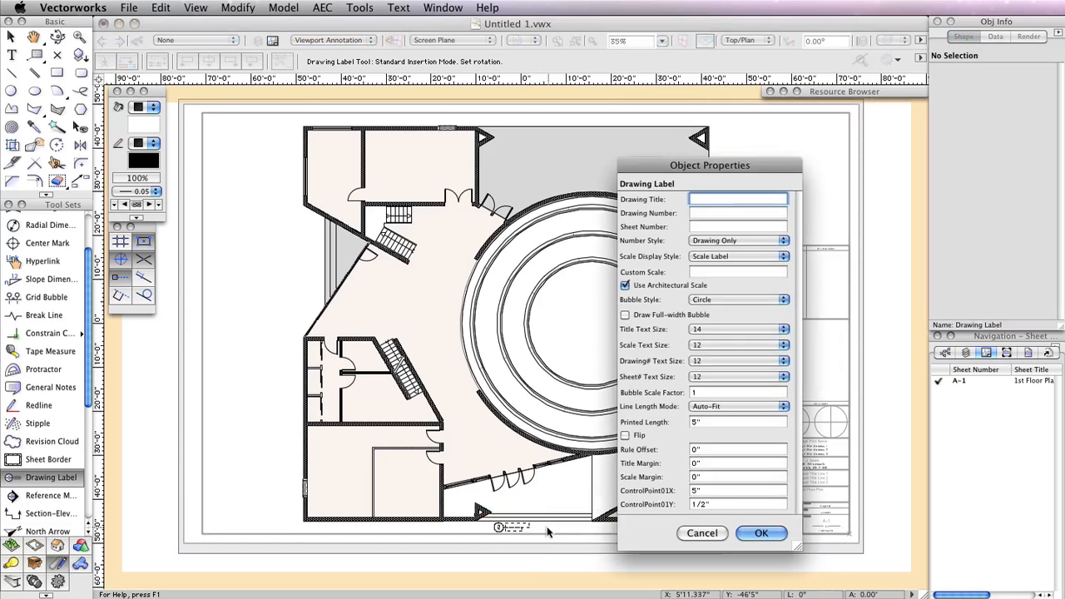
pyautogui.click(763, 534)
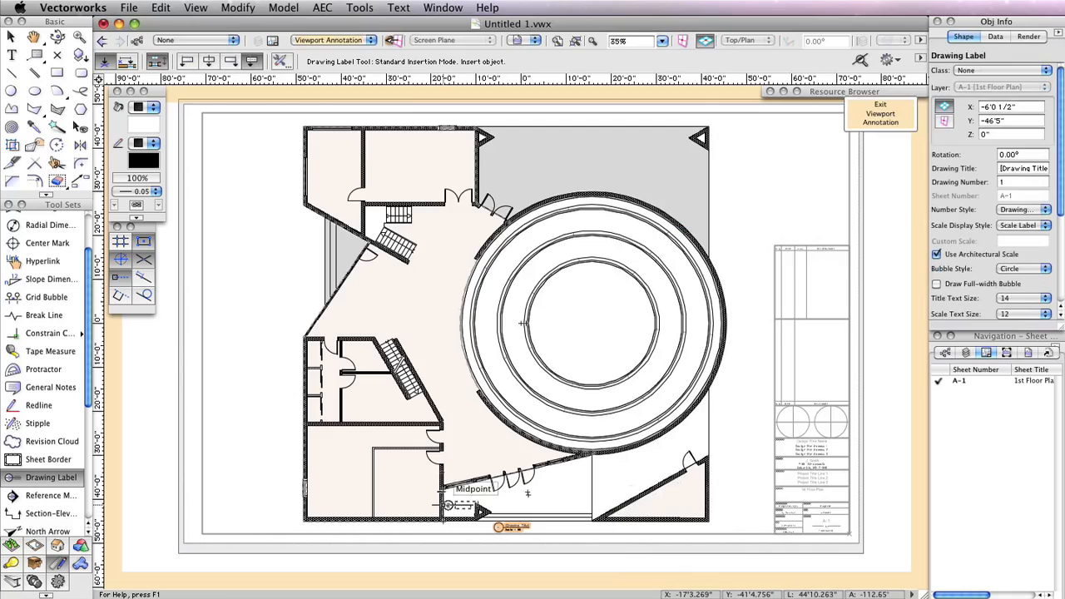
# Set the drawing label's title to 1st Floor Plan and exit viewport annotation editing
pyautogui.scroll(4, 447, 505)
pyautogui.scroll(3, 541, 504)
pyautogui.moveTo(543, 504); pyautogui.dragTo(538, 287, button='middle')
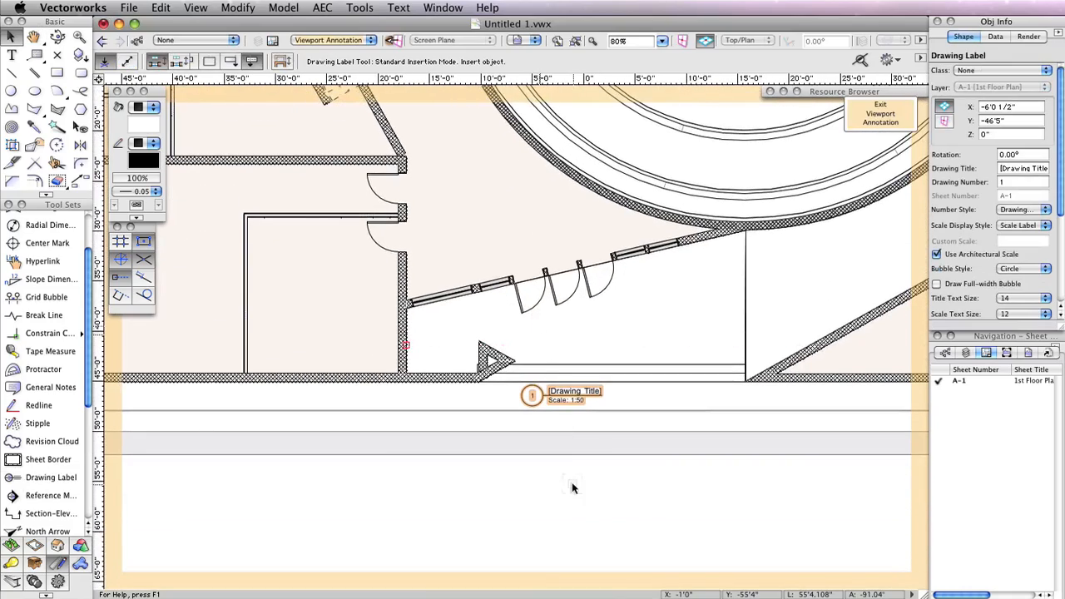
pyautogui.press('x')
pyautogui.click(1026, 167)
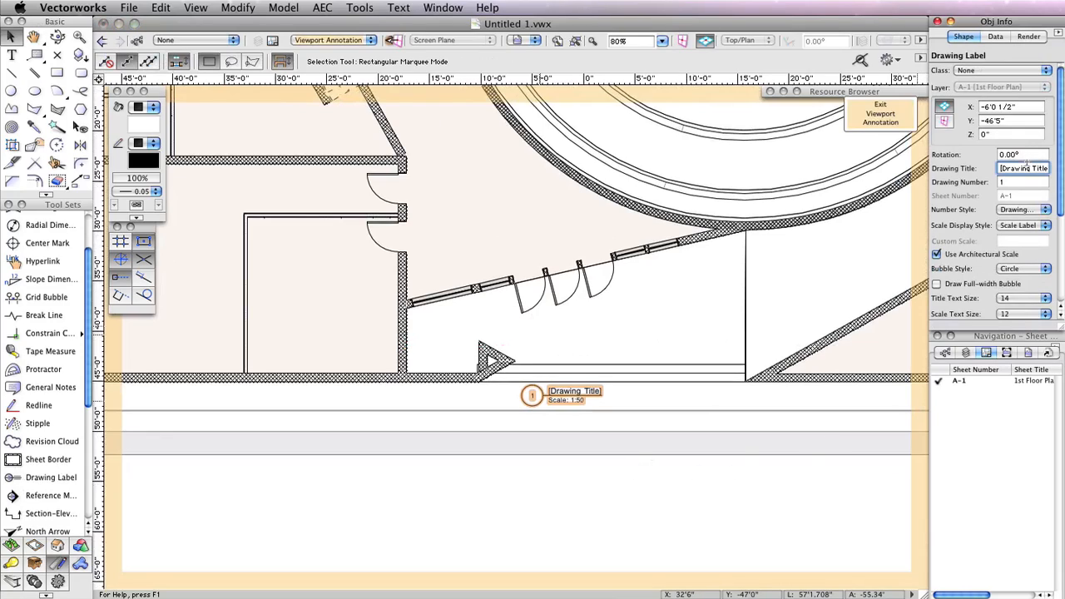
pyautogui.tripleClick(1026, 165)
pyautogui.write('1st Floor Plan')
pyautogui.click(1019, 182)
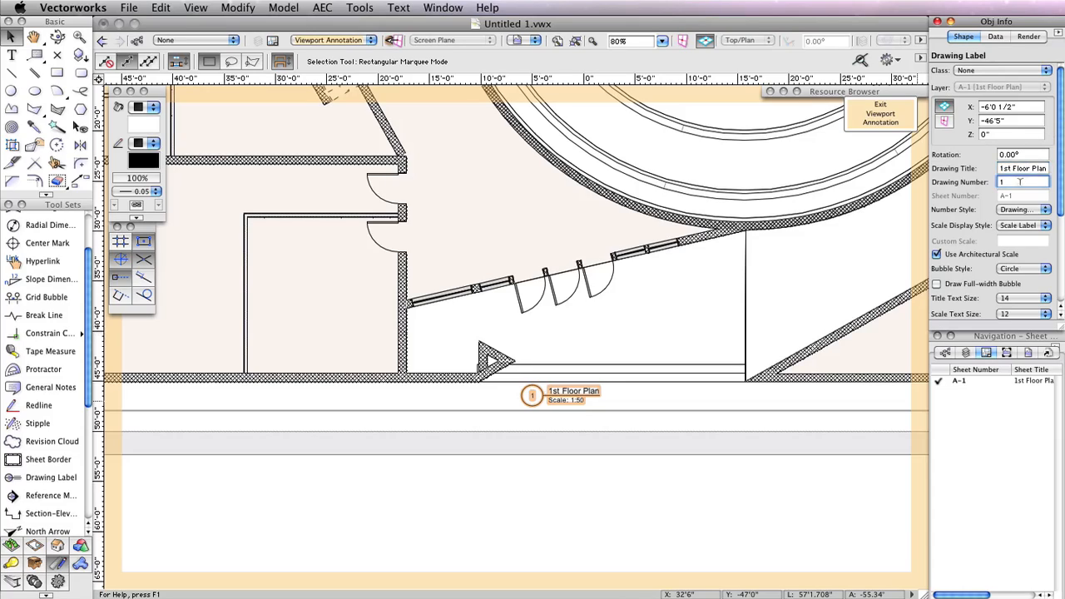
pyautogui.click(878, 114)
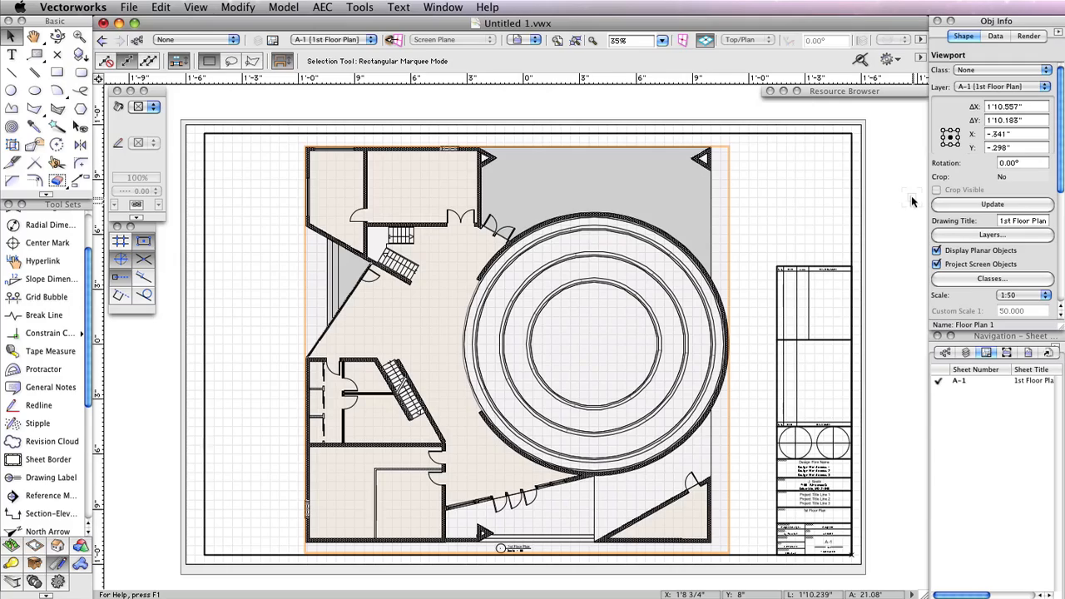
# Duplicate sheet A-1 and change the new A-2 sheet's title to 2nd Floor Plan
pyautogui.rightClick(957, 380)
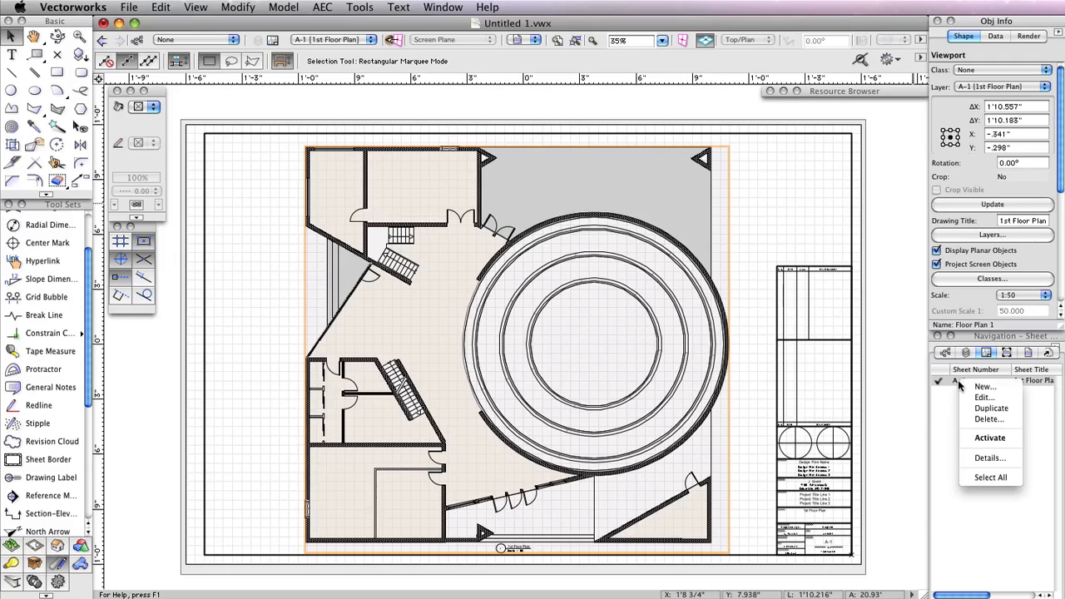
pyautogui.click(993, 409)
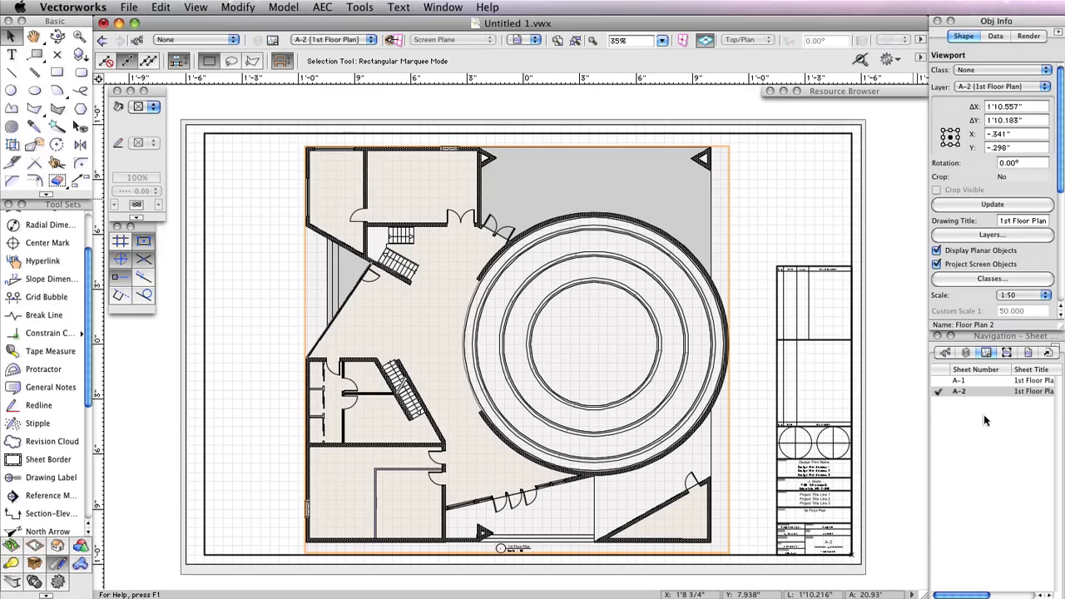
pyautogui.rightClick(959, 394)
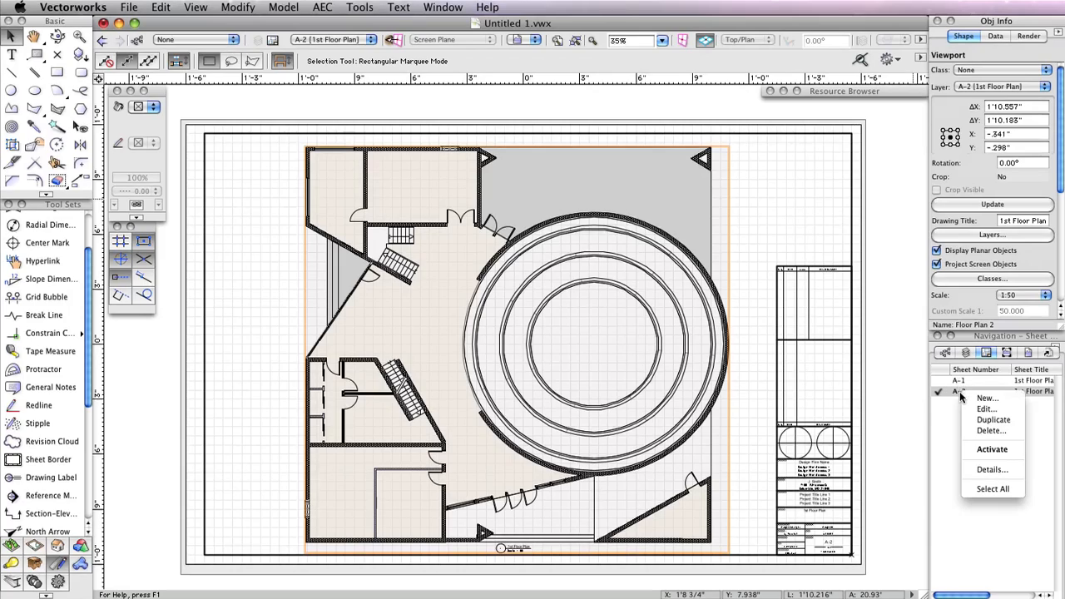
pyautogui.click(978, 408)
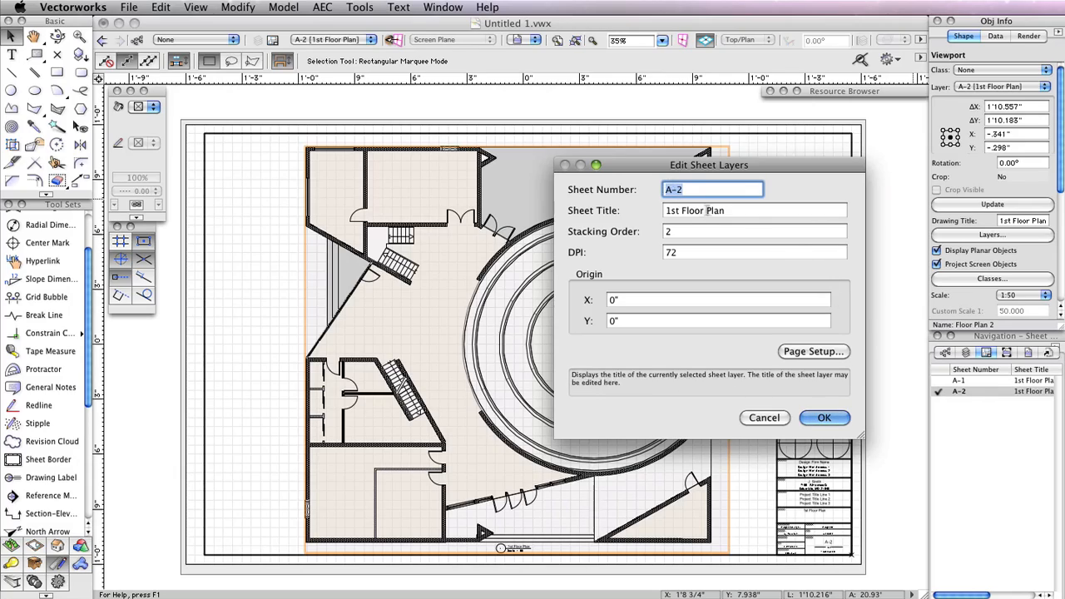
pyautogui.doubleClick(673, 211)
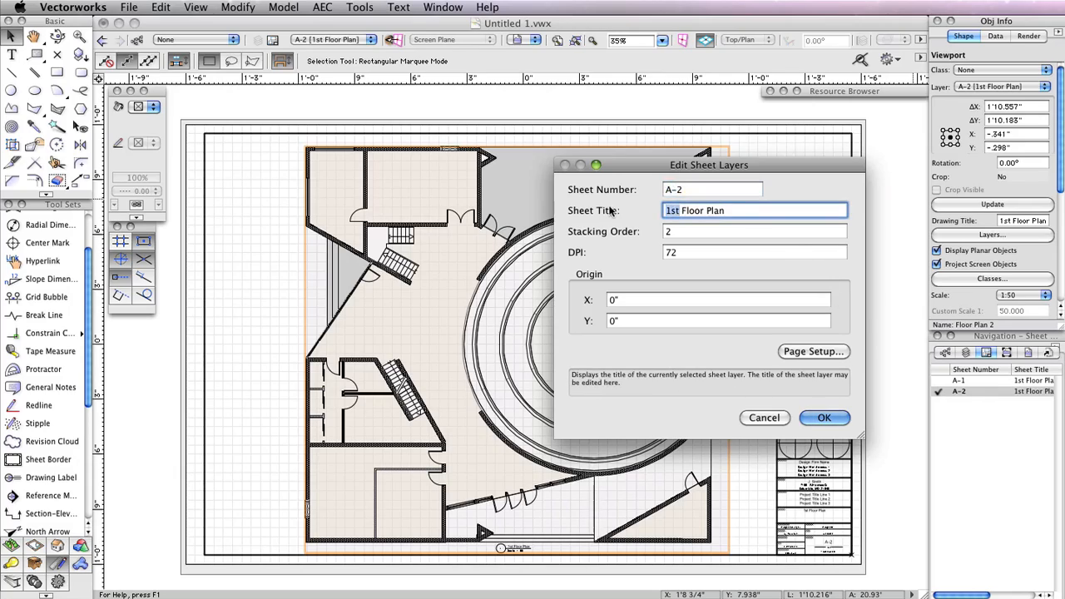
pyautogui.write('2nd')
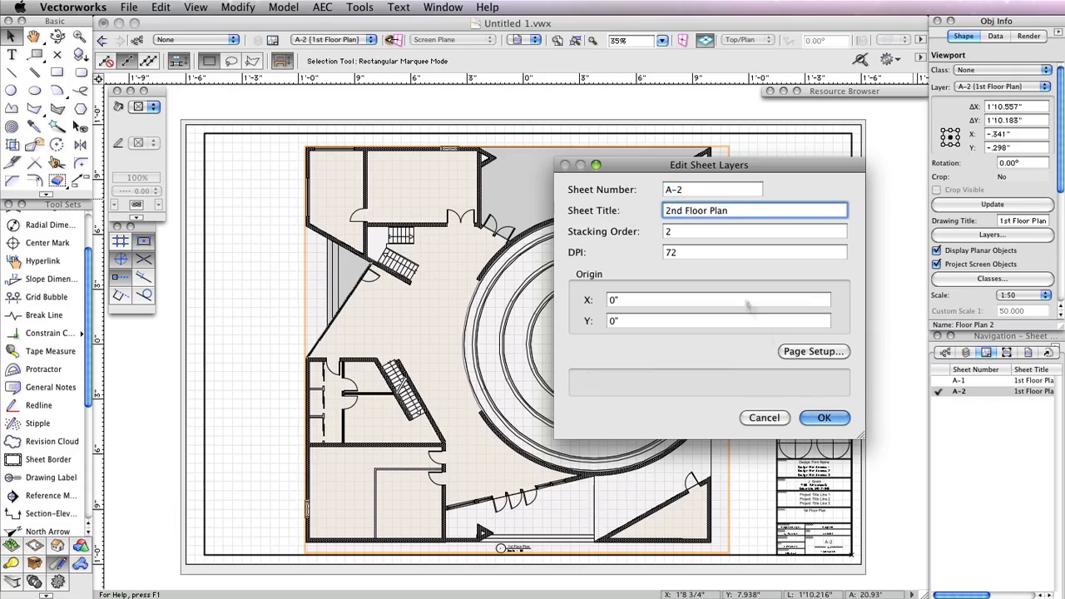
pyautogui.click(824, 418)
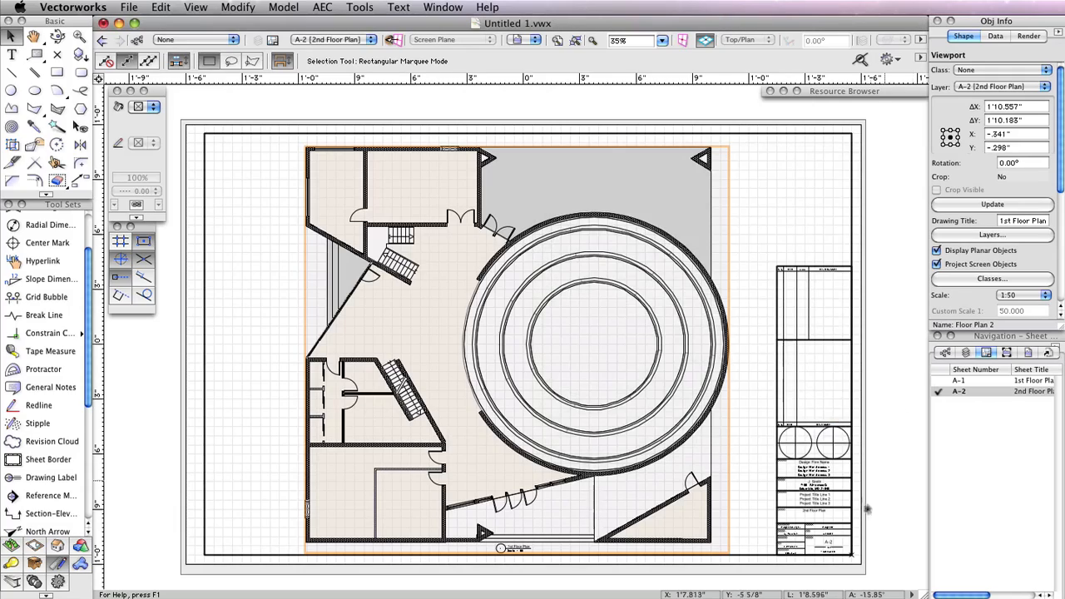
# Zoom in on the A-2 viewport's drawing label and open the viewport's annotations for editing
pyautogui.scroll(2, 861, 507)
pyautogui.moveTo(881, 475); pyautogui.dragTo(869, 404, button='middle')
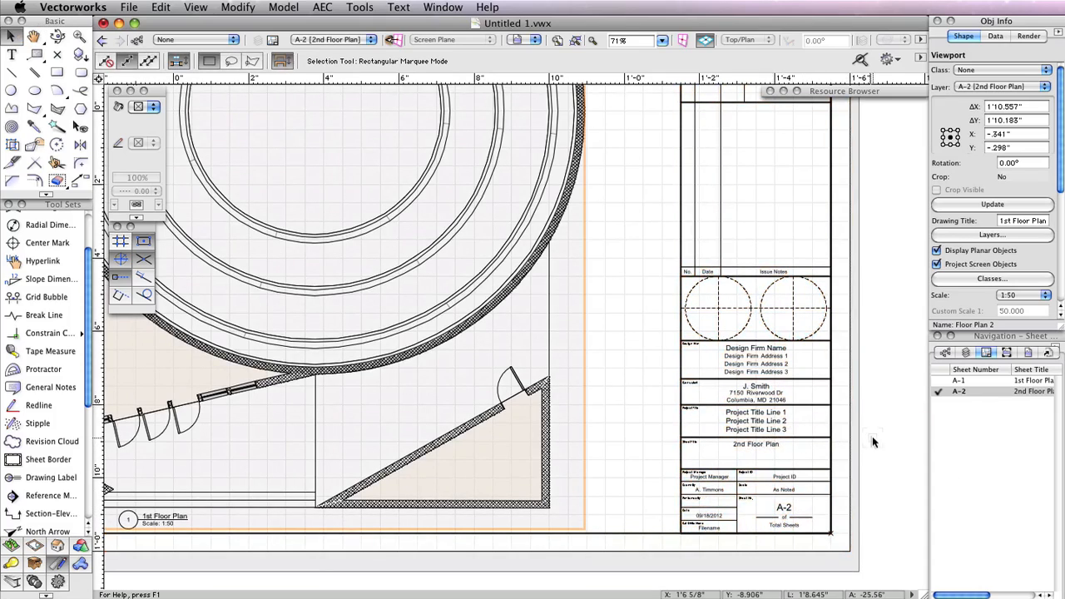
pyautogui.scroll(-1, 873, 442)
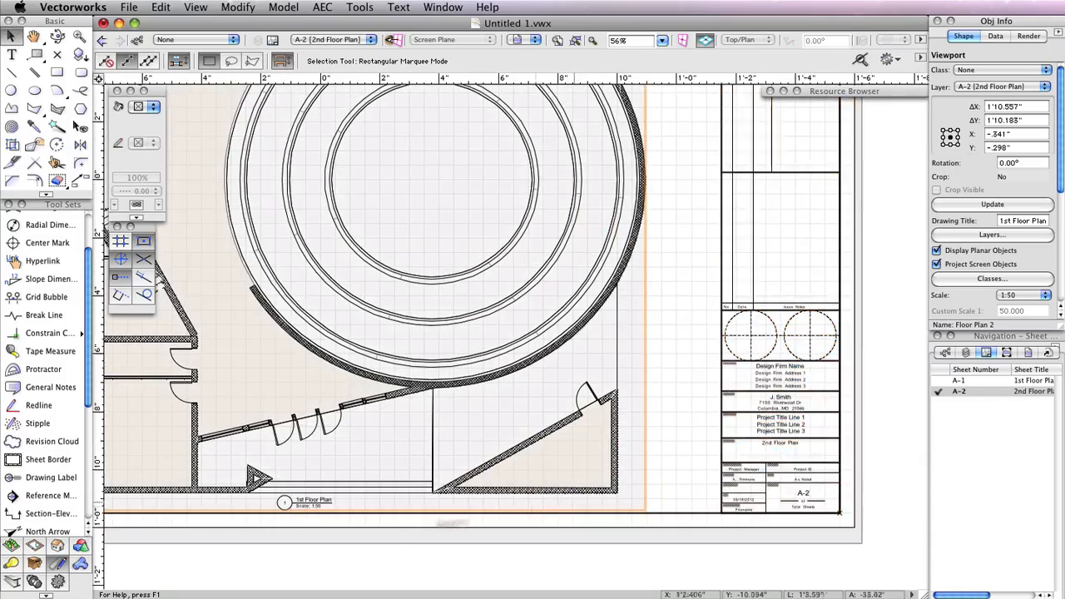
pyautogui.moveTo(320, 503); pyautogui.dragTo(473, 511, button='middle')
pyautogui.scroll(3, 470, 511)
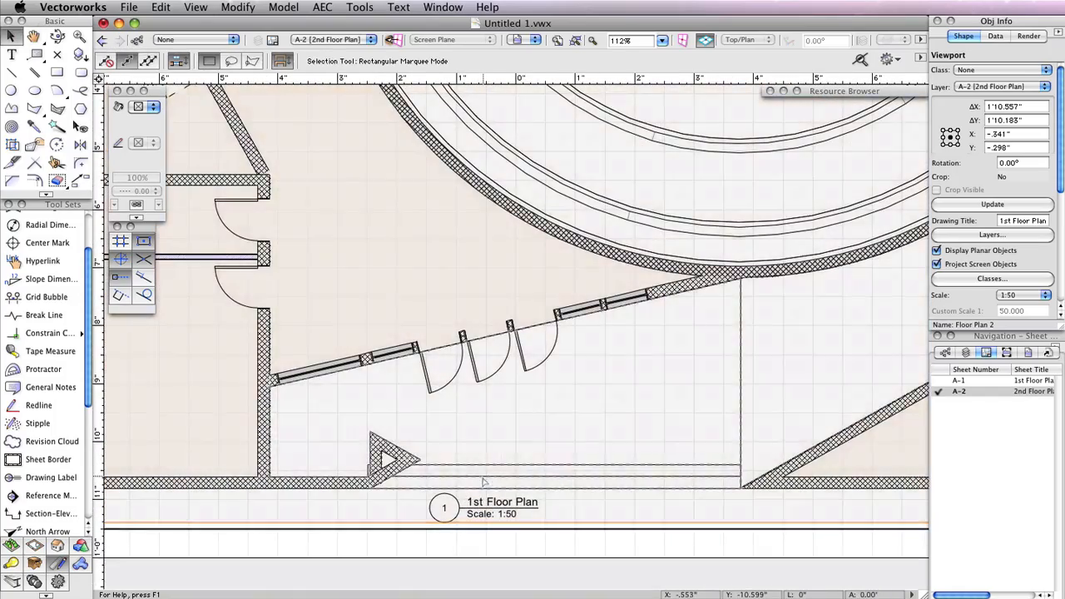
pyautogui.doubleClick(484, 473)
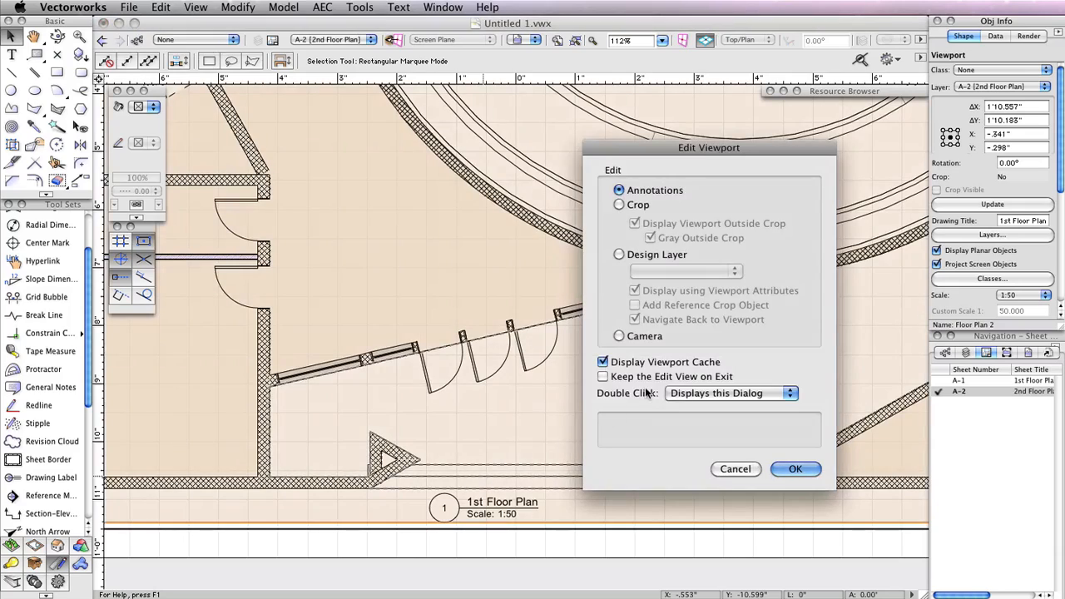
pyautogui.click(800, 470)
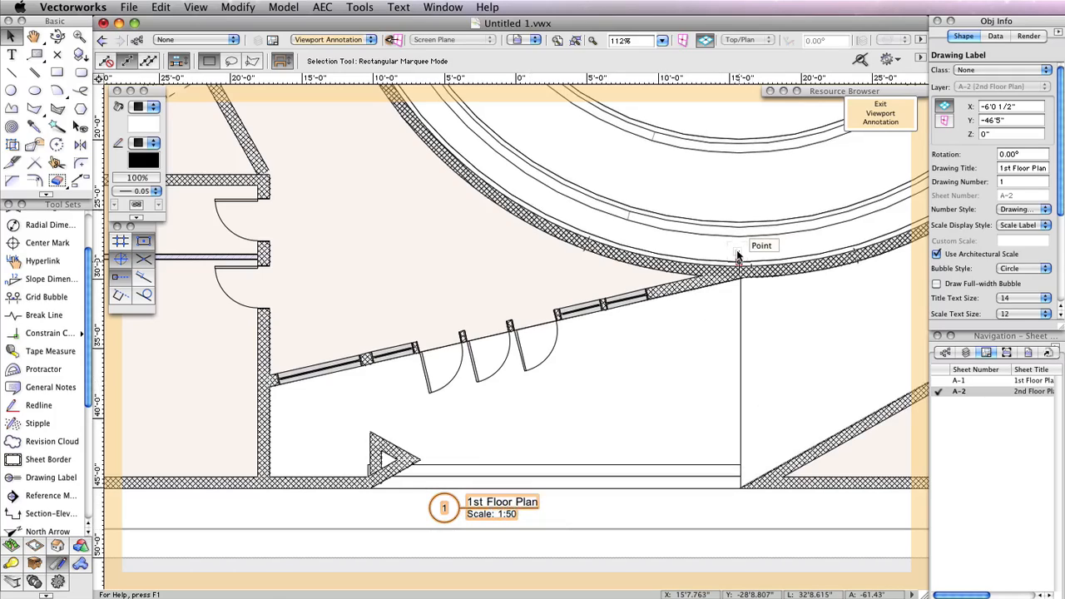
# Set the drawing label's title to 2nd Floor Plan and exit viewport annotation editing
pyautogui.click(1010, 166)
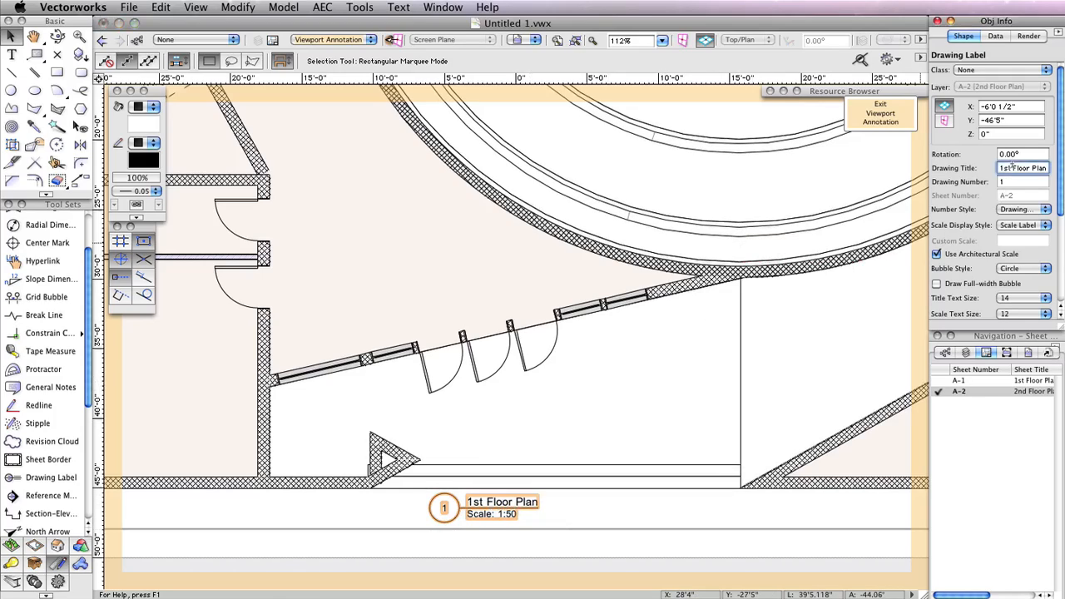
pyautogui.write('2')
pyautogui.write('n')
pyautogui.write('d')
pyautogui.press('Return')
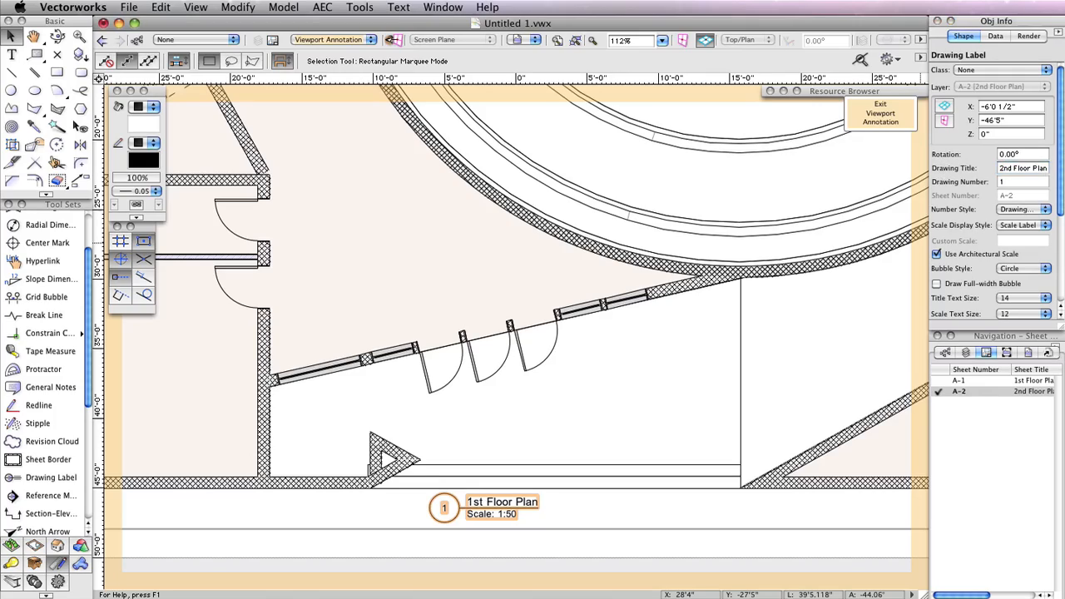
pyautogui.click(878, 114)
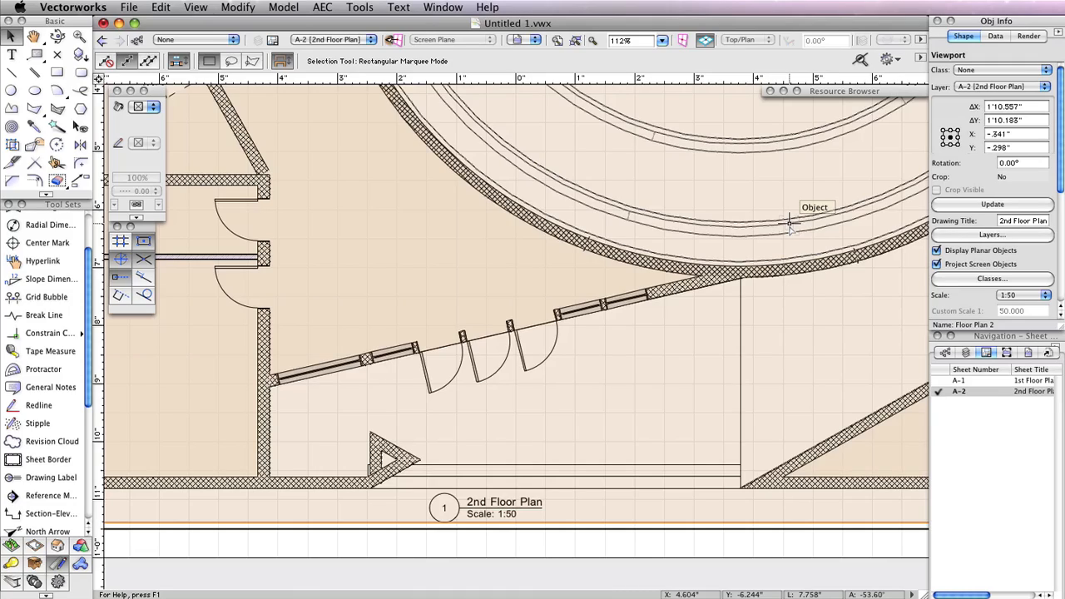
# In the A-2 viewport's layers, show Roof, Floor 2 and Slab 2, hide Floor 1 and Slab 1, and move Roof below Slab 2
pyautogui.scroll(-5, 790, 223)
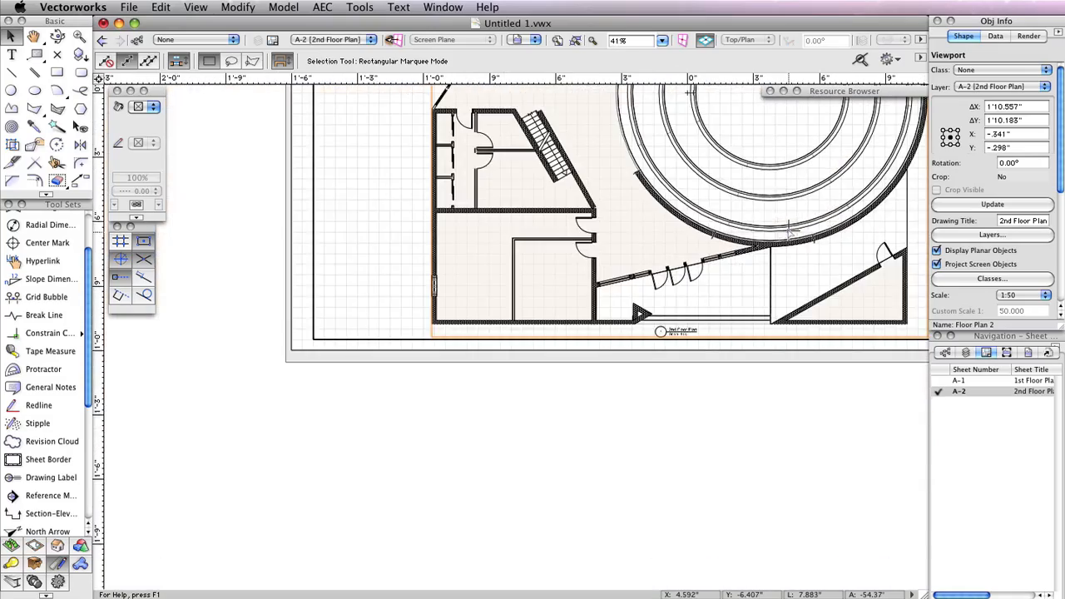
pyautogui.moveTo(786, 200); pyautogui.dragTo(783, 232, button='middle')
pyautogui.click(993, 237)
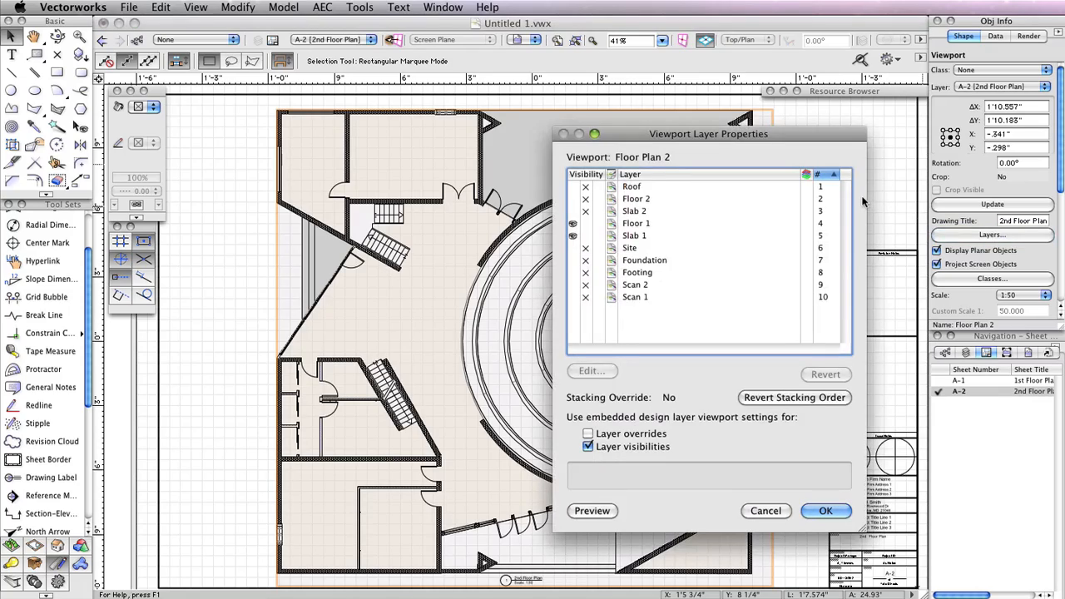
pyautogui.click(572, 199)
pyautogui.click(573, 211)
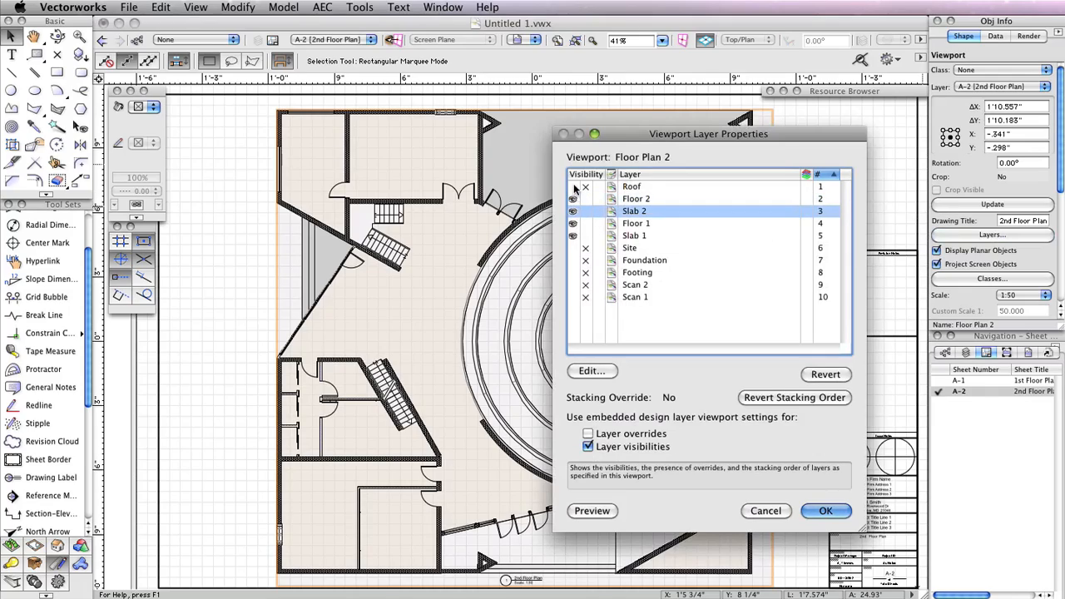
pyautogui.click(572, 186)
pyautogui.click(585, 223)
pyautogui.click(586, 236)
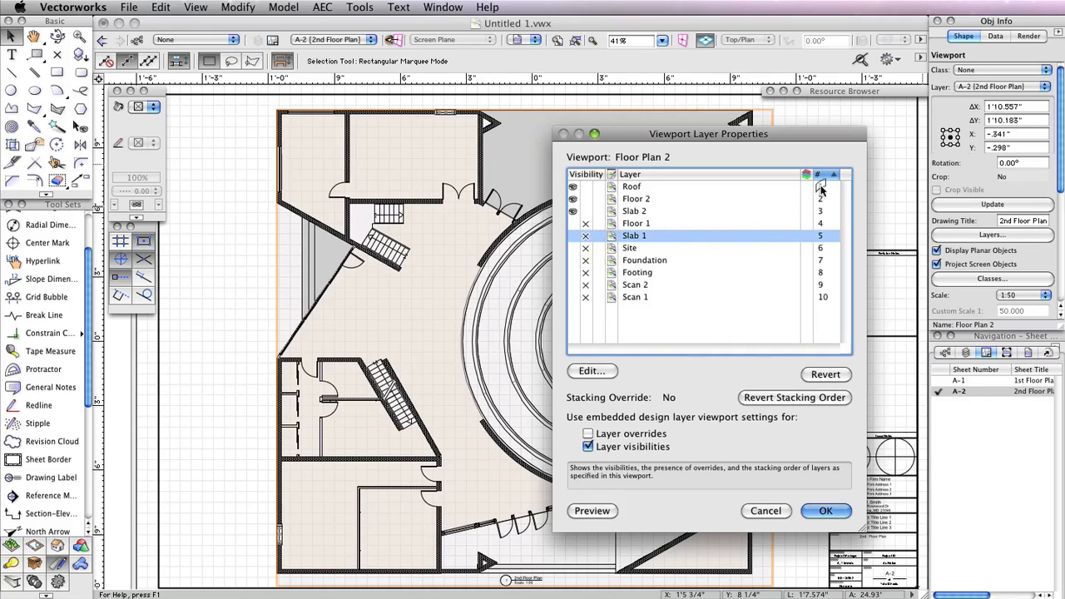
pyautogui.moveTo(820, 191); pyautogui.dragTo(820, 214)
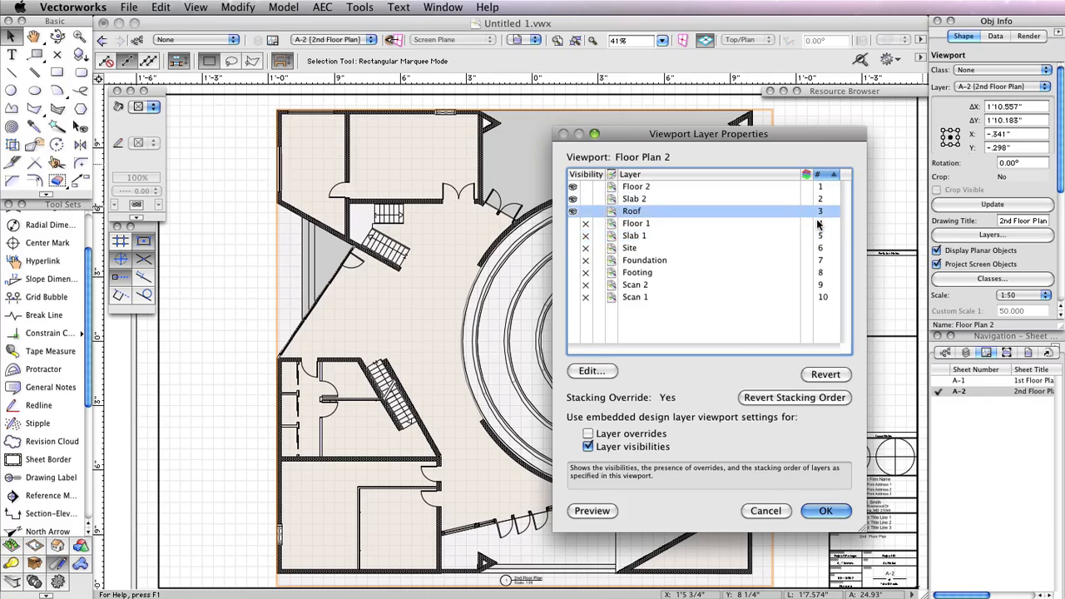
pyautogui.click(825, 510)
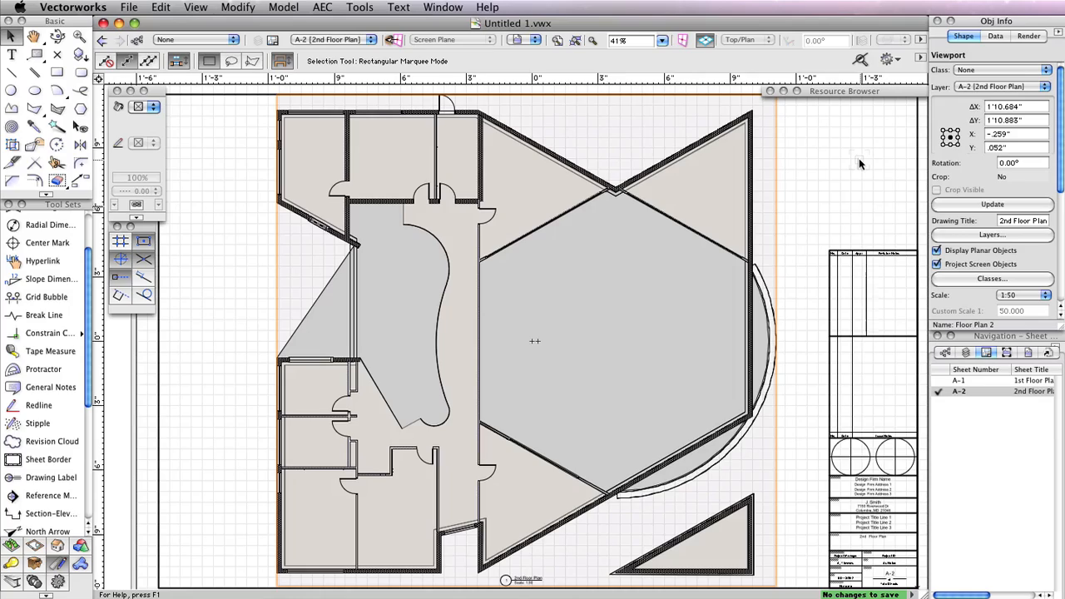
# Activate the Slab 1 design layer and make the Slab 2, Floor 2, Roof and Foundation layers visible
pyautogui.click(965, 353)
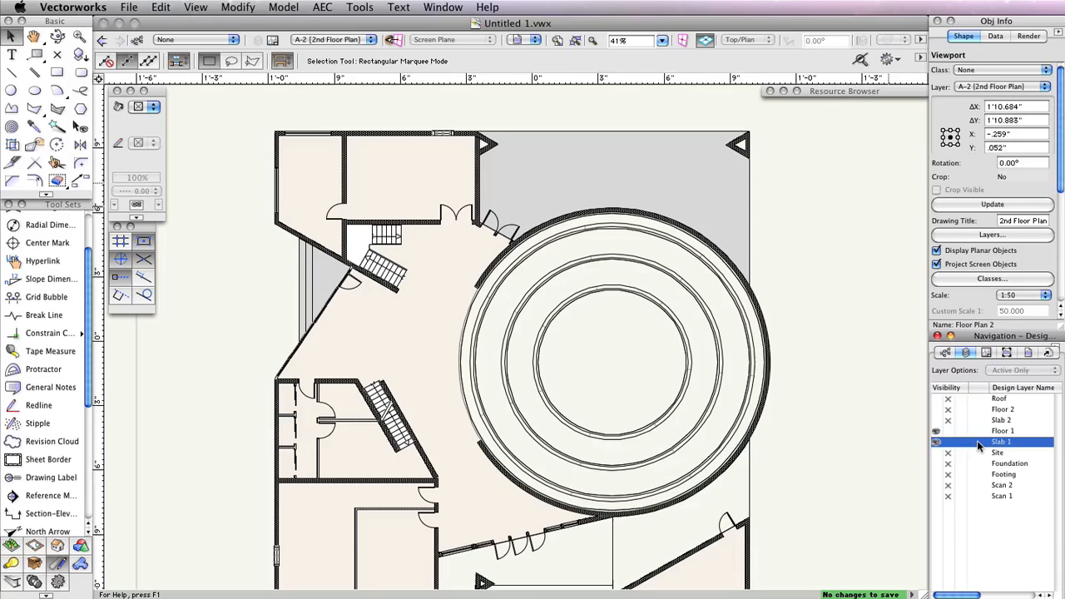
pyautogui.doubleClick(977, 443)
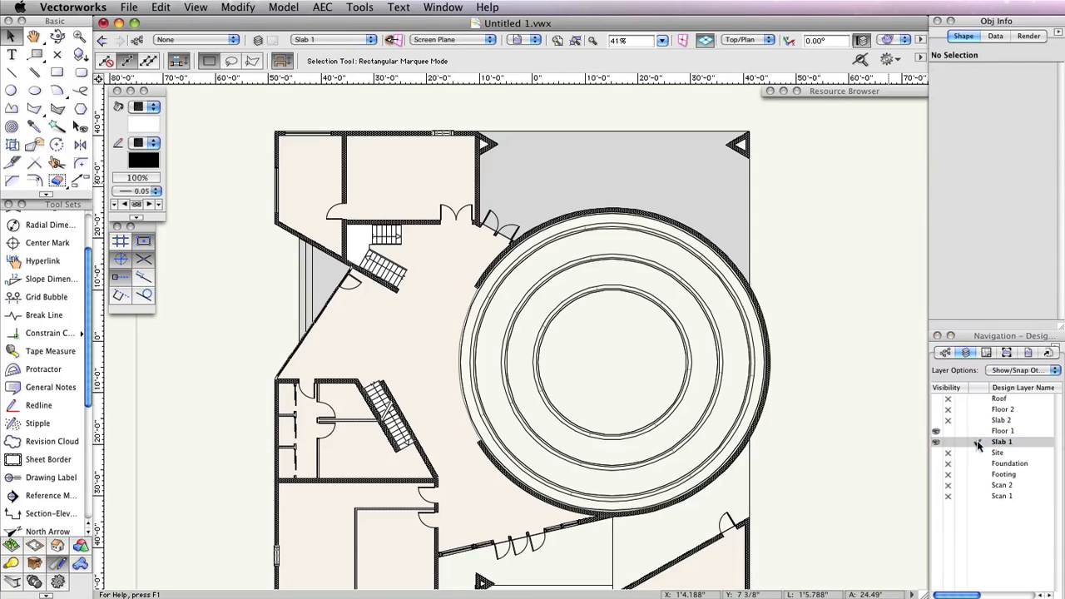
pyautogui.click(935, 420)
pyautogui.click(935, 410)
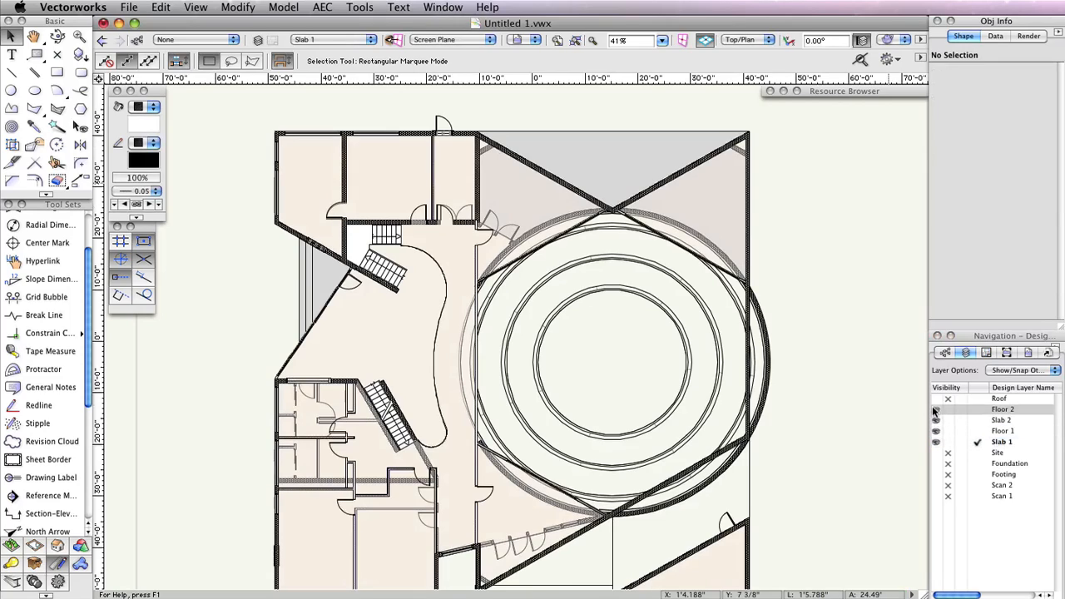
pyautogui.click(935, 399)
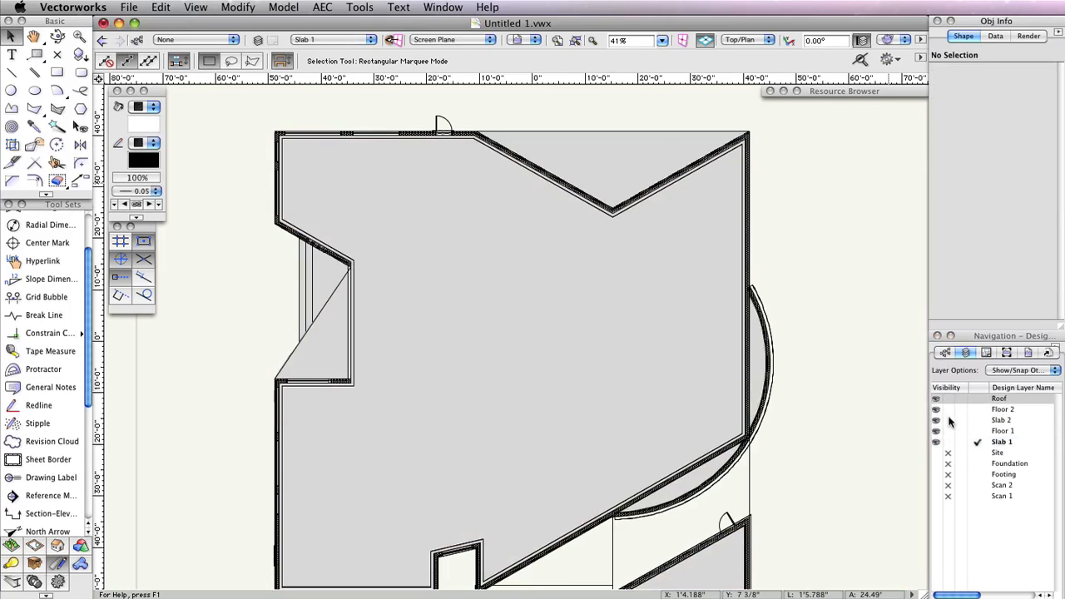
pyautogui.click(936, 463)
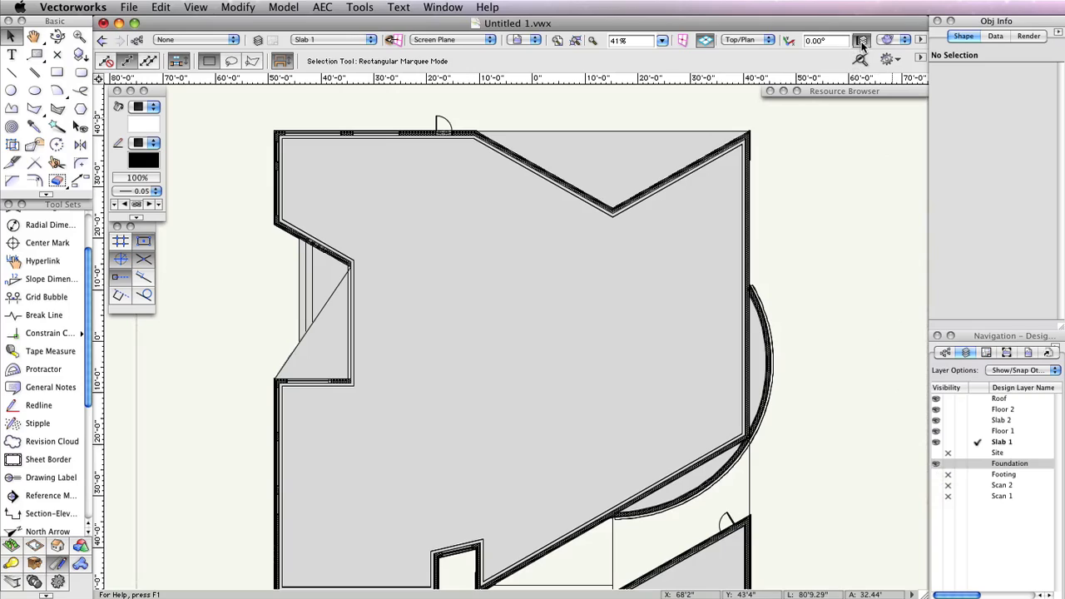
# Switch to the Front view, start a new viewport, and choose to create it on a new sheet layer
pyautogui.click(740, 40)
pyautogui.click(784, 91)
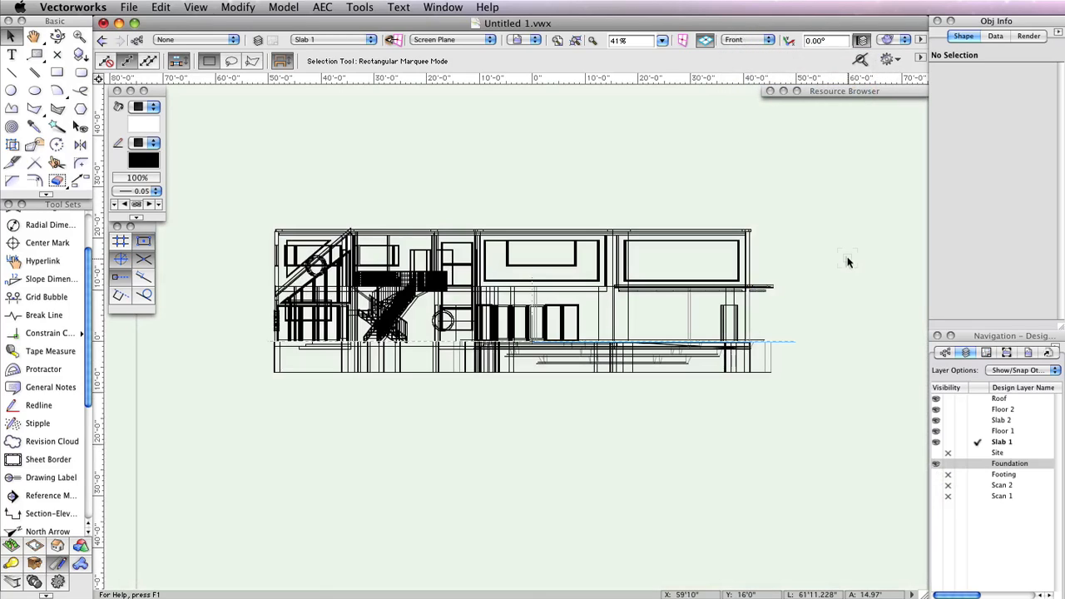
pyautogui.click(208, 7)
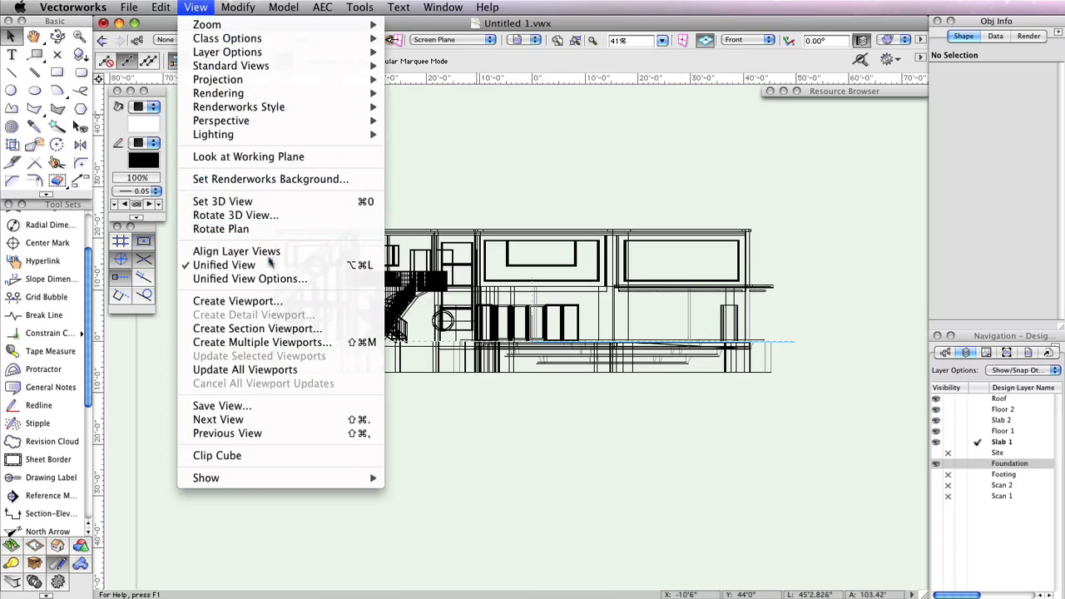
pyautogui.click(247, 299)
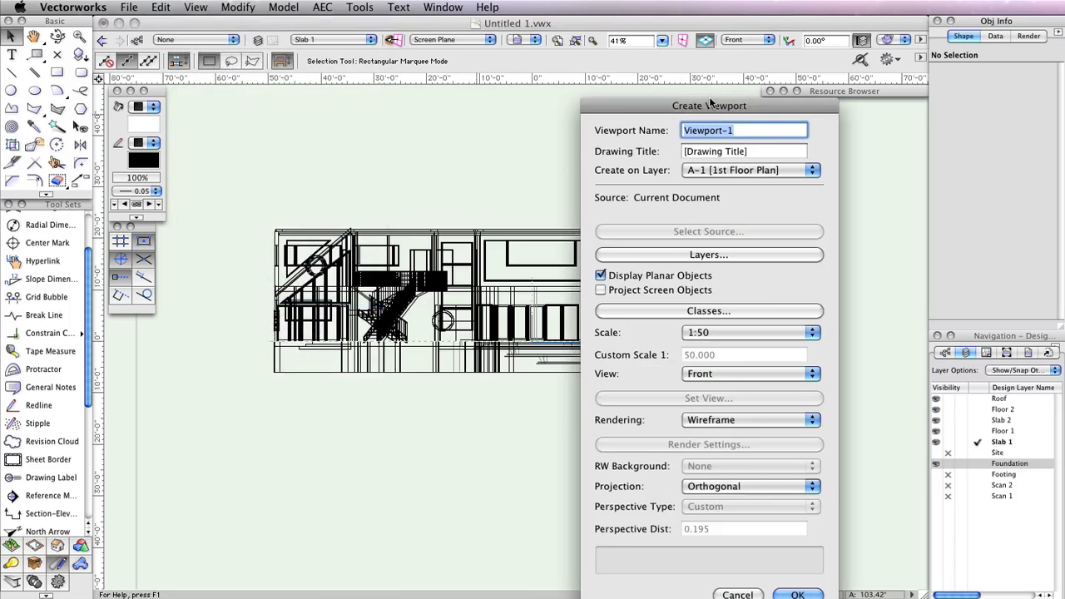
pyautogui.moveTo(700, 106); pyautogui.dragTo(480, 30)
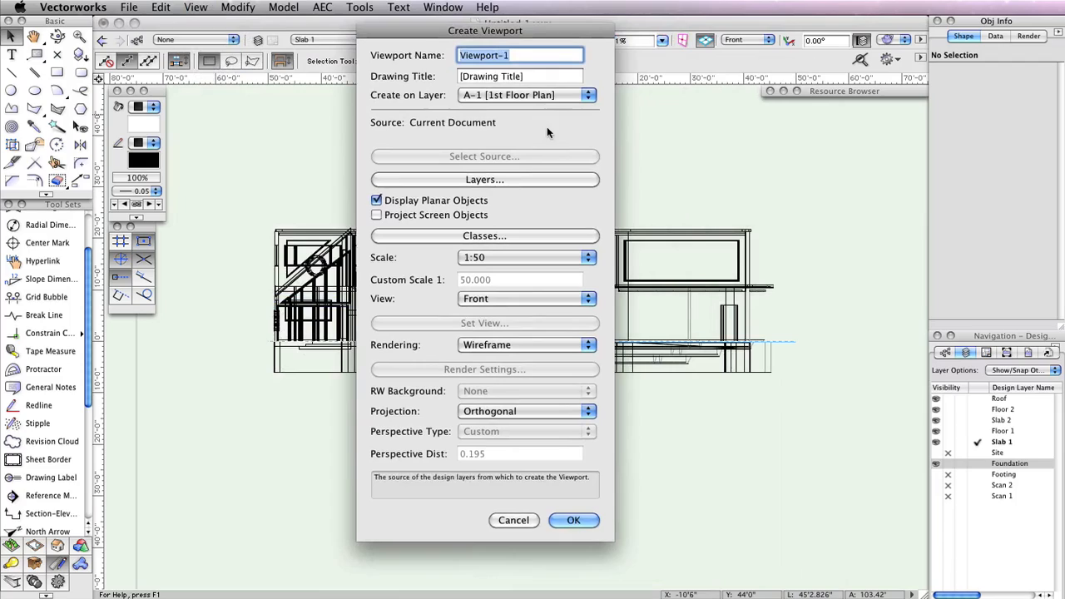
pyautogui.click(537, 96)
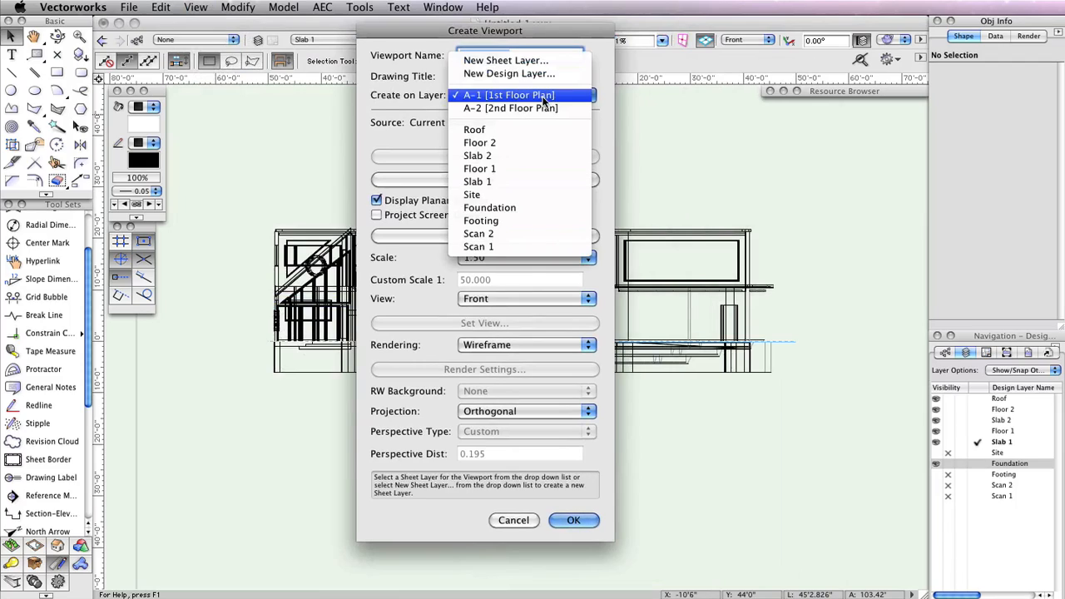
pyautogui.click(536, 62)
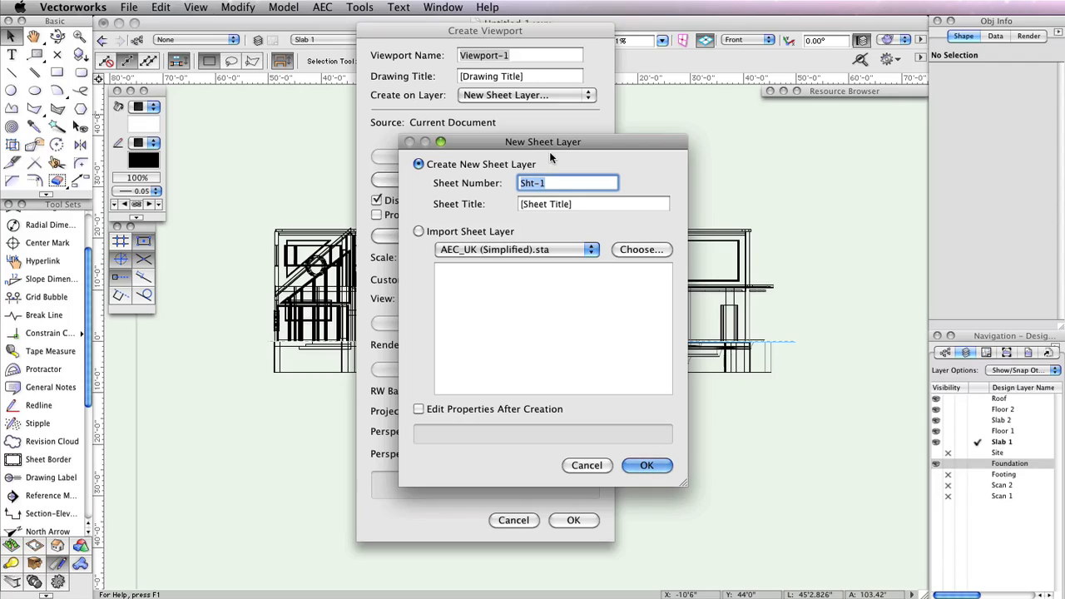
# Create the new sheet layer with number A-10 and title Elevation 1
pyautogui.write('A-10')
pyautogui.press('Tab')
pyautogui.write('E')
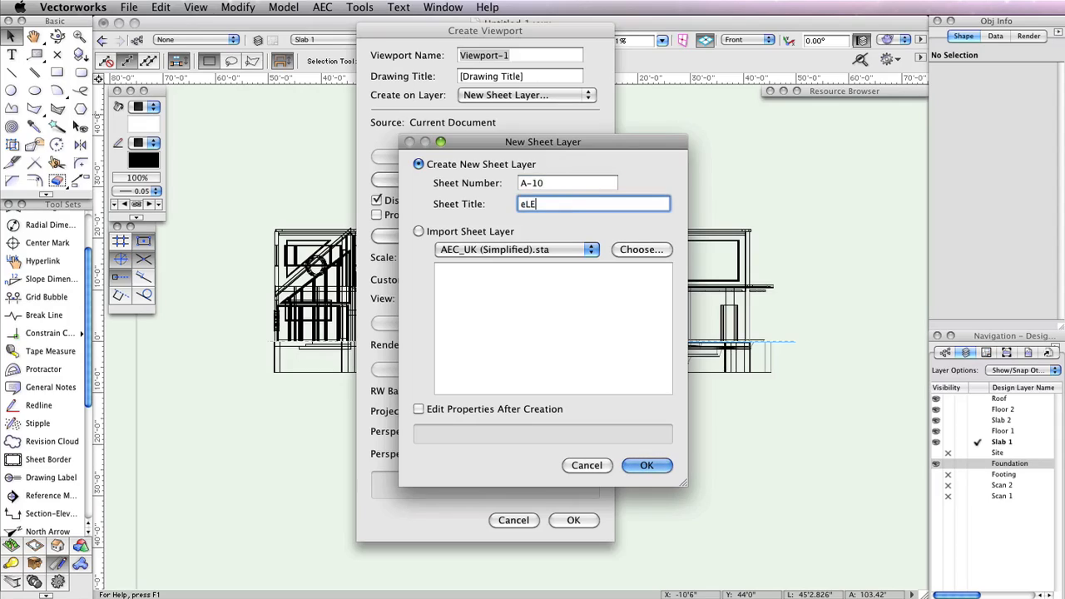
pyautogui.write('levation 1')
pyautogui.press('Return')
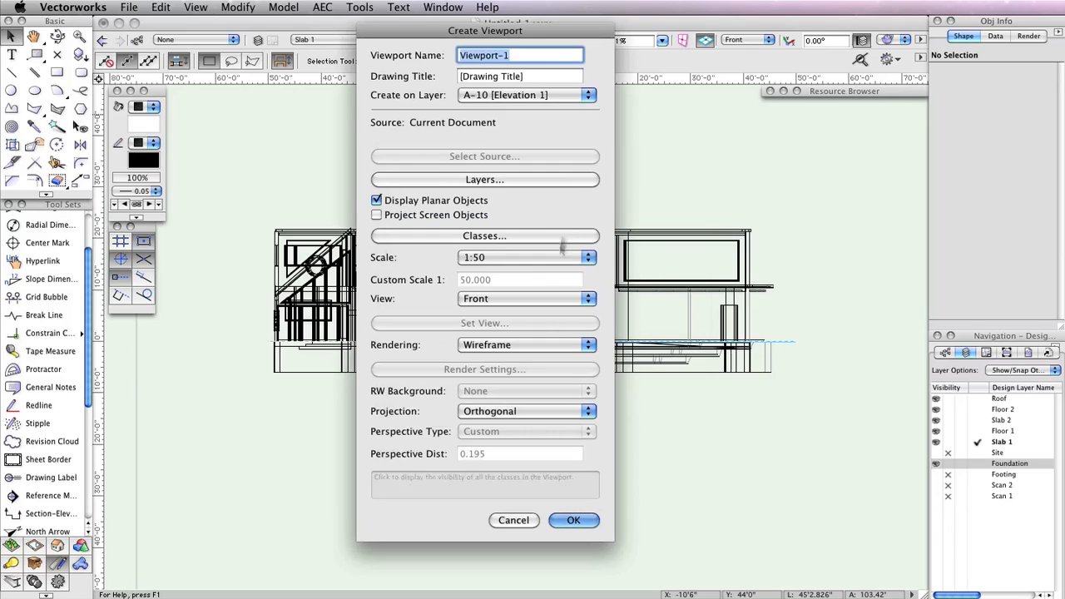
# Set the viewport's rendering to Hidden Line and create the elevation viewport
pyautogui.click(526, 345)
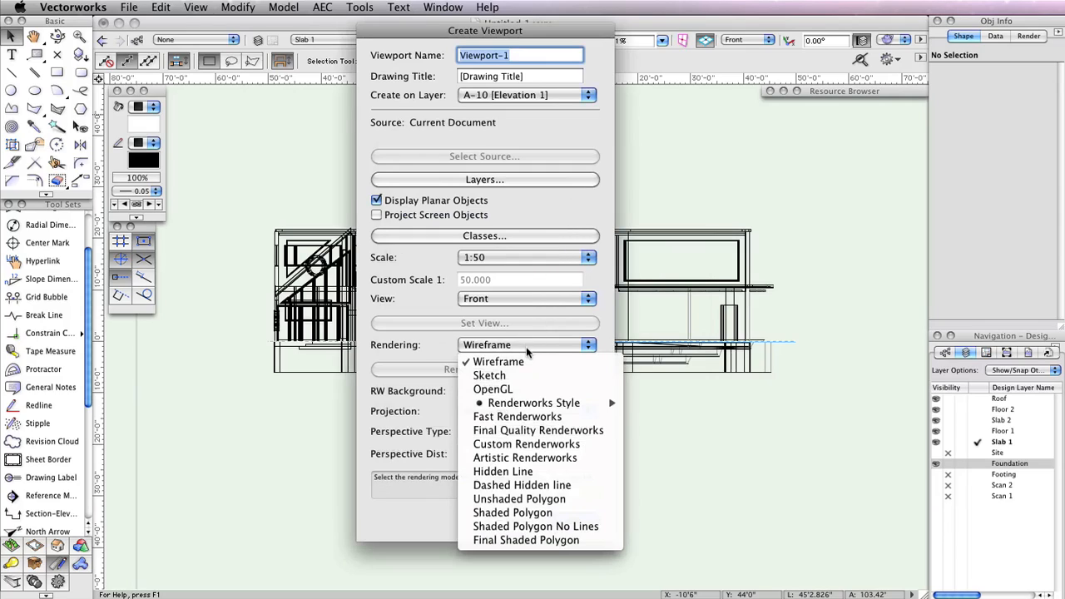
pyautogui.click(543, 471)
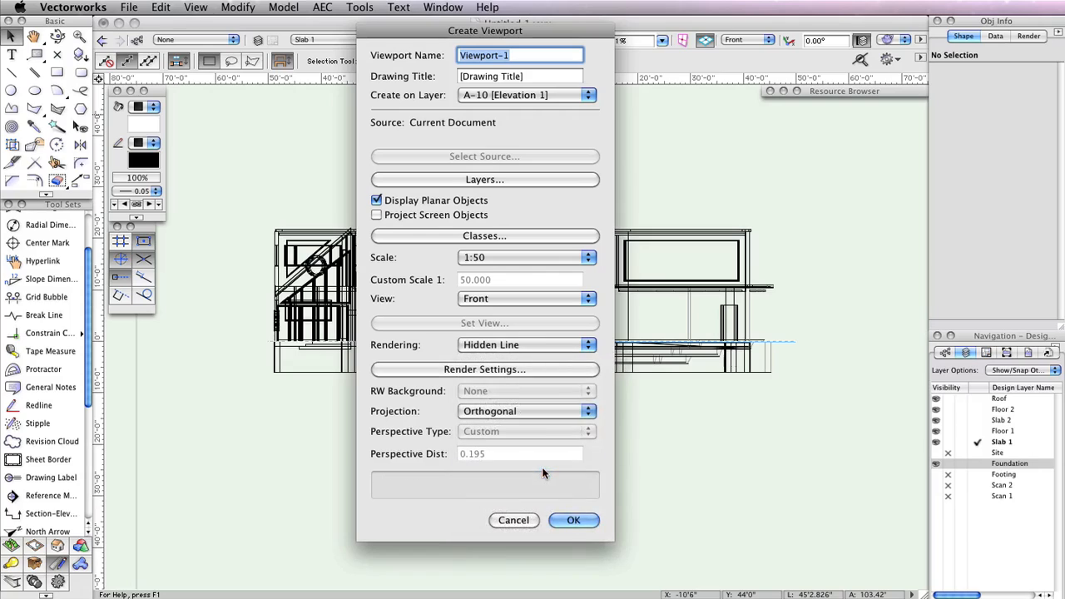
pyautogui.click(564, 520)
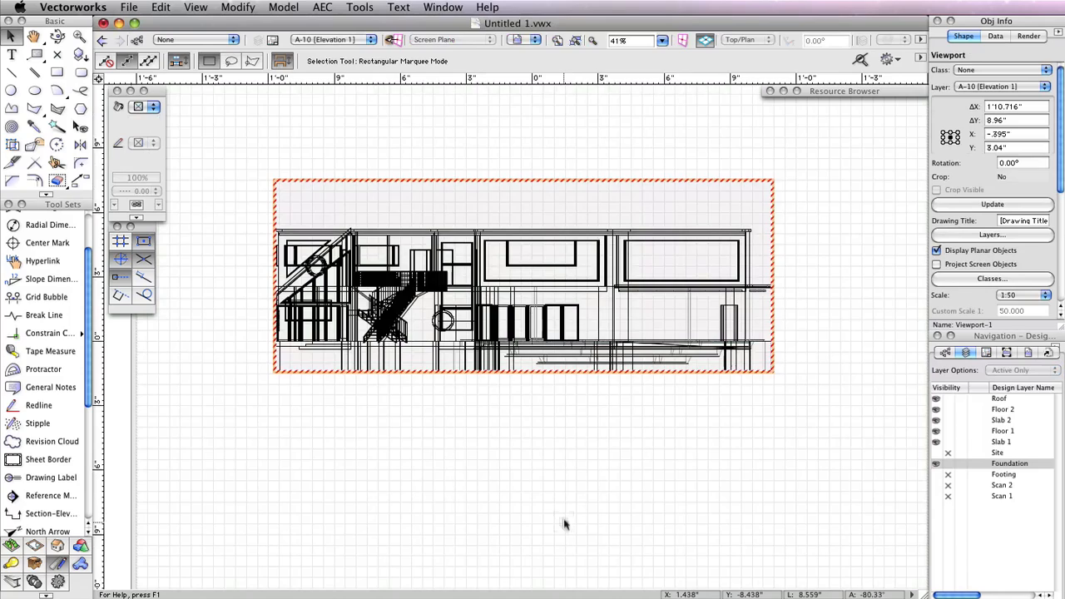
# Edit the elevation viewport's annotations and place a drawing label below the elevation
pyautogui.rightClick(504, 239)
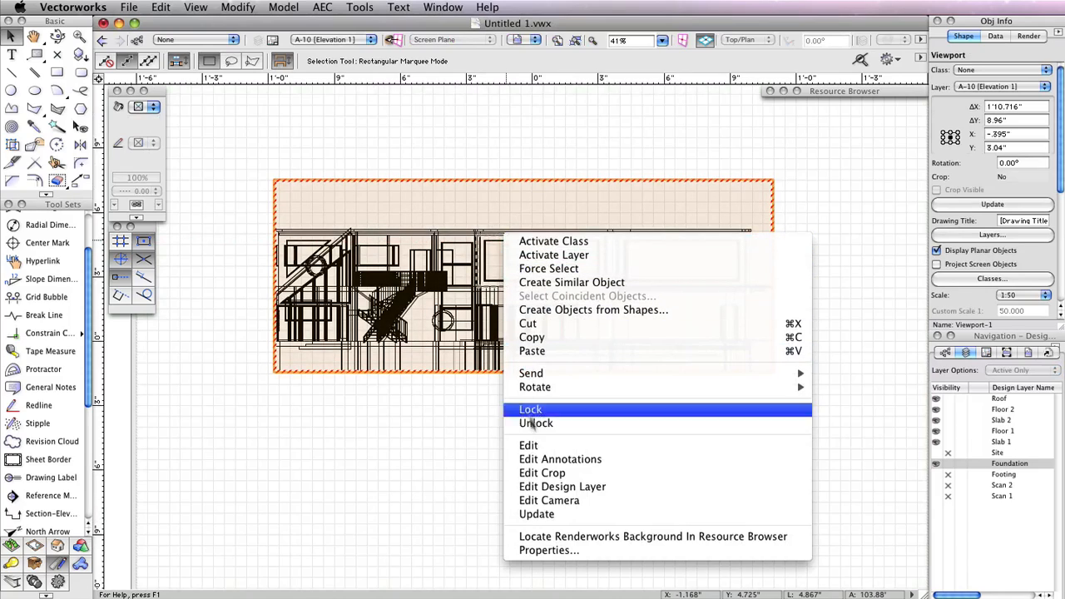
pyautogui.click(576, 459)
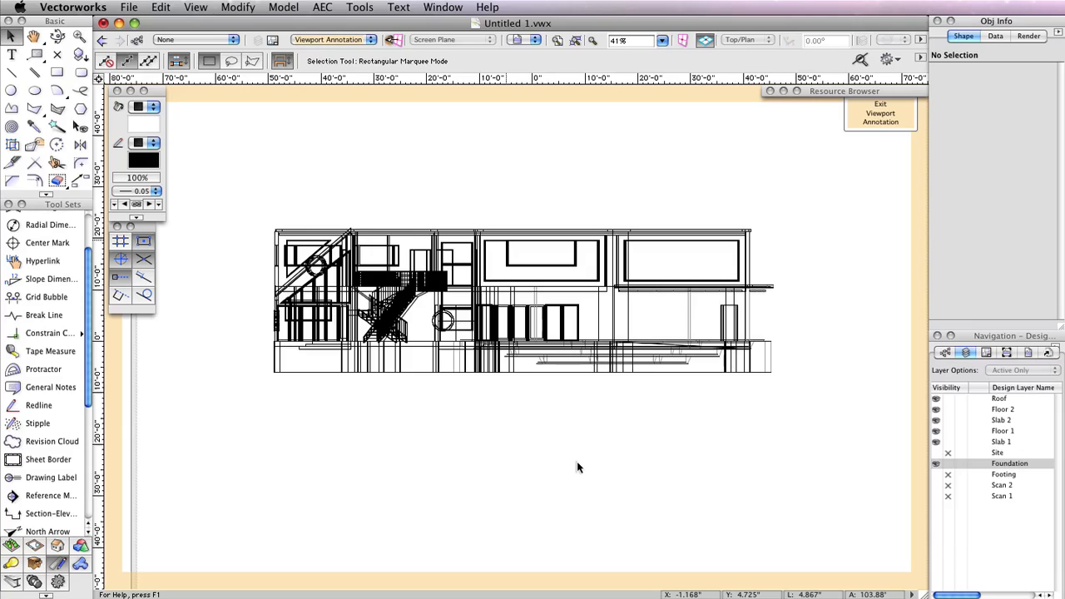
pyautogui.click(41, 478)
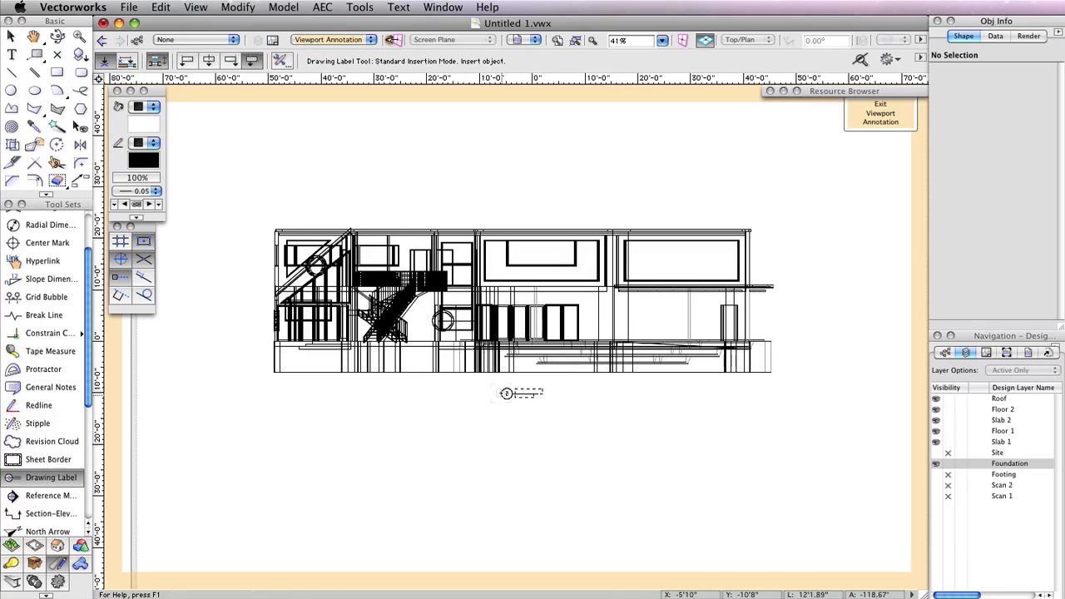
pyautogui.click(506, 393)
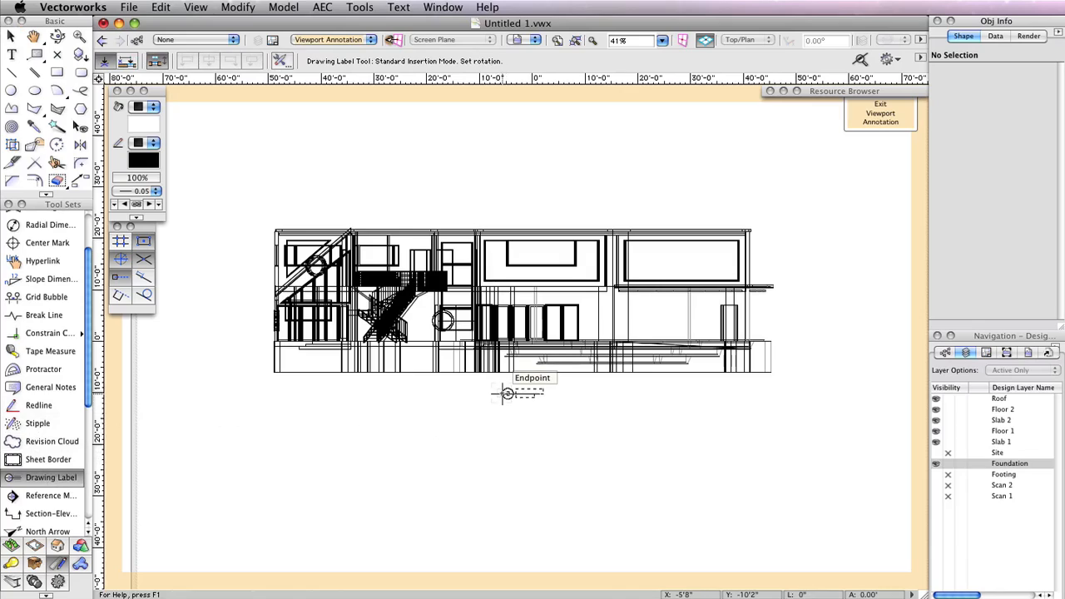
pyautogui.click(618, 394)
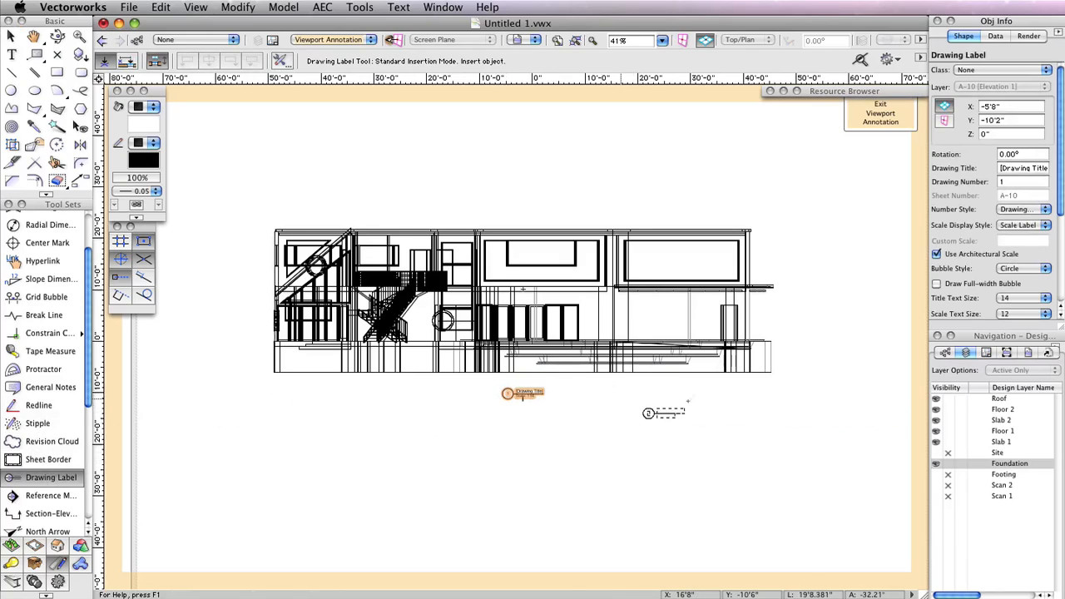
# Title the elevation's drawing label North Elevation and exit the viewport annotations
pyautogui.click(1013, 167)
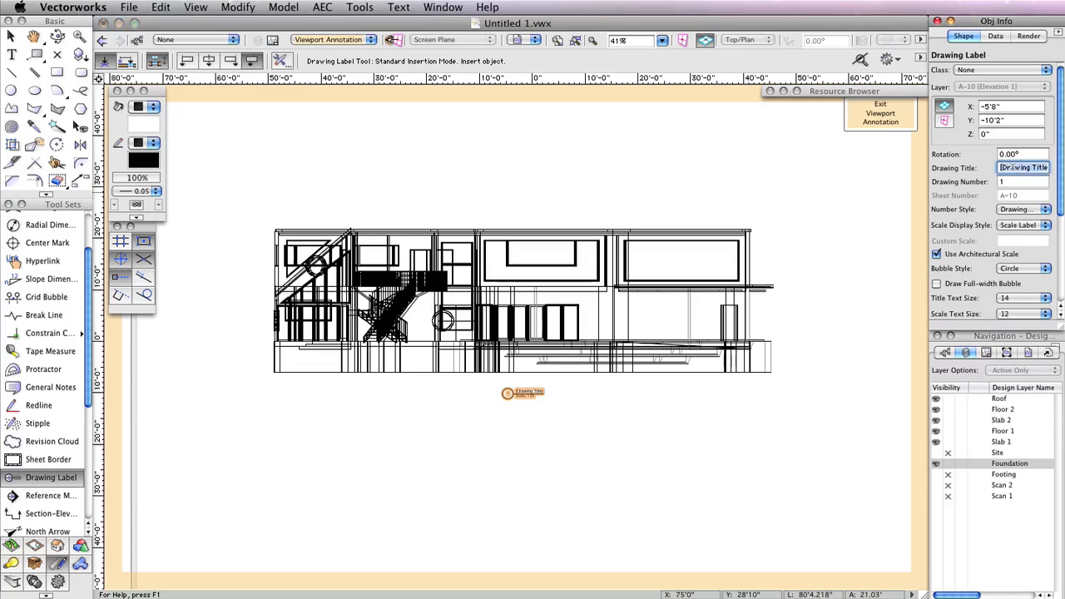
pyautogui.write('North Elevation')
pyautogui.press('Return')
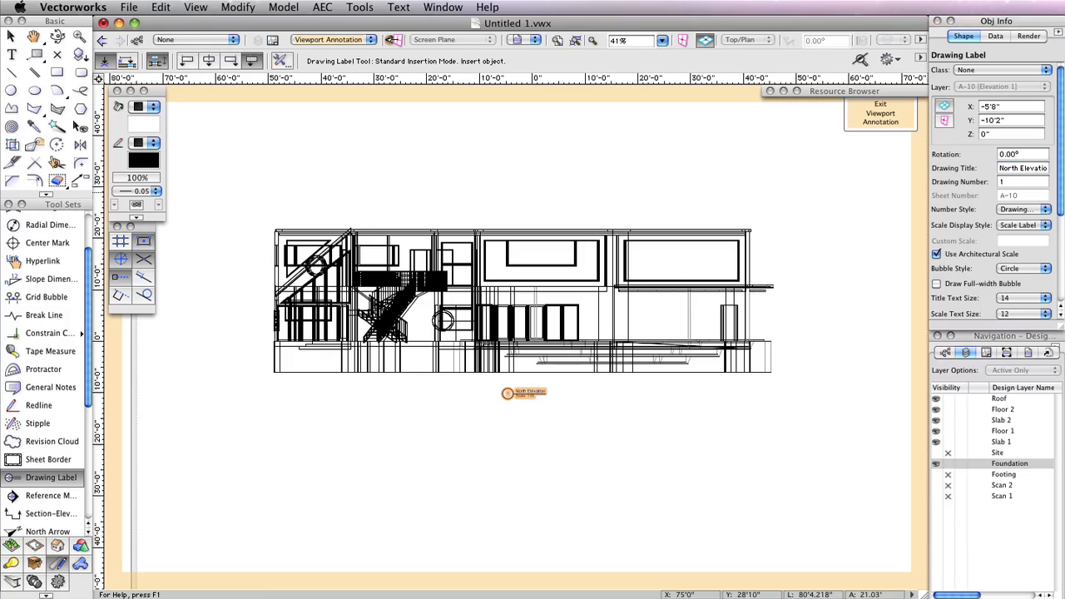
pyautogui.scroll(1, 545, 393)
pyautogui.scroll(4, 550, 393)
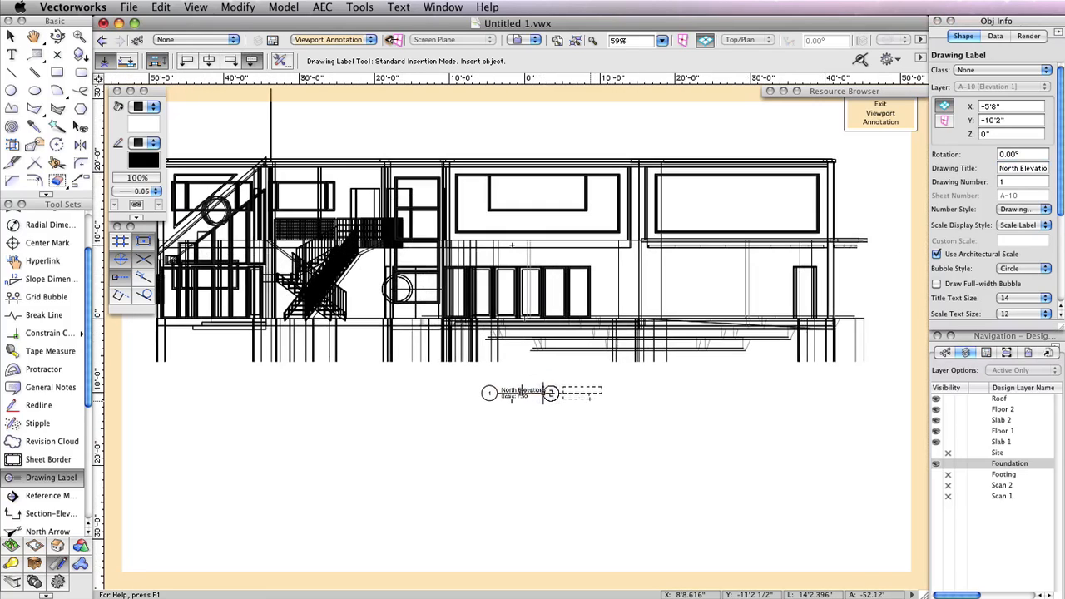
pyautogui.click(880, 113)
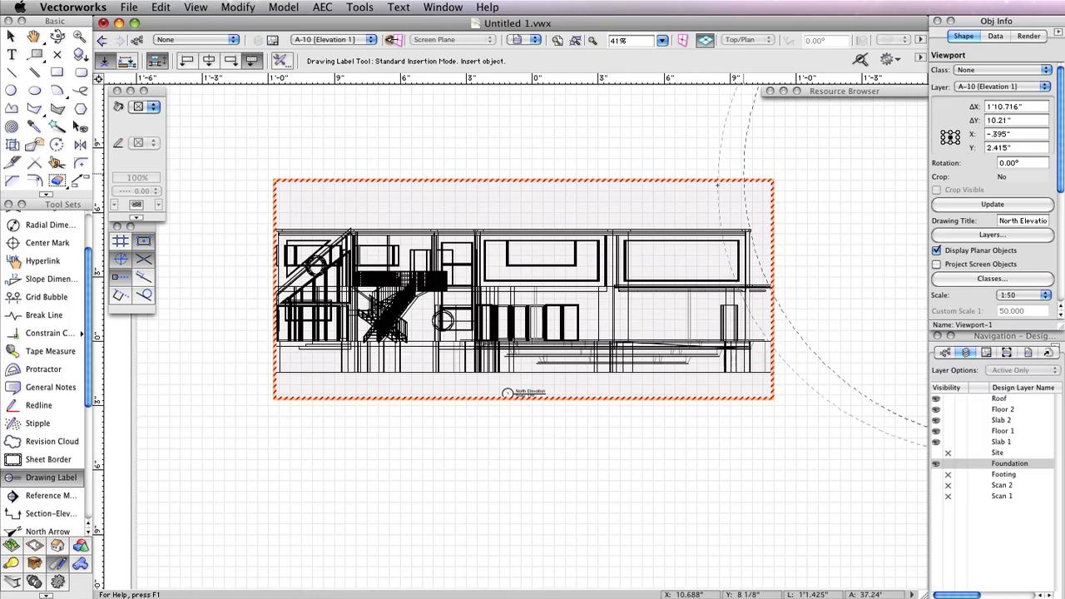
# Move the elevation viewport up the sheet and duplicate it below
pyautogui.click(13, 38)
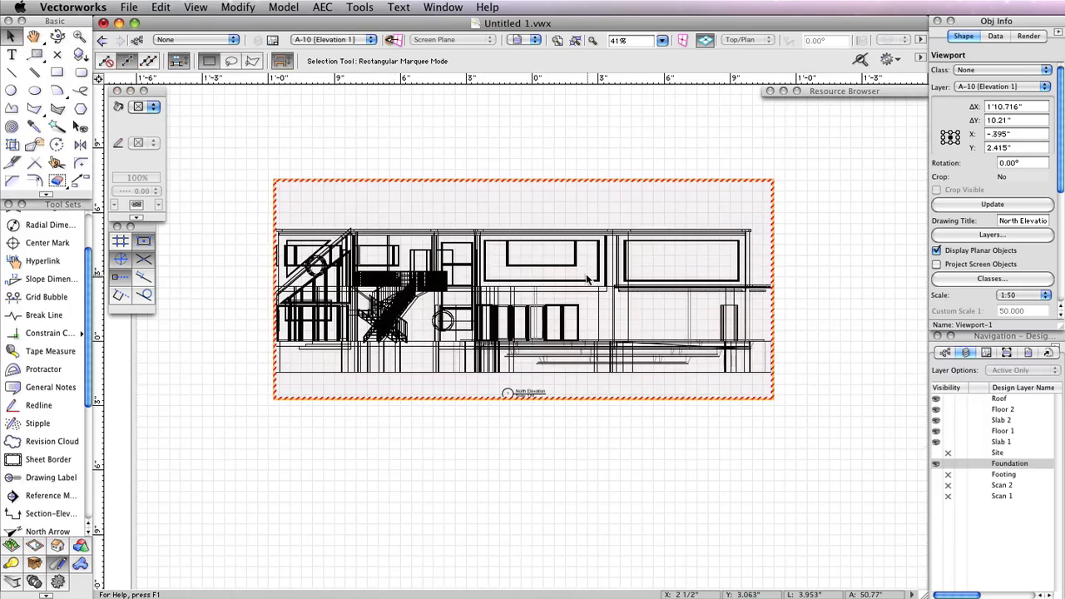
pyautogui.scroll(-1, 591, 284)
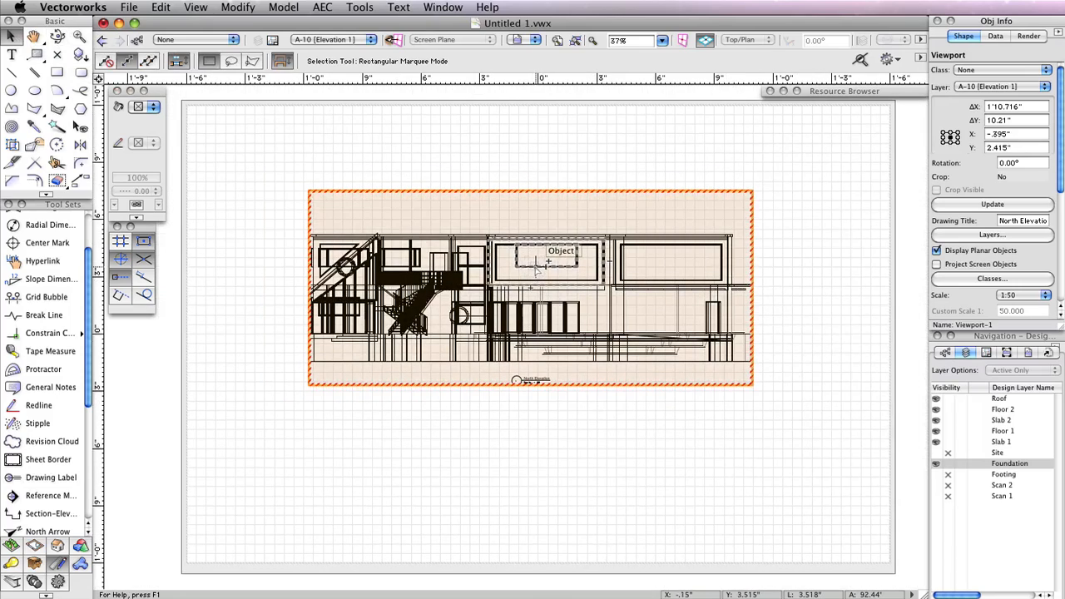
pyautogui.moveTo(533, 265); pyautogui.dragTo(529, 200)
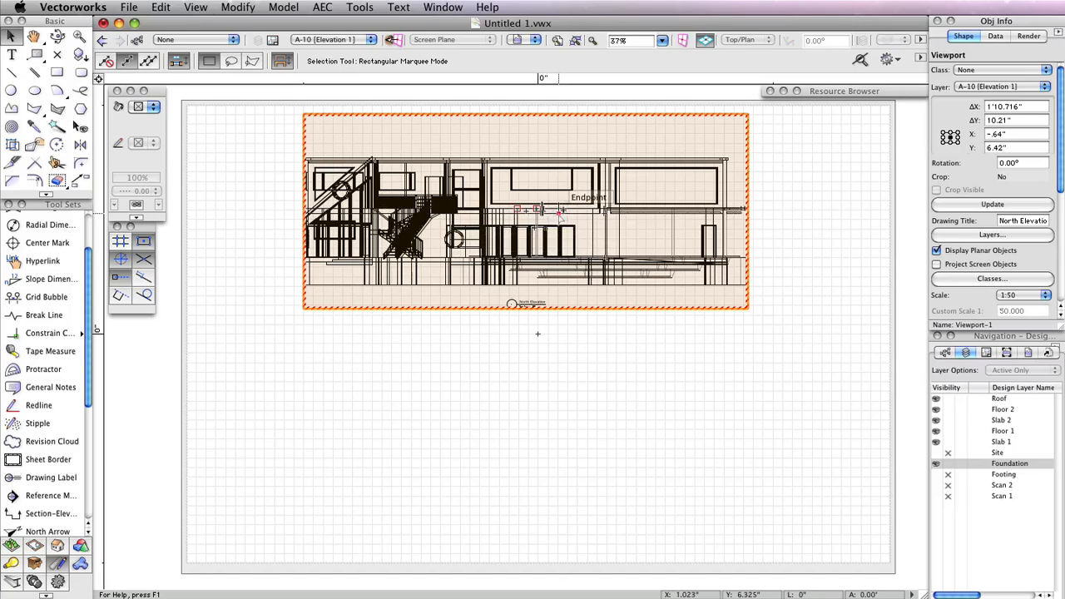
pyautogui.moveTo(561, 208); pyautogui.dragTo(565, 432)
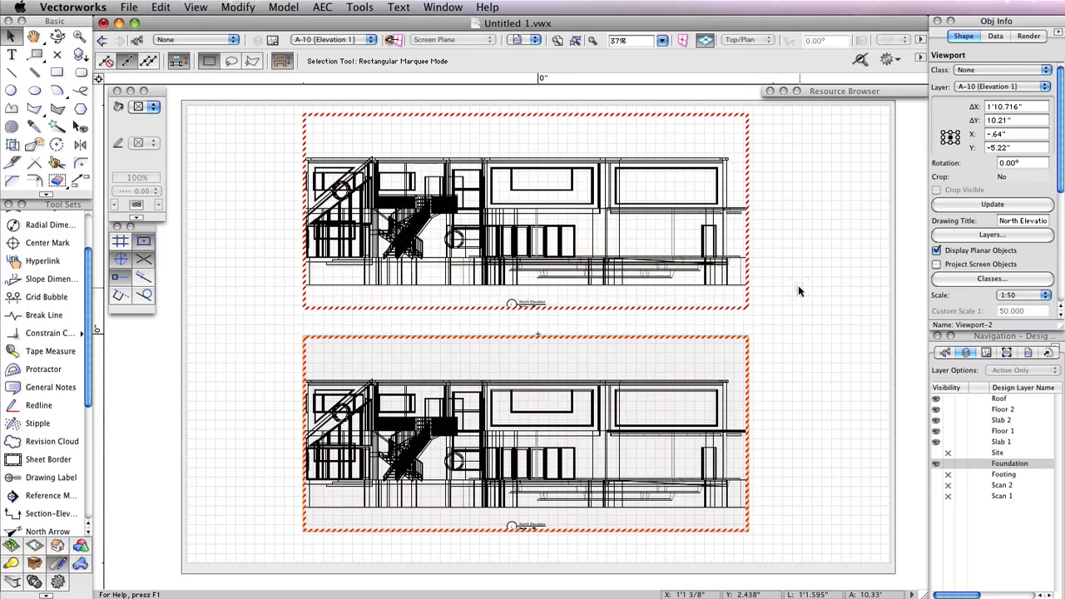
# Edit the lower viewport's annotations, retitle its drawing label South Elevation, and exit the annotations
pyautogui.rightClick(509, 381)
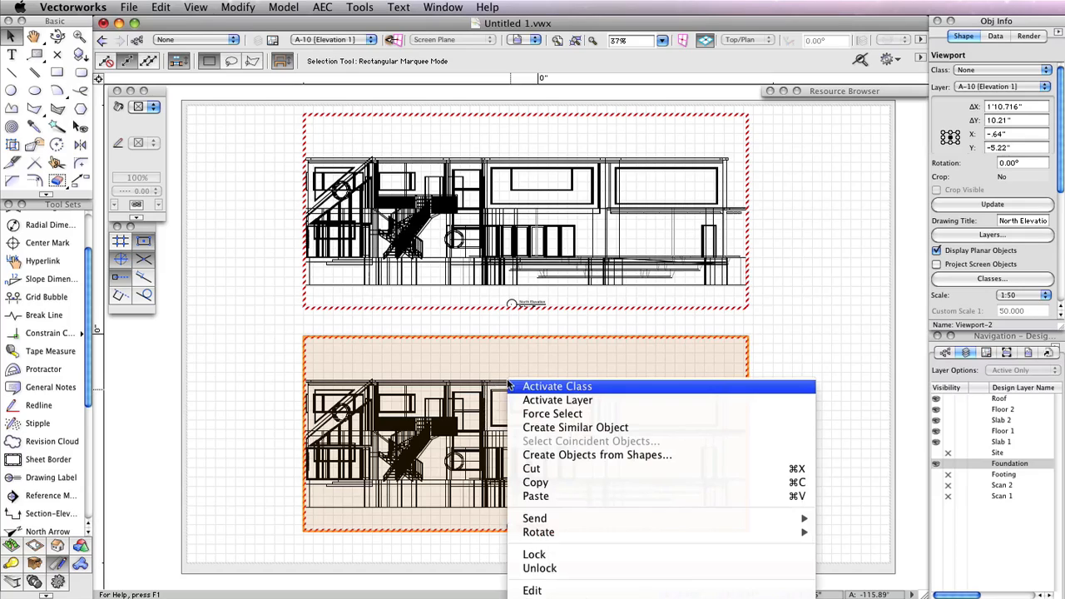
pyautogui.rightClick(457, 337)
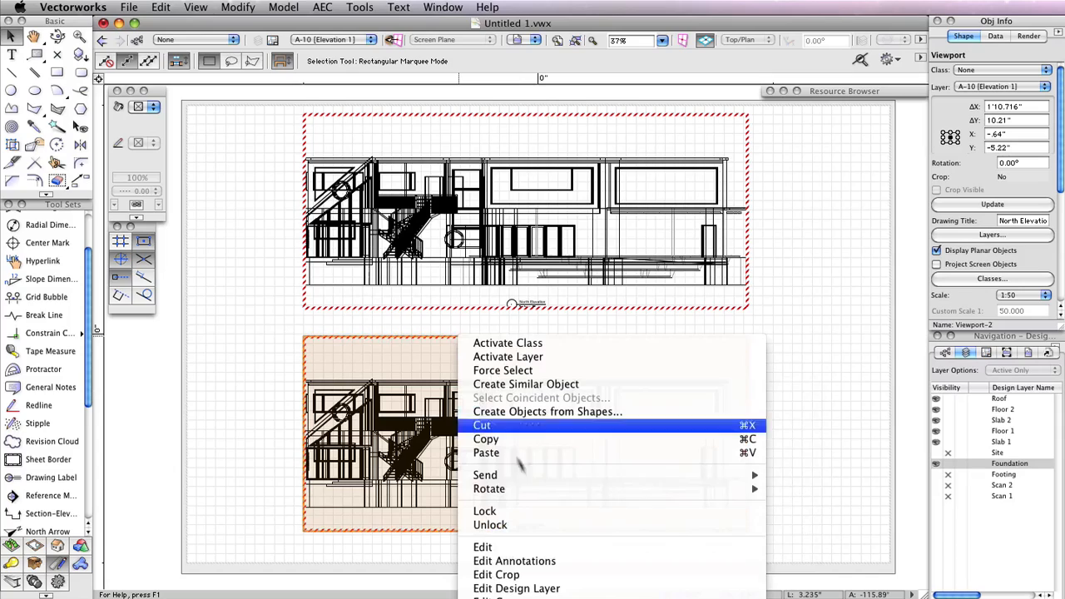
pyautogui.click(537, 562)
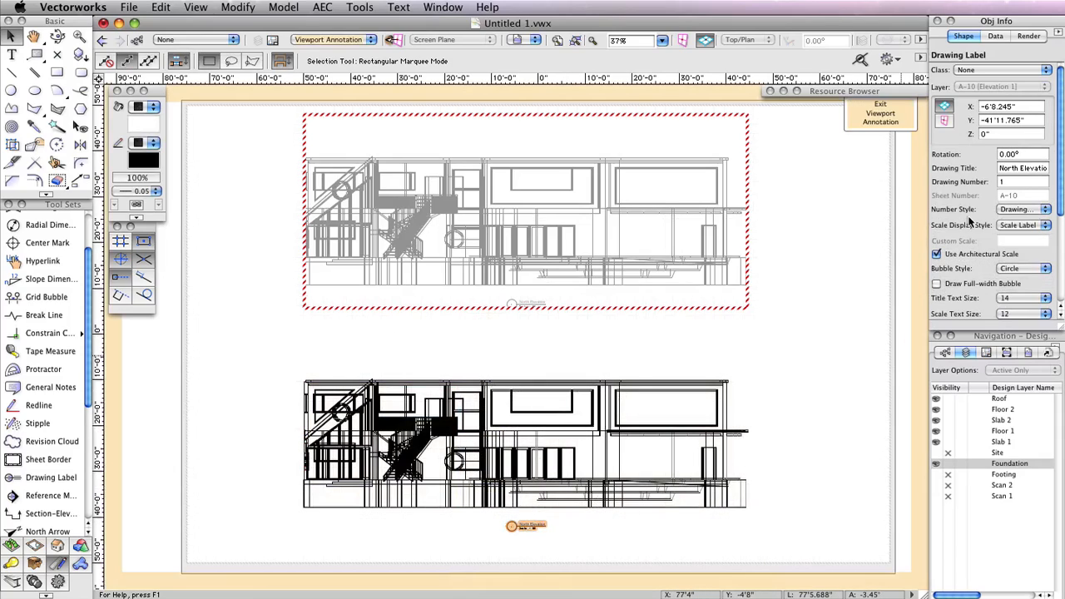
pyautogui.click(1016, 167)
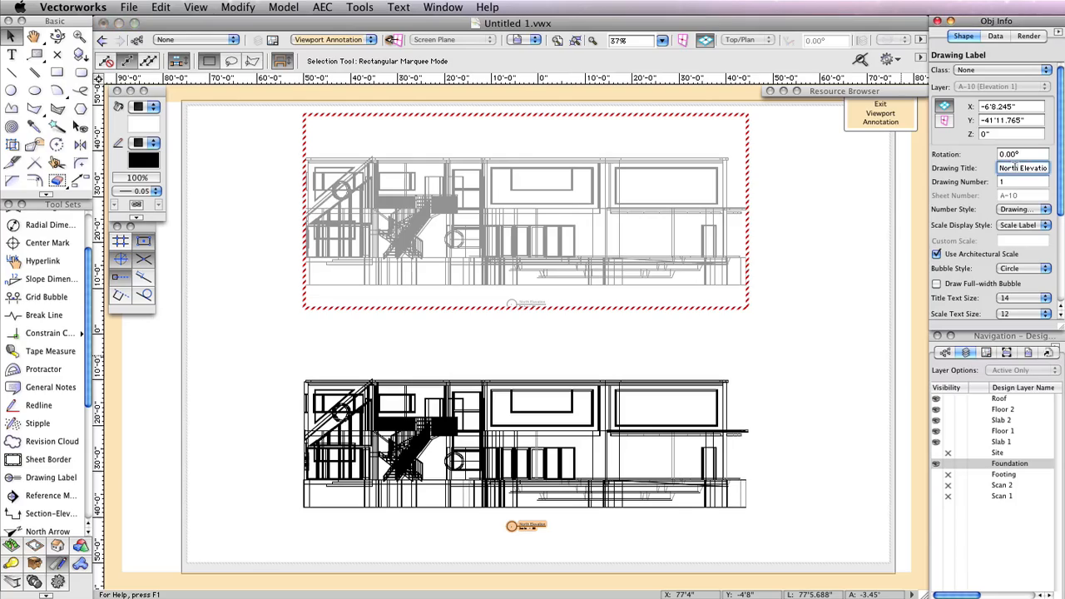
pyautogui.write('South')
pyautogui.press('Return')
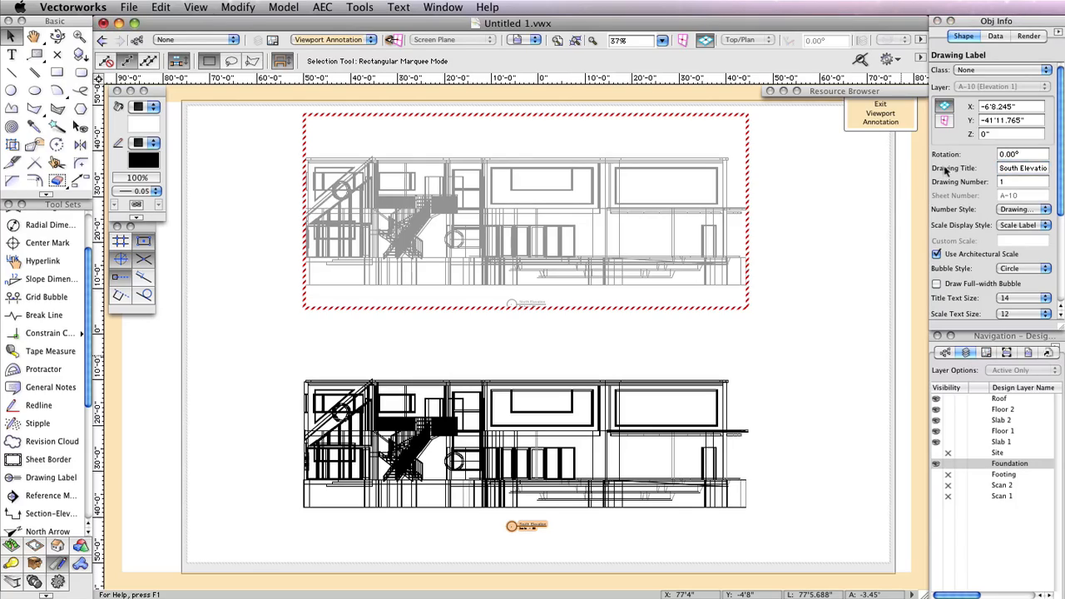
pyautogui.click(873, 120)
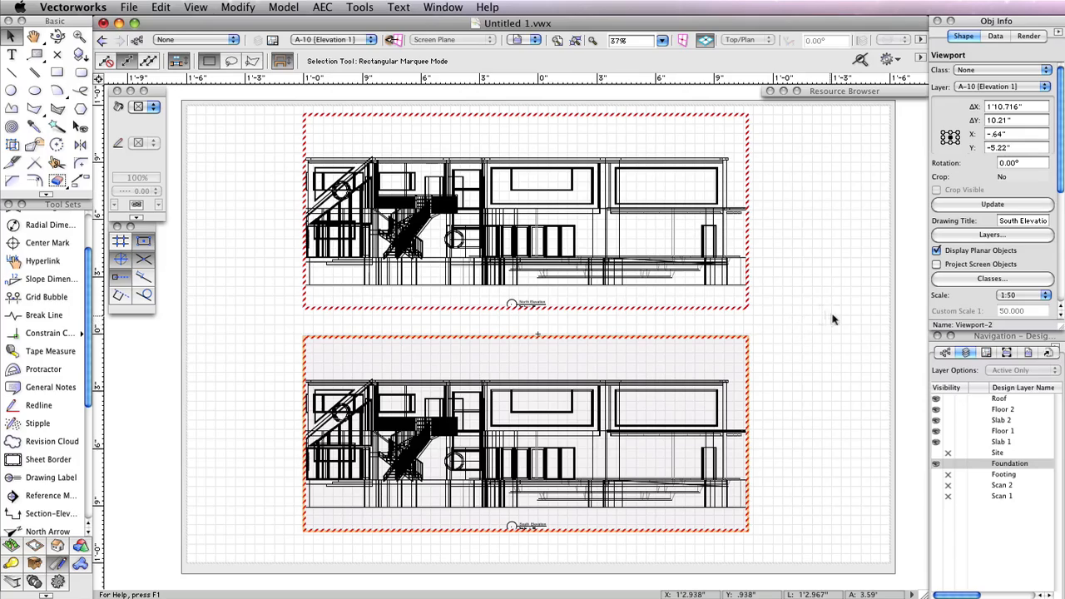
# Set the lower viewport's view to Back and update the viewport
pyautogui.moveTo(1060, 182); pyautogui.dragTo(1061, 292)
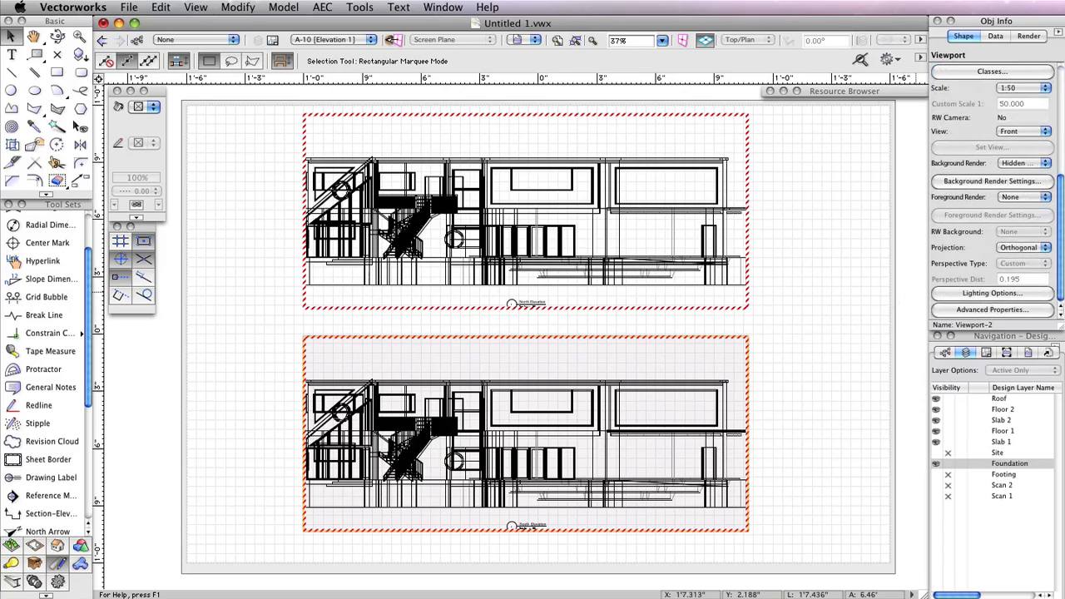
pyautogui.click(1012, 133)
pyautogui.click(1020, 160)
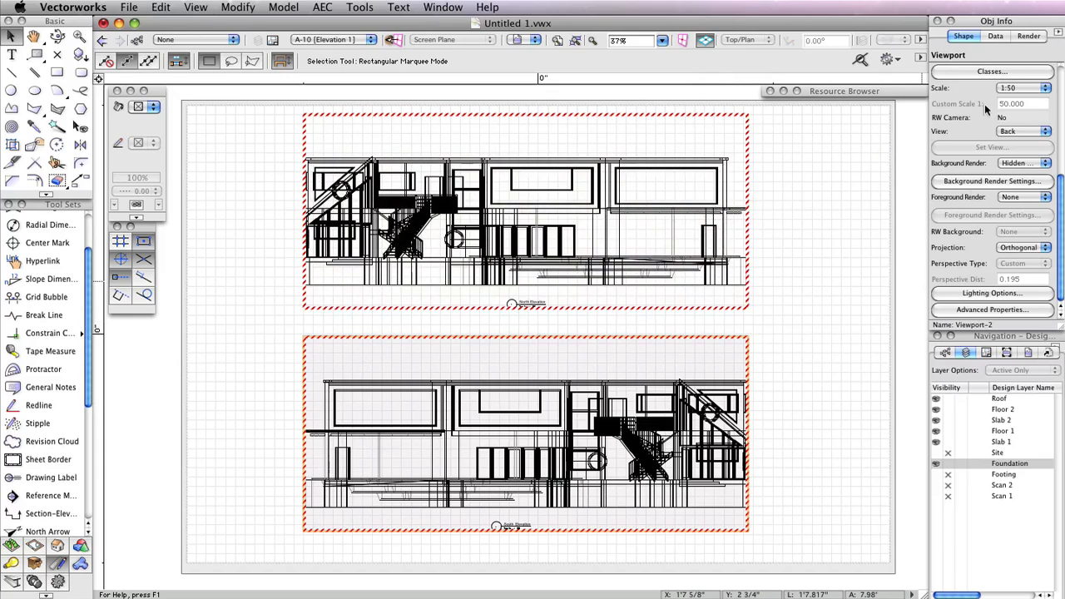
pyautogui.scroll(5, 987, 120)
pyautogui.click(990, 205)
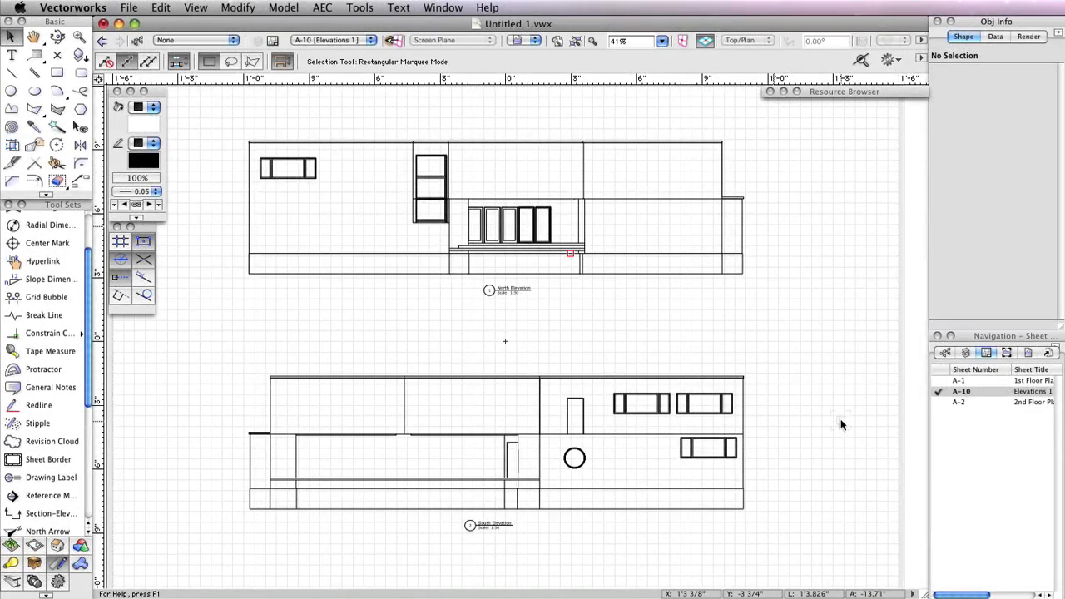
# Switch to the Roof design layer and make the Footing layer visible
pyautogui.click(969, 351)
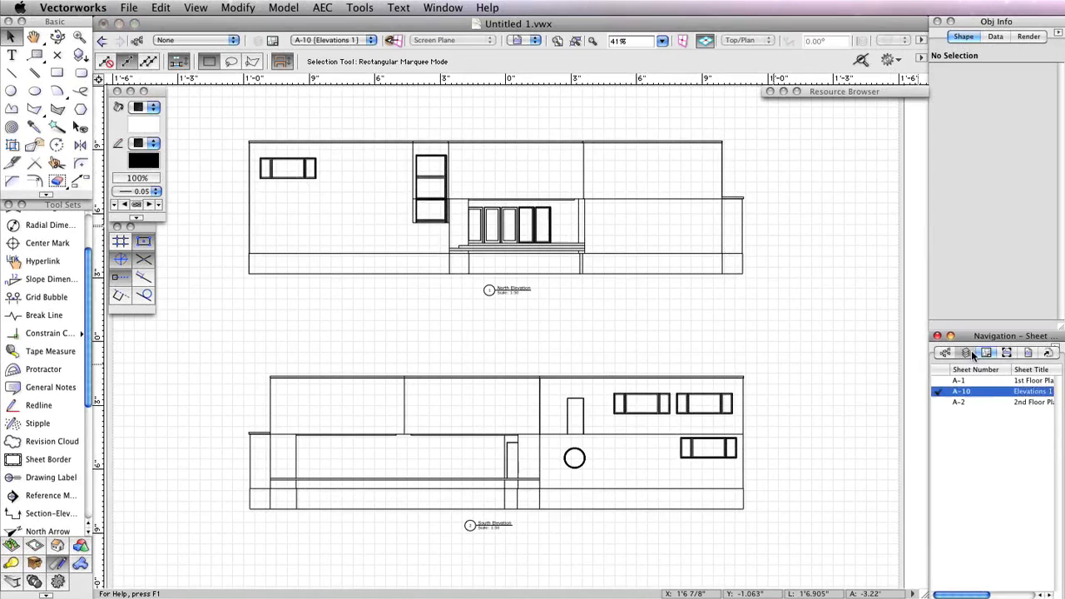
pyautogui.click(999, 545)
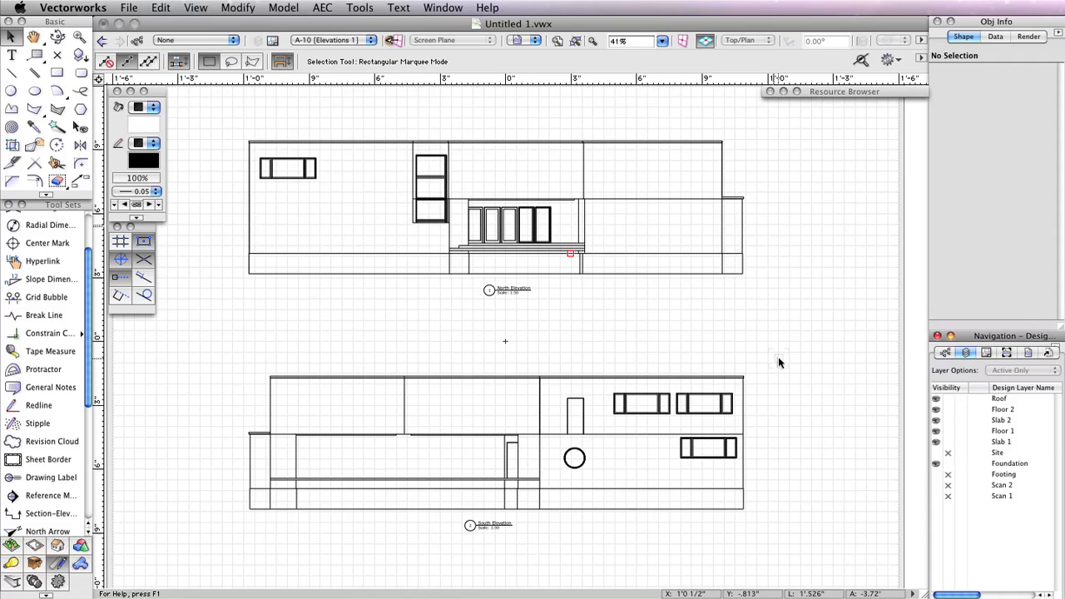
pyautogui.click(972, 399)
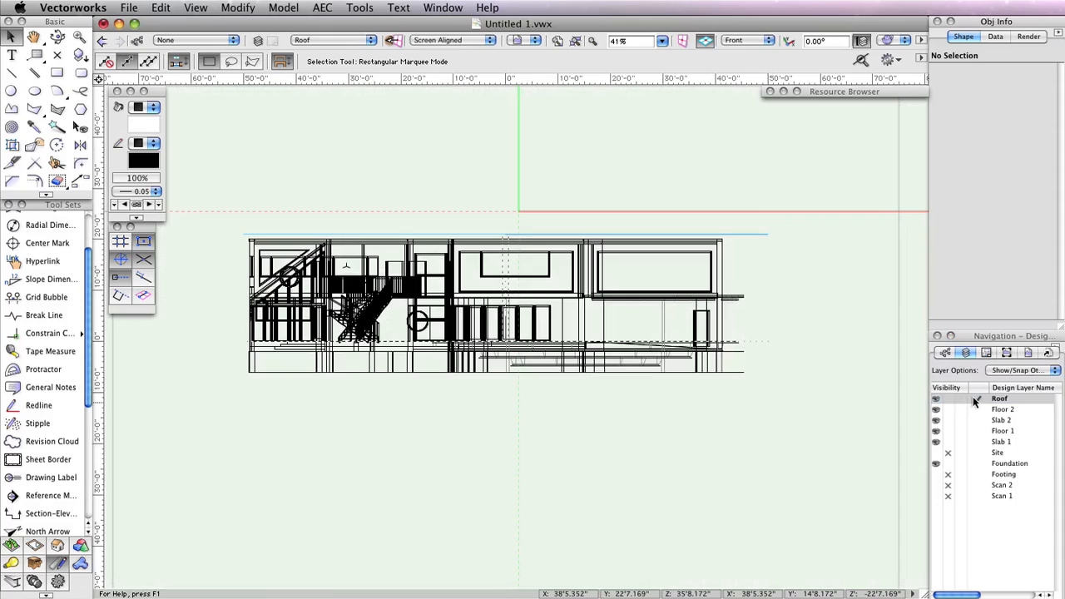
pyautogui.click(936, 474)
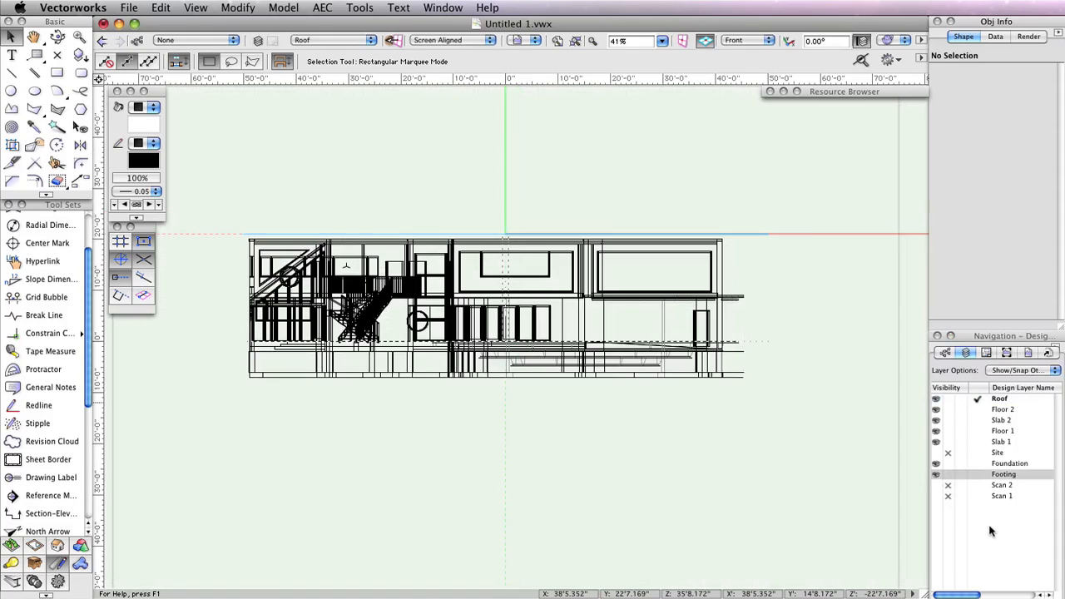
# Switch the design layer view to Top/Plan
pyautogui.click(736, 42)
pyautogui.click(715, 129)
pyautogui.press('super+5')
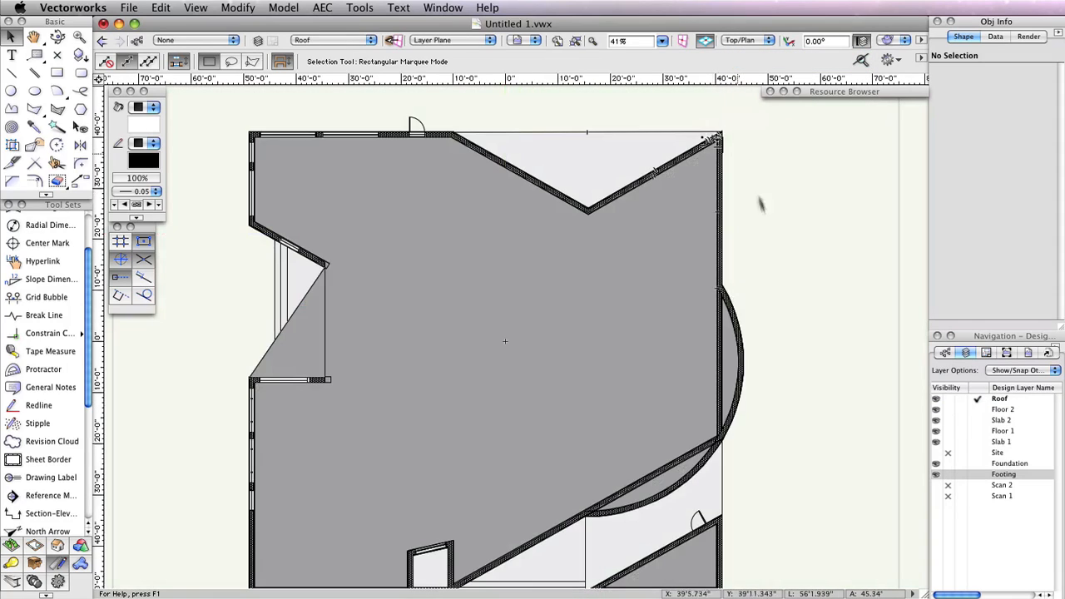
pyautogui.moveTo(781, 244); pyautogui.dragTo(789, 224, button='middle')
pyautogui.press('x')
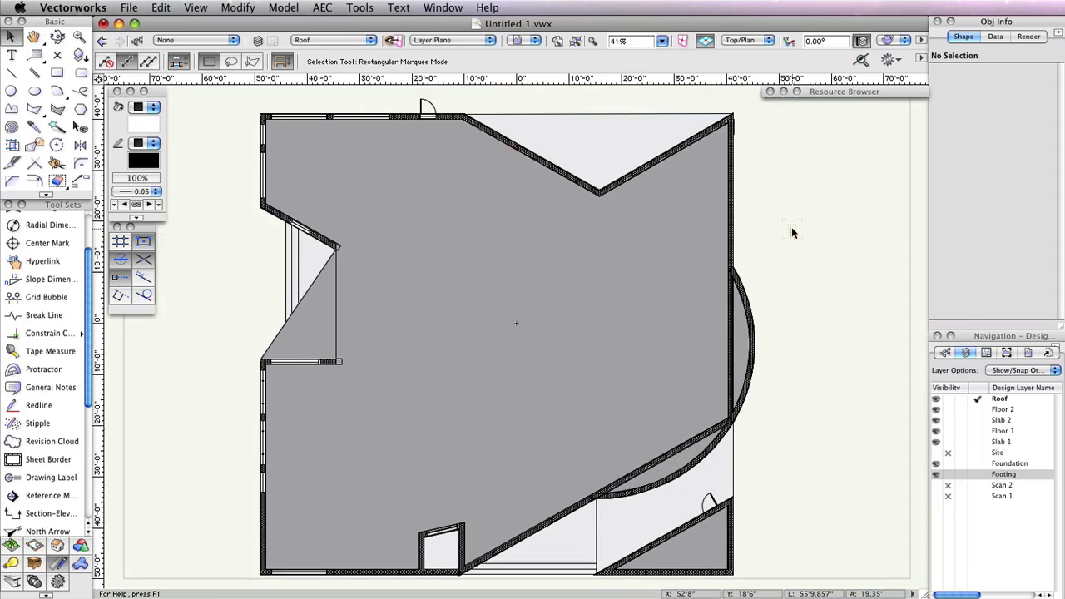
# Start a section viewport by drawing a vertical section line across the plan and setting its viewing direction
pyautogui.click(196, 7)
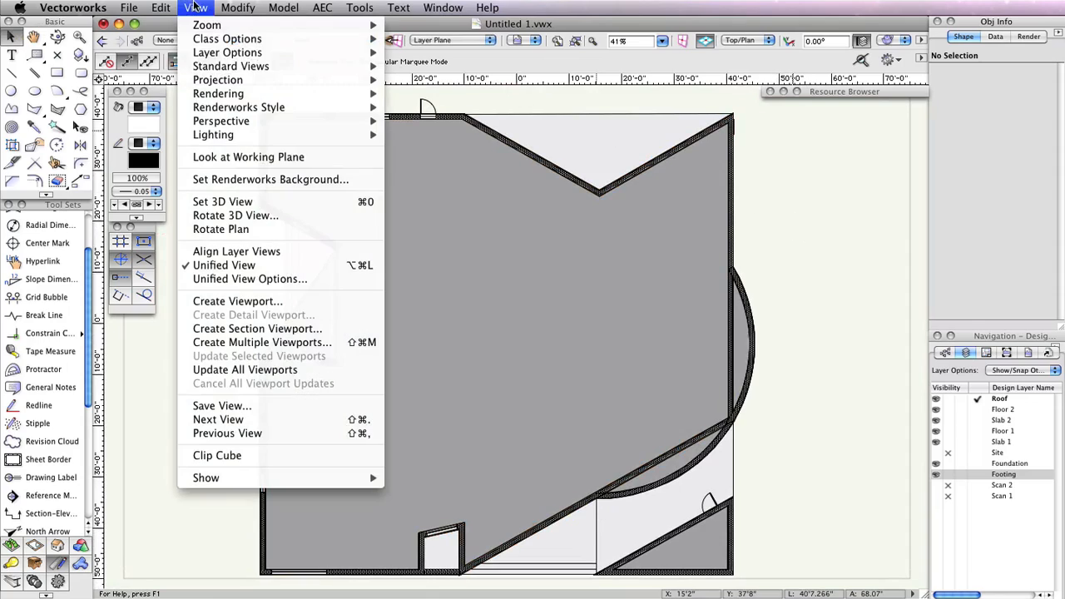
pyautogui.click(236, 330)
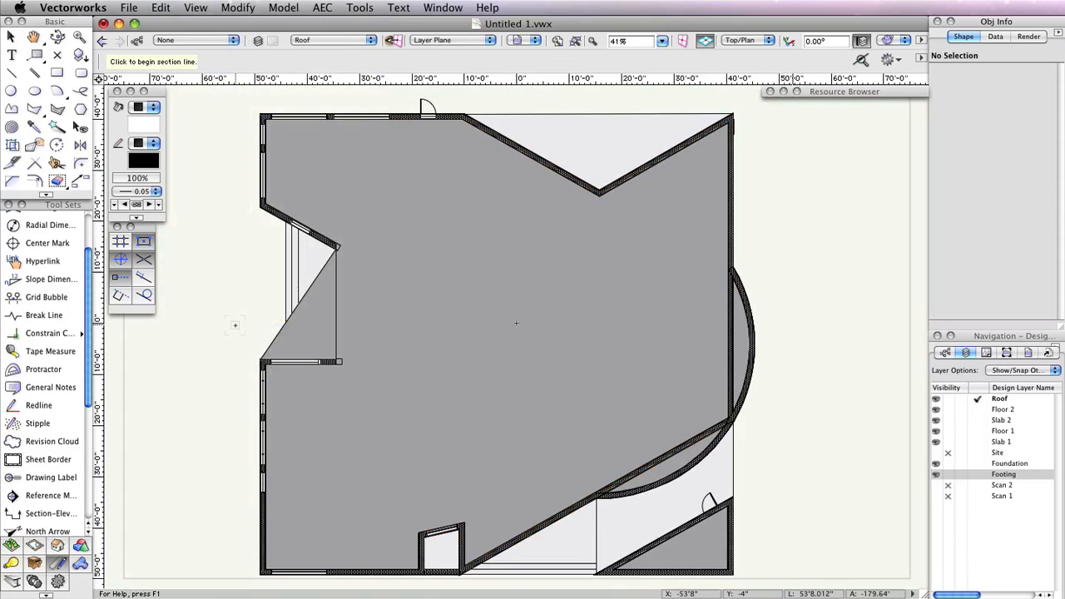
pyautogui.press('h')
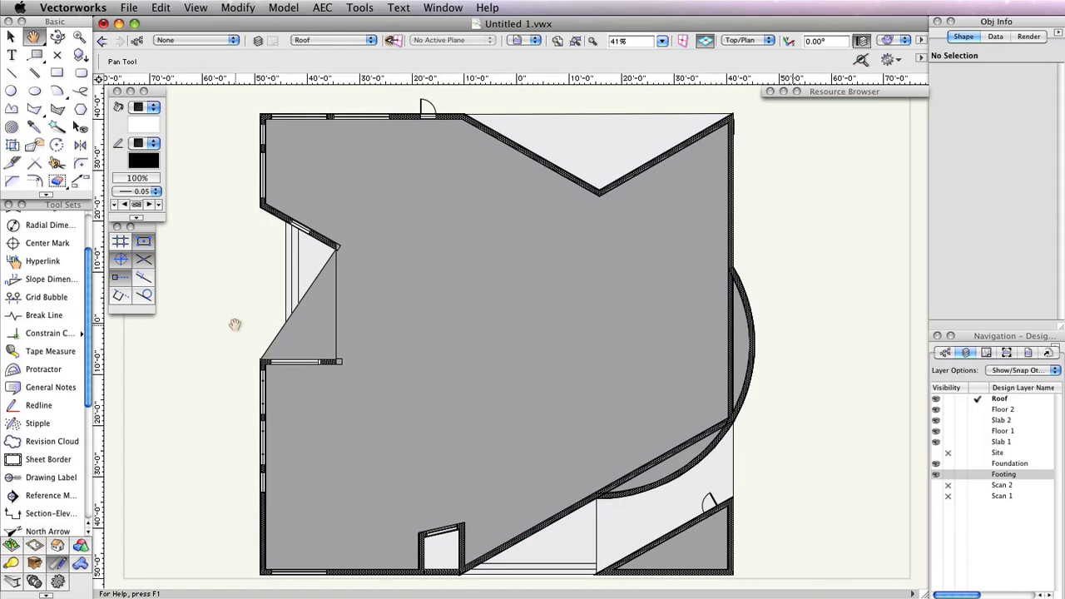
pyautogui.moveTo(236, 325); pyautogui.dragTo(236, 322)
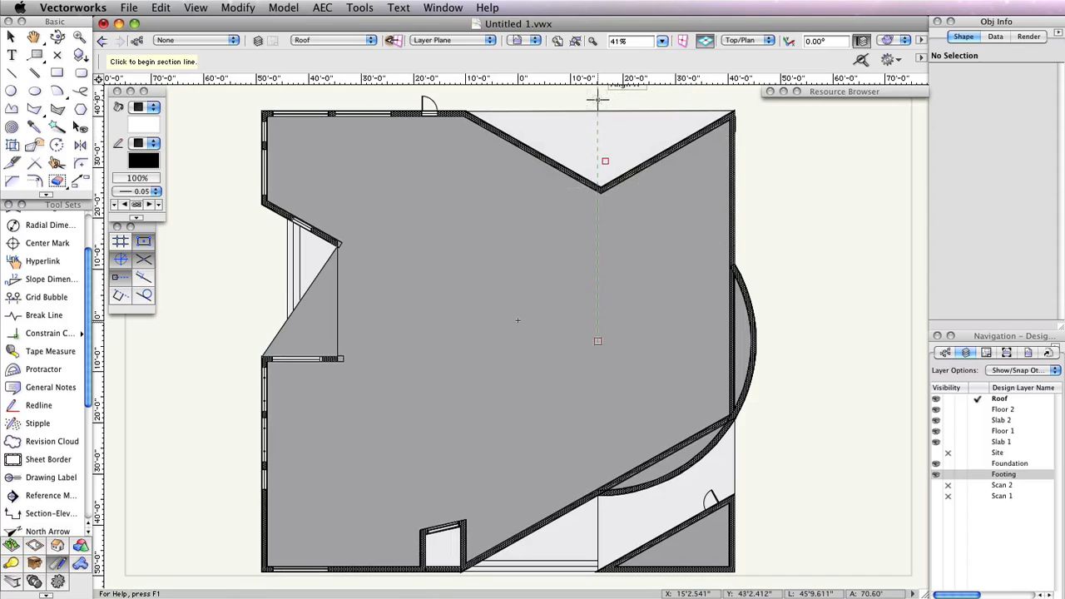
pyautogui.moveTo(597, 100); pyautogui.dragTo(597, 121, button='middle')
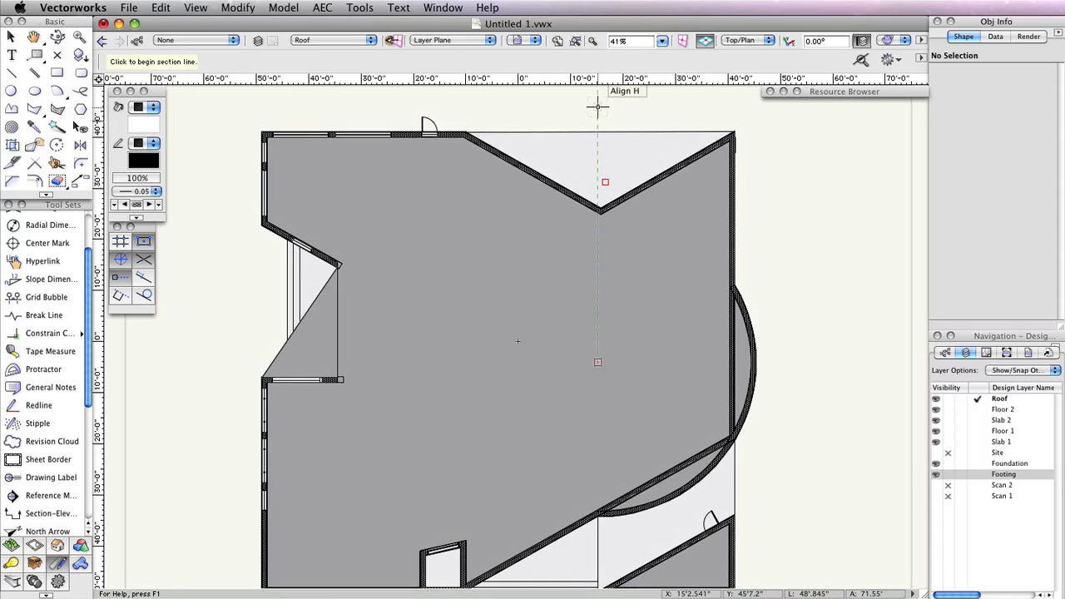
pyautogui.click(597, 100)
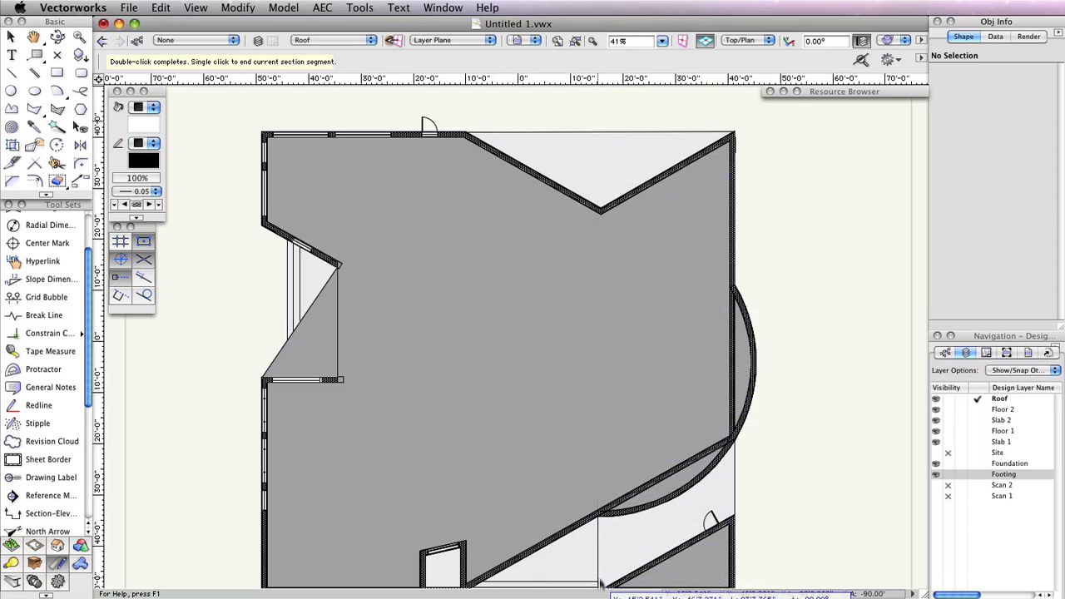
pyautogui.scroll(-5, 578, 465)
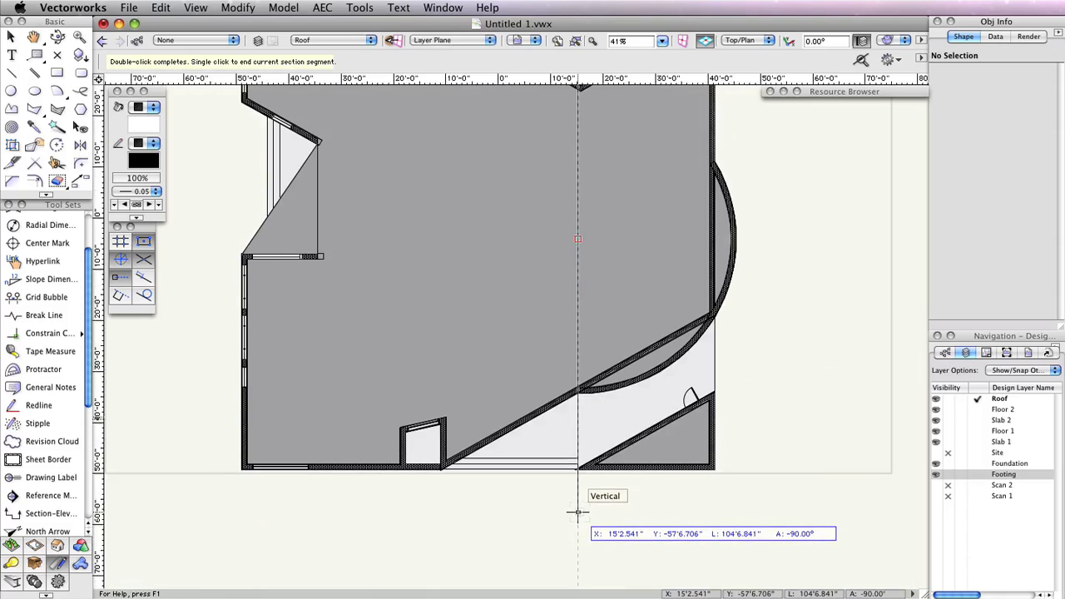
pyautogui.doubleClick(577, 511)
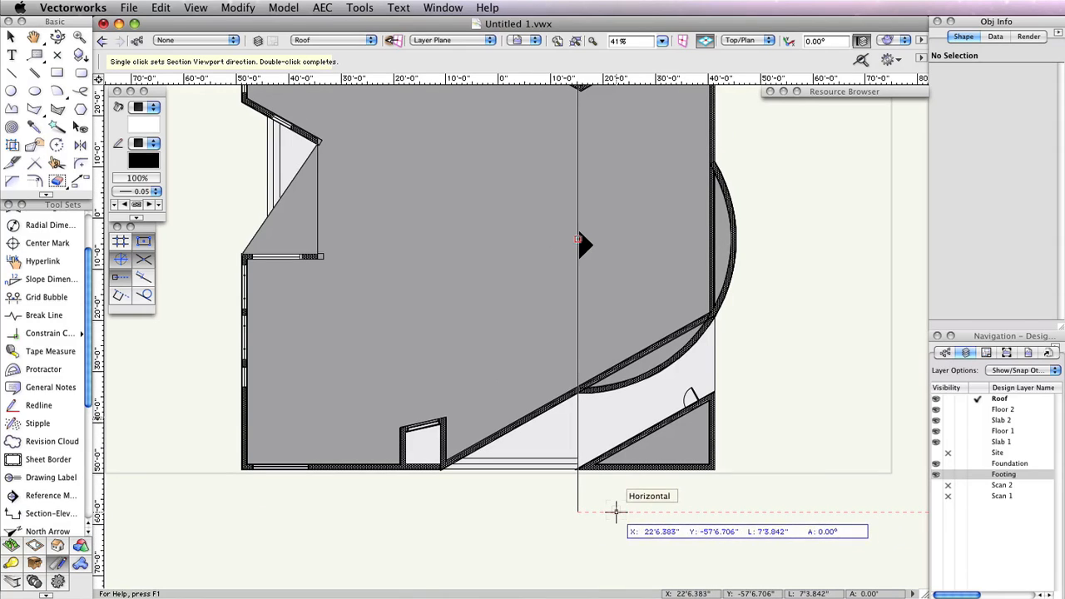
pyautogui.click(616, 512)
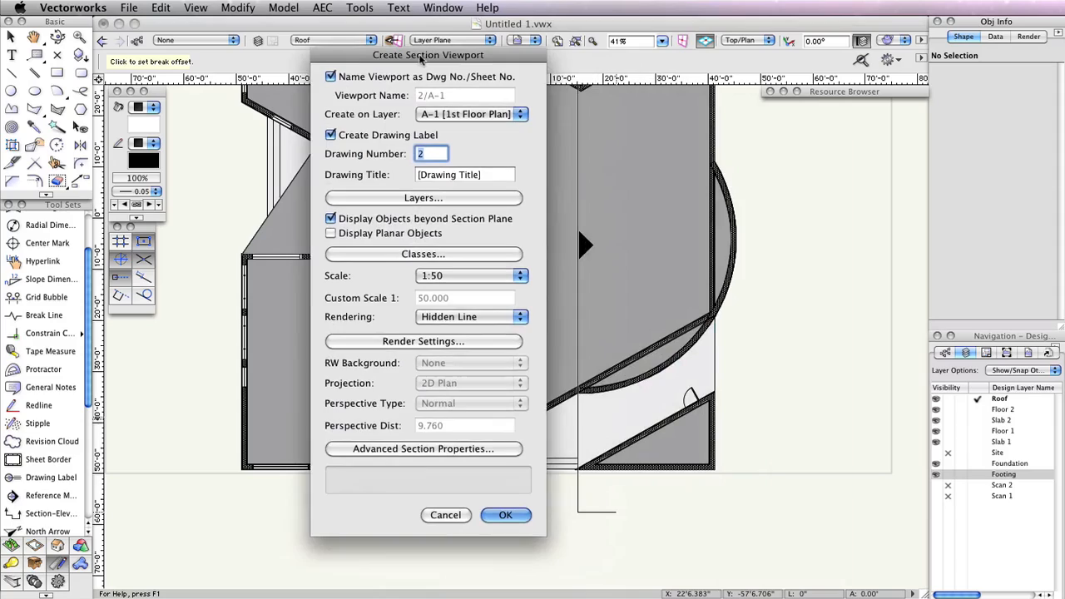
# Choose to create the section viewport on a new sheet layer
pyautogui.moveTo(421, 57); pyautogui.dragTo(416, 57)
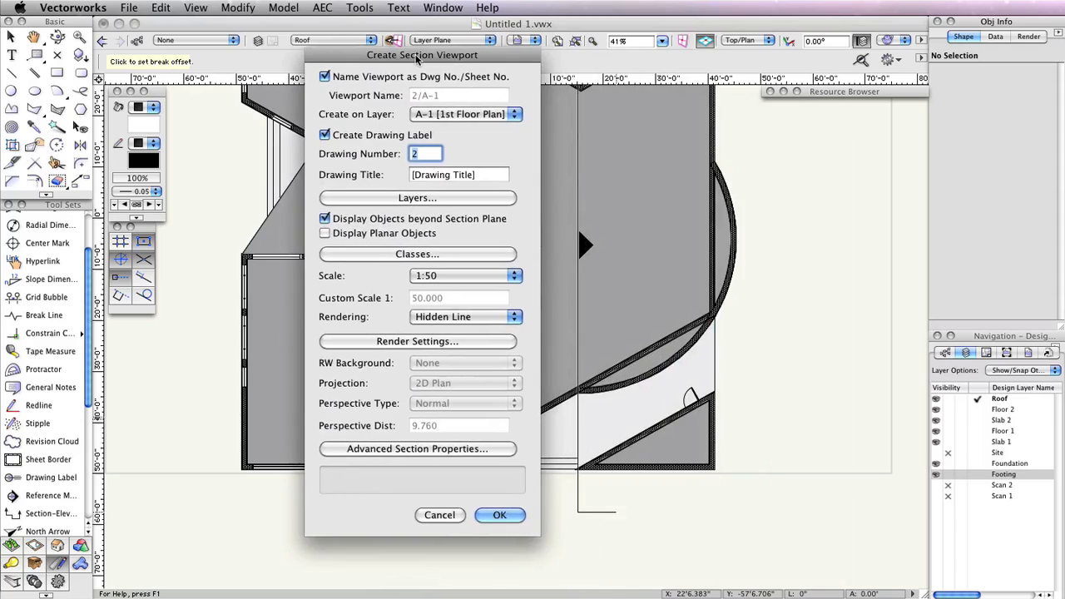
pyautogui.click(487, 115)
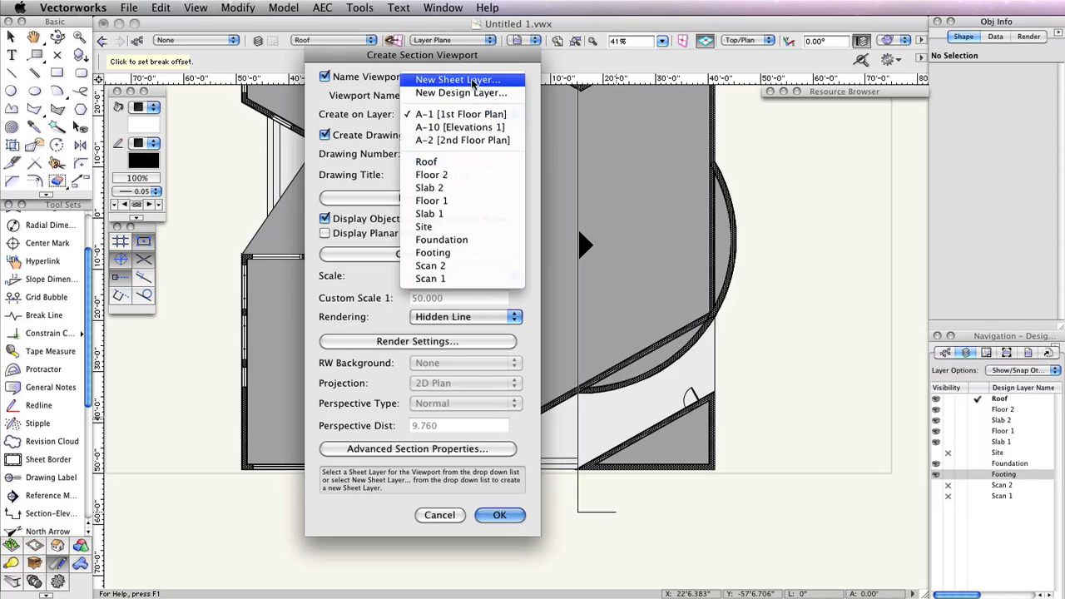
pyautogui.click(473, 81)
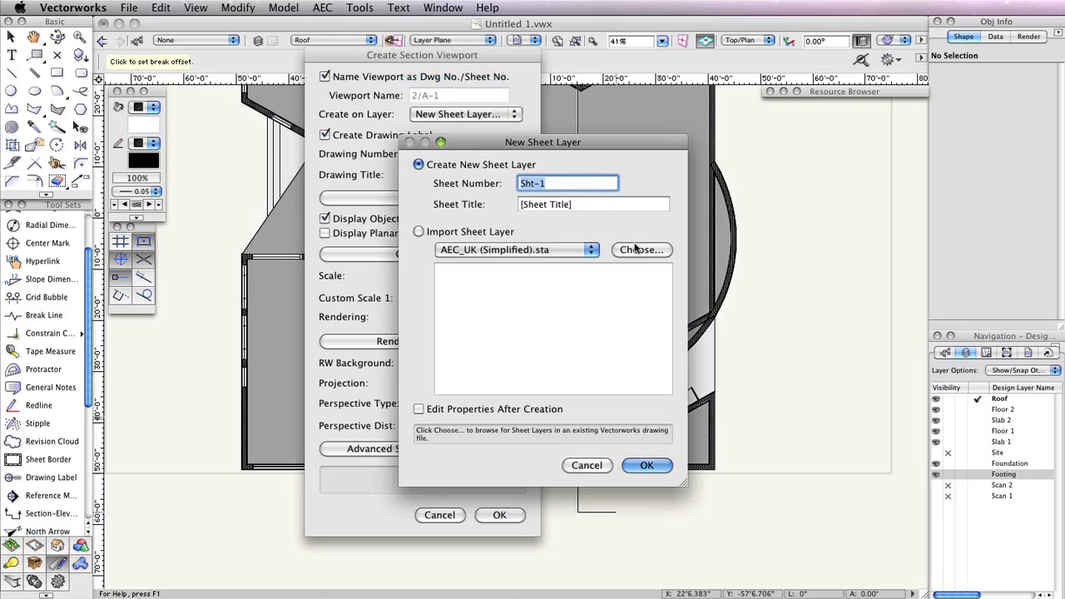
# Create the section viewport on a new sheet layer numbered A-30 with the title Section 1
pyautogui.press('BackSpace')
pyautogui.write('A-3')
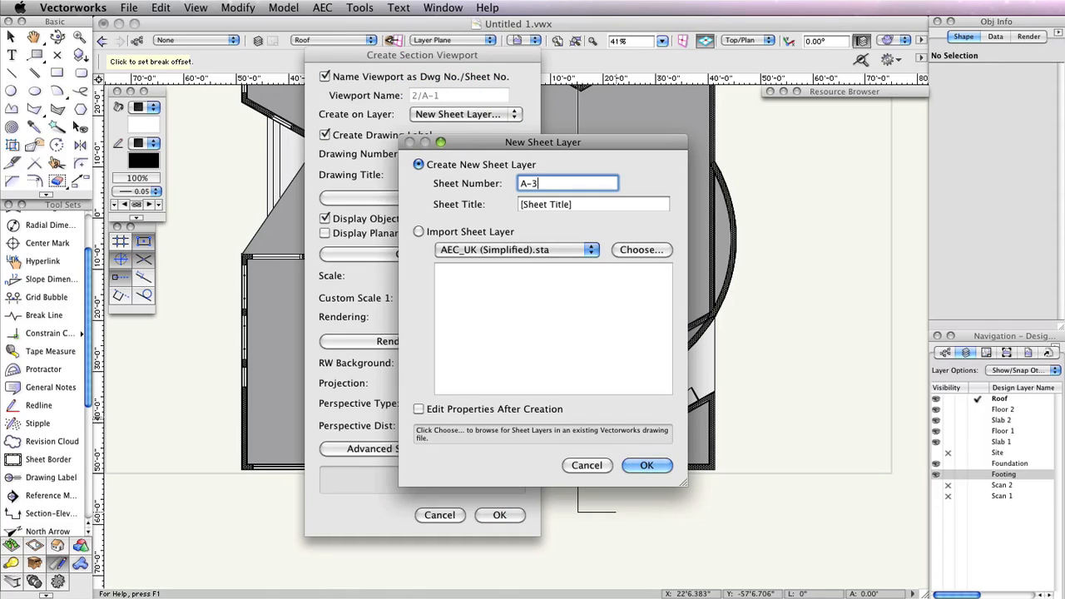
pyautogui.write('0')
pyautogui.press('Tab')
pyautogui.write('Sectio')
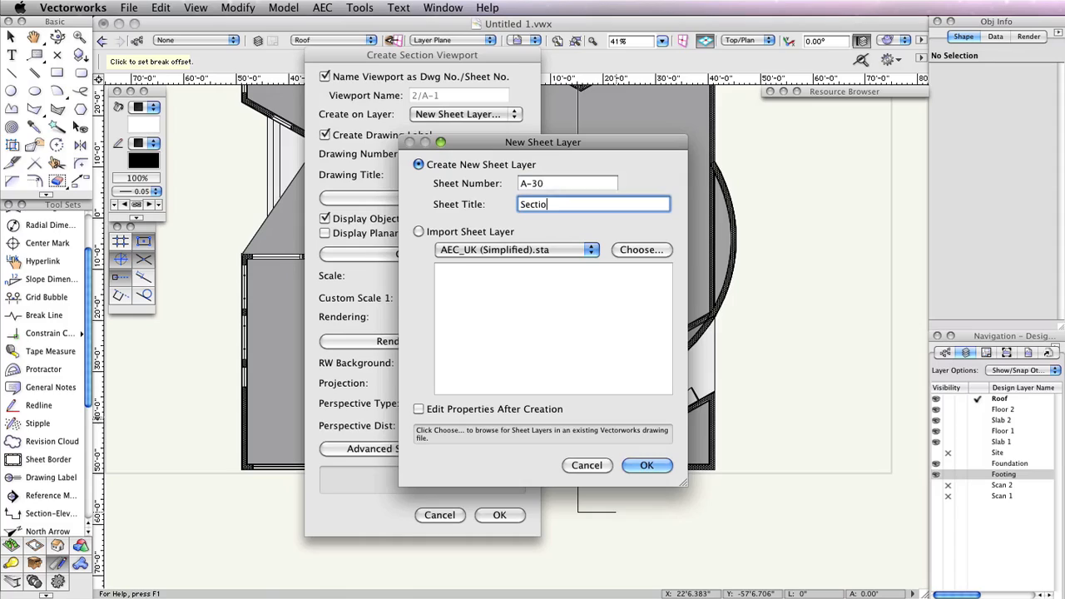
pyautogui.write('n 1')
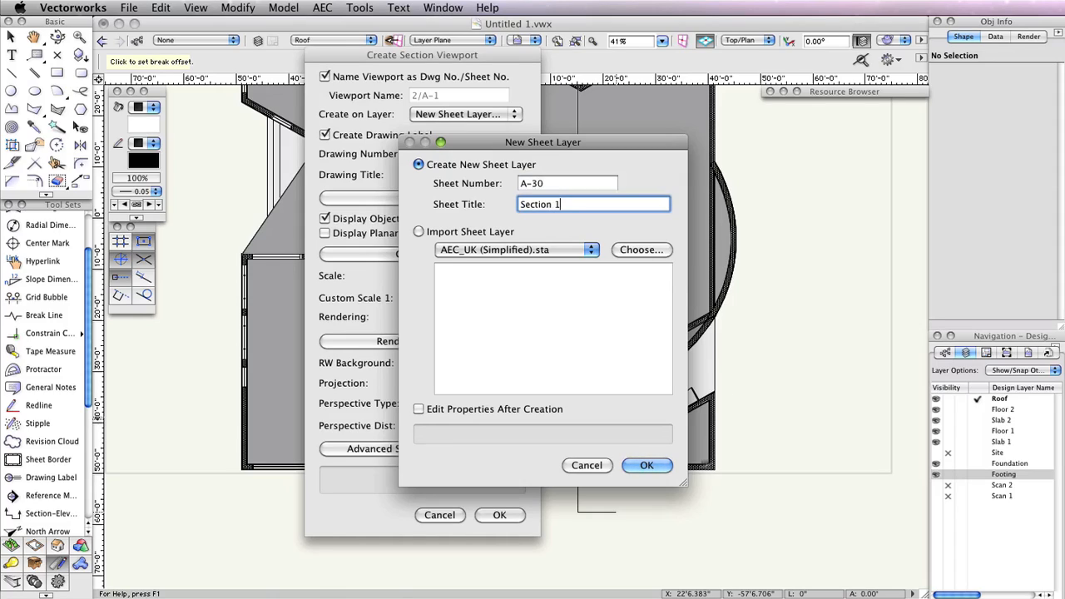
pyautogui.click(646, 465)
pyautogui.click(499, 515)
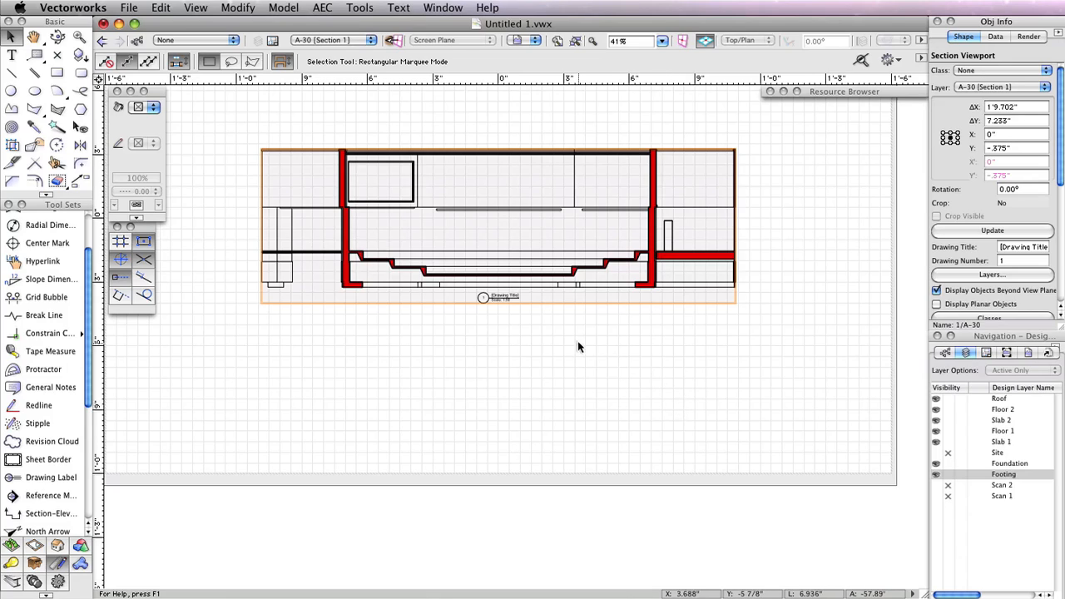
# Set the section viewport's drawing title to Section Through Auditorium
pyautogui.press('h')
pyautogui.moveTo(580, 345); pyautogui.dragTo(636, 431)
pyautogui.press('x')
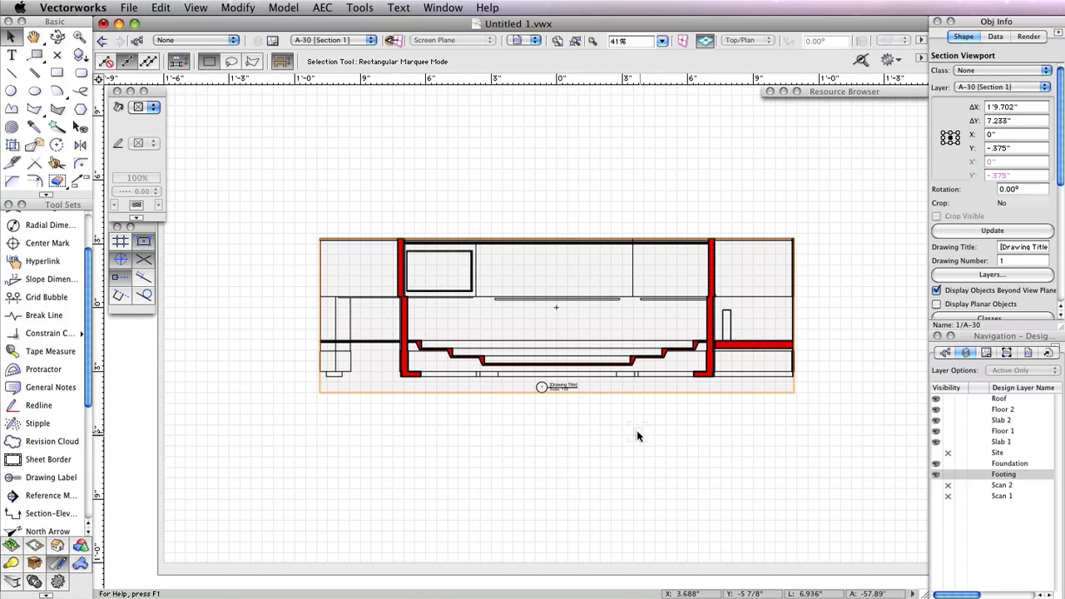
pyautogui.click(1004, 247)
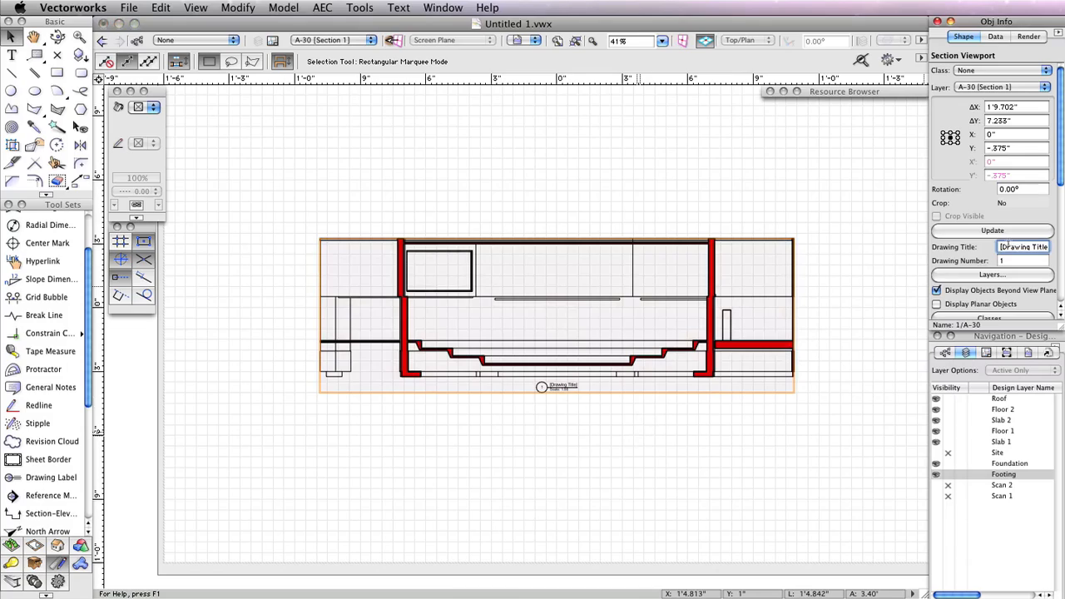
pyautogui.write('Sect')
pyautogui.write('ion Through')
pyautogui.write(' Audit')
pyautogui.write('orium')
pyautogui.press('Return')
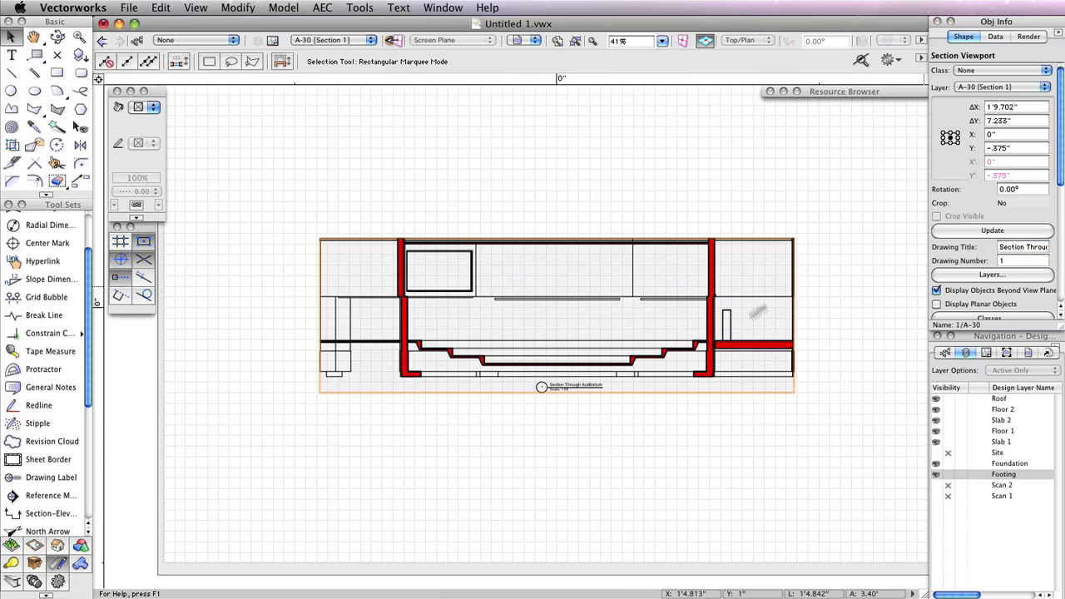
# Move the section viewport up toward the top of the sheet
pyautogui.scroll(2, 701, 348)
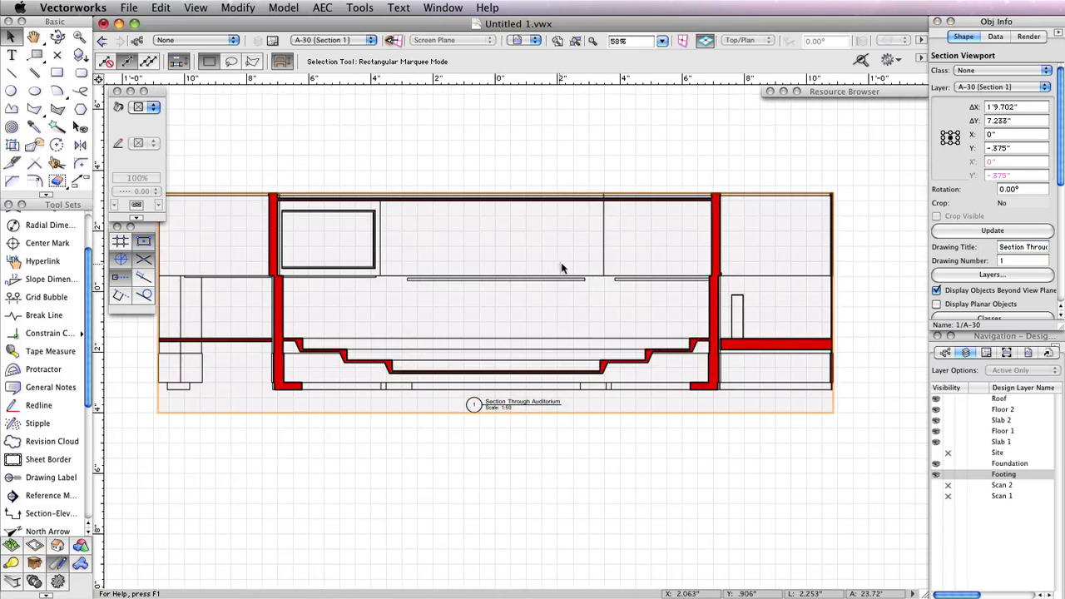
pyautogui.moveTo(560, 266); pyautogui.dragTo(606, 265, button='middle')
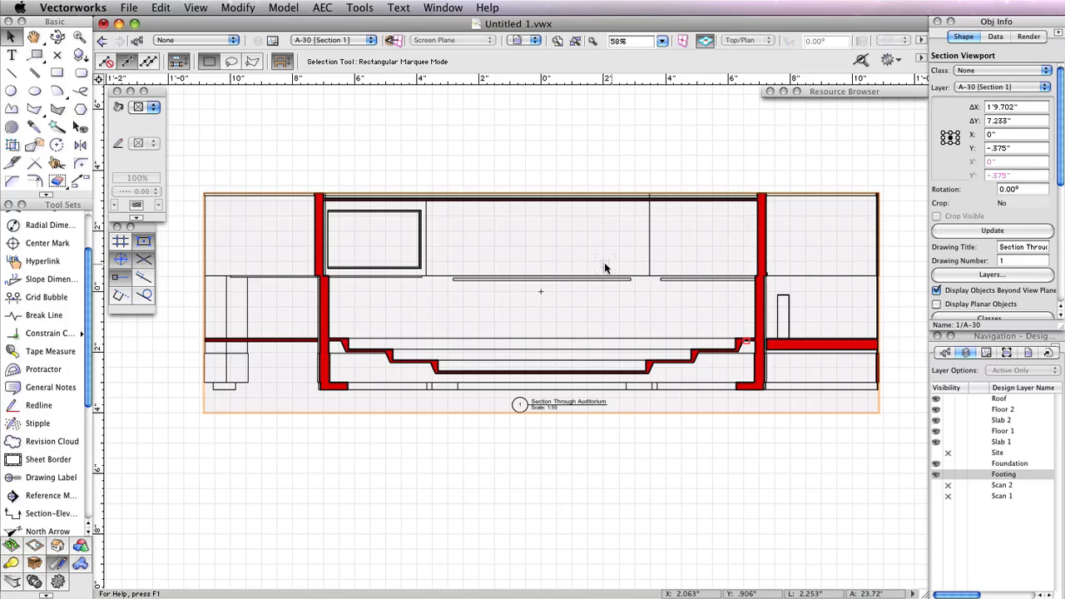
pyautogui.scroll(-3, 605, 267)
pyautogui.moveTo(630, 201); pyautogui.dragTo(636, 319, button='middle')
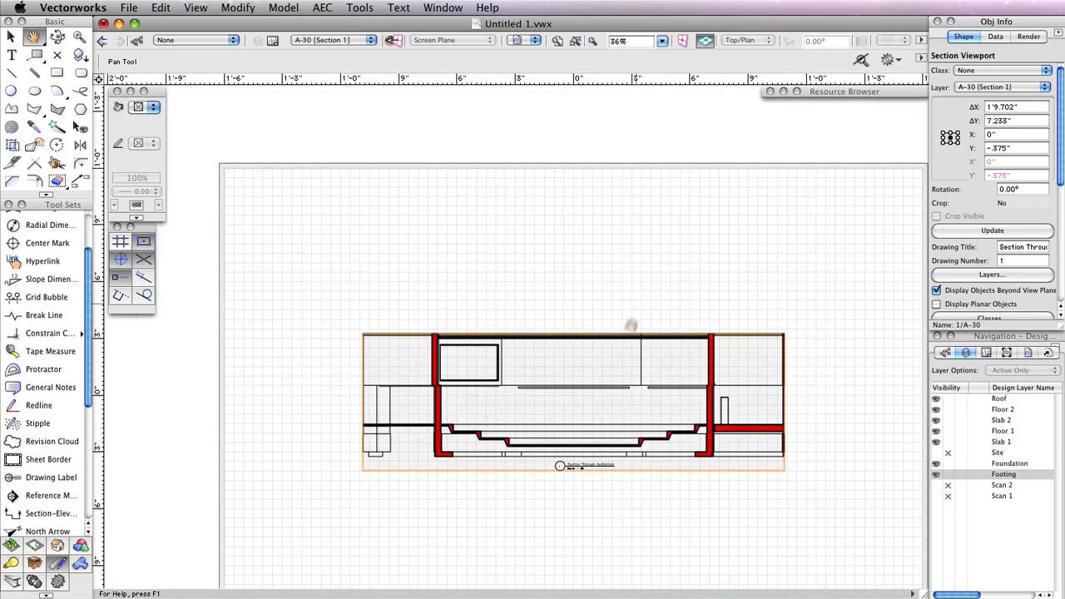
pyautogui.moveTo(573, 389); pyautogui.dragTo(569, 246)
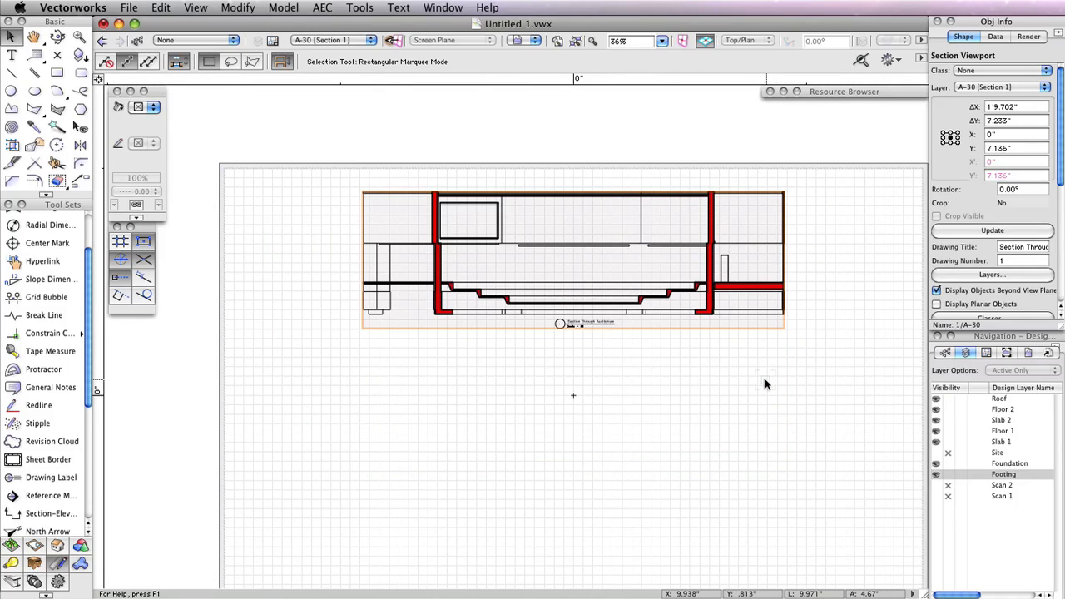
# Duplicate the section viewport and move the copy below the original on the sheet
pyautogui.click(161, 7)
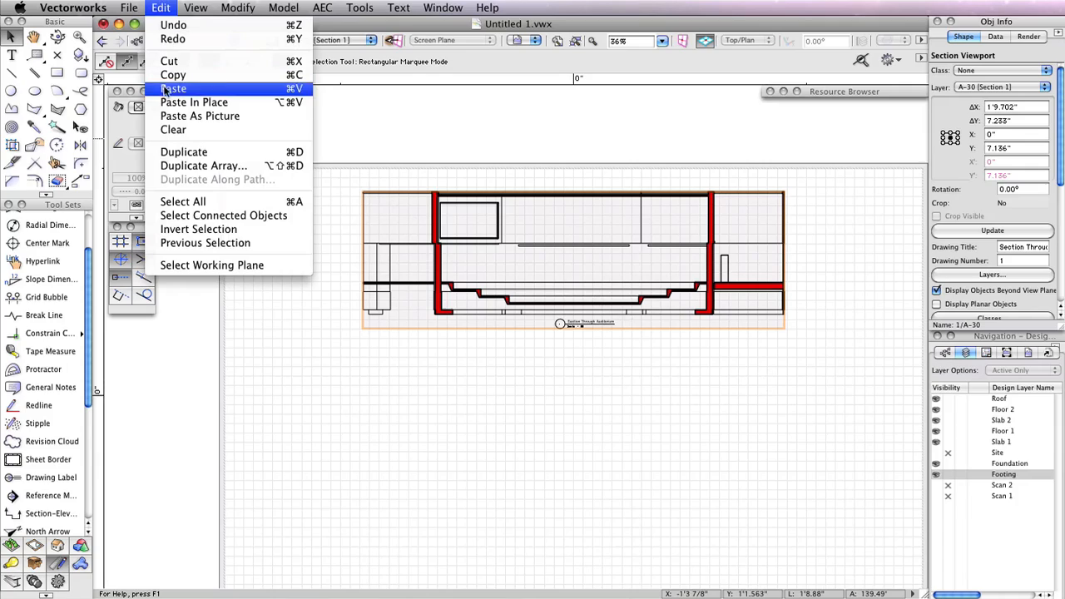
pyautogui.click(184, 151)
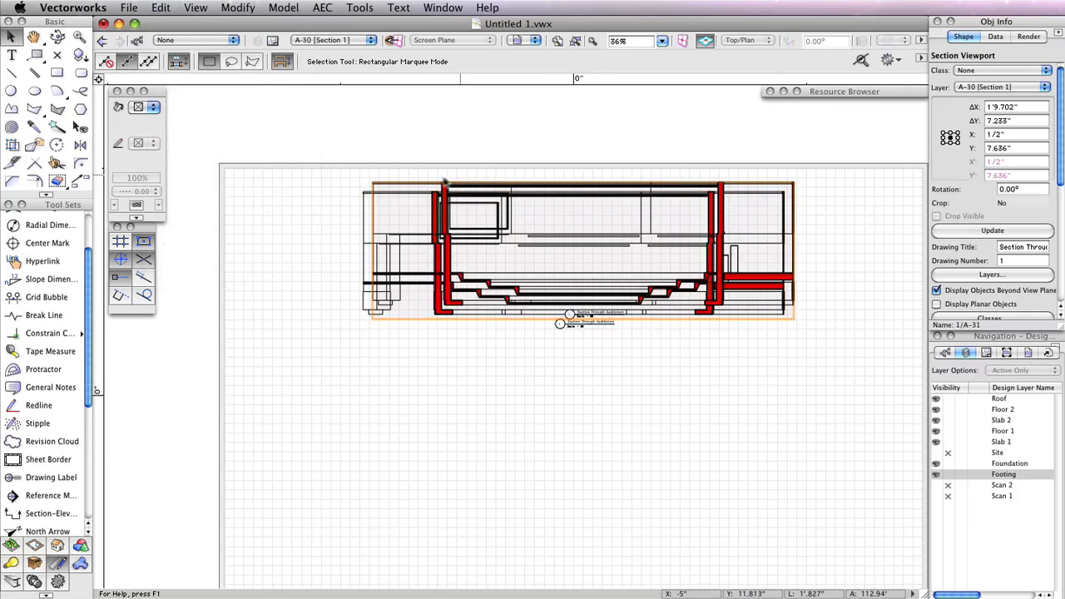
pyautogui.moveTo(511, 186); pyautogui.dragTo(502, 441)
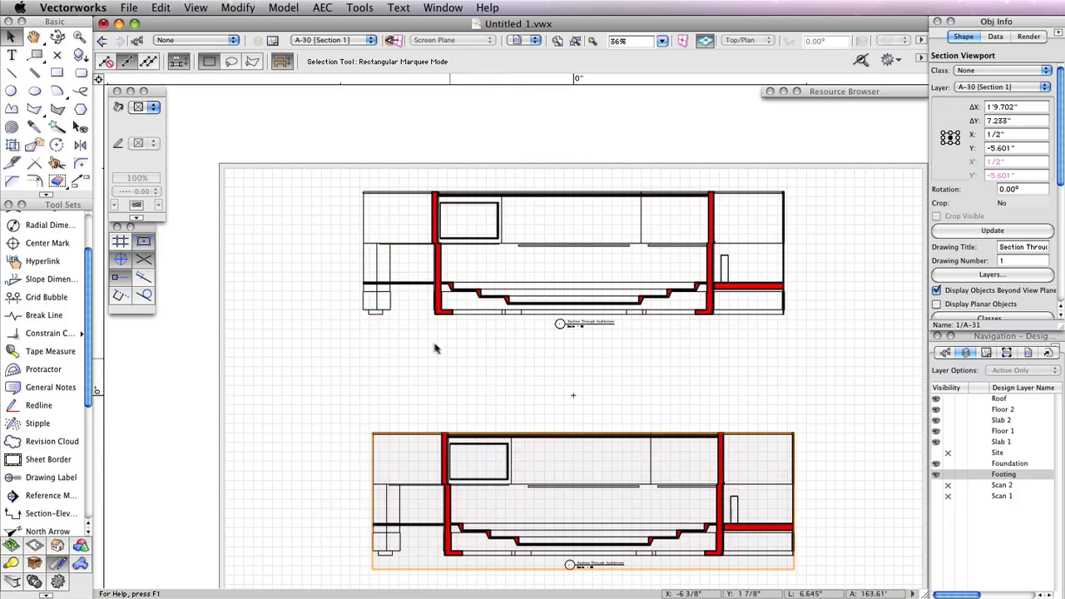
# Nudge the duplicate viewport left to align it horizontally with the original
pyautogui.moveTo(430, 352); pyautogui.dragTo(399, 284, button='middle')
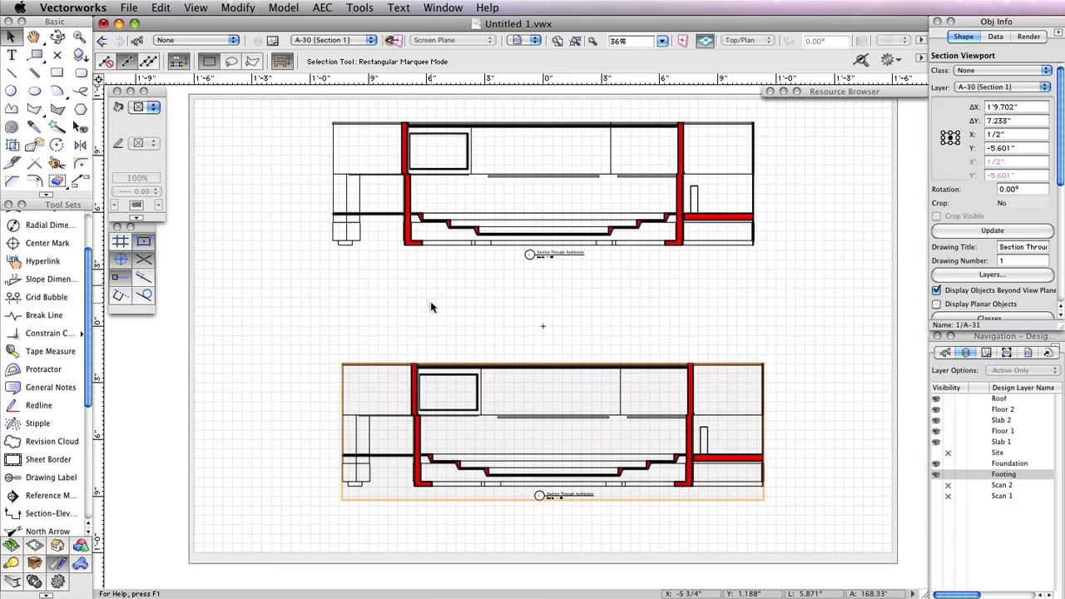
pyautogui.hotkey('shift', 'Left')
pyautogui.hotkey('shift', 'Left')
pyautogui.hotkey('shift', 'Left')
pyautogui.hotkey('shift', 'Left')
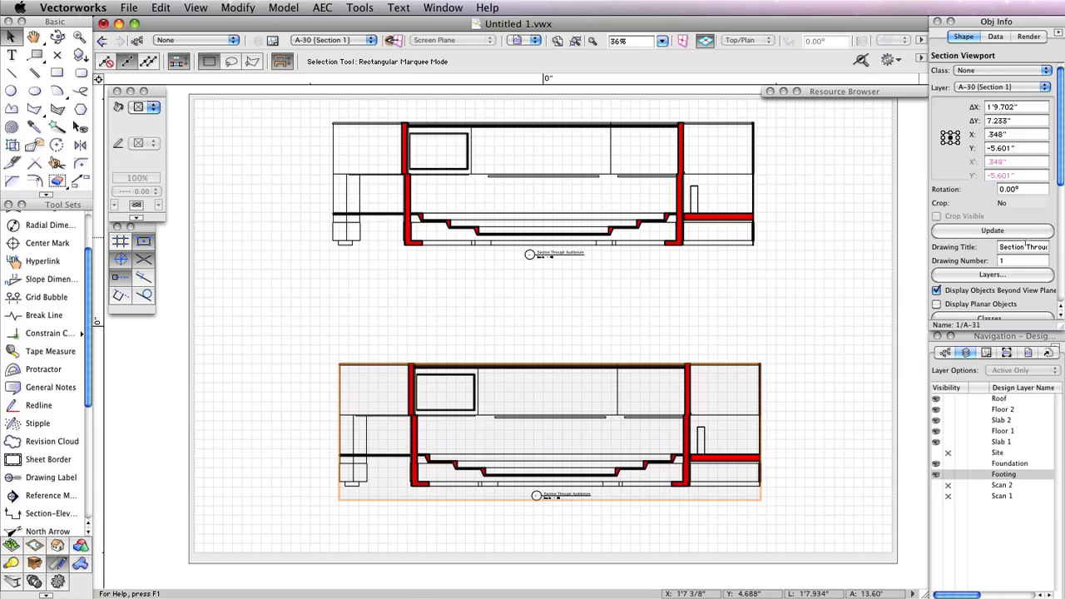
# Append Looking South to the duplicate viewport's drawing title
pyautogui.moveTo(1026, 246); pyautogui.dragTo(1060, 247)
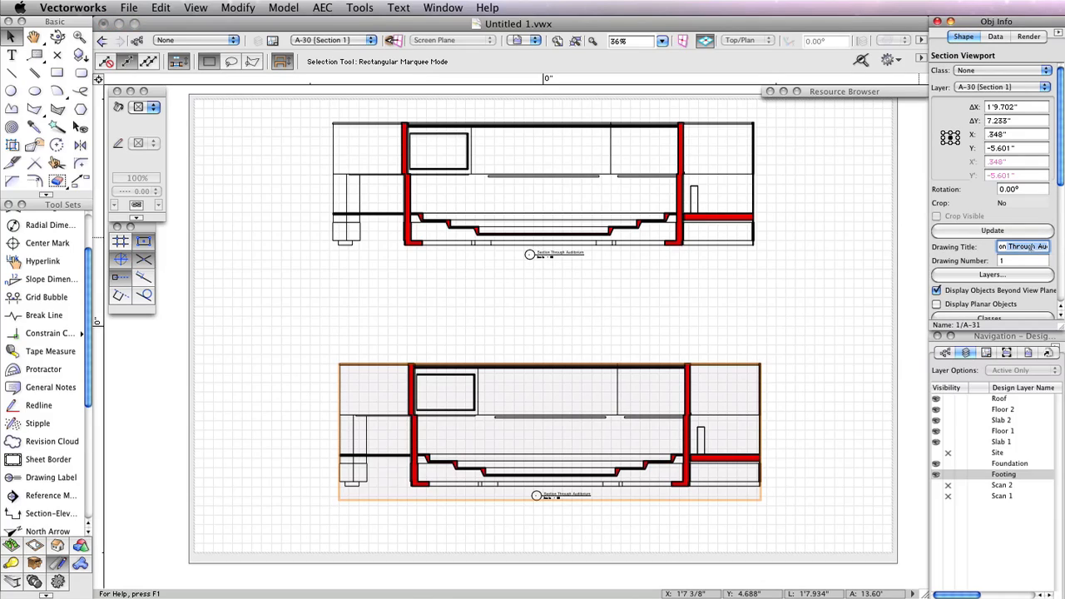
pyautogui.press('Right')
pyautogui.write('Looking South')
pyautogui.press('Return')
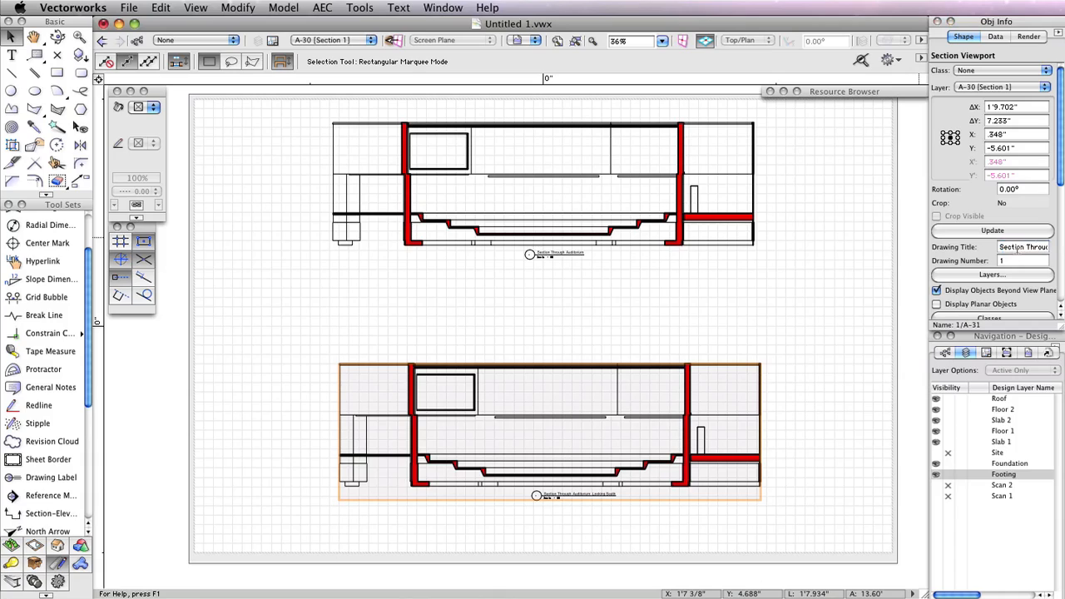
# Reverse the duplicate section viewport's viewing direction and update the viewport
pyautogui.moveTo(1061, 162); pyautogui.dragTo(1061, 279)
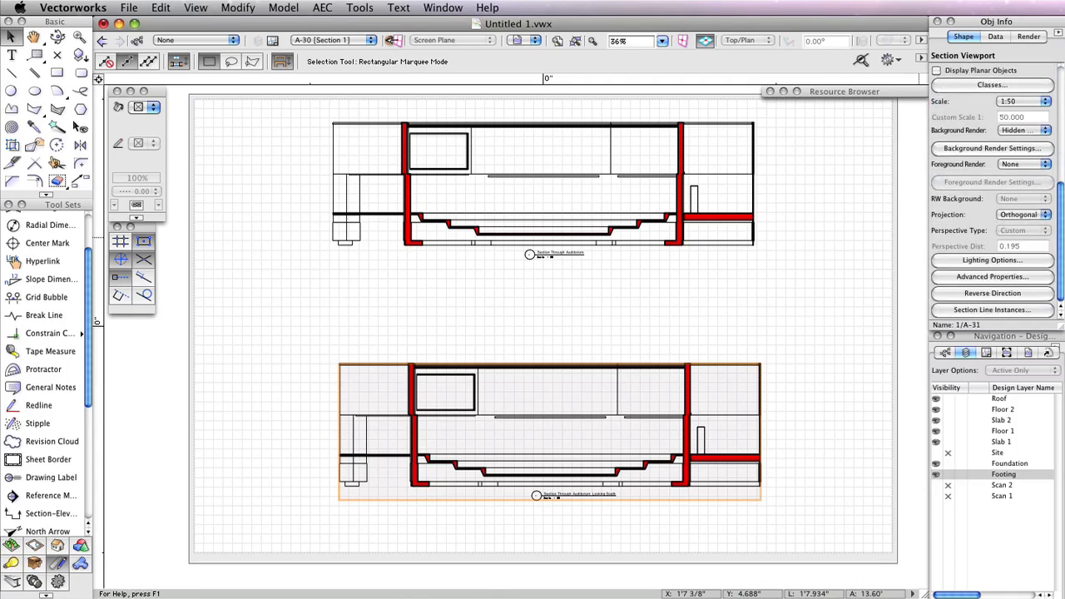
pyautogui.click(988, 293)
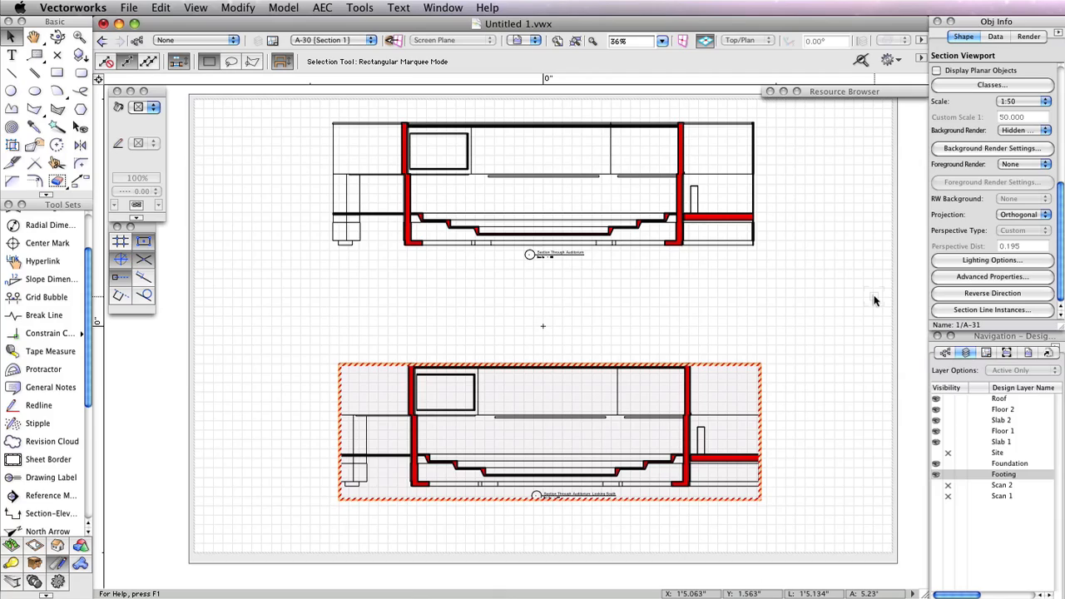
pyautogui.scroll(8, 1049, 76)
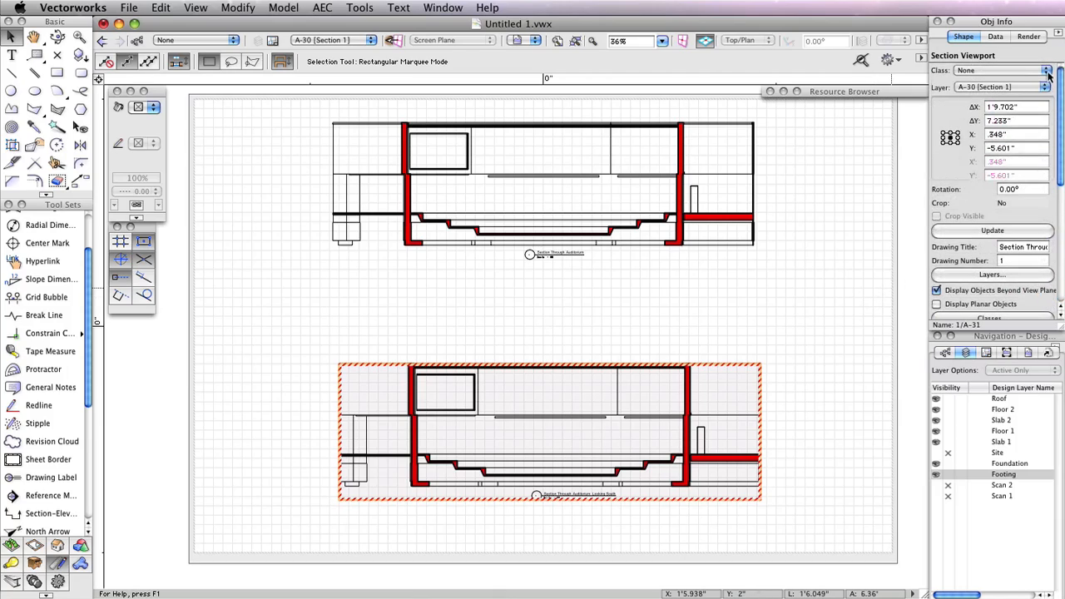
pyautogui.click(992, 231)
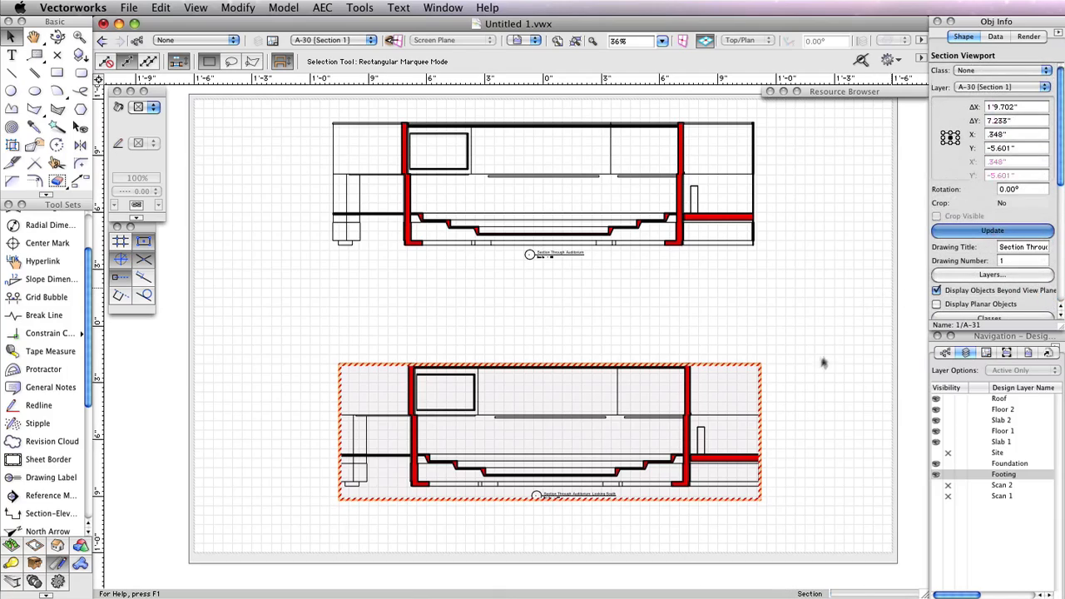
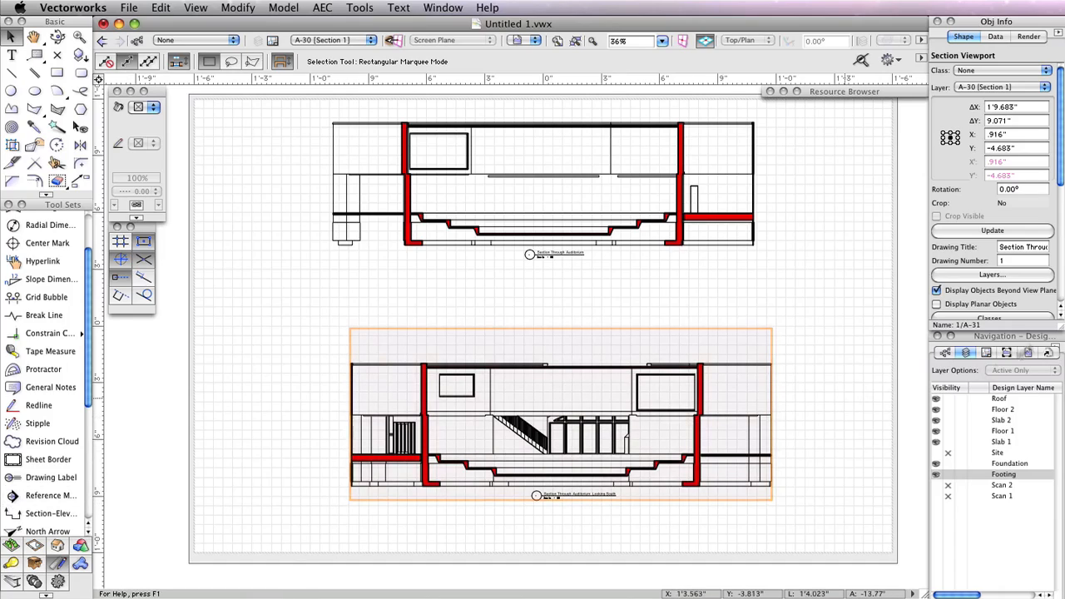
# Set the duplicate section viewport's projection to Perspective with Custom perspective type and a perspective distance of 30
pyautogui.scroll(-5, 1061, 161)
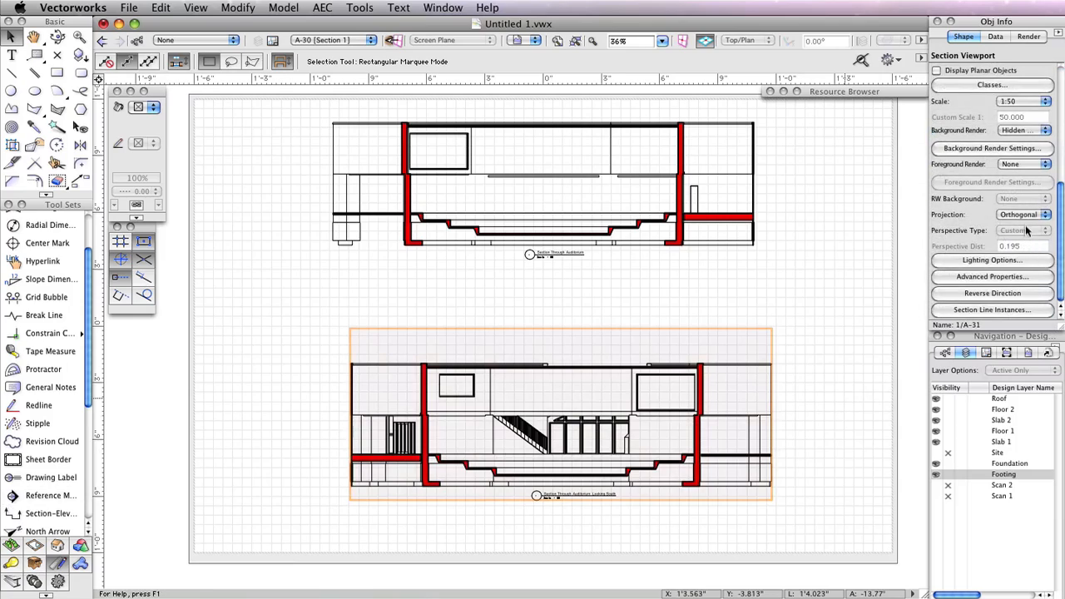
pyautogui.click(1023, 214)
pyautogui.click(1027, 224)
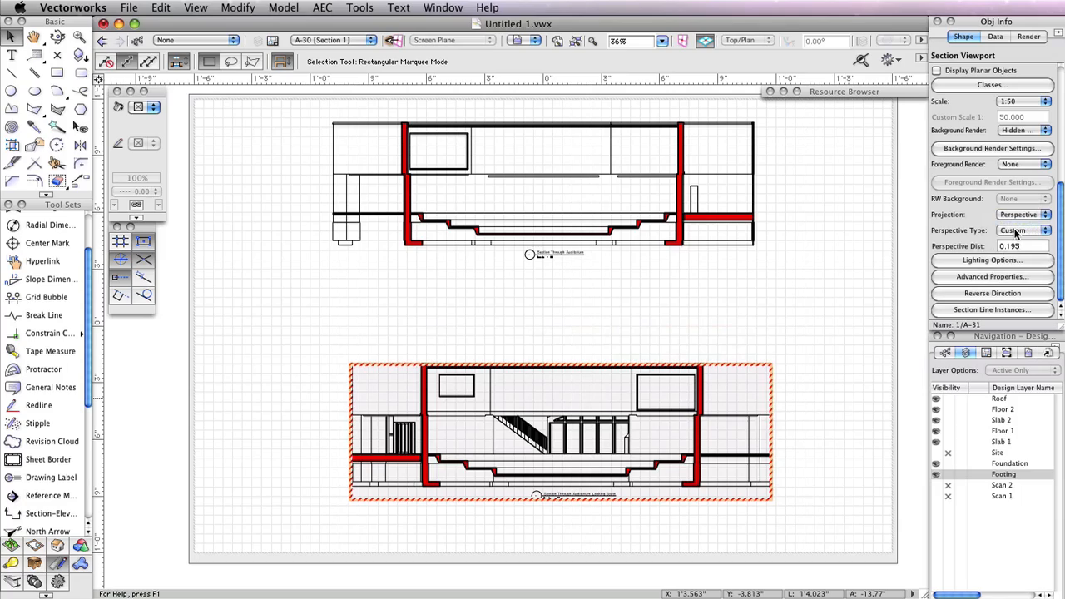
pyautogui.click(1034, 234)
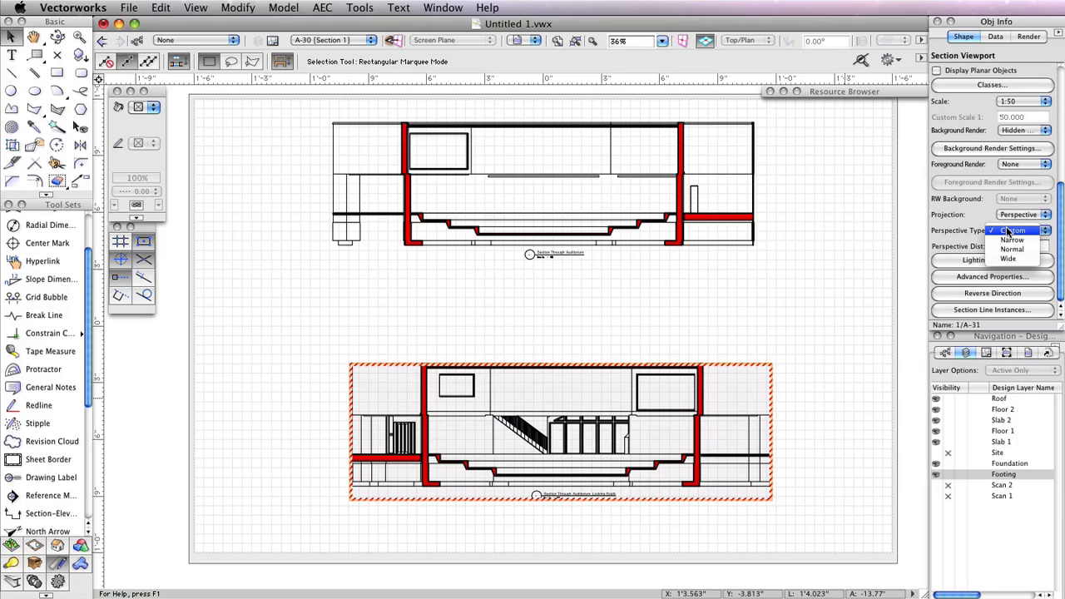
pyautogui.click(1009, 231)
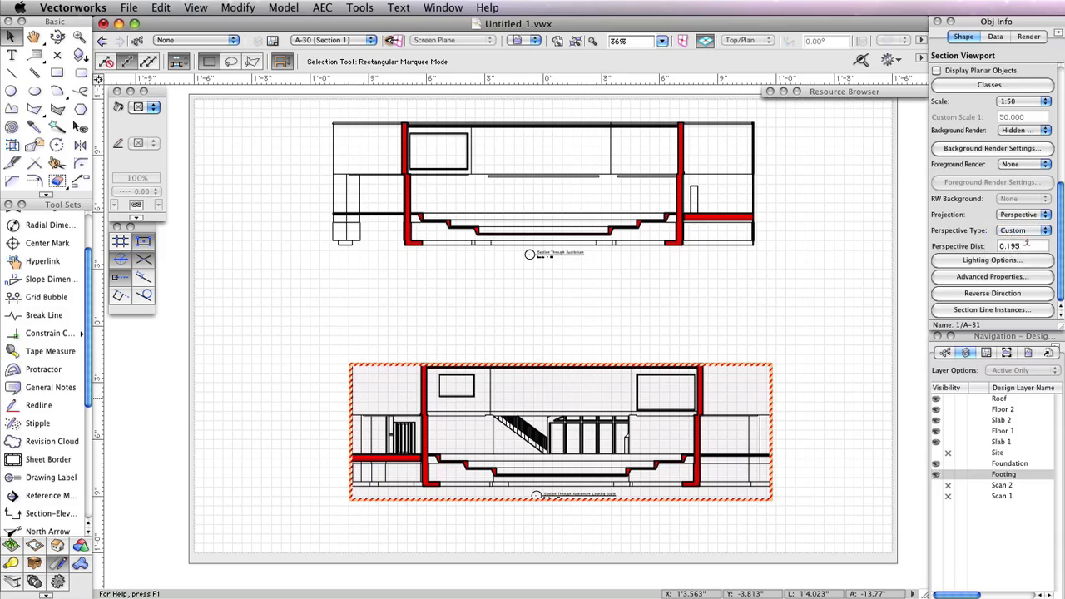
pyautogui.click(1025, 246)
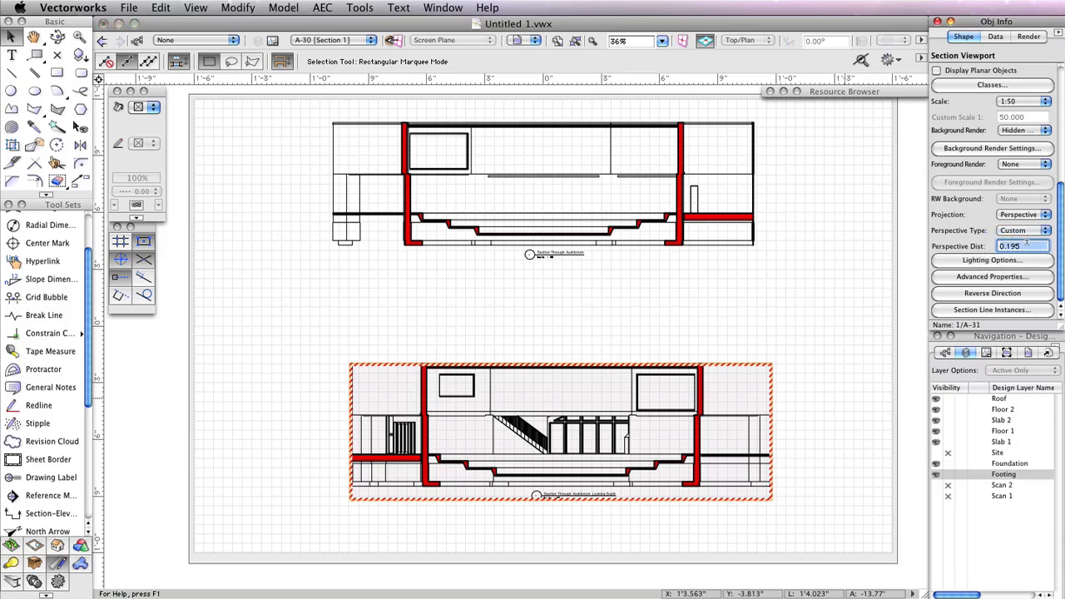
pyautogui.write('30')
pyautogui.press('Return')
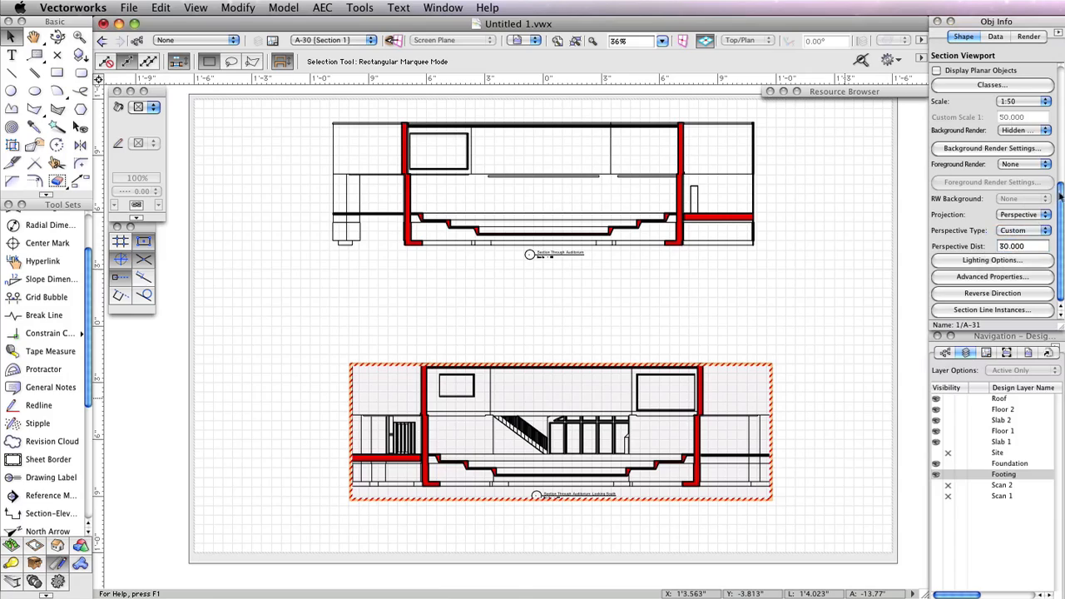
# Update the perspective section viewport and move it back below the original section viewport on the sheet
pyautogui.moveTo(1061, 199); pyautogui.dragTo(1058, 98)
pyautogui.click(987, 202)
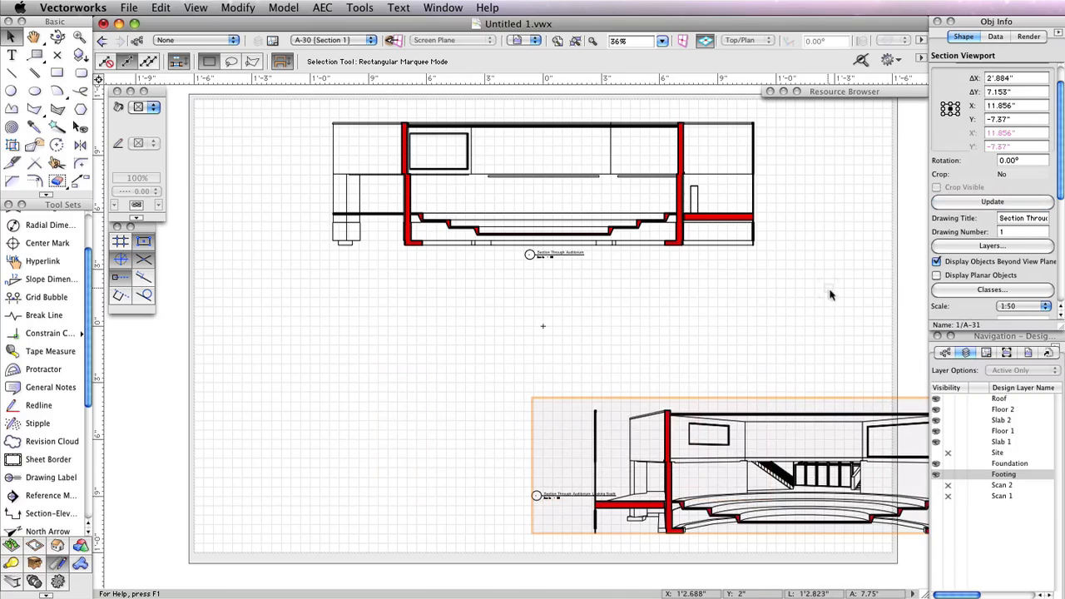
pyautogui.moveTo(822, 414); pyautogui.dragTo(594, 385)
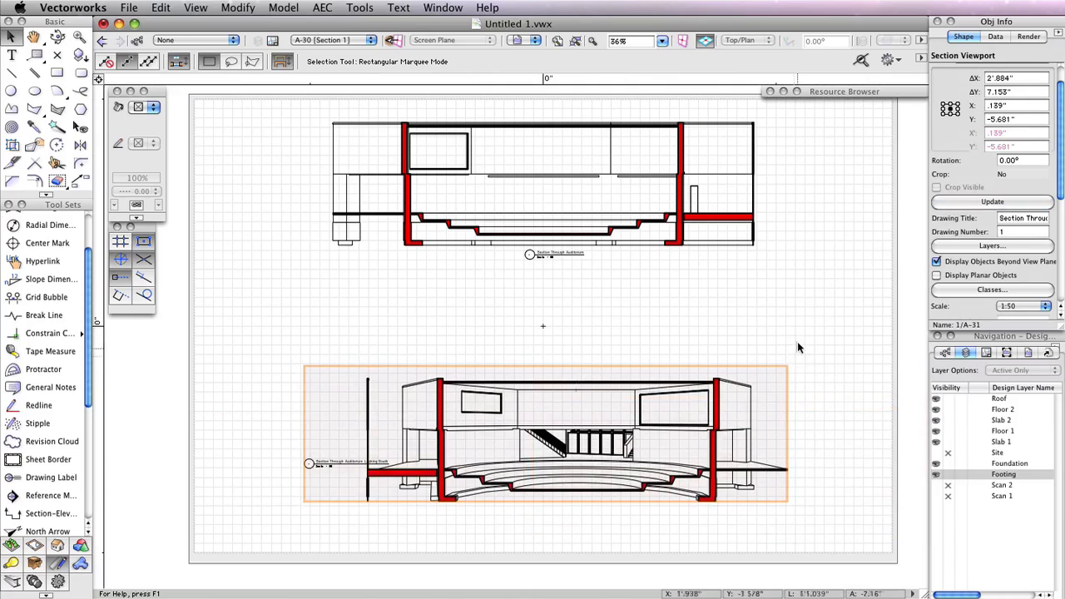
# Edit the perspective viewport's annotations to move its drawing label to the centre below the section drawing
pyautogui.rightClick(550, 366)
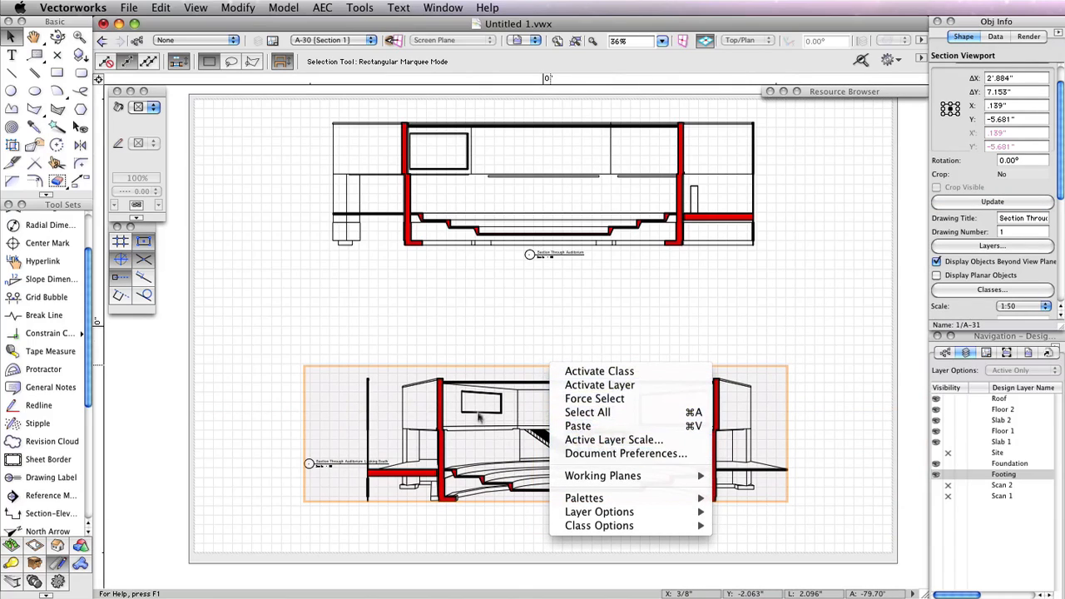
pyautogui.rightClick(480, 385)
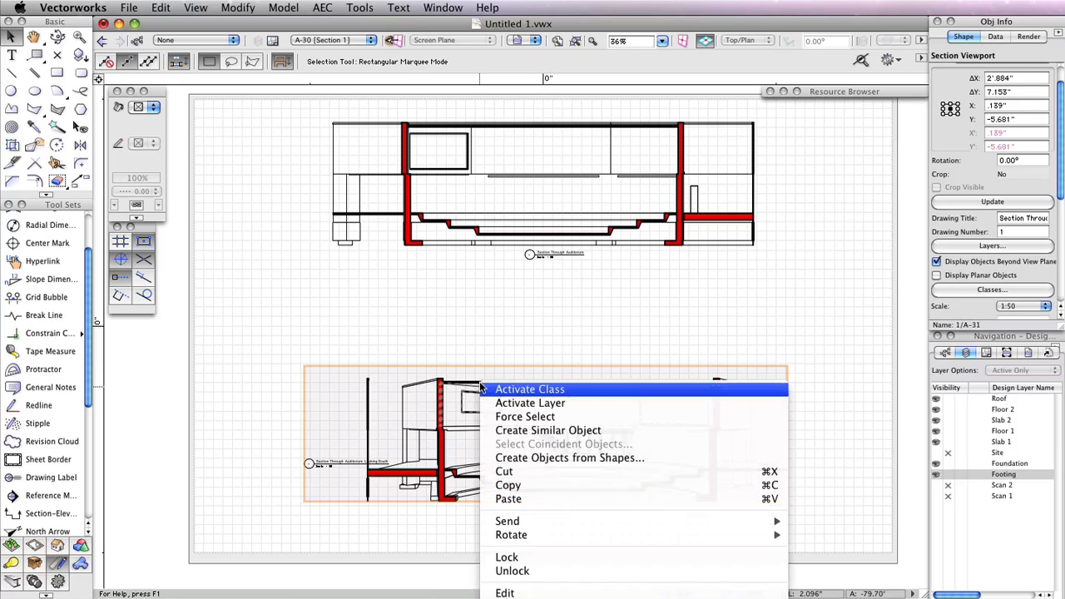
pyautogui.click(457, 309)
pyautogui.moveTo(502, 319); pyautogui.dragTo(499, 235, button='middle')
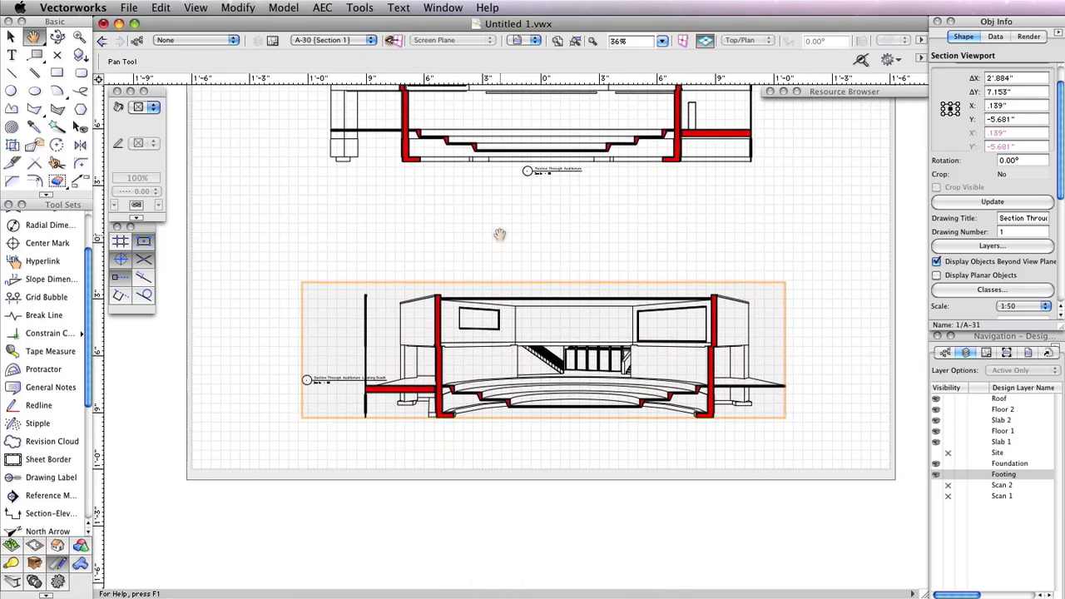
pyautogui.rightClick(482, 357)
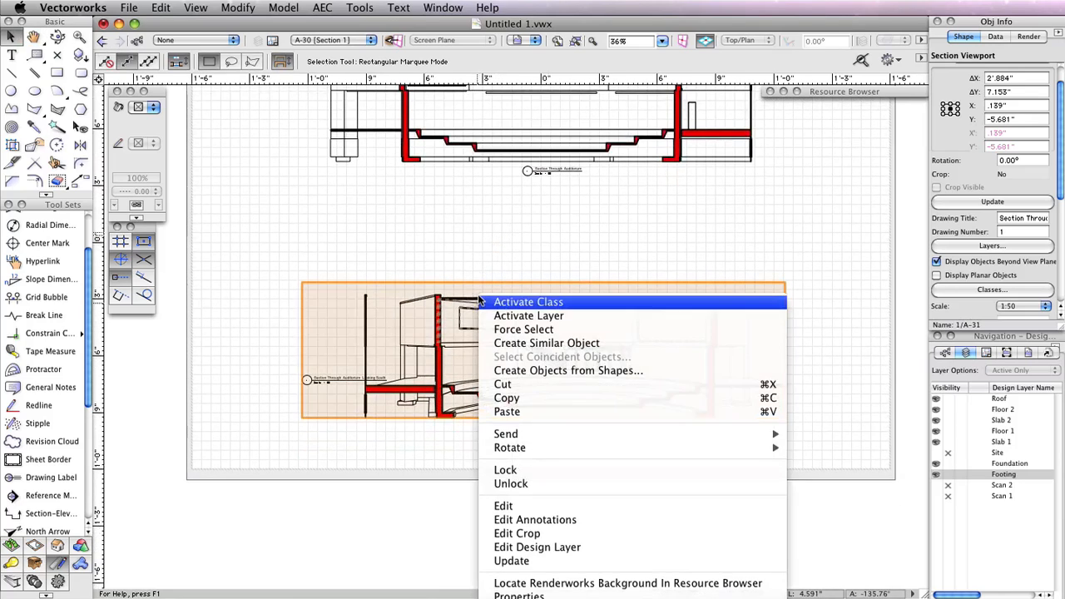
pyautogui.click(595, 515)
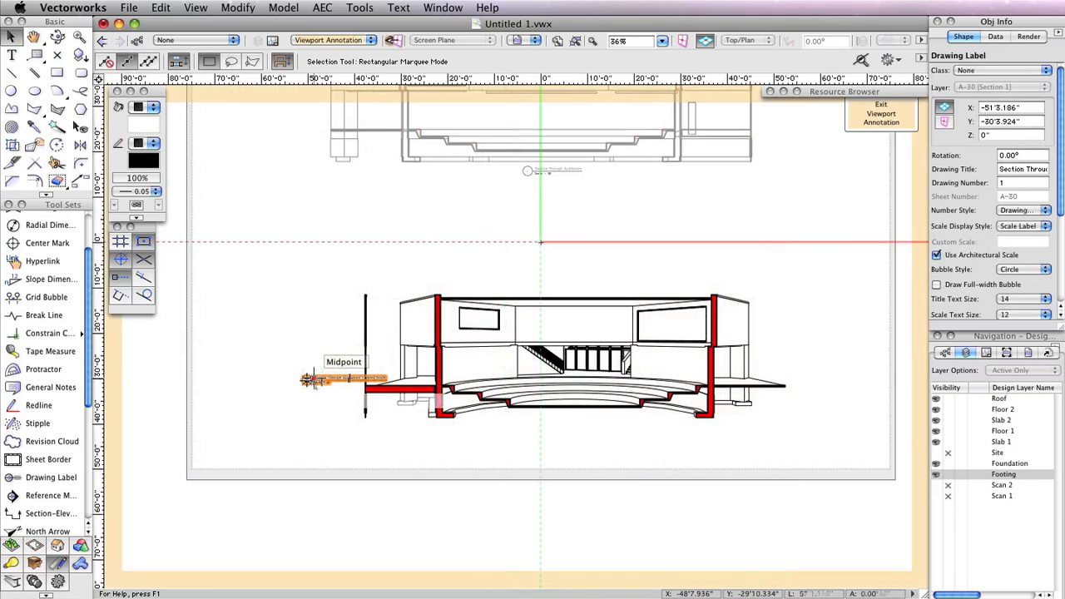
pyautogui.moveTo(343, 379)
pyautogui.mouseDown()
pyautogui.moveTo(532, 440)
pyautogui.moveTo(533, 427)
pyautogui.mouseUp()
pyautogui.click(881, 114)
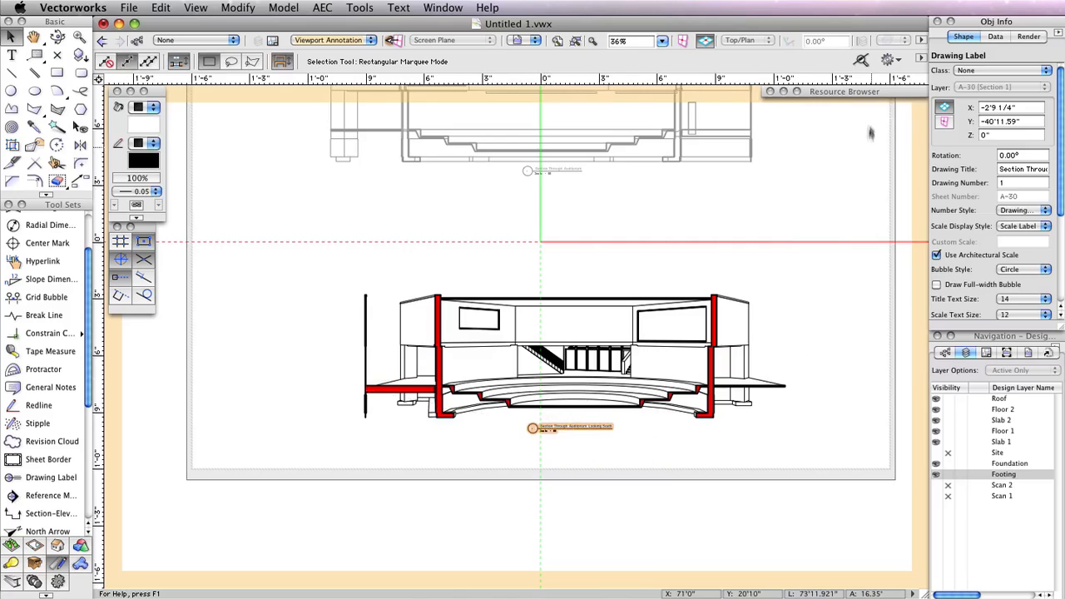
# Nudge the perspective viewport left to line up with the original, then select both section viewports and update them
pyautogui.scroll(3, 765, 316)
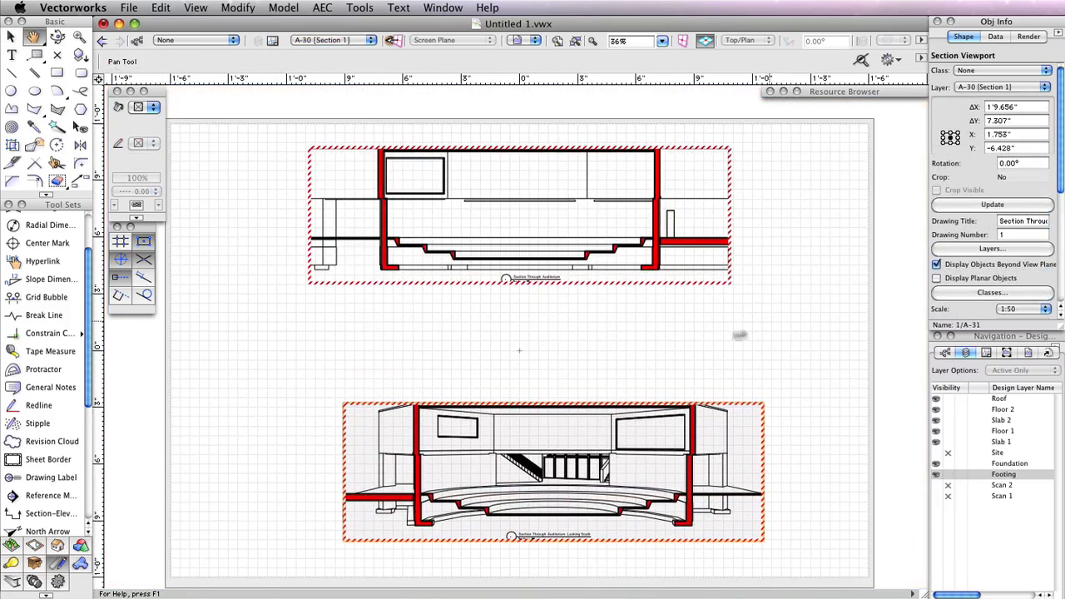
pyautogui.moveTo(551, 402); pyautogui.dragTo(523, 405)
pyautogui.click(666, 248)
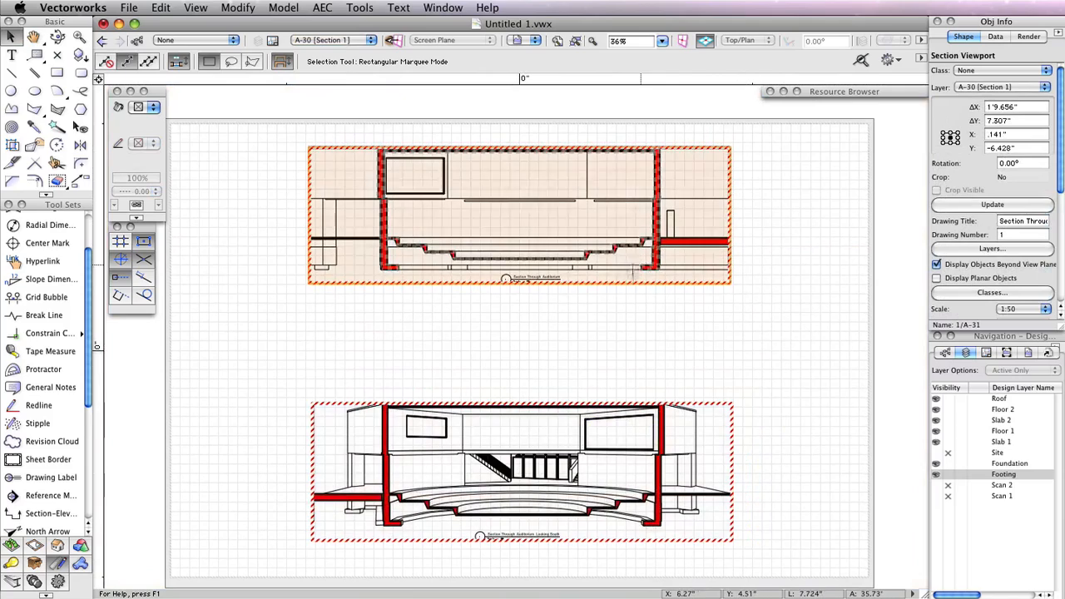
pyautogui.keyDown('shift'); pyautogui.click(641, 391); pyautogui.keyUp('shift')
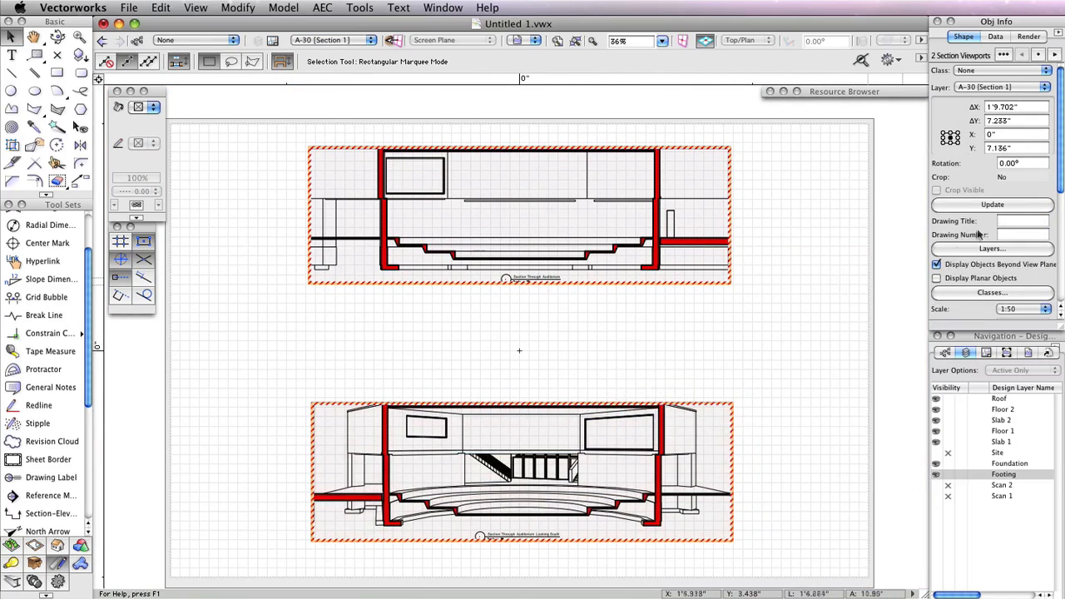
pyautogui.click(992, 205)
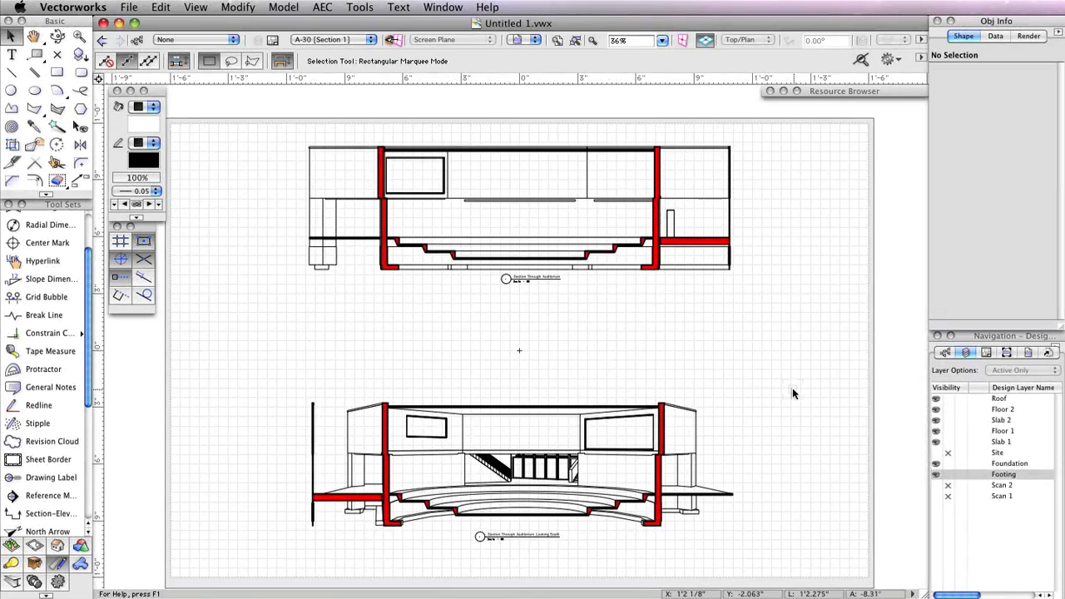
# Switch to the A-10 Elevations 1 sheet layer and update all of its viewports
pyautogui.click(987, 352)
pyautogui.click(941, 394)
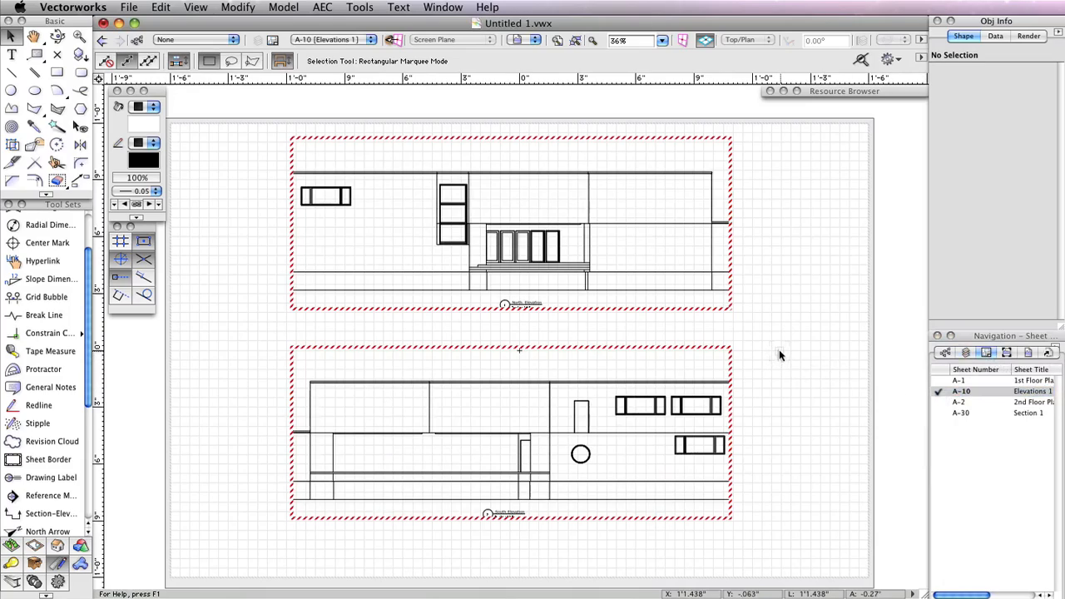
pyautogui.press('super+a')
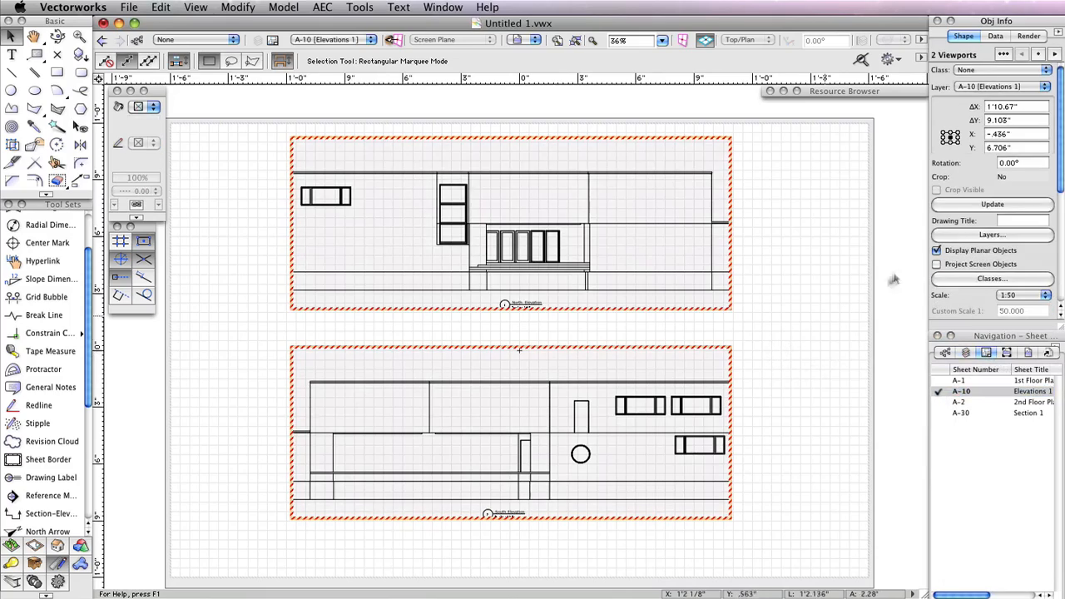
pyautogui.click(963, 208)
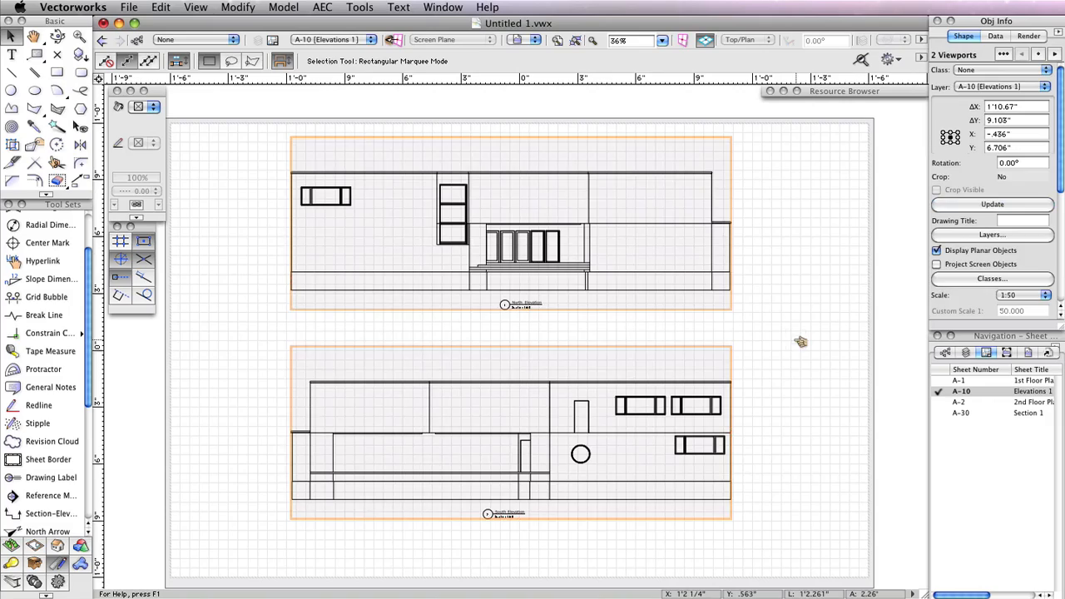
pyautogui.click(796, 344)
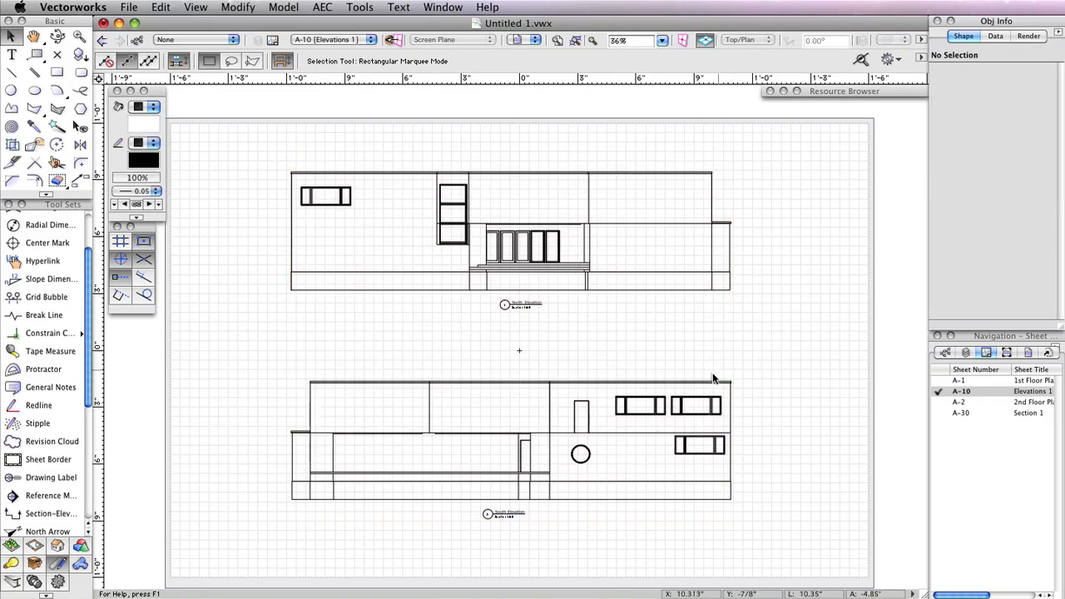
# Set the South Elevation viewport's layer visibility to show the Site layer and hide the Foundation layer
pyautogui.click(647, 382)
pyautogui.click(992, 234)
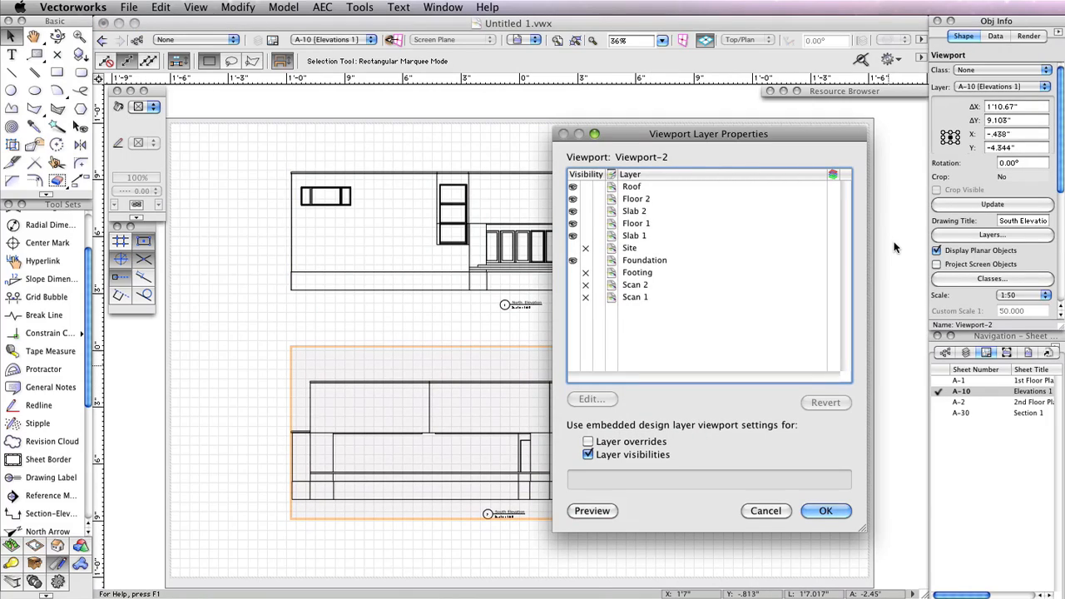
pyautogui.click(571, 249)
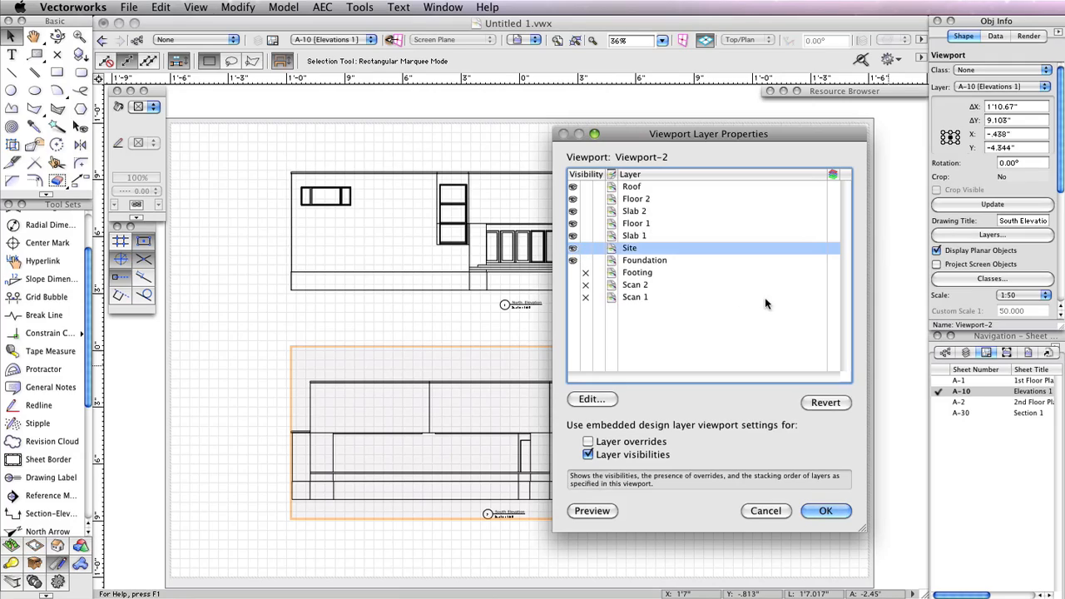
pyautogui.click(586, 261)
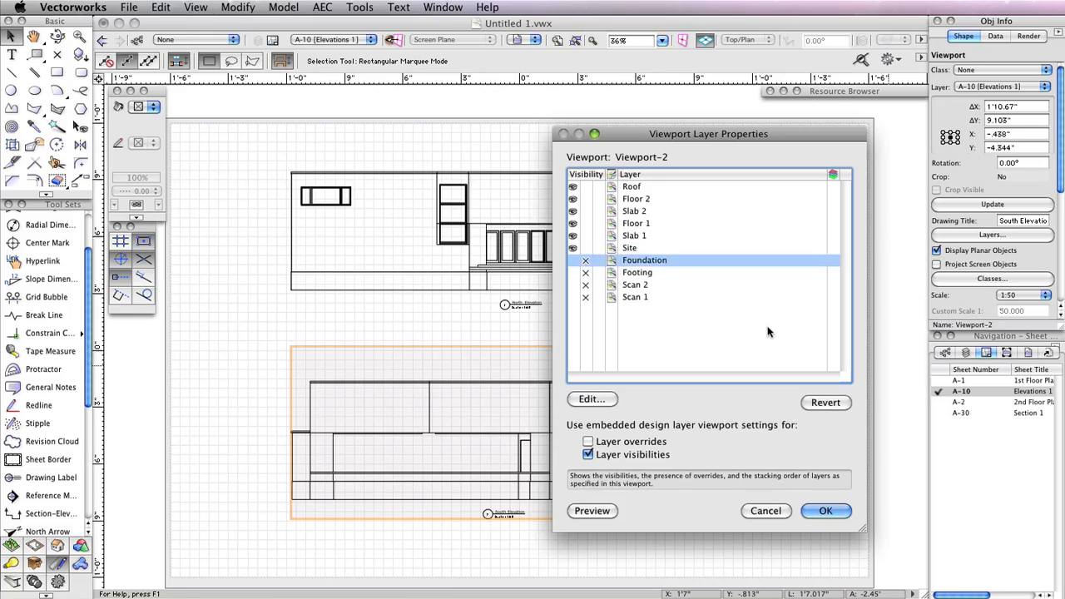
pyautogui.click(831, 510)
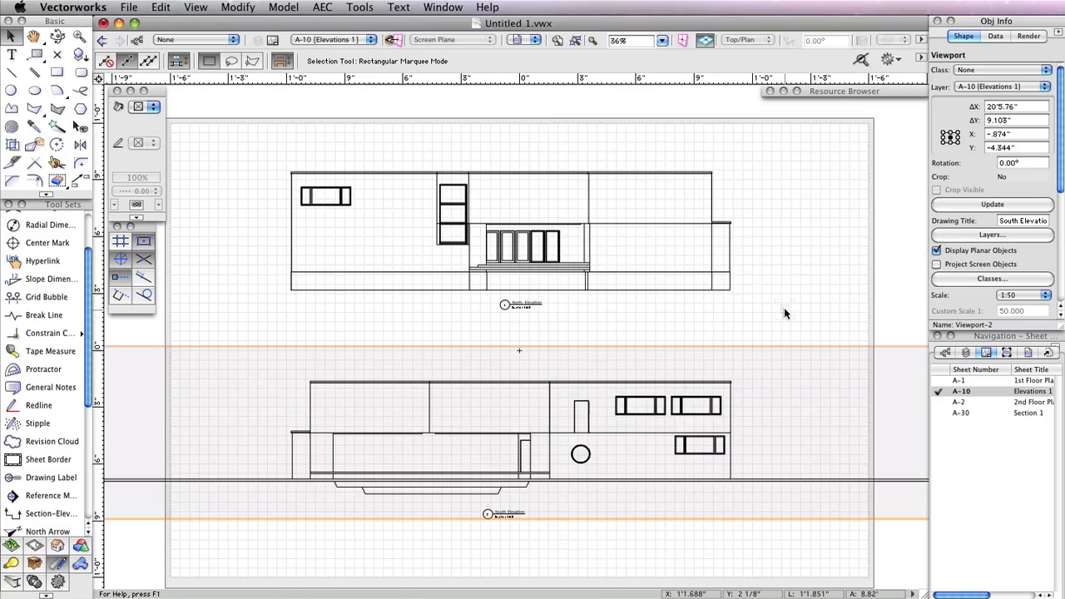
# Crop the South Elevation viewport with a rectangle drawn closely around the building elevation, then exit the crop edit
pyautogui.scroll(-2, 783, 307)
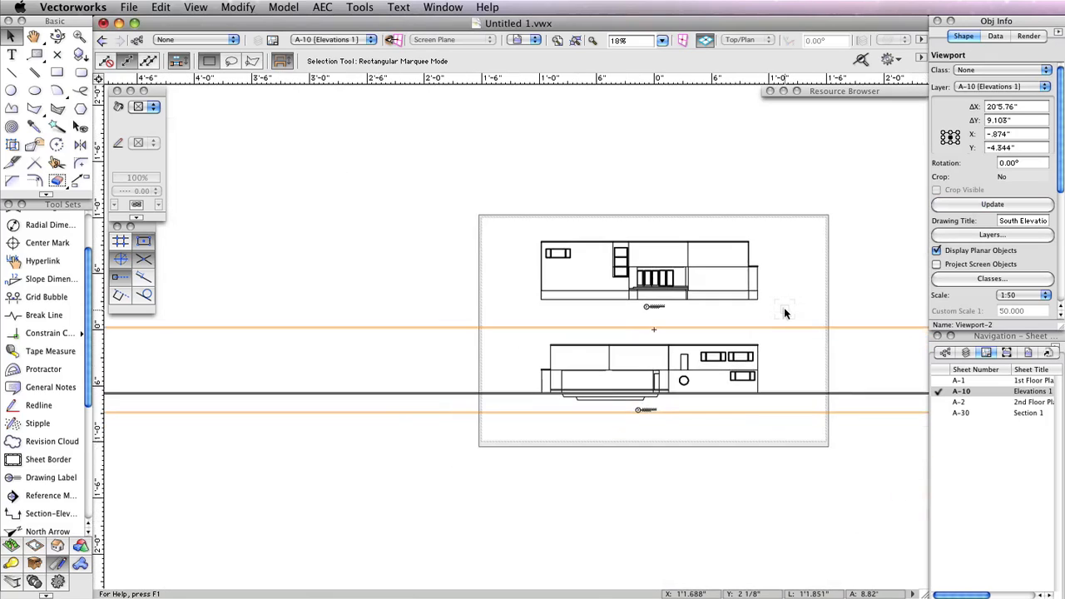
pyautogui.moveTo(849, 302); pyautogui.dragTo(778, 297)
pyautogui.scroll(-3, 760, 297)
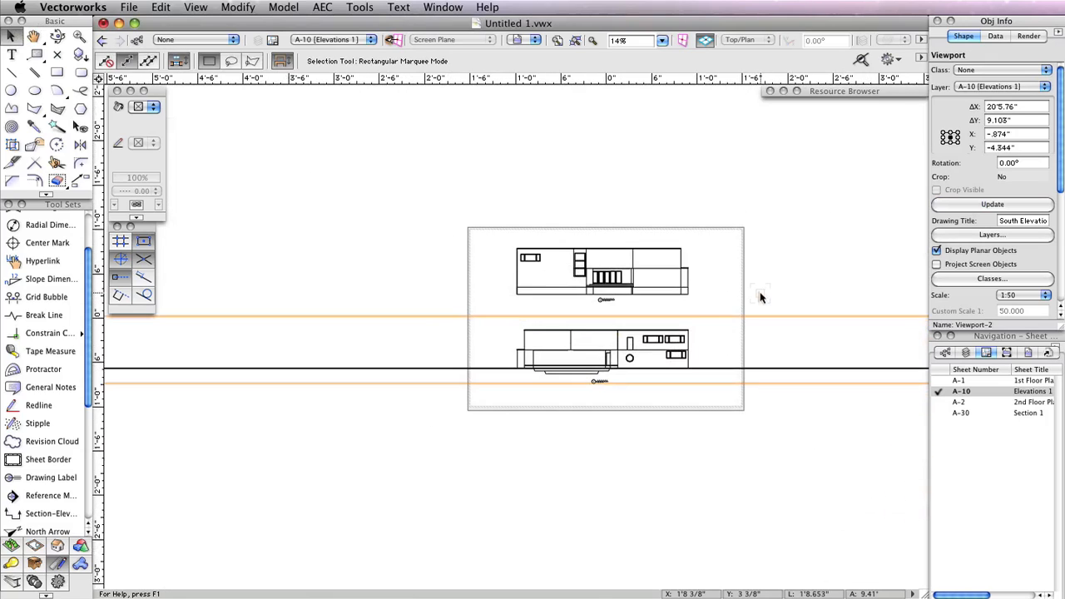
pyautogui.moveTo(811, 300); pyautogui.dragTo(704, 304, button='middle')
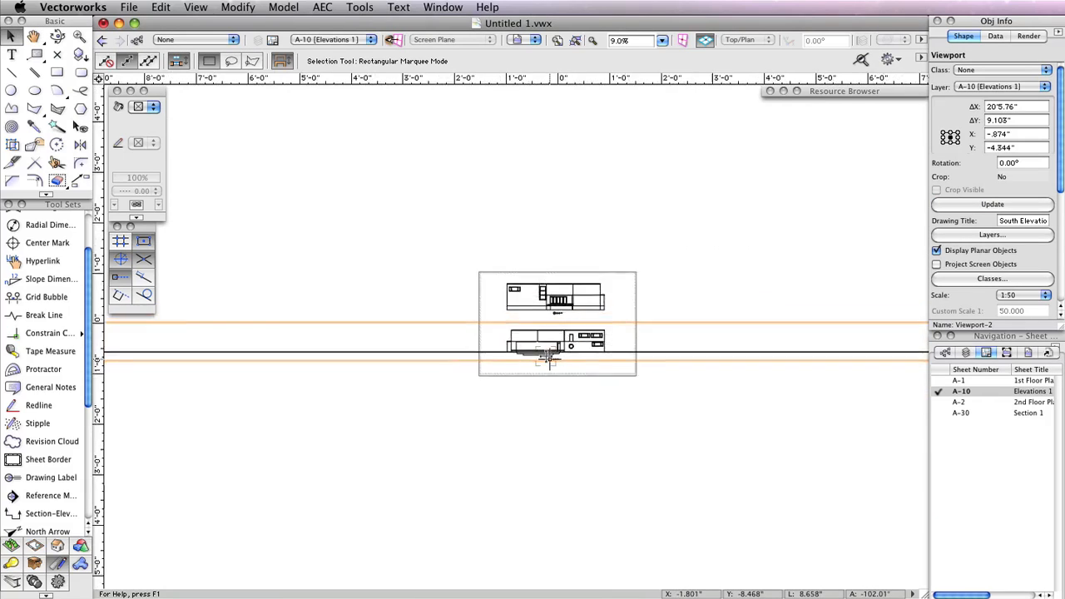
pyautogui.scroll(3, 553, 359)
pyautogui.scroll(2, 545, 355)
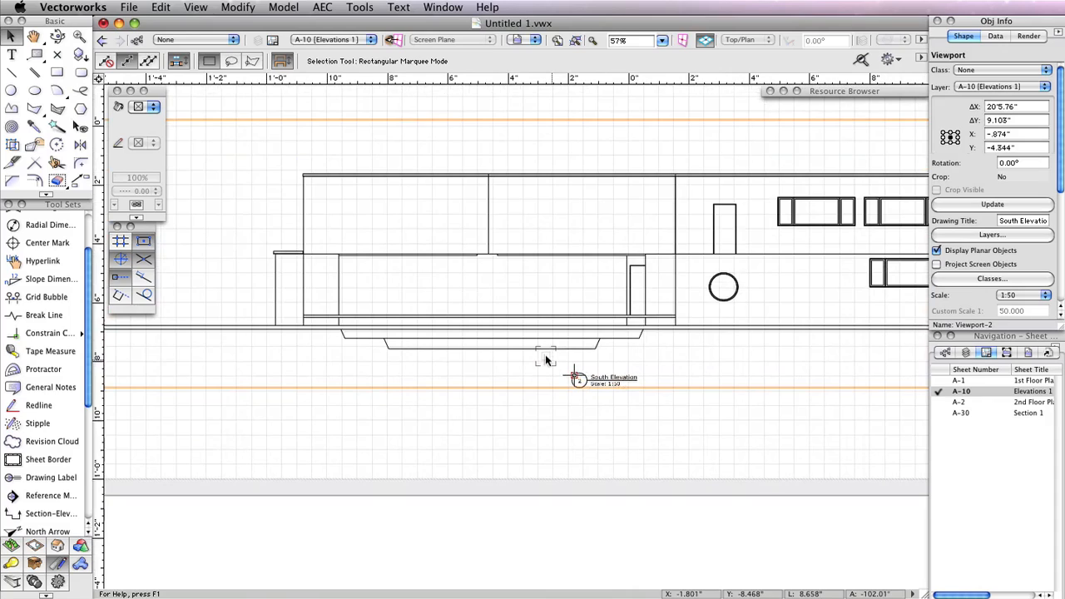
pyautogui.scroll(-3, 546, 355)
pyautogui.scroll(-1, 545, 359)
pyautogui.scroll(2, 549, 359)
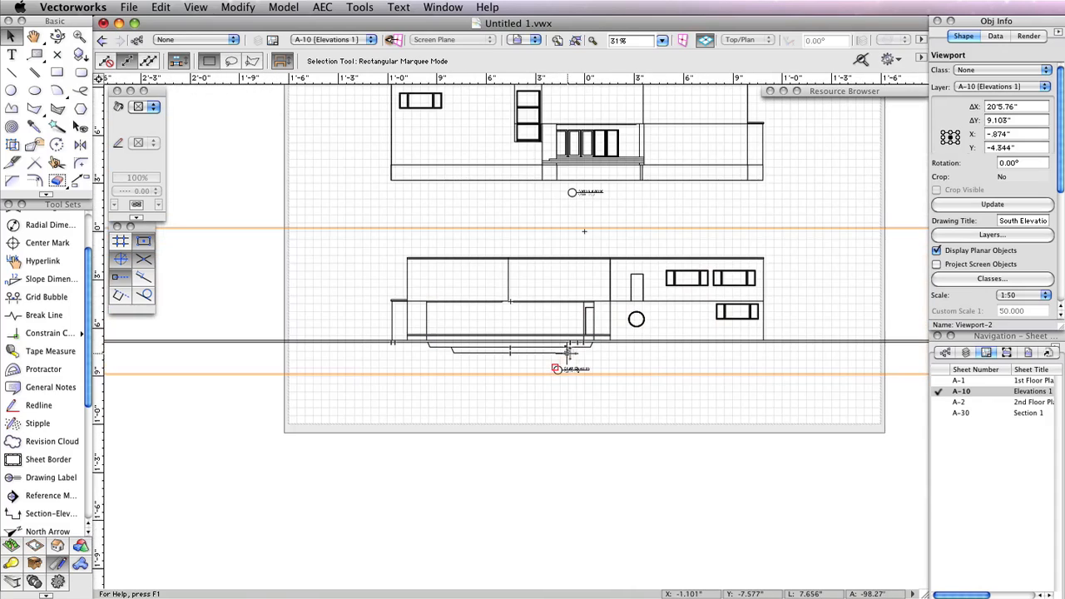
pyautogui.scroll(2, 636, 359)
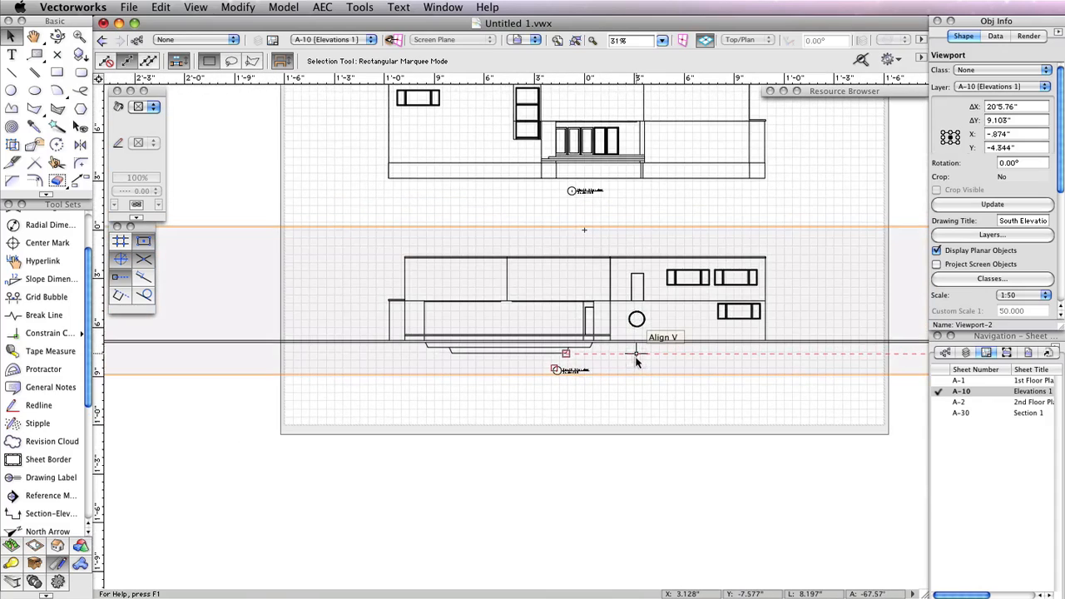
pyautogui.moveTo(635, 357); pyautogui.dragTo(627, 377, button='middle')
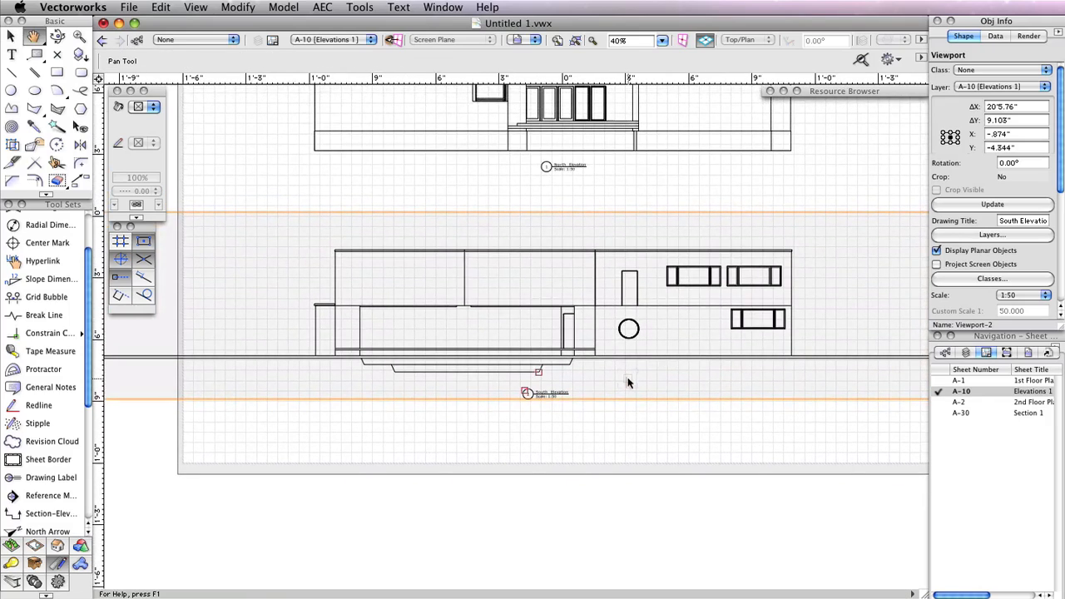
pyautogui.doubleClick(445, 244)
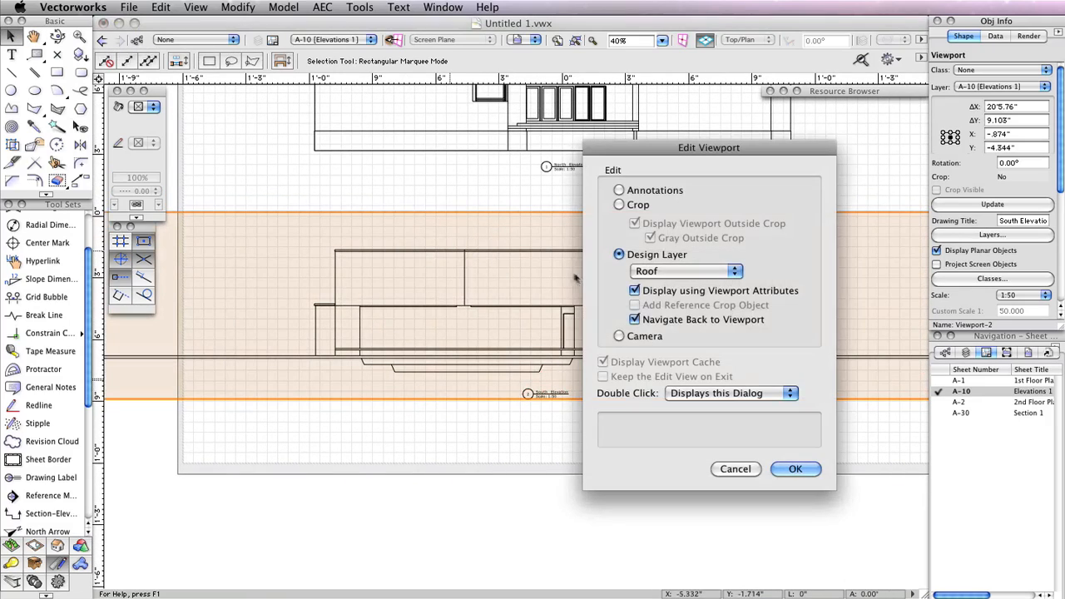
pyautogui.click(625, 191)
pyautogui.click(640, 204)
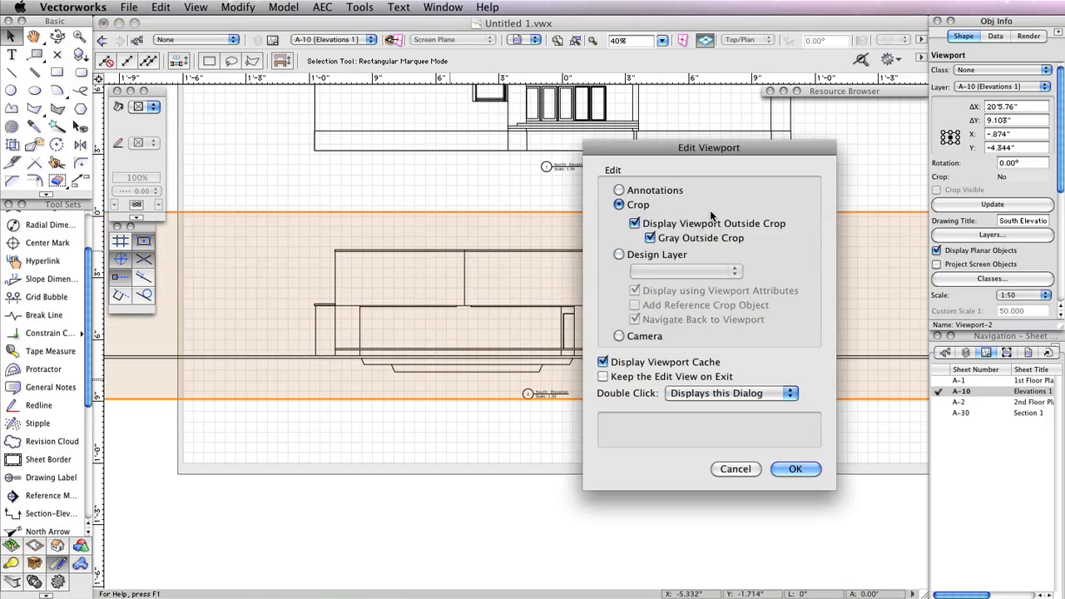
pyautogui.click(797, 469)
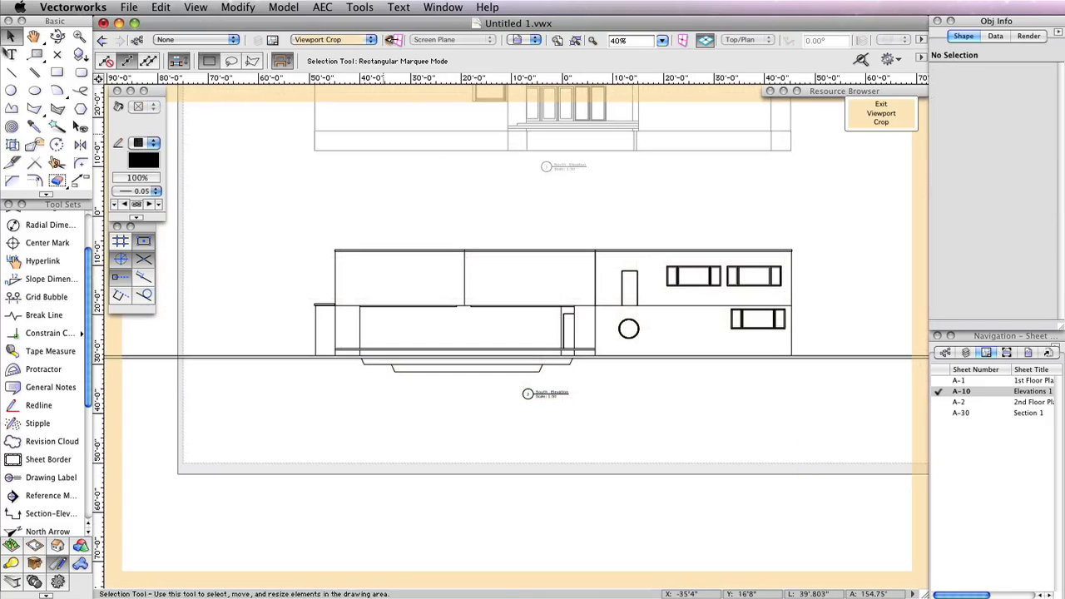
pyautogui.click(56, 72)
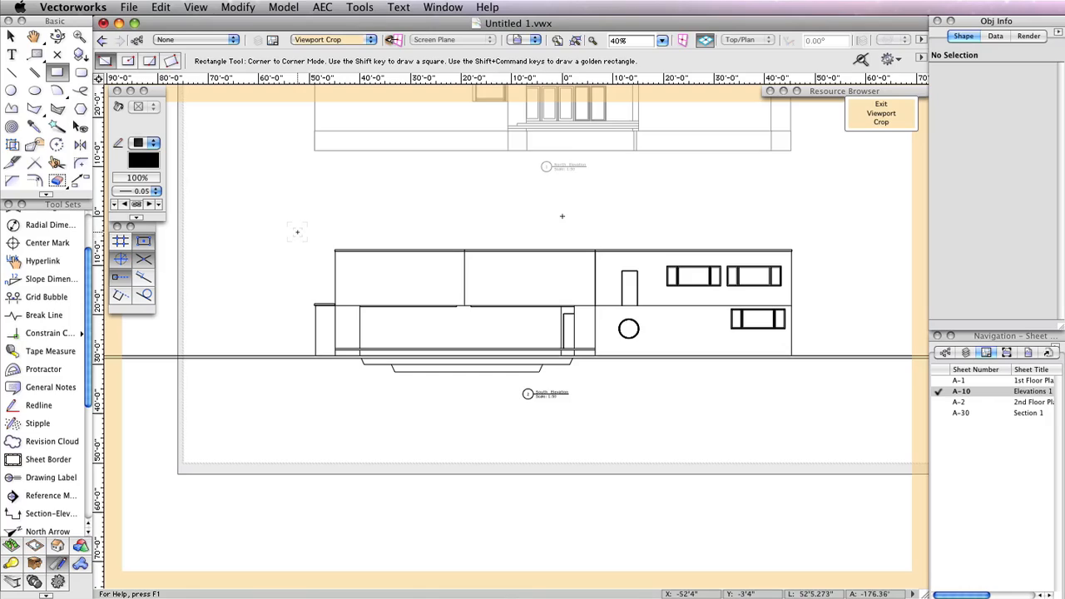
pyautogui.moveTo(298, 232)
pyautogui.mouseDown()
pyautogui.moveTo(350, 318)
pyautogui.moveTo(482, 391)
pyautogui.moveTo(672, 391)
pyautogui.moveTo(809, 372)
pyautogui.moveTo(811, 360)
pyautogui.mouseUp()
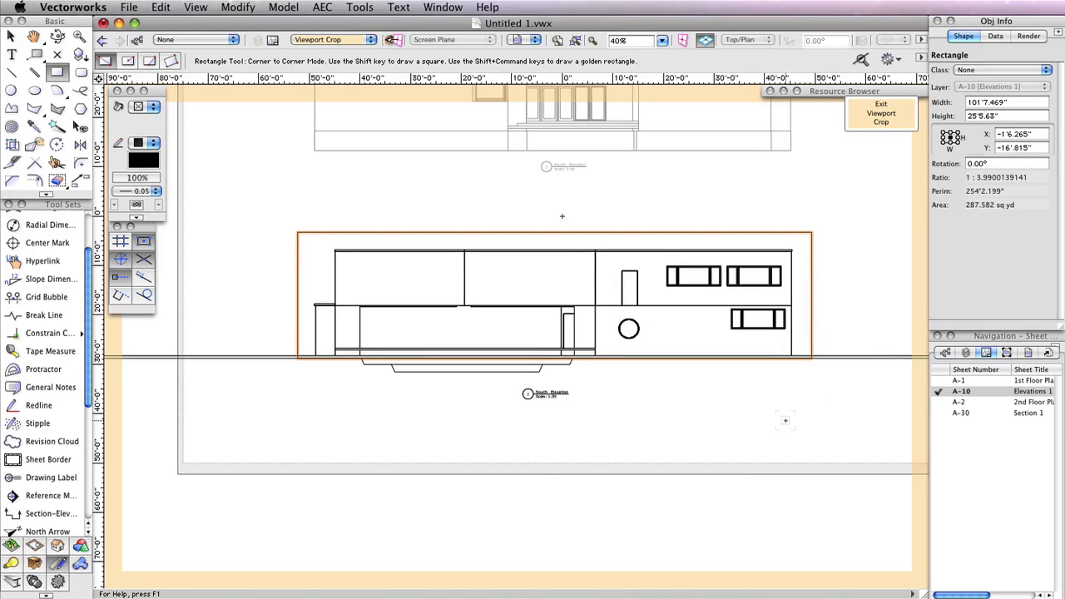
pyautogui.click(881, 113)
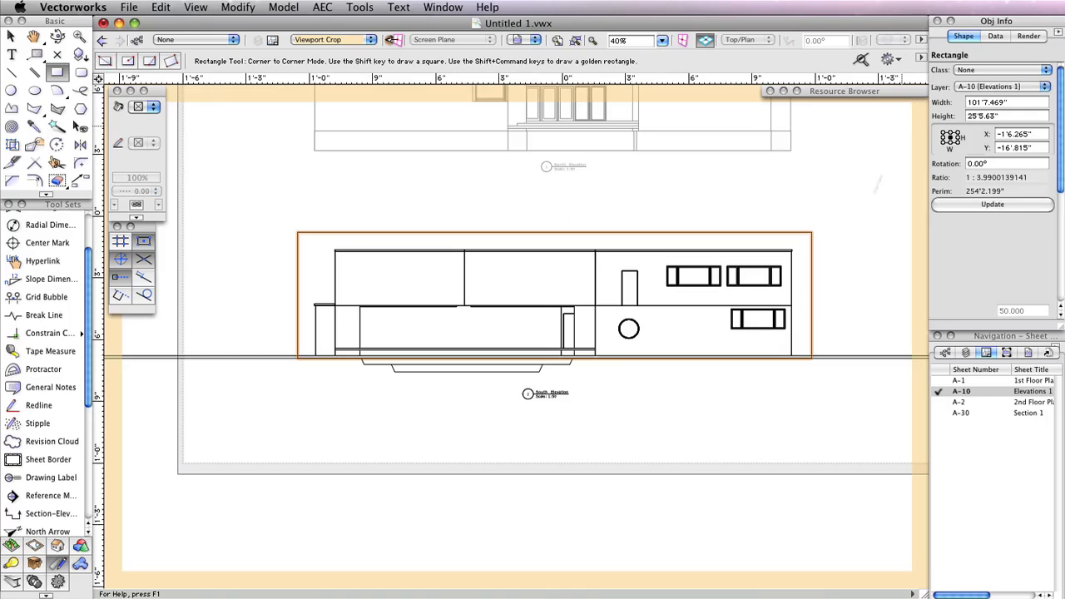
# Update the cropped South Elevation viewport
pyautogui.moveTo(561, 216); pyautogui.dragTo(559, 282, button='middle')
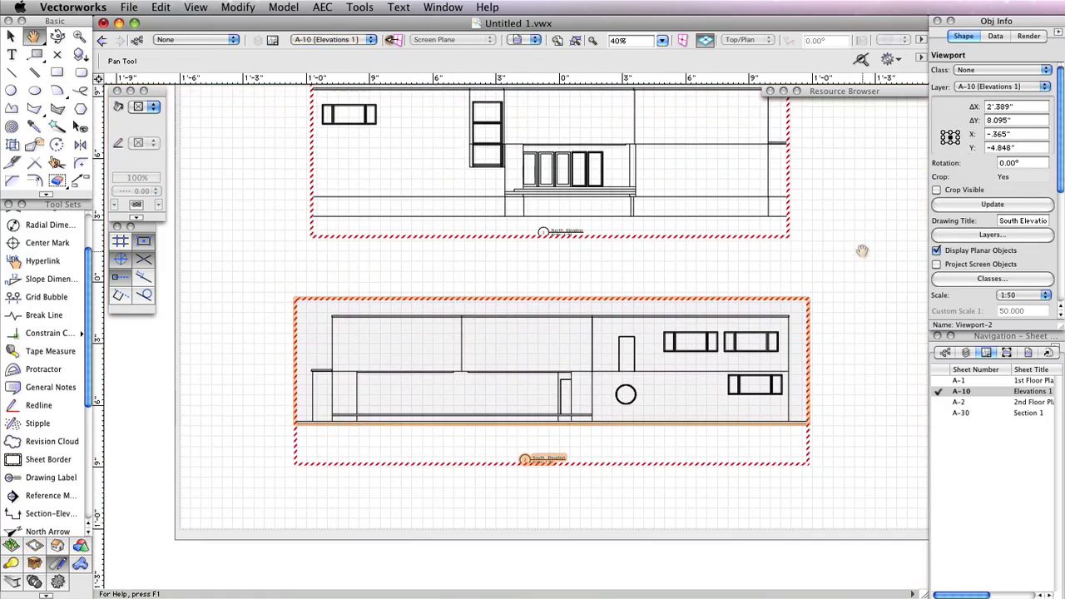
pyautogui.press('x')
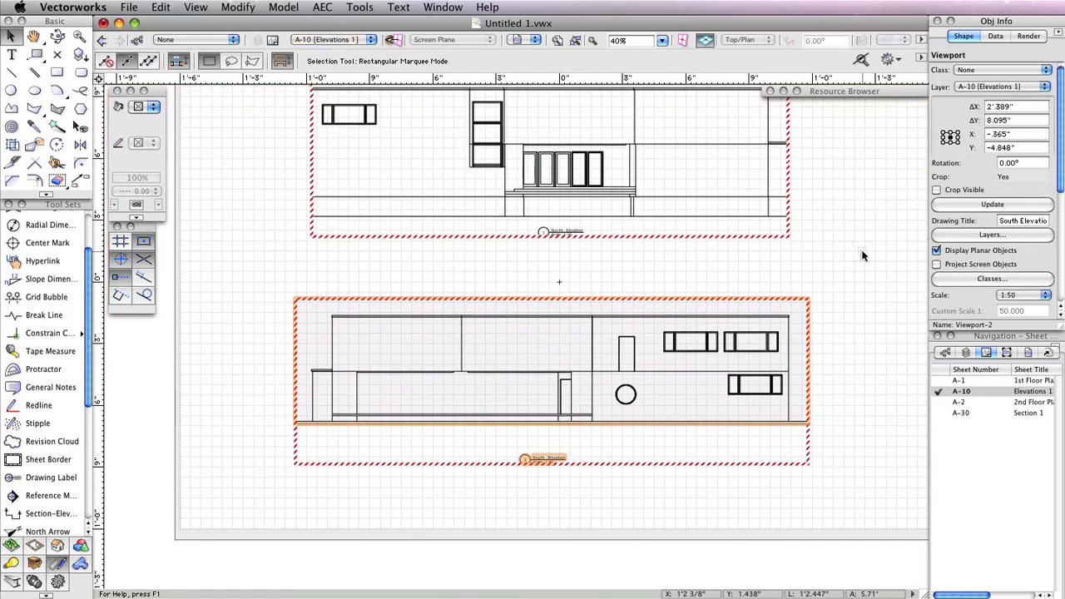
pyautogui.click(971, 208)
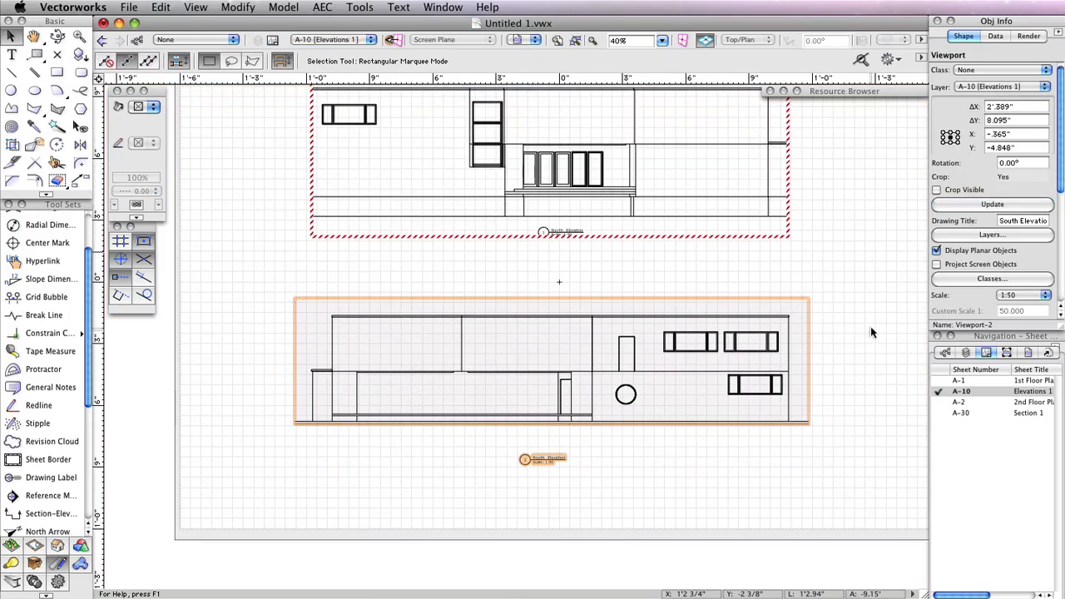
pyautogui.click(851, 306)
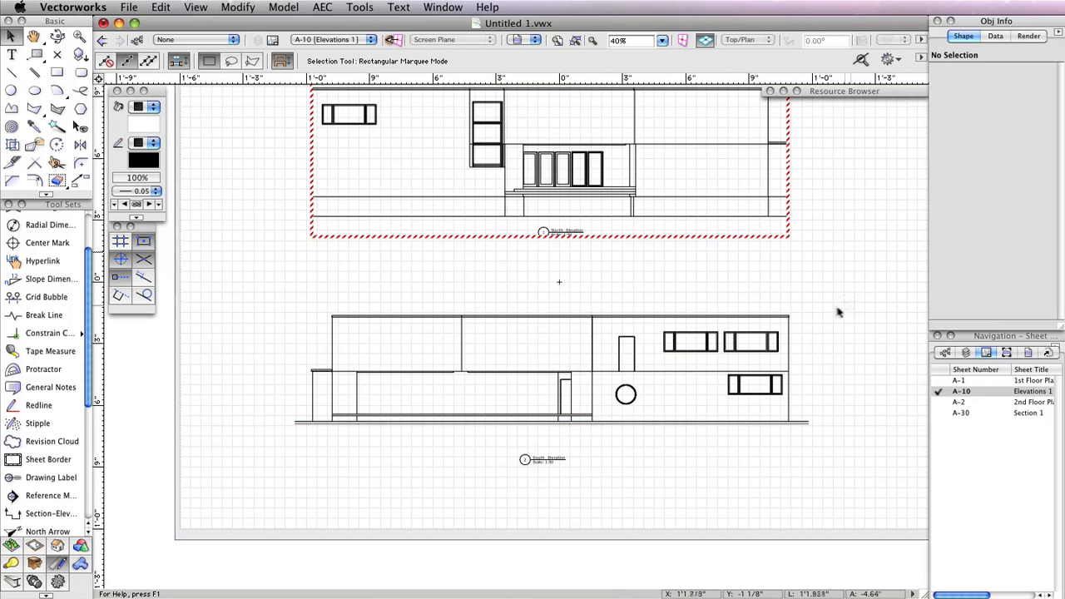
pyautogui.click(793, 308)
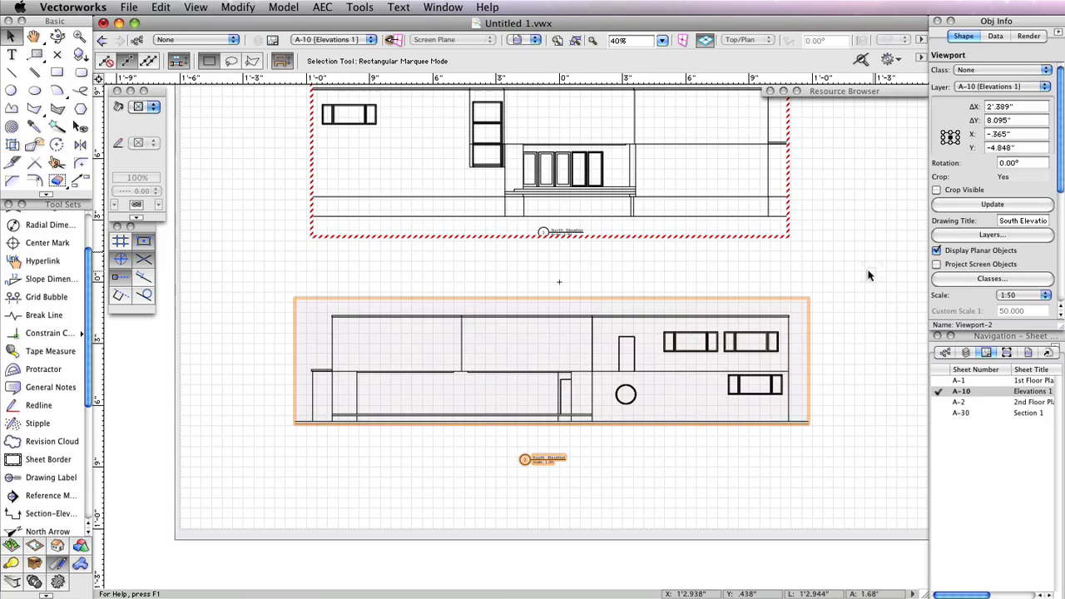
pyautogui.click(868, 274)
# Set the South Elevation viewport's background render to OpenGL and its foreground render to Hidden Line
pyautogui.scroll(2, 860, 241)
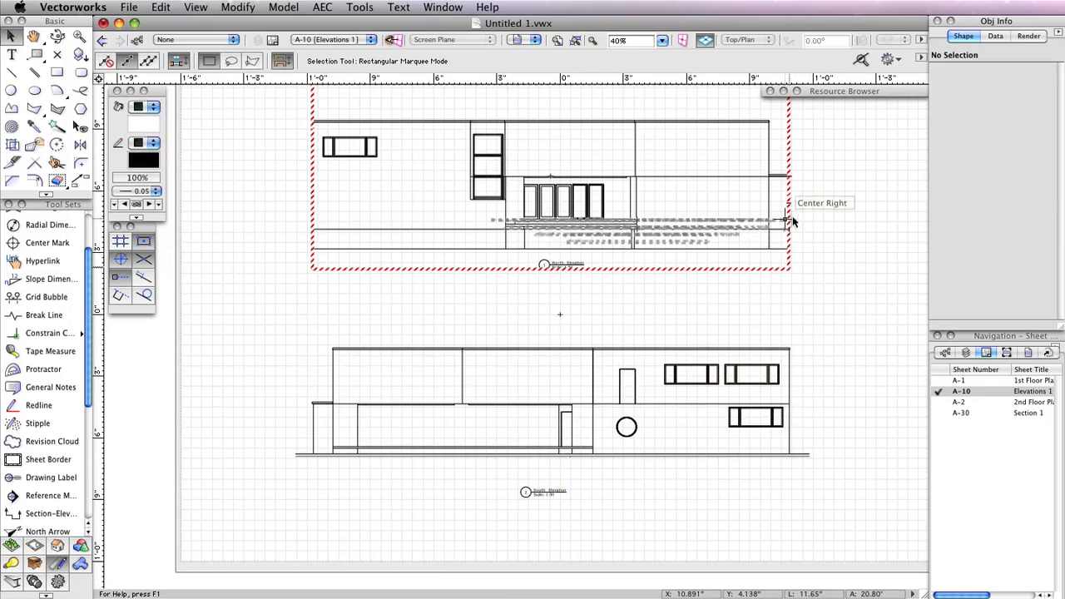
pyautogui.moveTo(861, 307); pyautogui.dragTo(861, 295, button='middle')
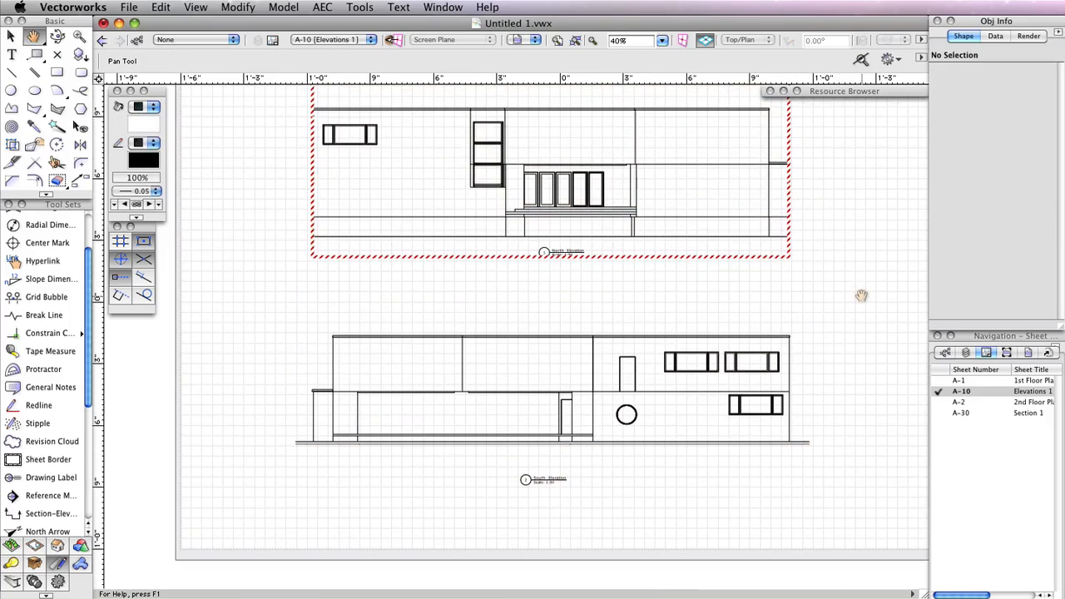
pyautogui.click(787, 227)
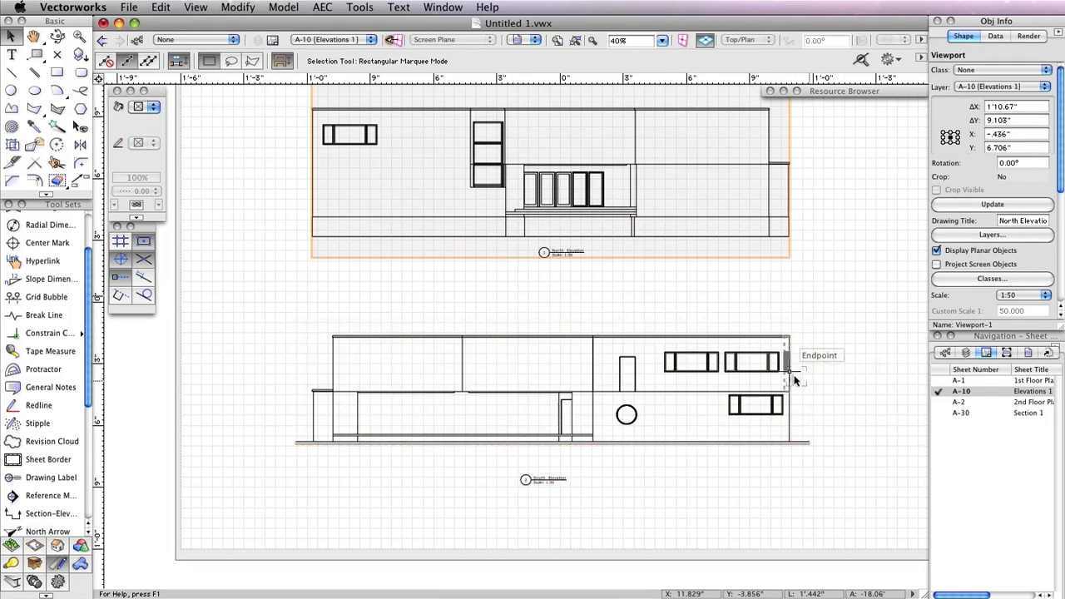
pyautogui.click(792, 433)
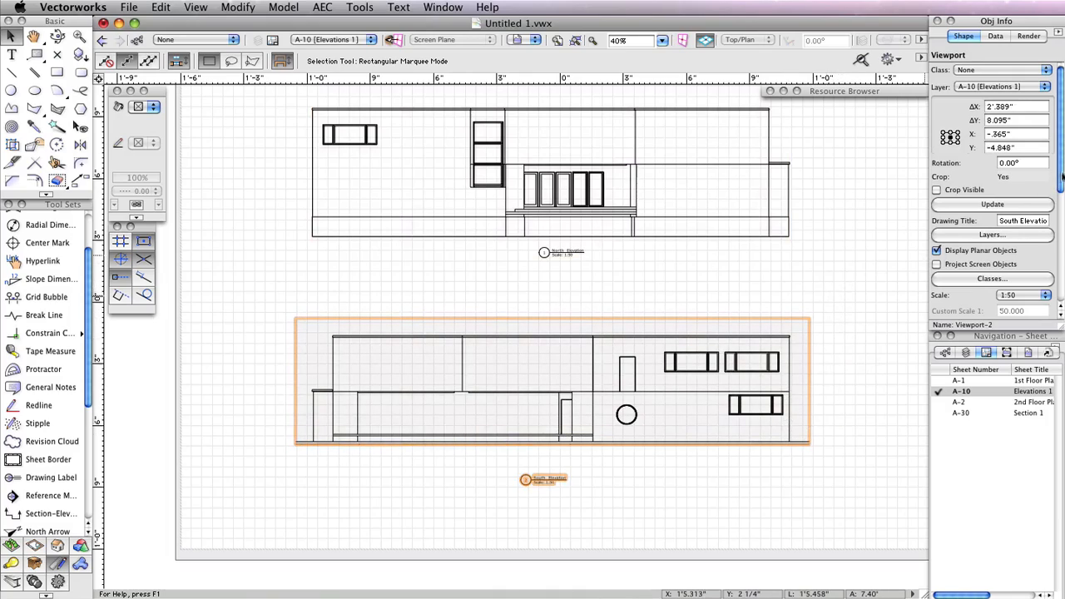
pyautogui.moveTo(1061, 176); pyautogui.dragTo(1061, 270)
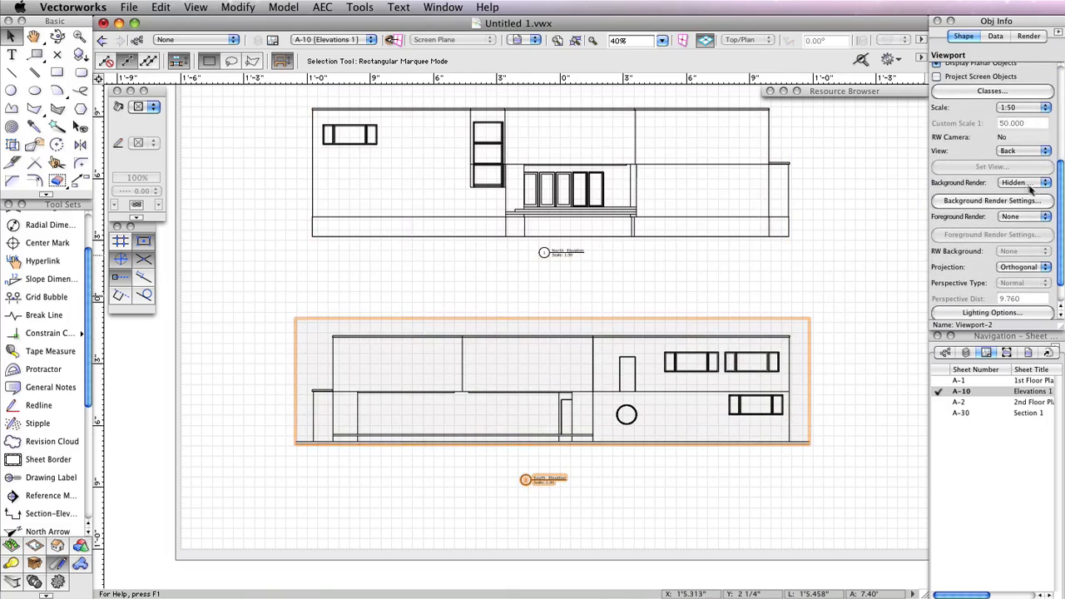
pyautogui.click(1030, 182)
pyautogui.click(1017, 207)
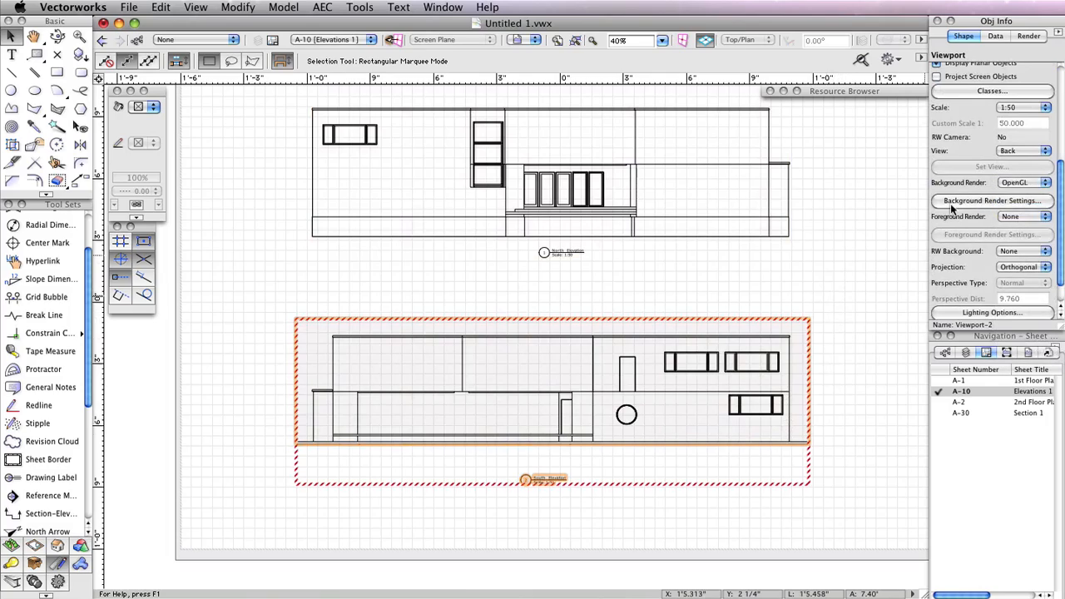
pyautogui.click(1030, 216)
pyautogui.click(969, 254)
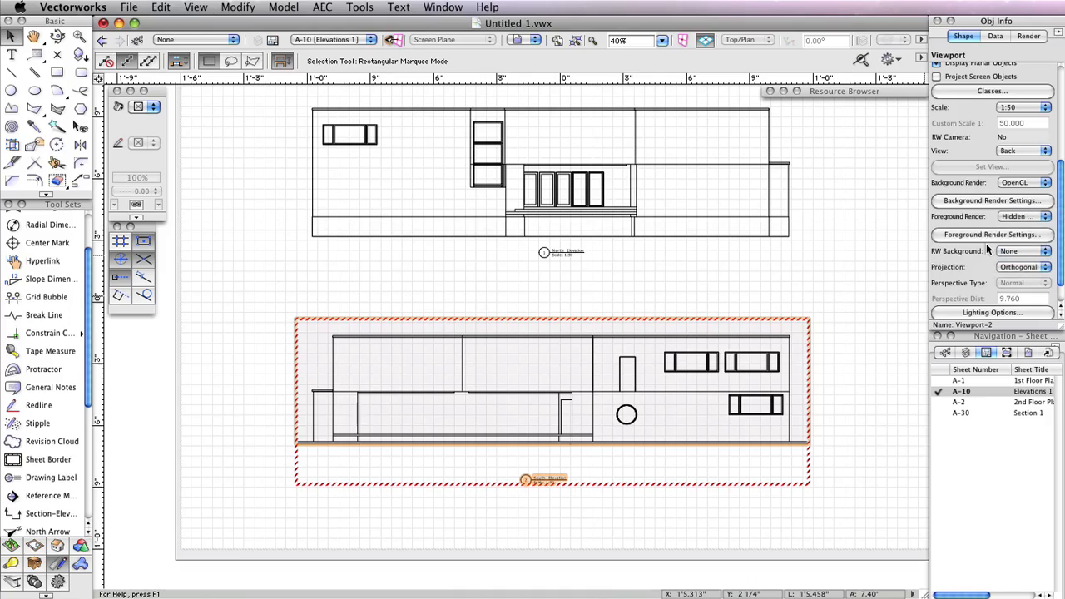
# In the foreground hidden line render settings, set the viewport default sketch style to Certain
pyautogui.click(981, 238)
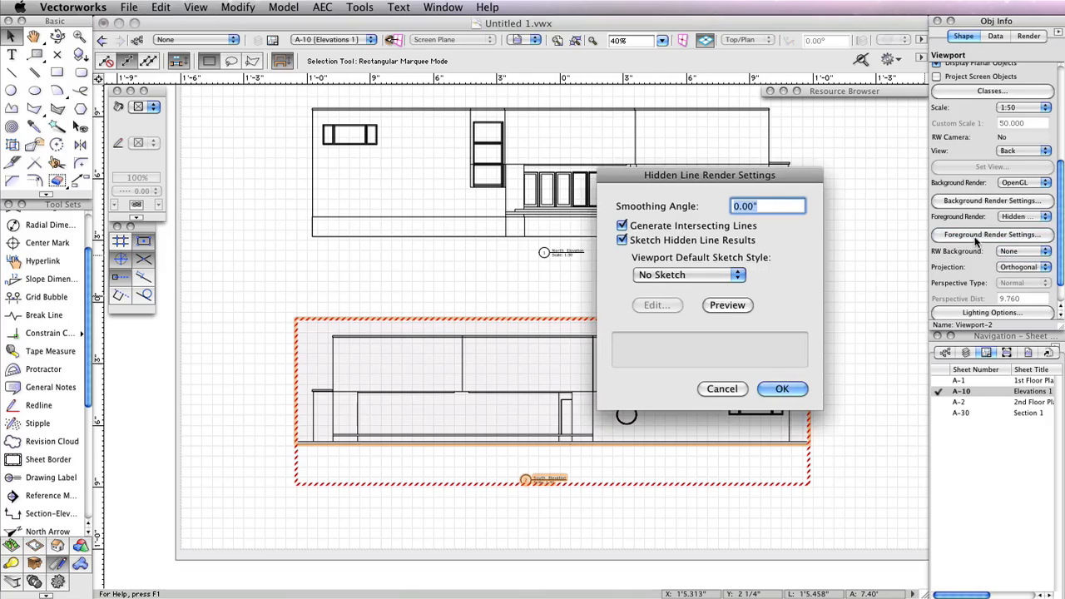
pyautogui.click(714, 226)
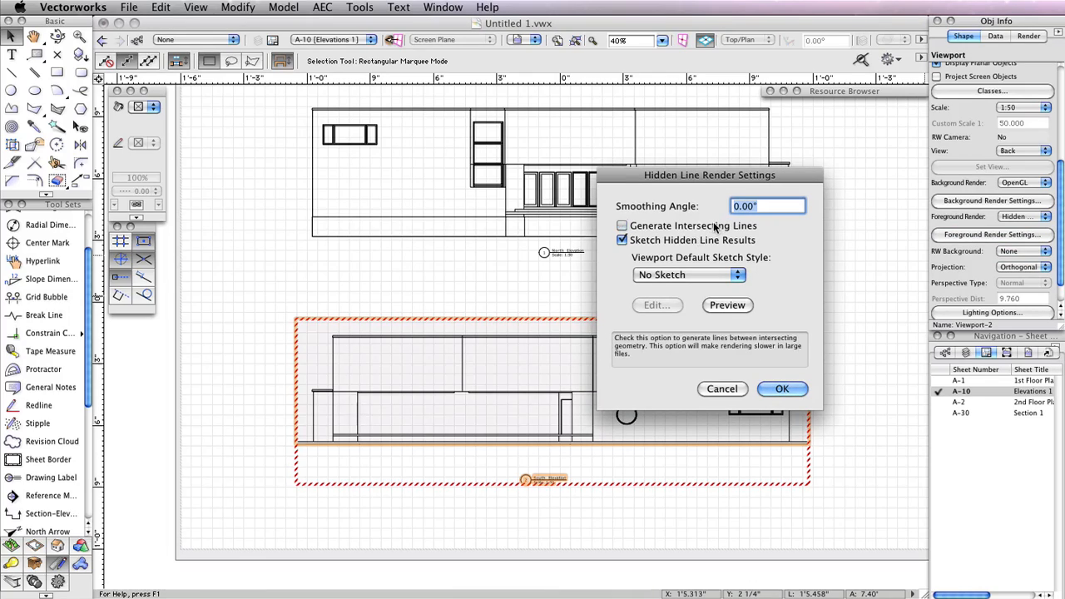
pyautogui.click(714, 227)
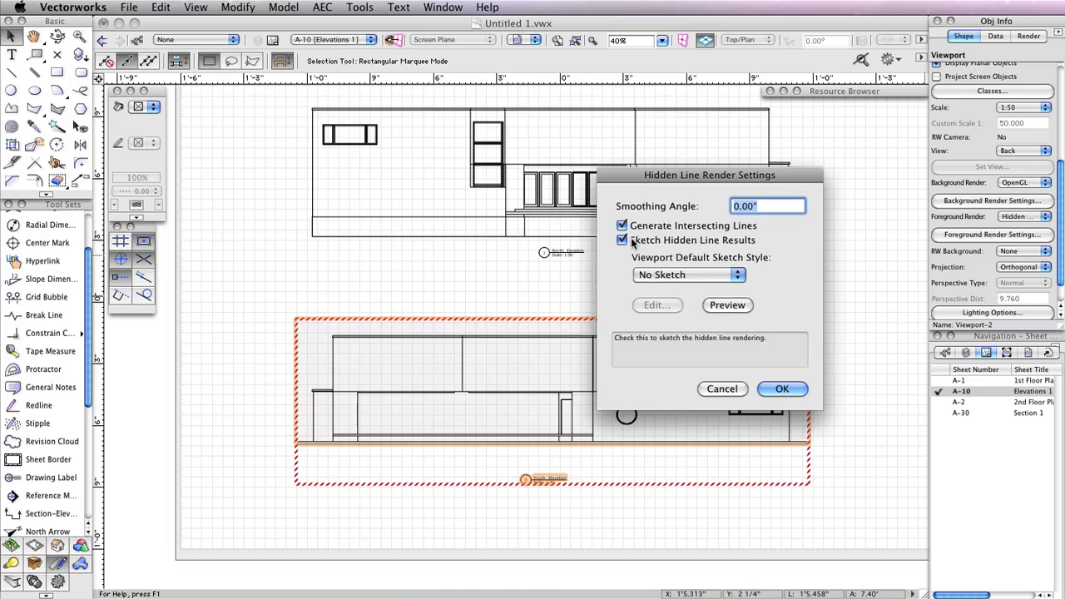
pyautogui.click(671, 274)
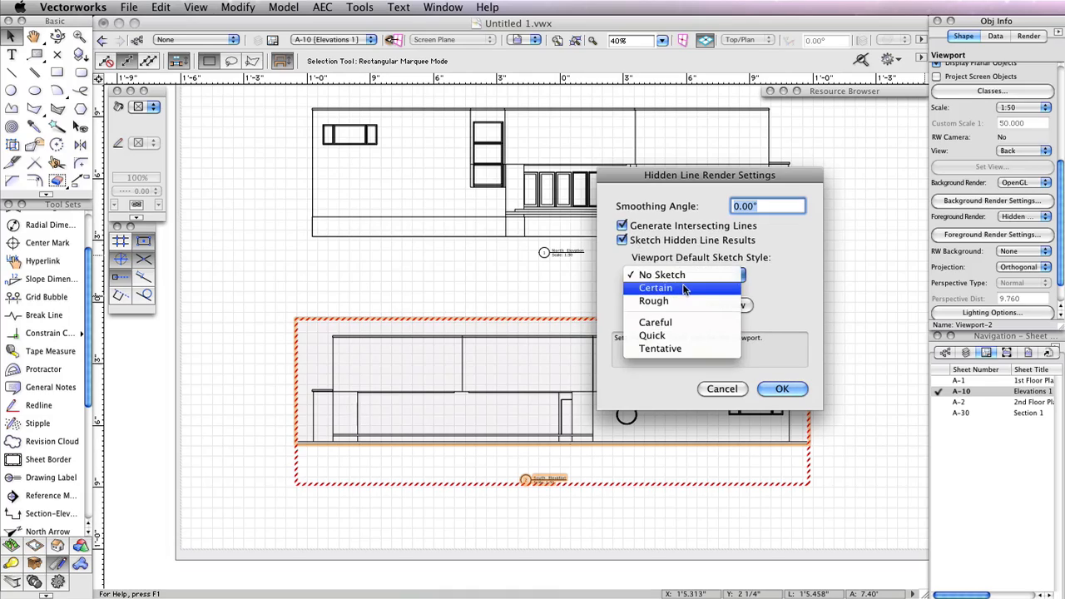
pyautogui.click(655, 288)
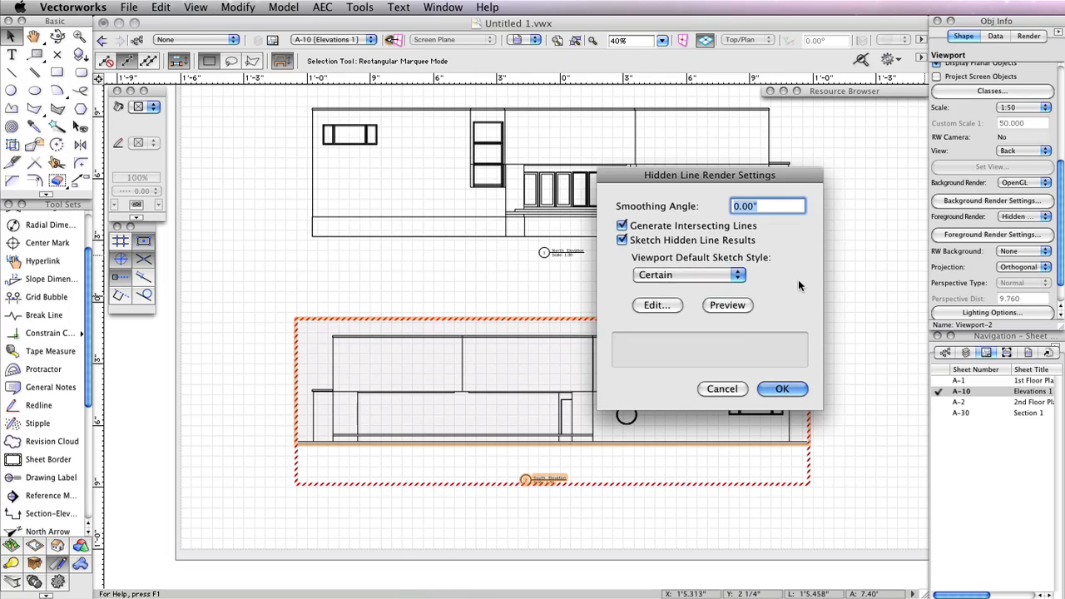
pyautogui.click(794, 395)
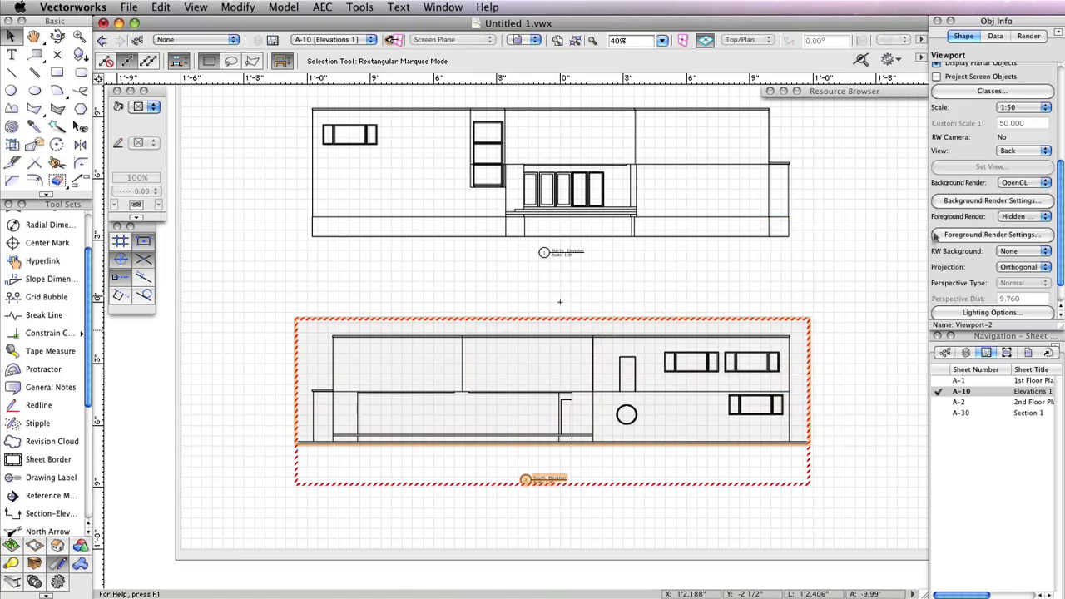
# Update the South Elevation viewport to apply the new rendering
pyautogui.scroll(5, 986, 133)
pyautogui.click(990, 205)
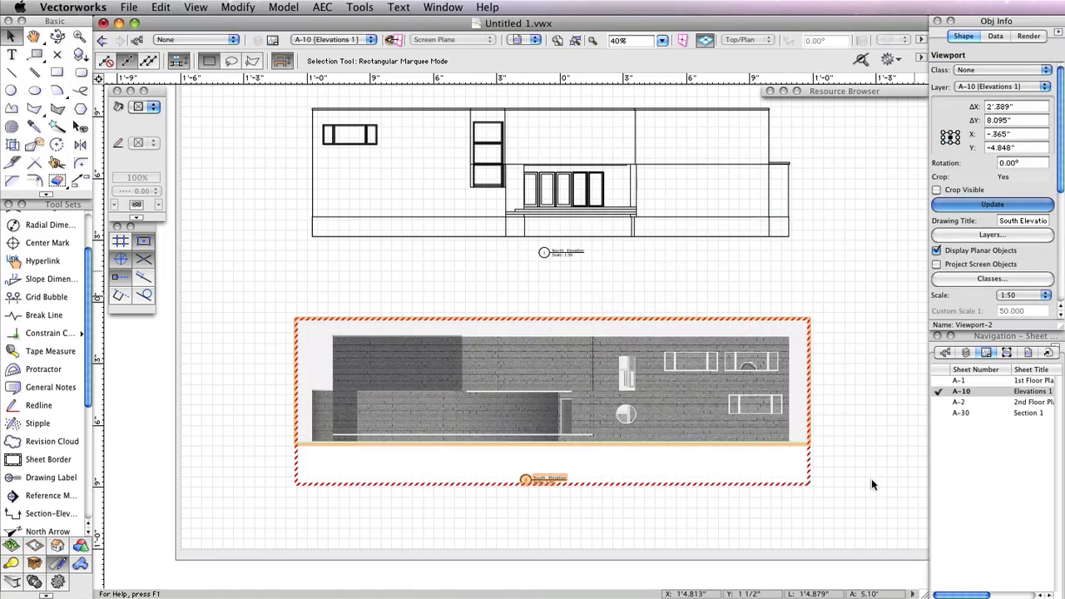
pyautogui.click(872, 474)
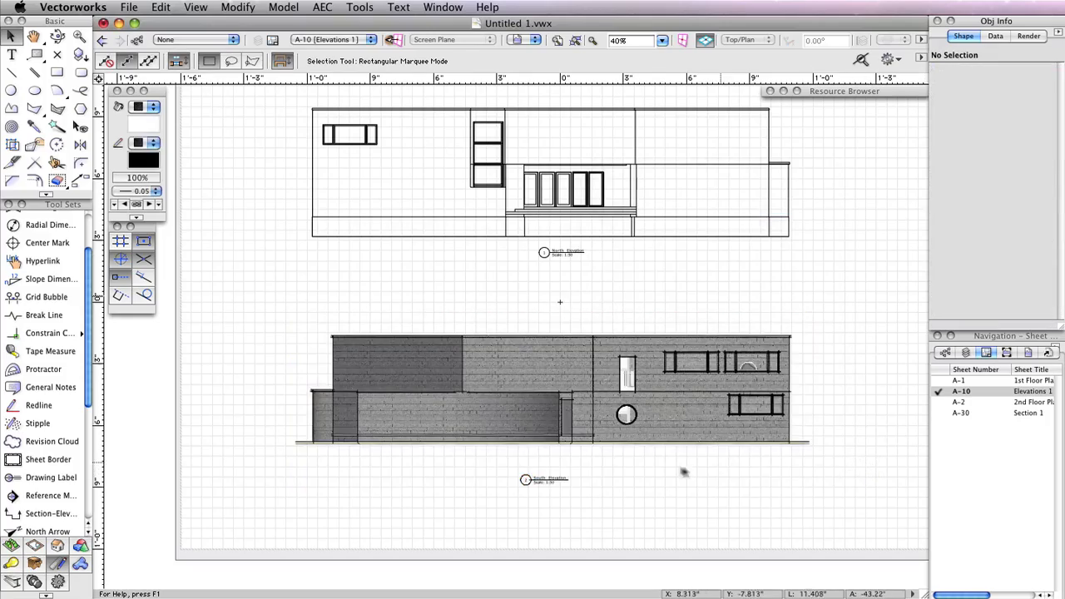
# Switch to the A-1 1st Floor Plan sheet layer
pyautogui.scroll(1, 674, 474)
pyautogui.scroll(1, 674, 474)
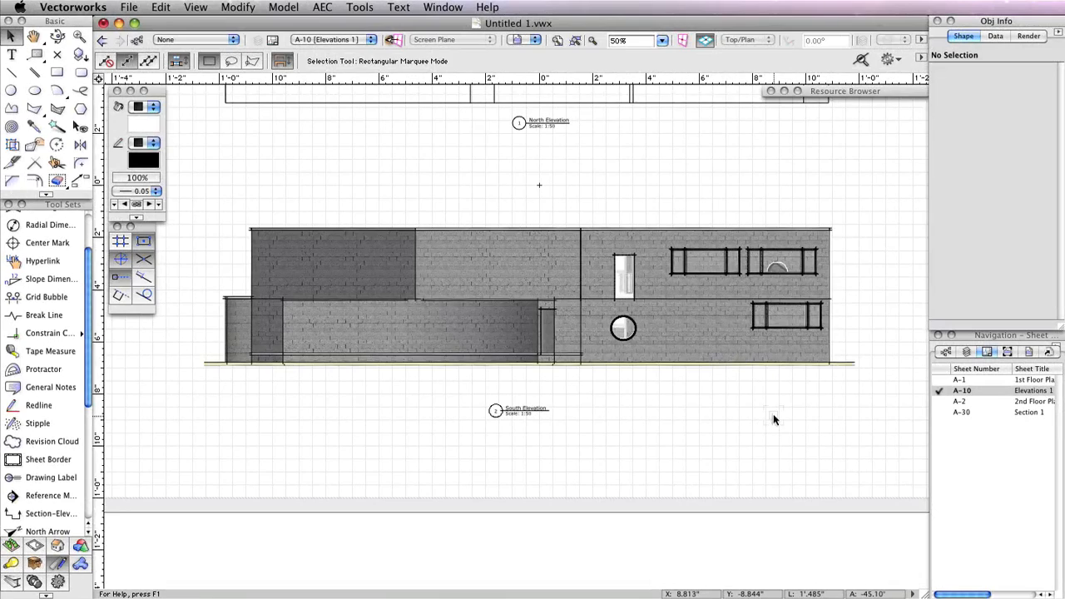
pyautogui.click(940, 380)
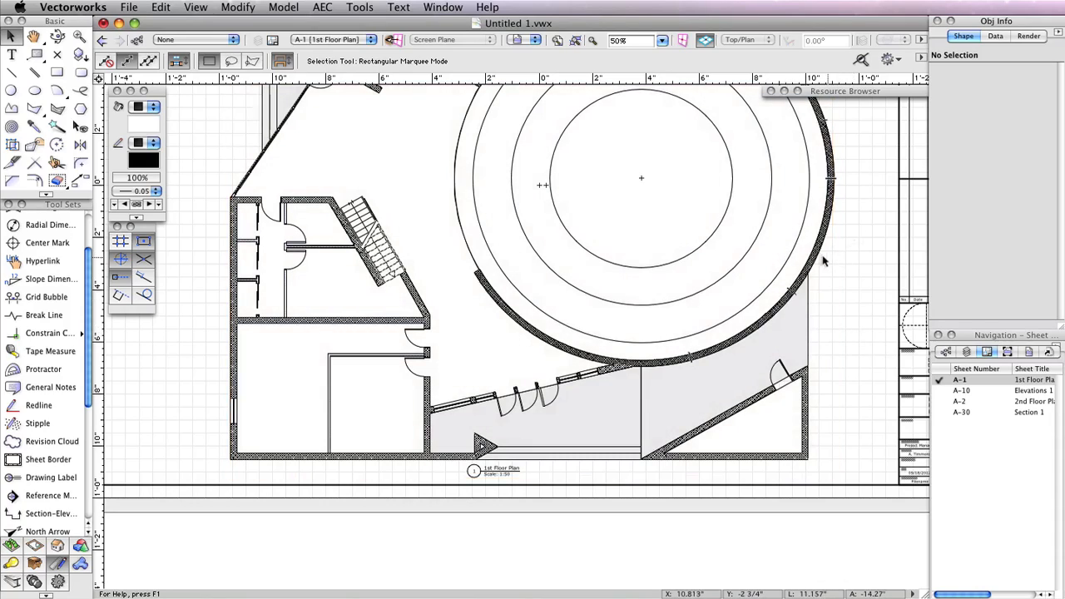
# Open the 1st Floor Plan viewport's annotations for editing
pyautogui.doubleClick(813, 258)
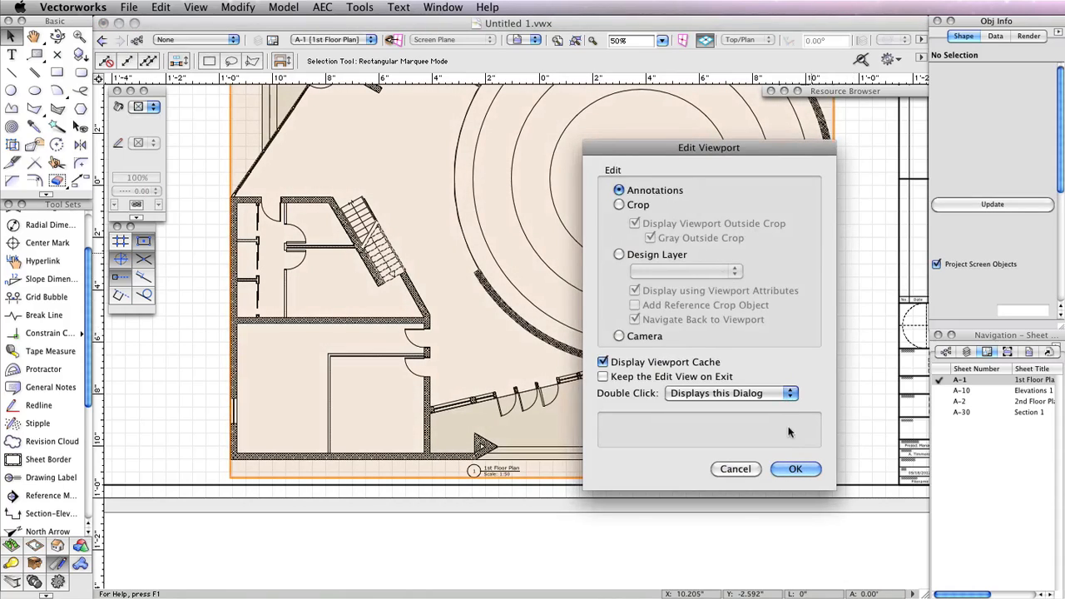
pyautogui.click(795, 469)
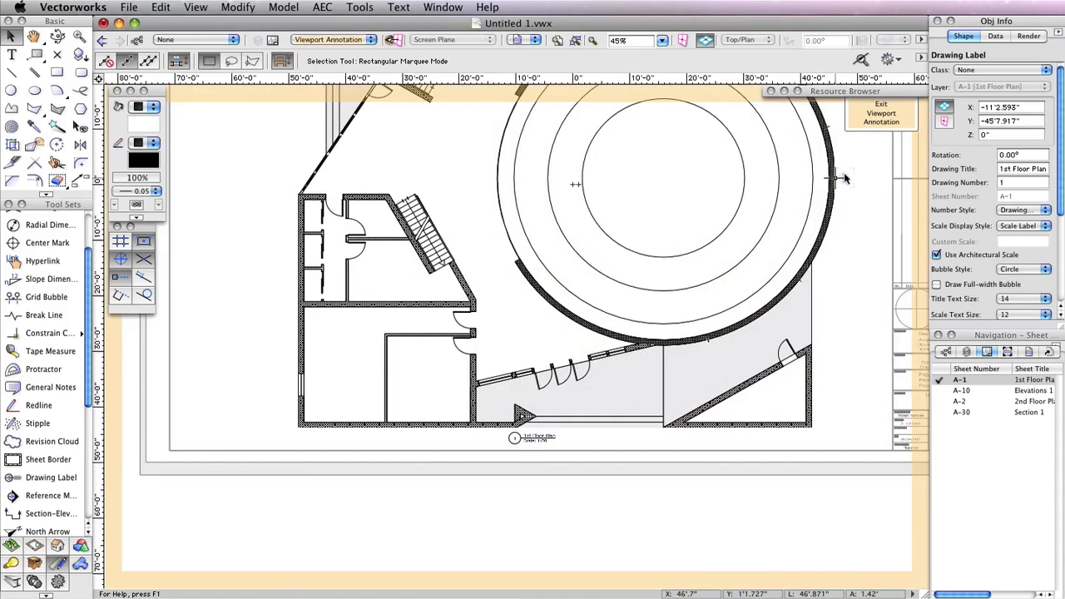
pyautogui.moveTo(845, 173); pyautogui.dragTo(788, 341, button='middle')
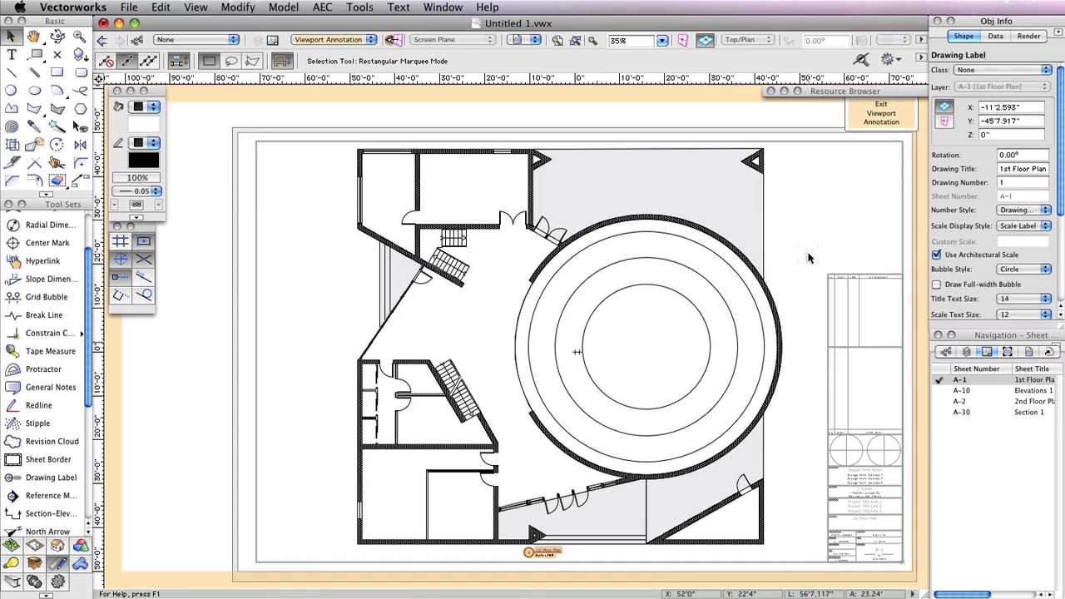
# Dimension the exterior walls of the Floor 1 layer, not drawing dimensions smaller than 12
pyautogui.click(329, 6)
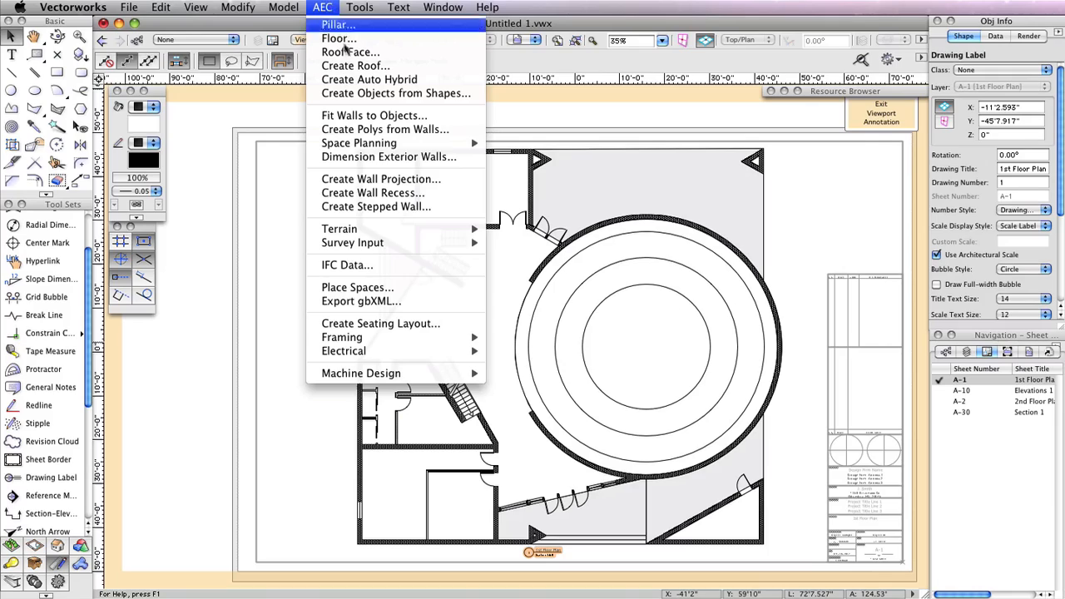
pyautogui.click(389, 157)
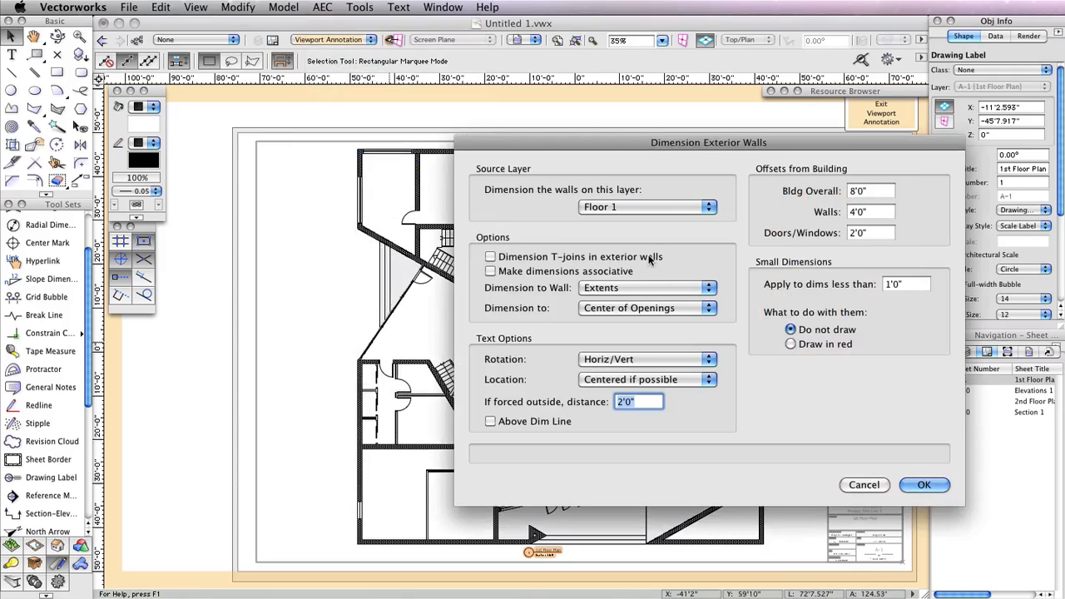
pyautogui.click(656, 208)
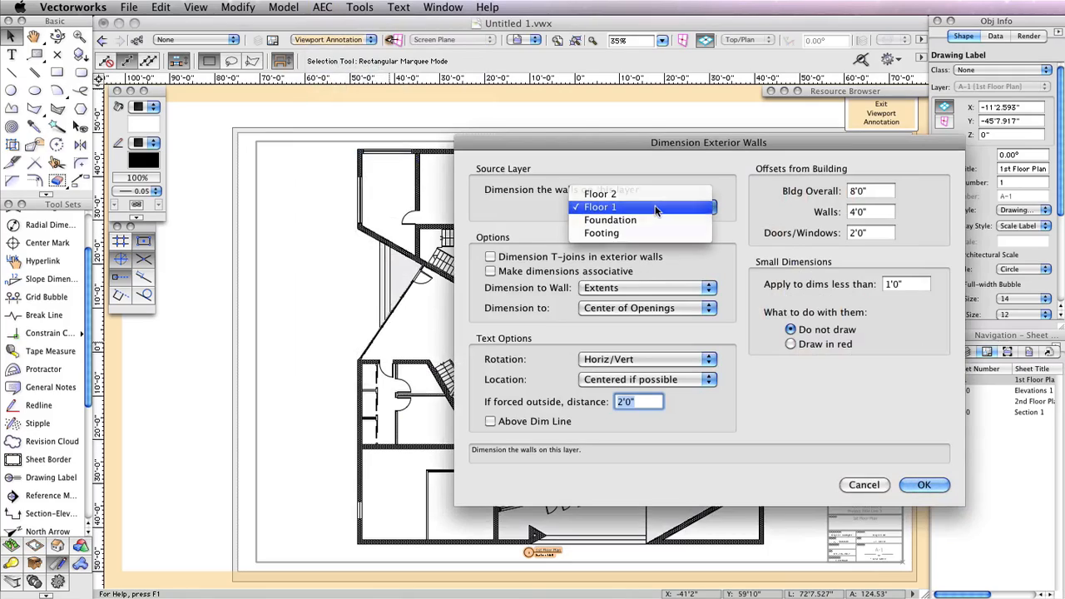
pyautogui.click(655, 207)
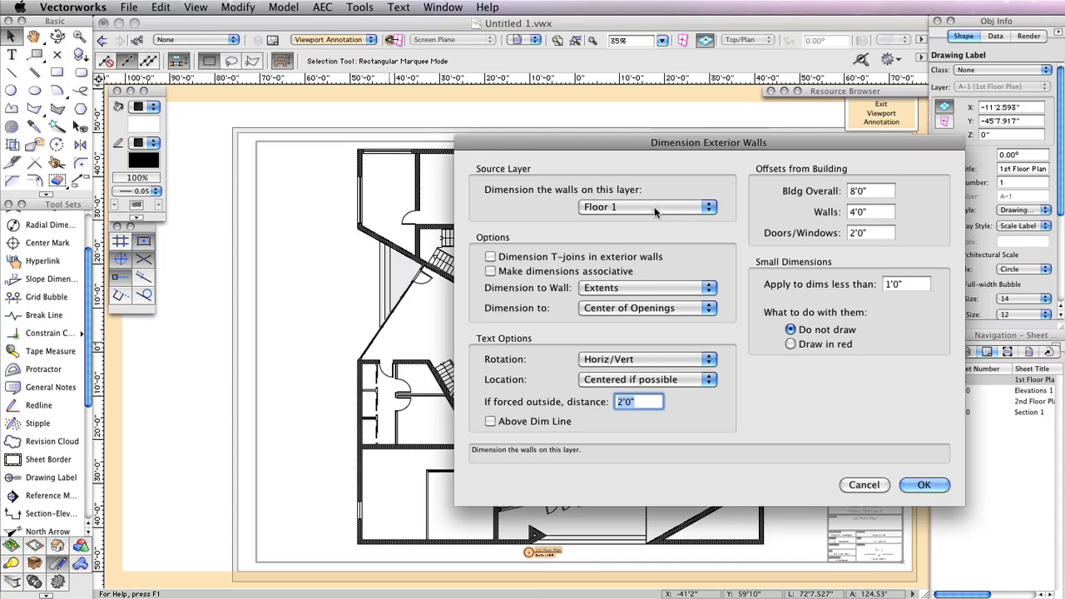
pyautogui.click(909, 285)
pyautogui.write('12')
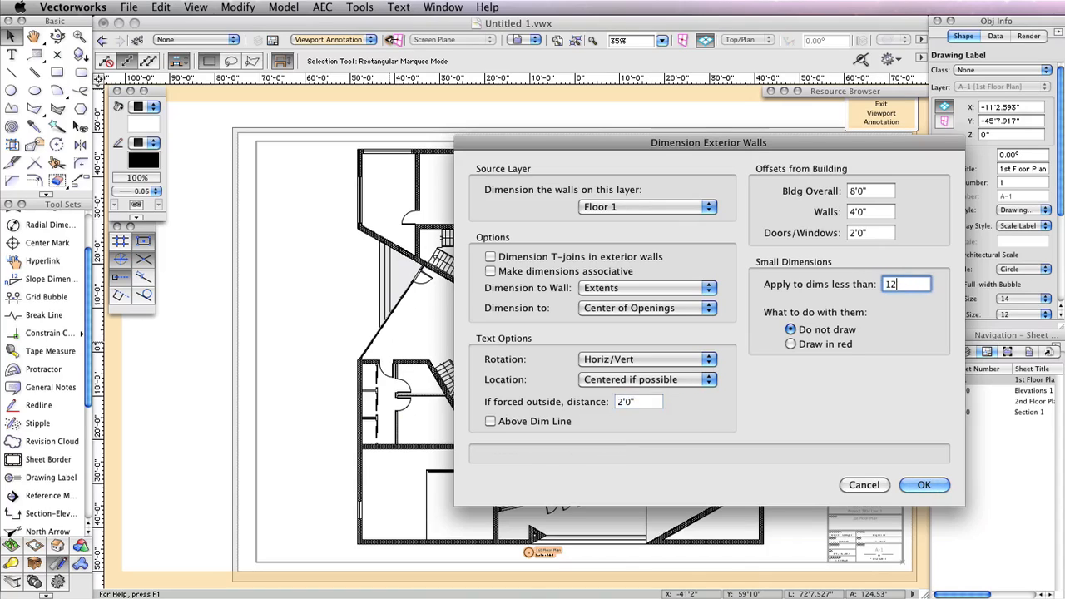
pyautogui.click(923, 484)
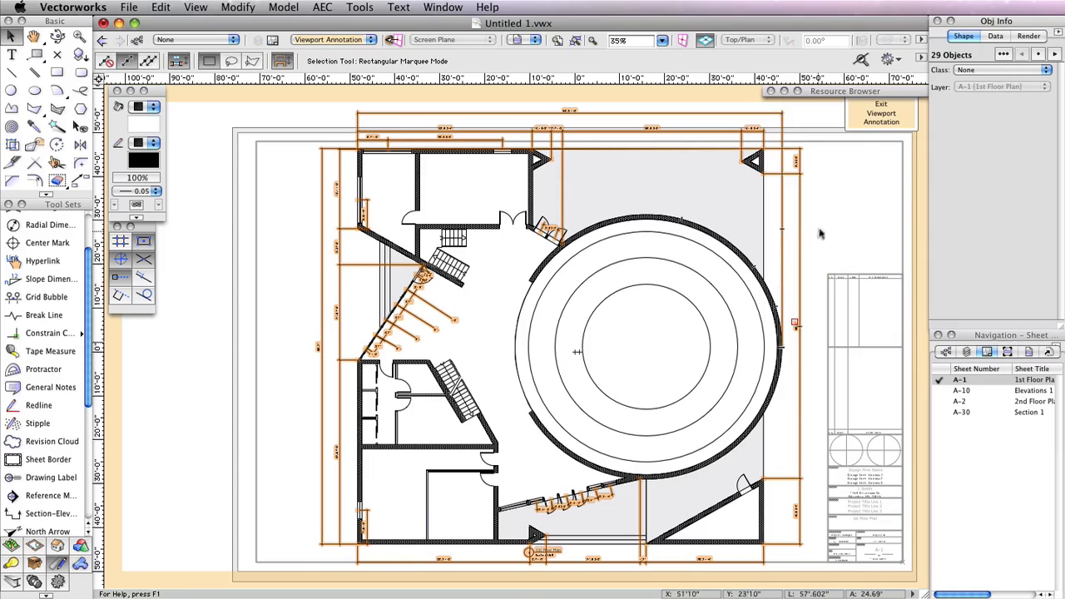
# Delete the unwanted dimensions along the diagonal wall and at the lower doors
pyautogui.click(794, 321)
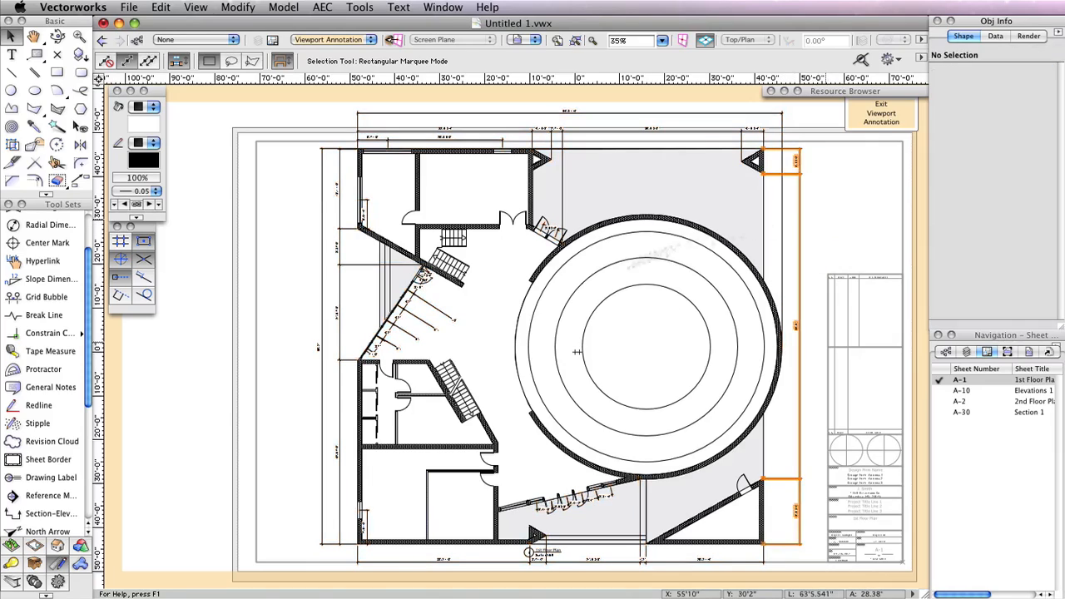
pyautogui.click(438, 318)
pyautogui.click(438, 318)
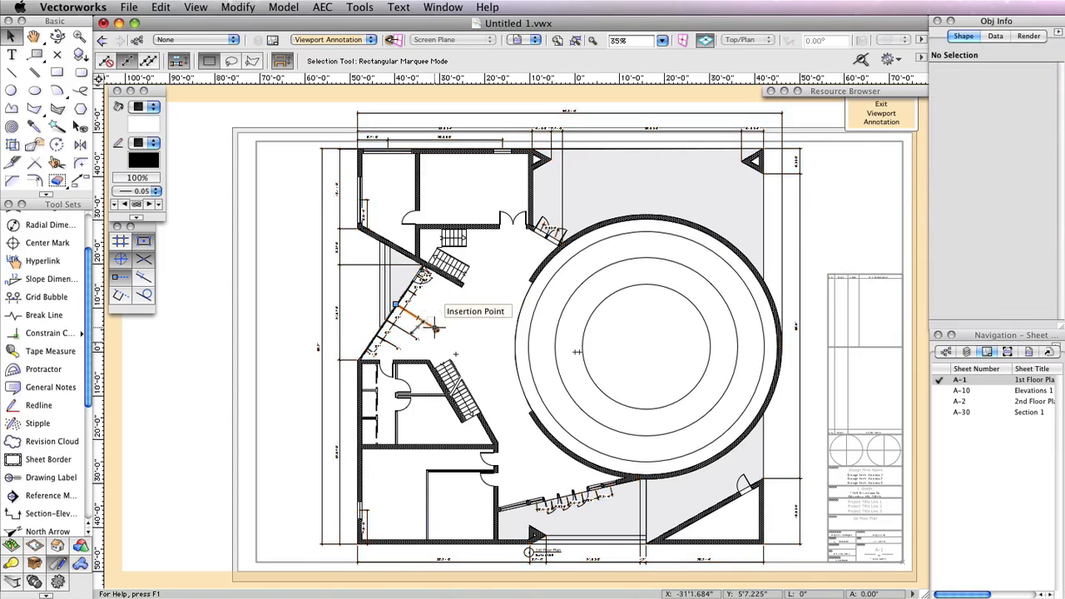
pyautogui.click(407, 346)
pyautogui.press('Delete')
pyautogui.click(398, 346)
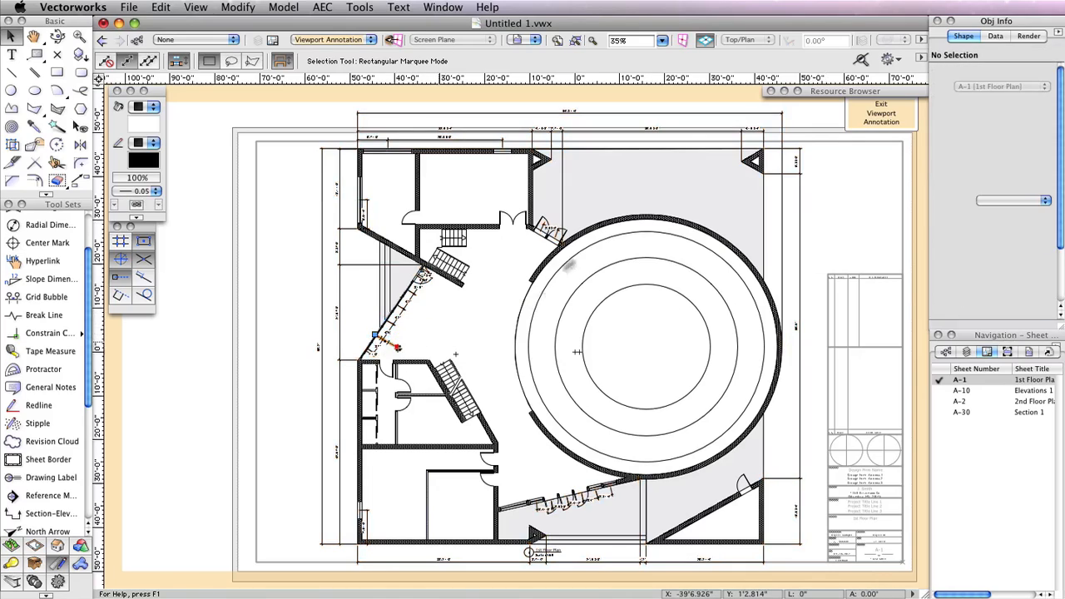
pyautogui.press('Delete')
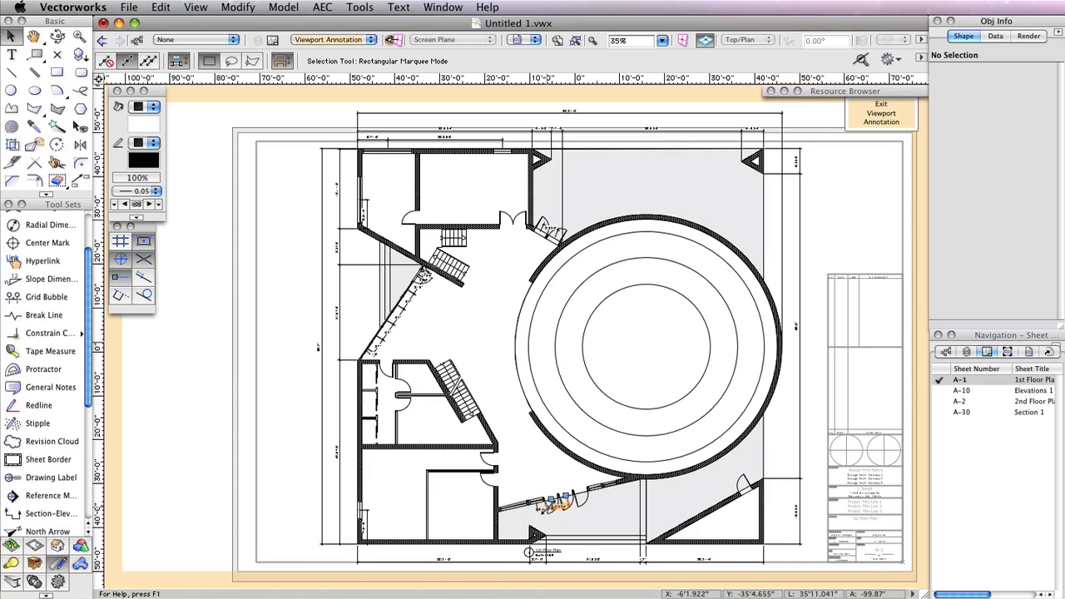
# Adjust the dimension chain along the plan's bottom edge
pyautogui.click(545, 502)
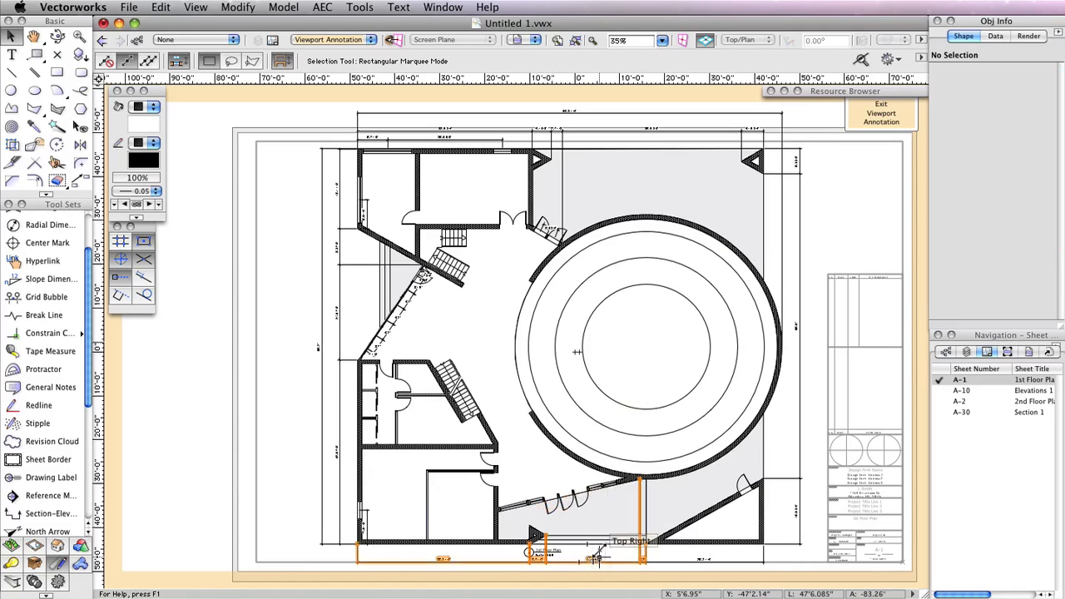
pyautogui.moveTo(598, 542); pyautogui.dragTo(621, 430)
pyautogui.press('x')
pyautogui.scroll(5, 632, 429)
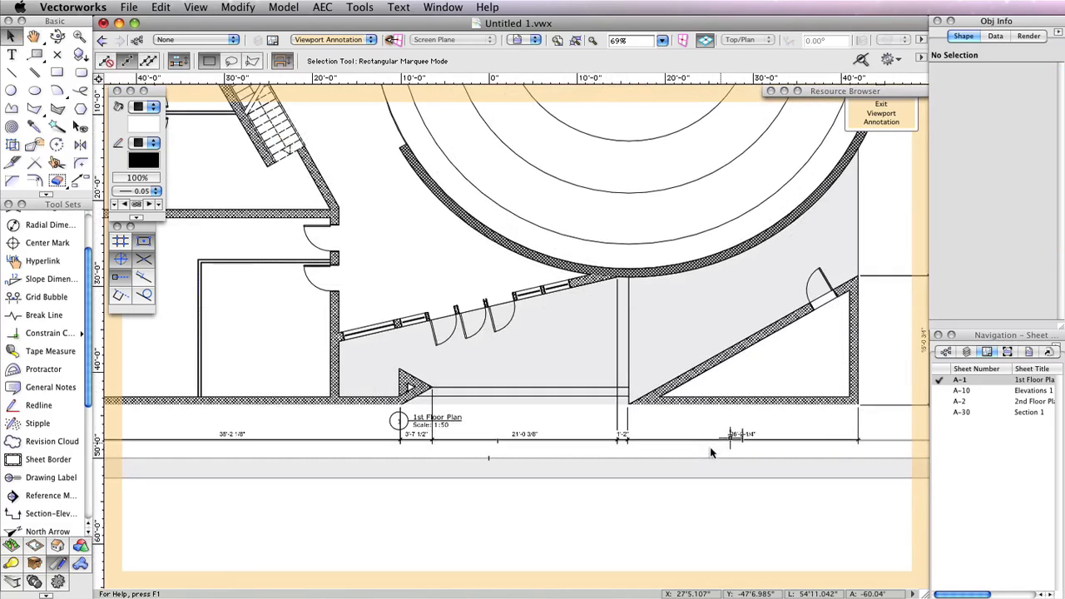
# Move the 1st Floor Plan drawing label below the dimension chain and exit annotation editing
pyautogui.click(602, 419)
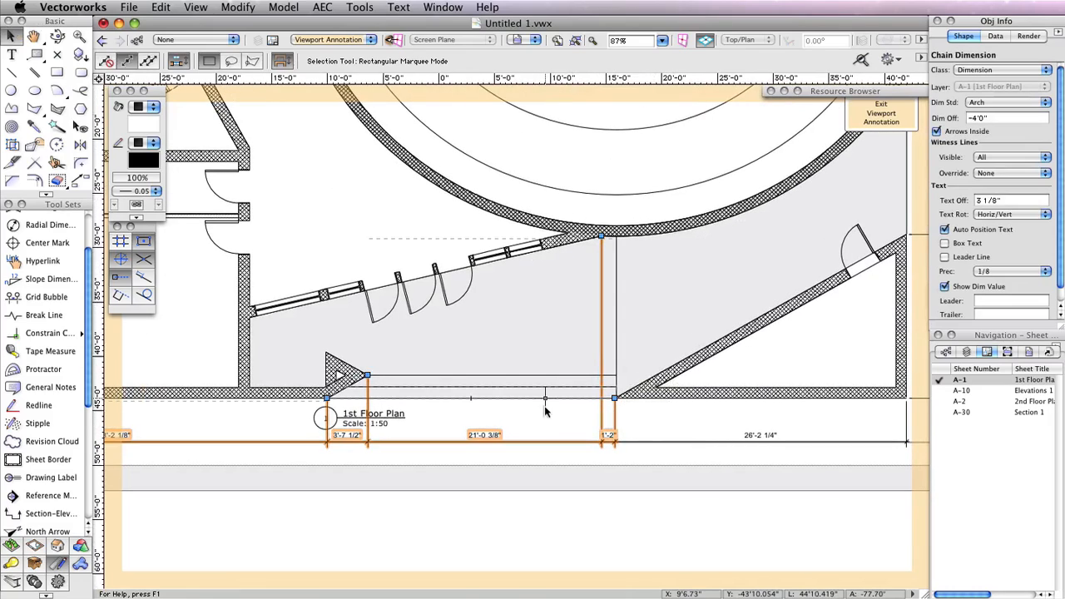
pyautogui.click(490, 405)
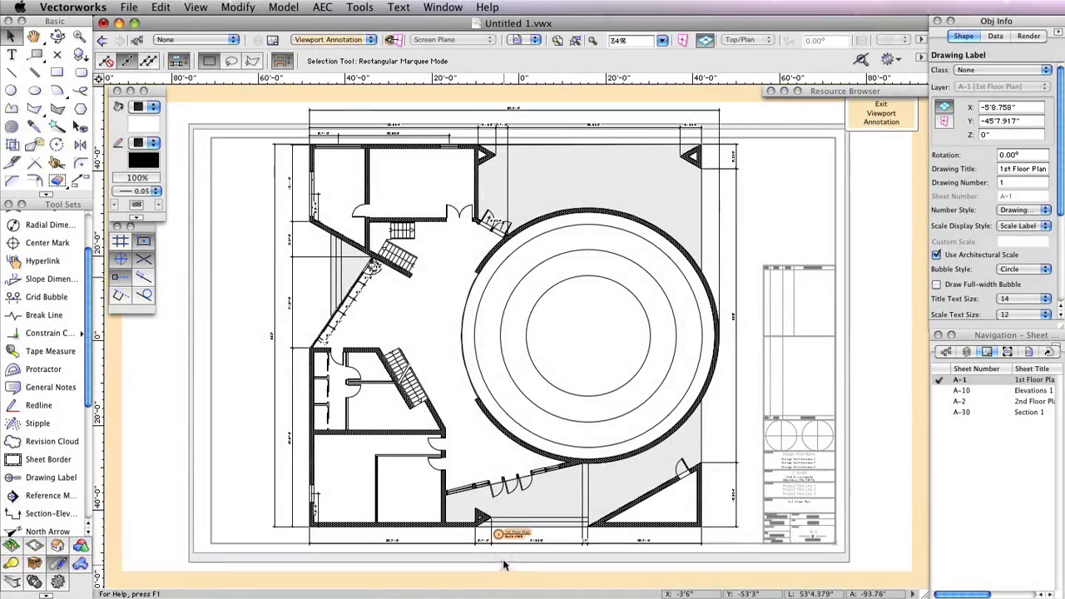
pyautogui.moveTo(505, 541)
pyautogui.mouseDown()
pyautogui.moveTo(498, 559)
pyautogui.moveTo(471, 559)
pyautogui.mouseUp()
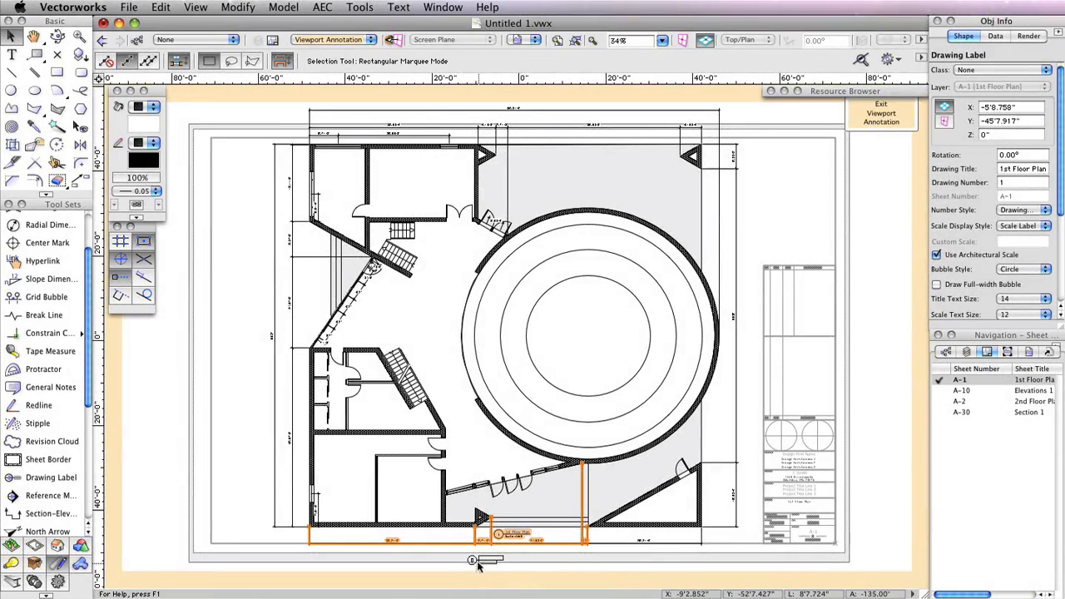
pyautogui.click(881, 113)
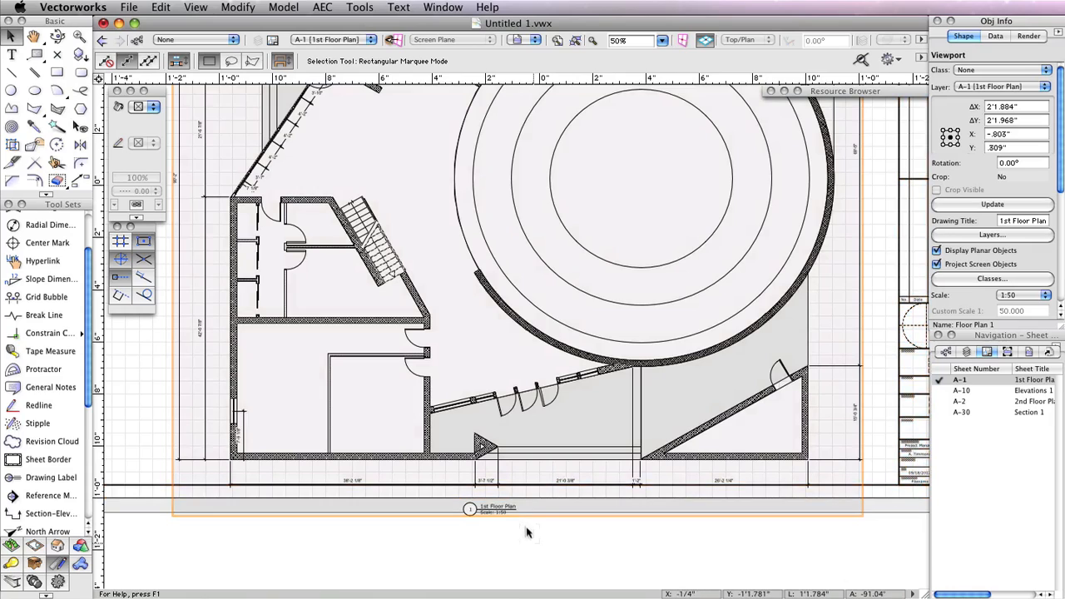
# Set the 1st Floor Plan viewport to a custom scale of 75
pyautogui.scroll(-3, 529, 532)
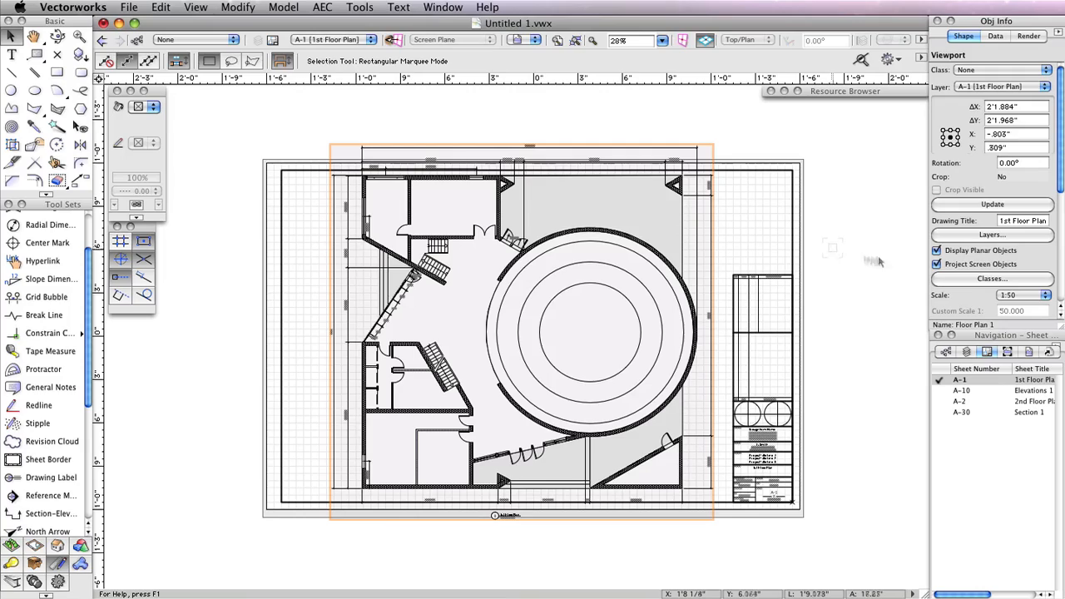
pyautogui.click(1036, 301)
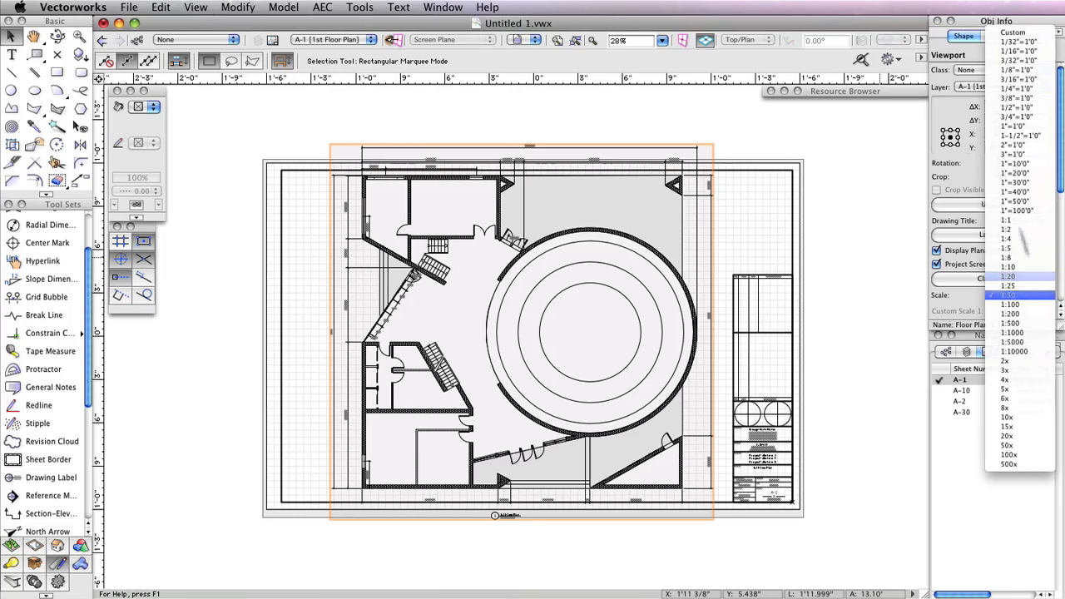
pyautogui.click(1032, 33)
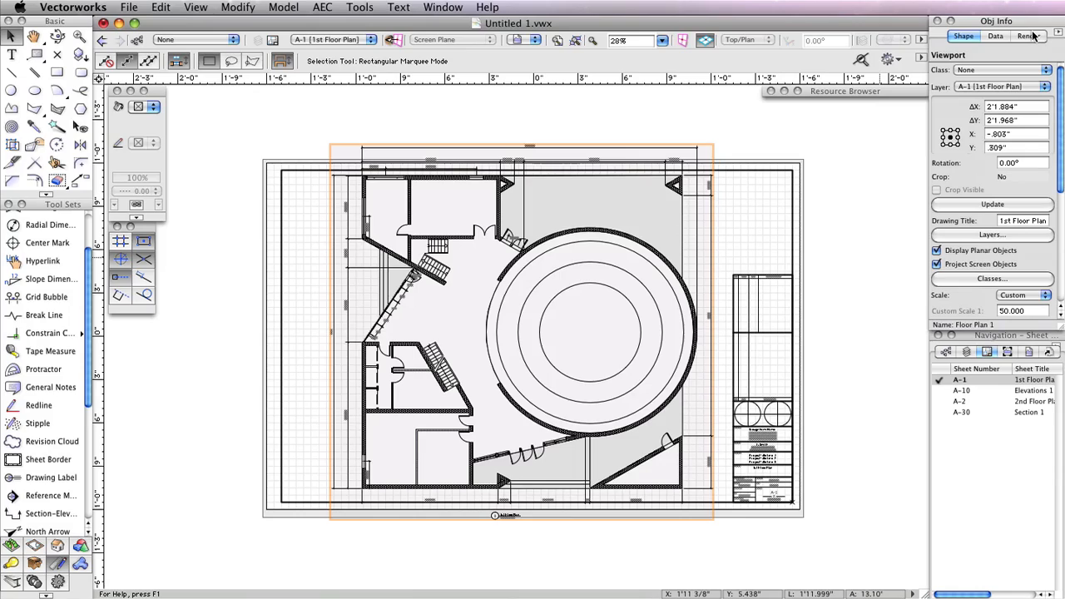
pyautogui.click(1036, 310)
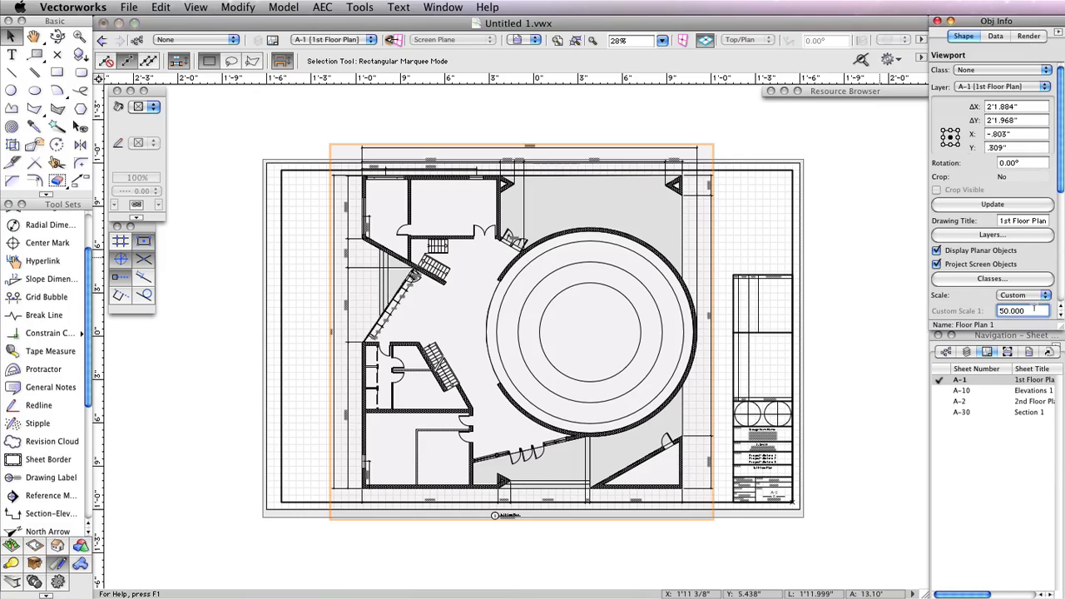
pyautogui.write('75')
pyautogui.press('Return')
pyautogui.click(676, 321)
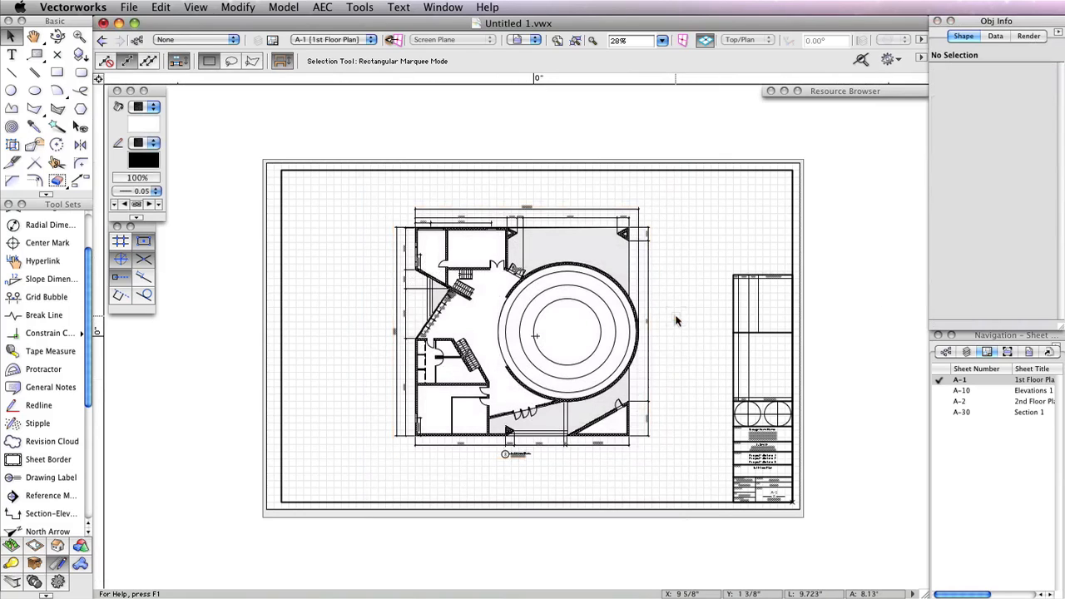
pyautogui.scroll(4, 497, 309)
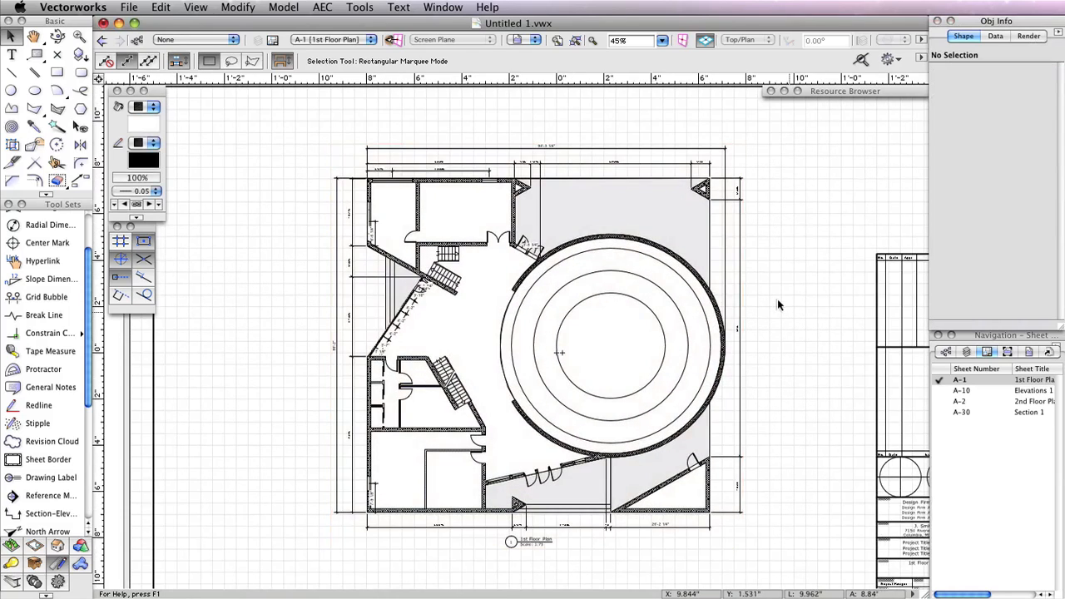
pyautogui.moveTo(778, 300); pyautogui.dragTo(764, 285, button='middle')
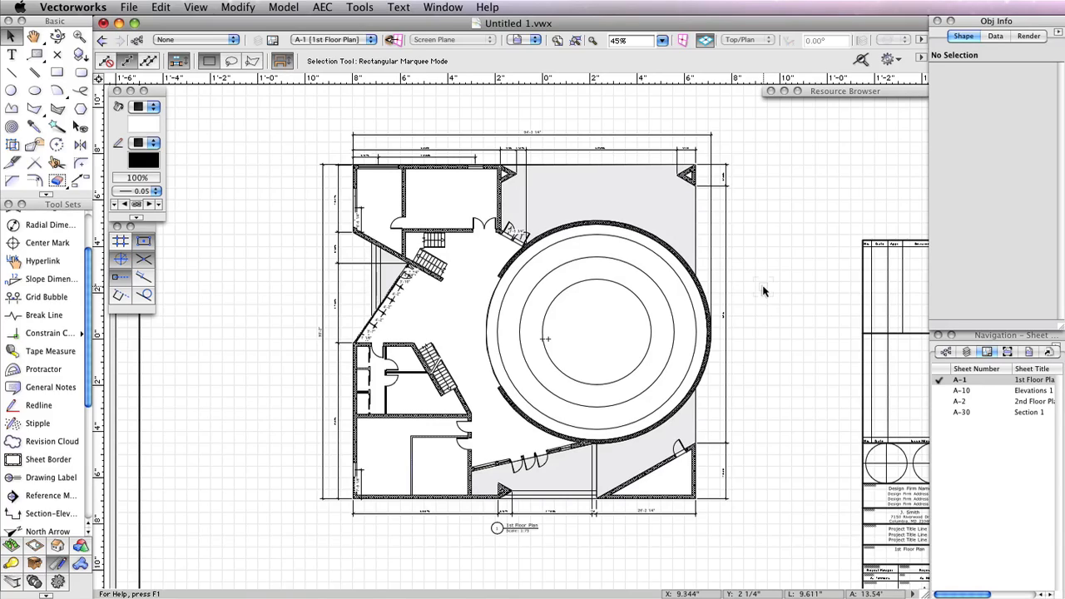
pyautogui.scroll(-1, 763, 290)
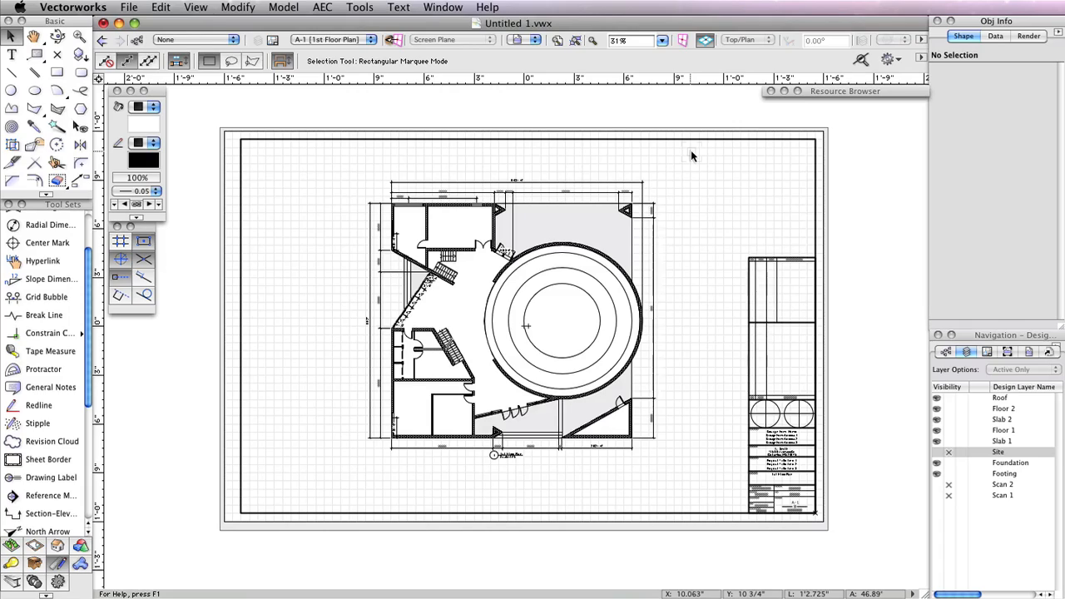
# Switch to the Floor 1 design layer
pyautogui.click(352, 40)
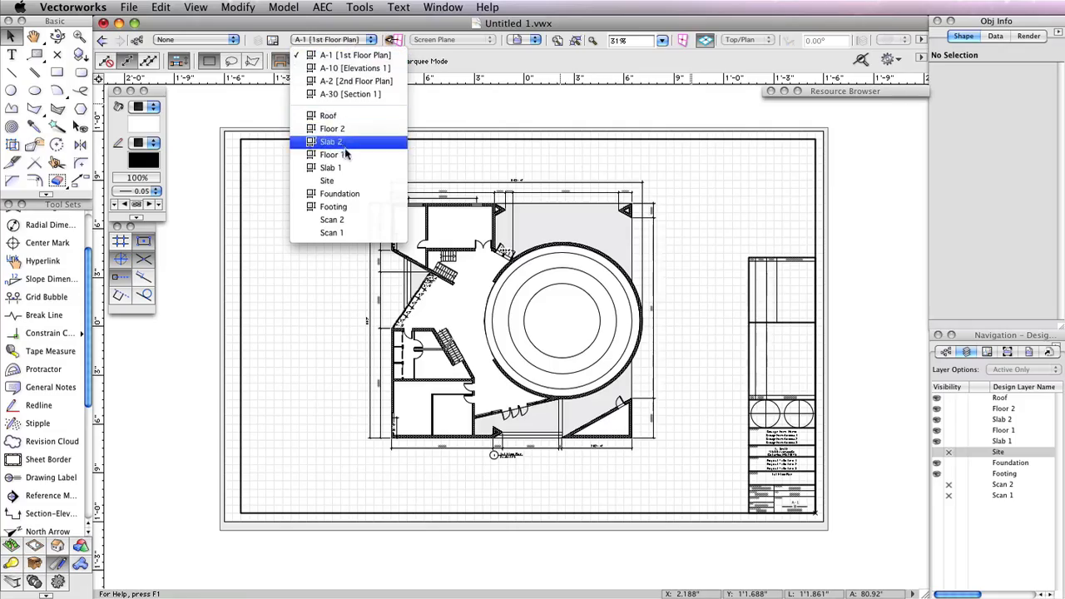
pyautogui.click(348, 155)
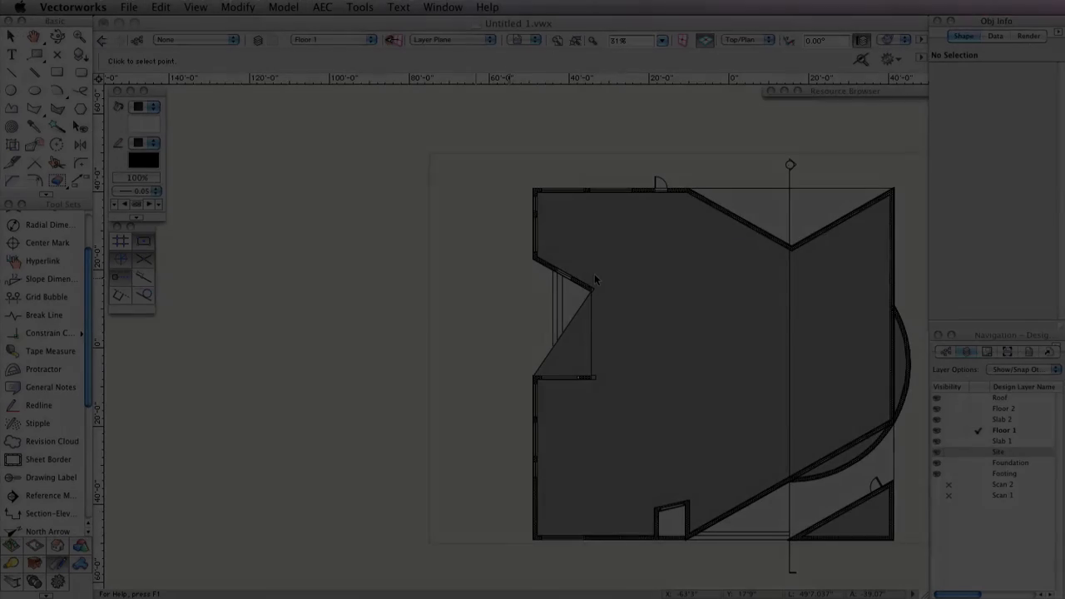
# Set a Normal-perspective 3D view looking from the building's upper-left side, then render it
pyautogui.click(195, 7)
pyautogui.click(221, 201)
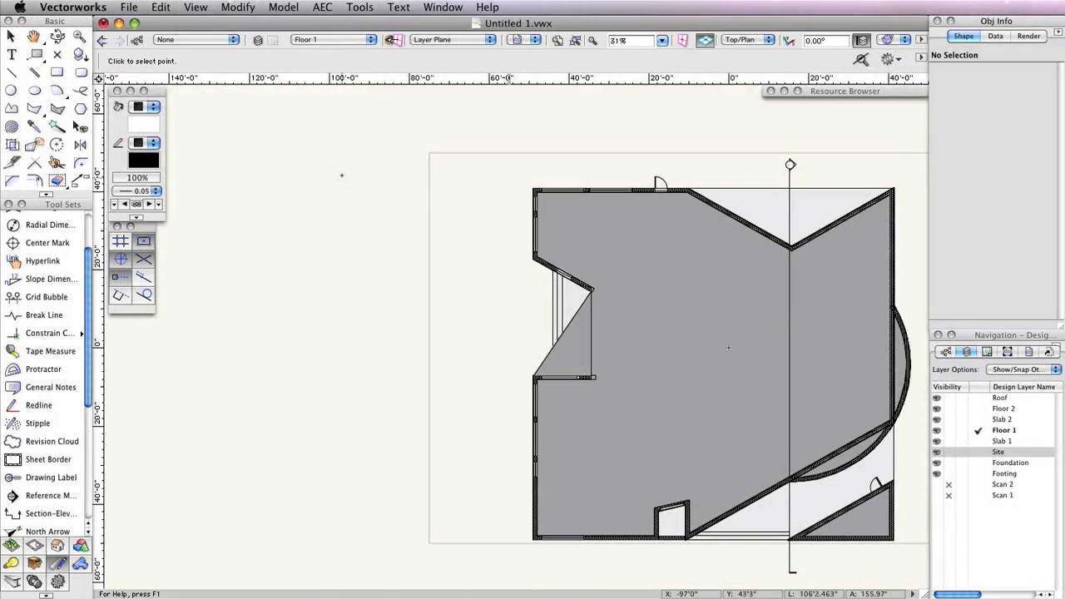
pyautogui.click(327, 162)
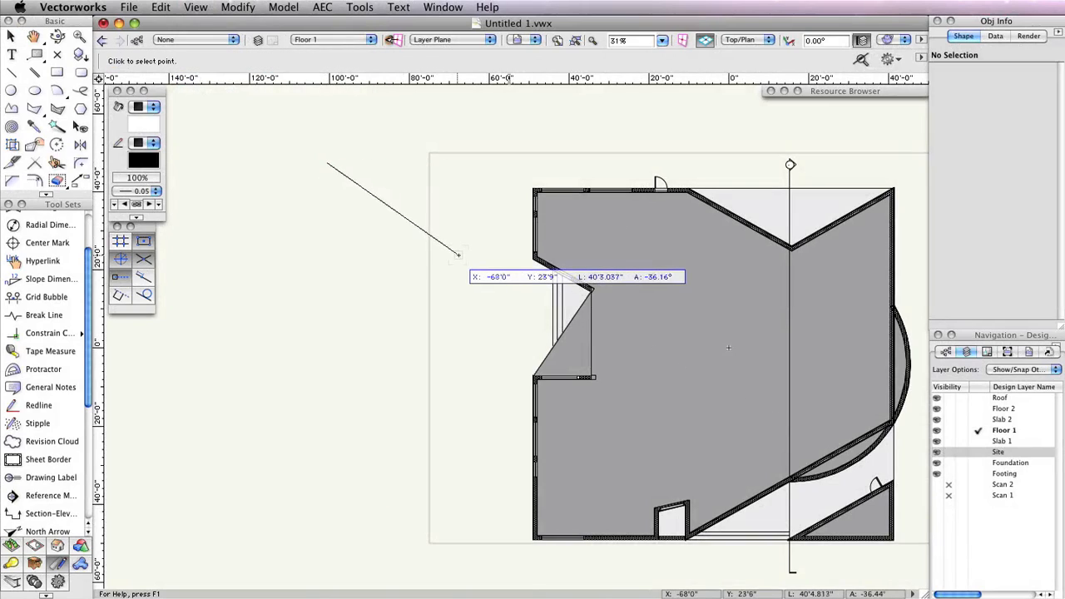
pyautogui.click(457, 253)
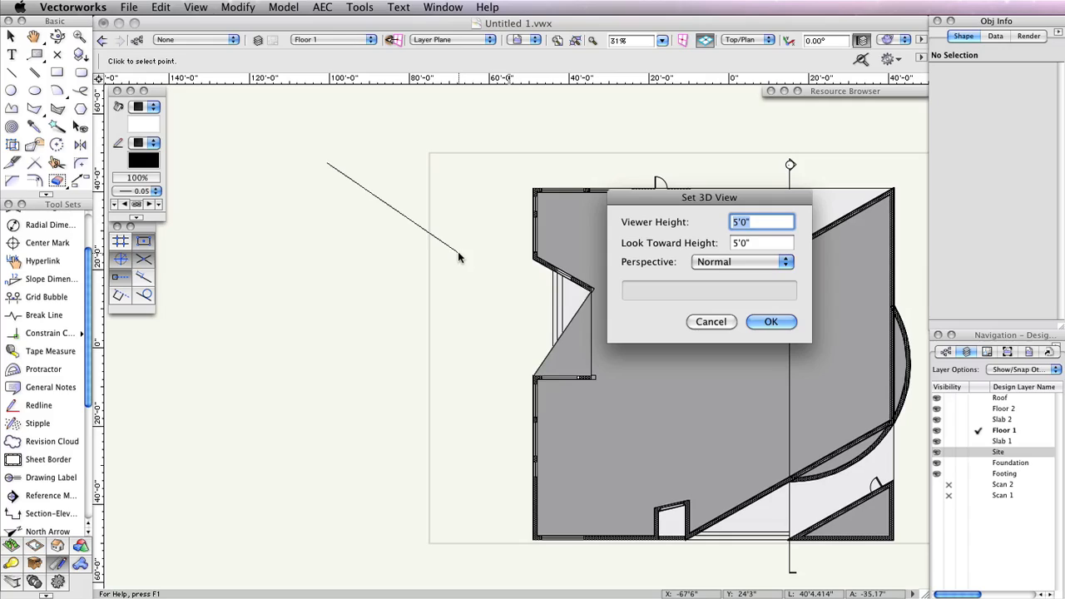
pyautogui.click(755, 262)
pyautogui.click(732, 262)
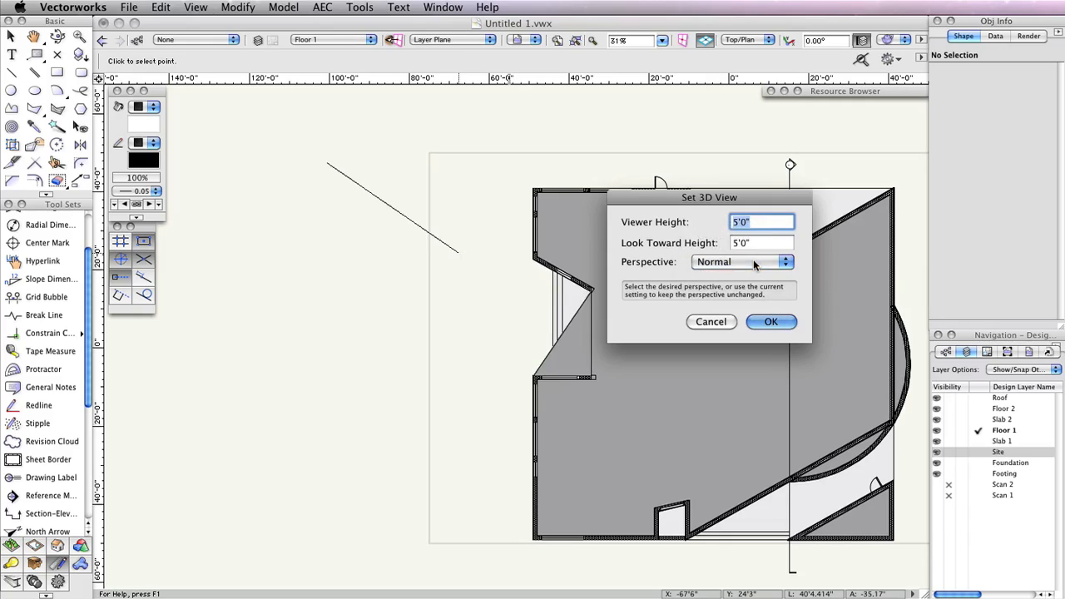
pyautogui.click(767, 321)
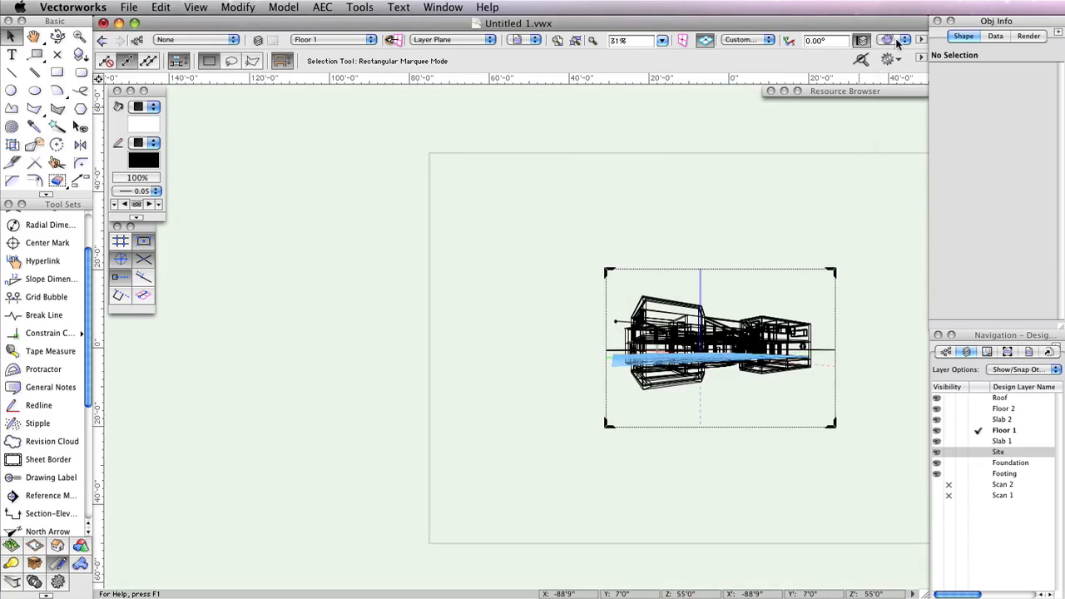
pyautogui.click(897, 39)
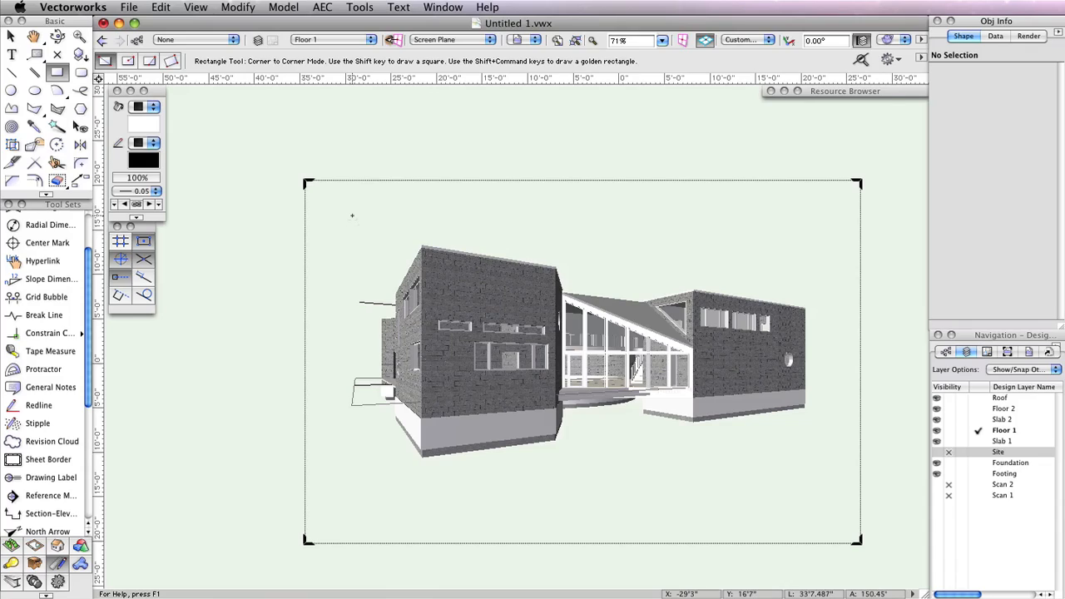
# Draw a crop rectangle around the perspective view and create a viewport from it named Perspective 1
pyautogui.moveTo(351, 217); pyautogui.dragTo(829, 468)
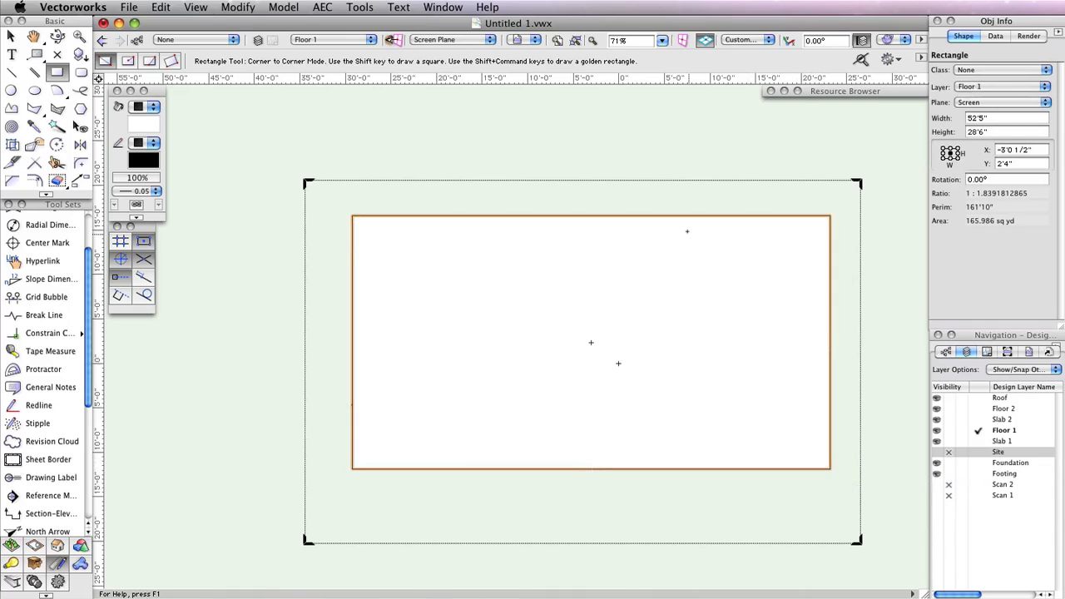
pyautogui.click(196, 7)
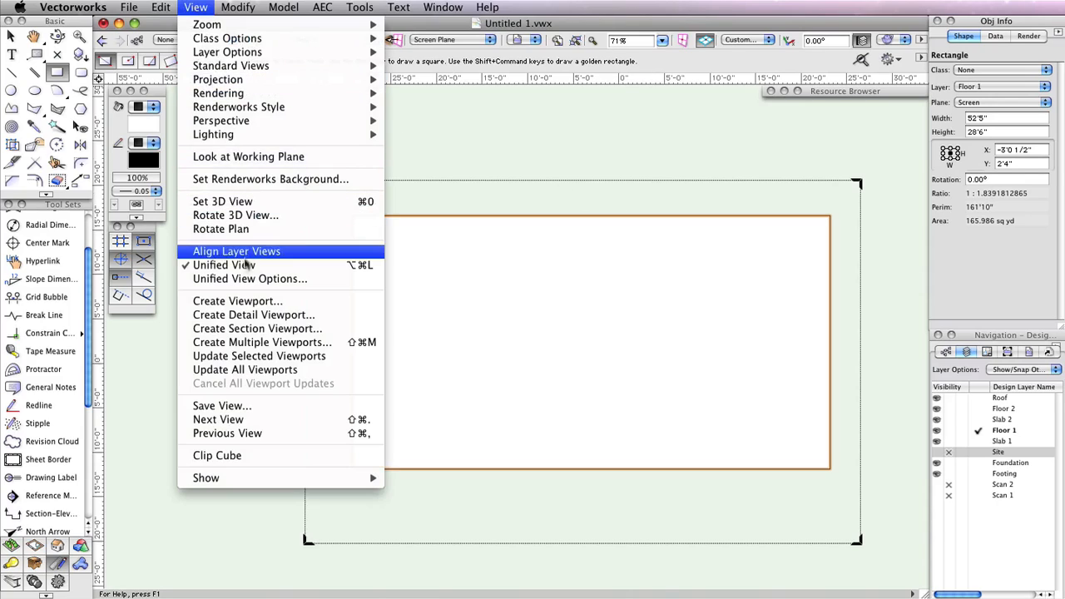
pyautogui.click(237, 300)
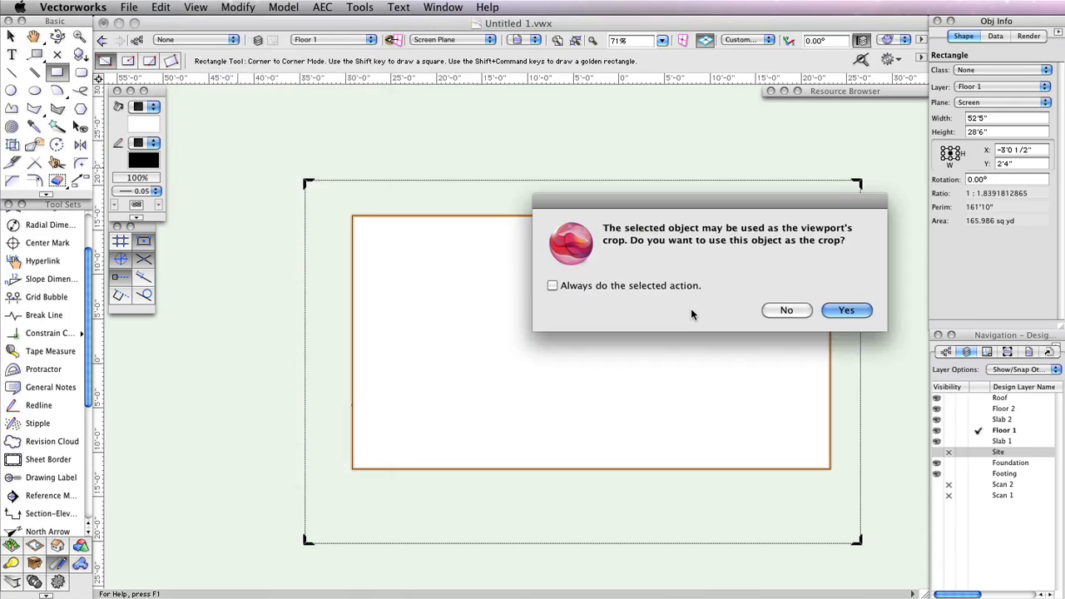
pyautogui.click(845, 310)
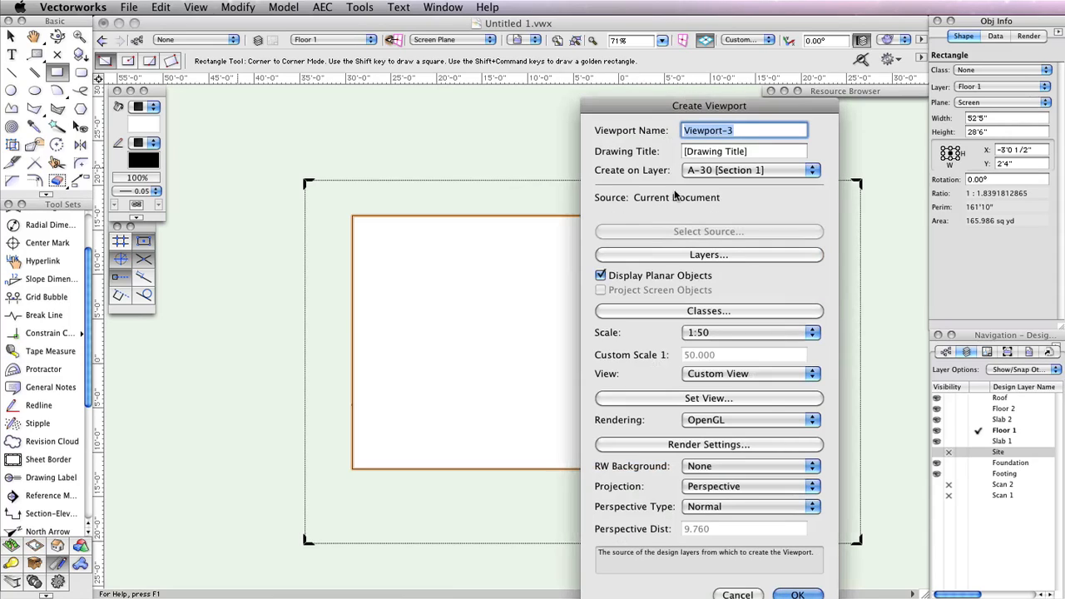
pyautogui.write('Perspec')
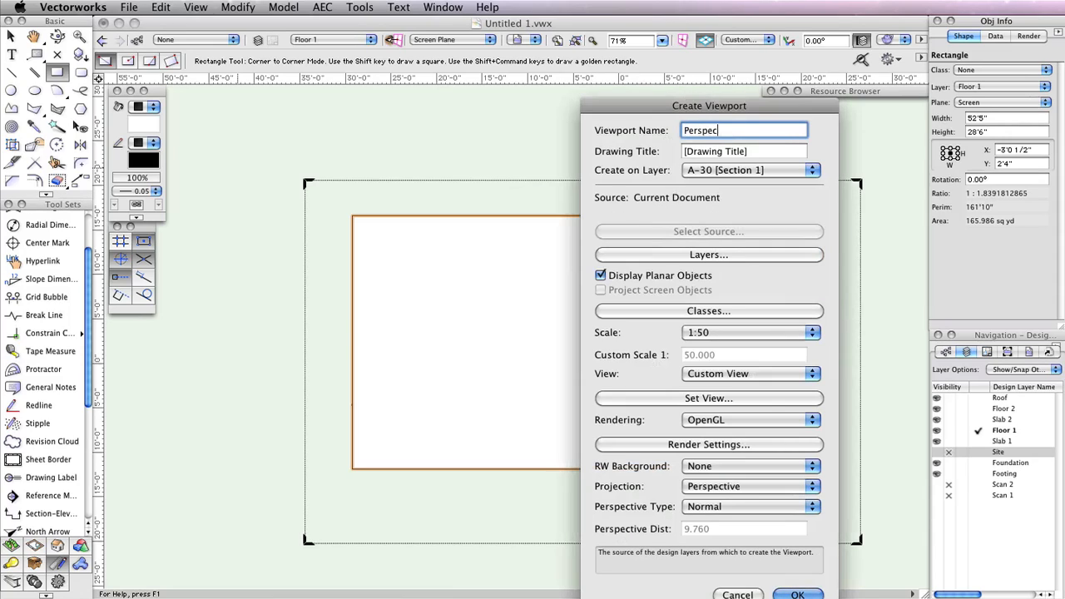
pyautogui.write('tive 1')
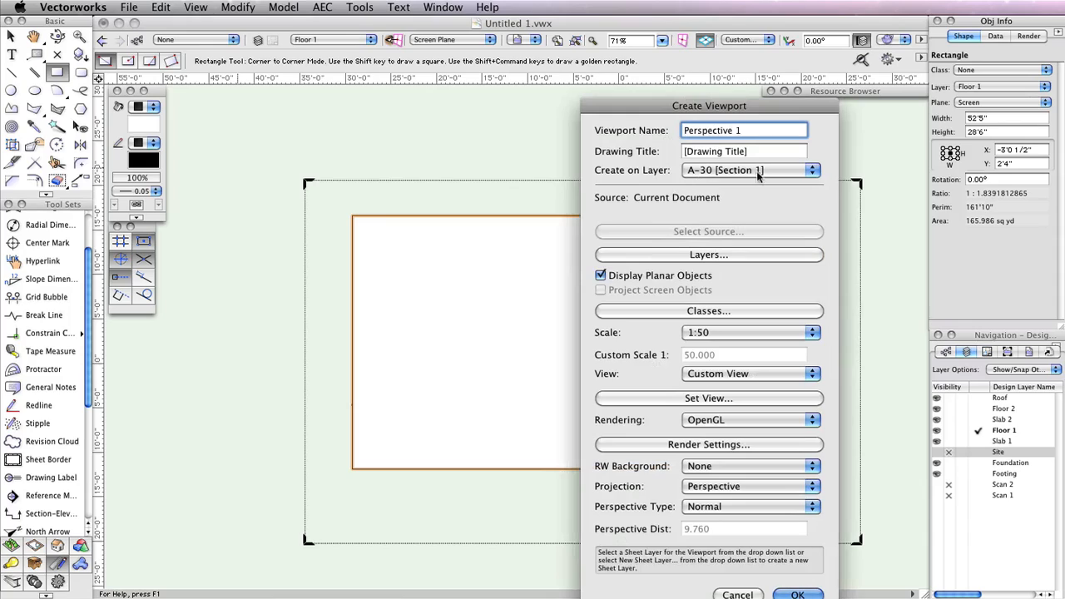
# Place the viewport on a new sheet layer A-0 titled Perspective View and finish creating it
pyautogui.click(758, 170)
pyautogui.click(737, 95)
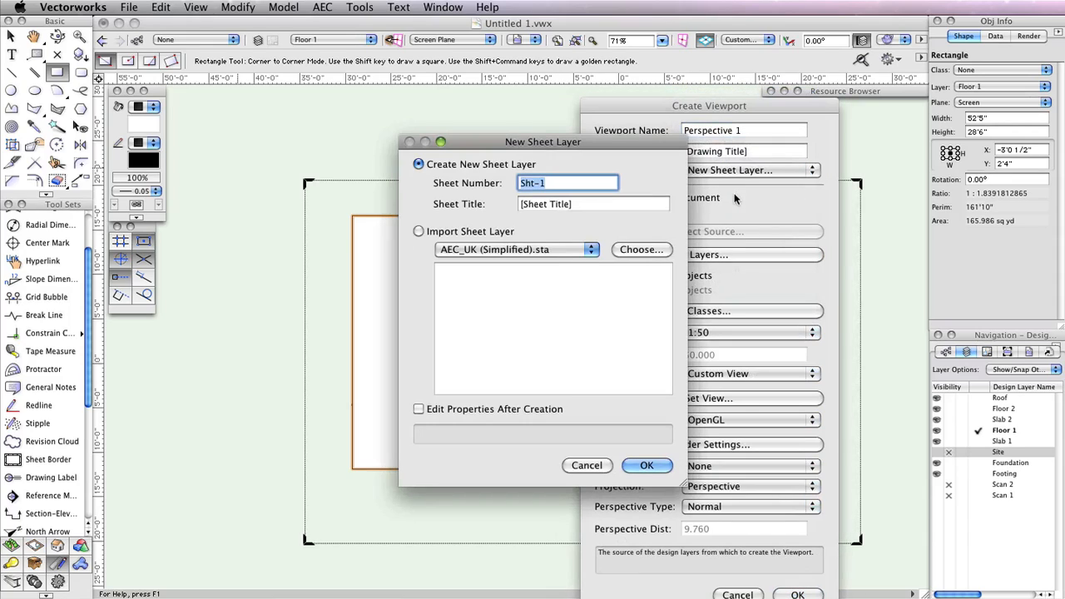
pyautogui.write('A-0')
pyautogui.press('Tab')
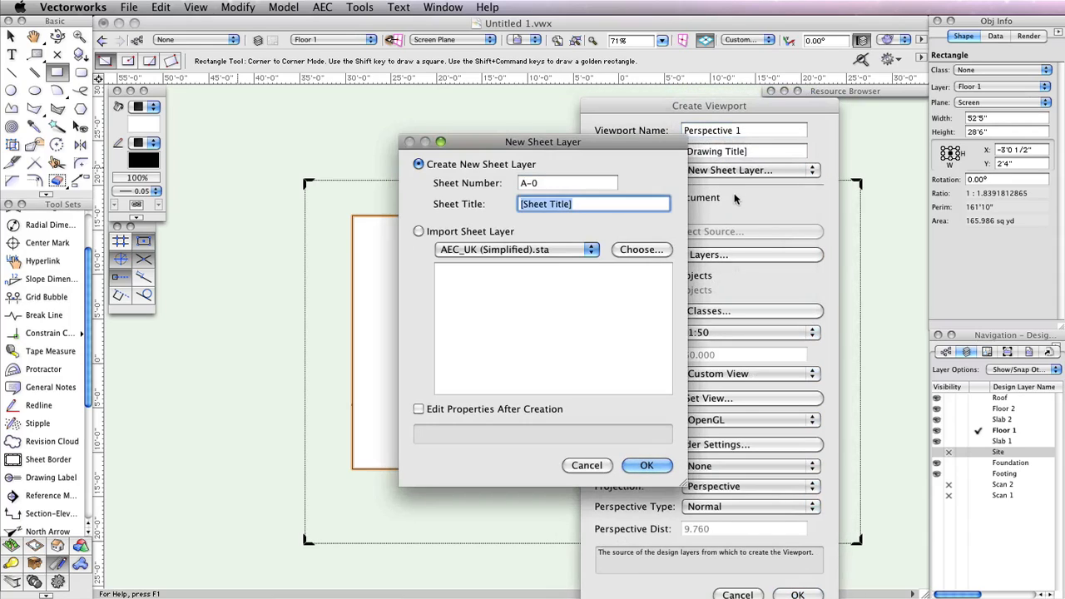
pyautogui.write('Pesp')
pyautogui.press('BackSpace')
pyautogui.press('BackSpace')
pyautogui.write('rspective V')
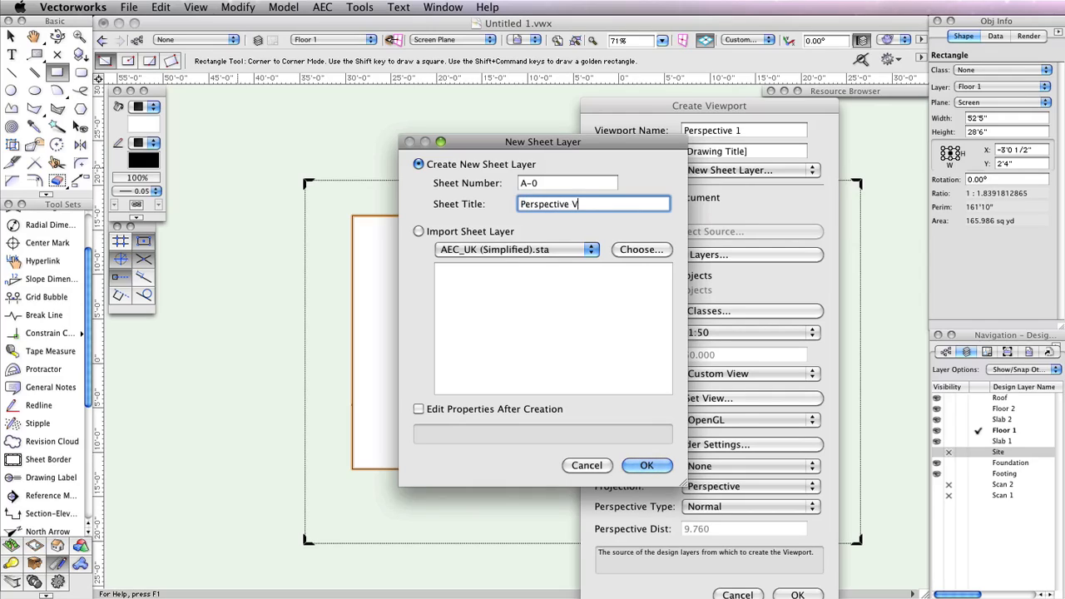
pyautogui.write('iew')
pyautogui.press('Return')
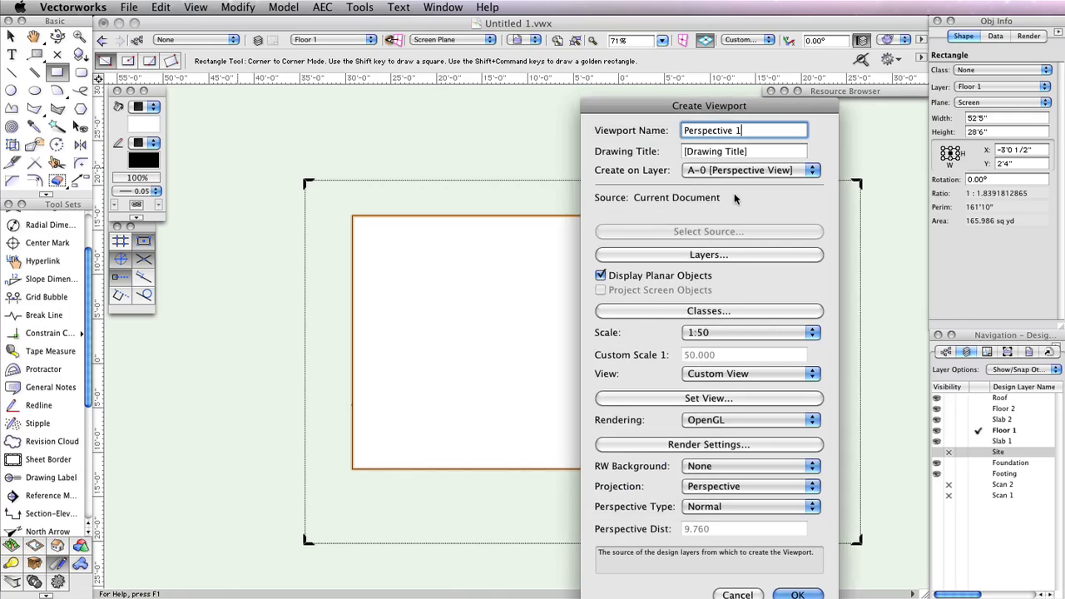
pyautogui.click(796, 594)
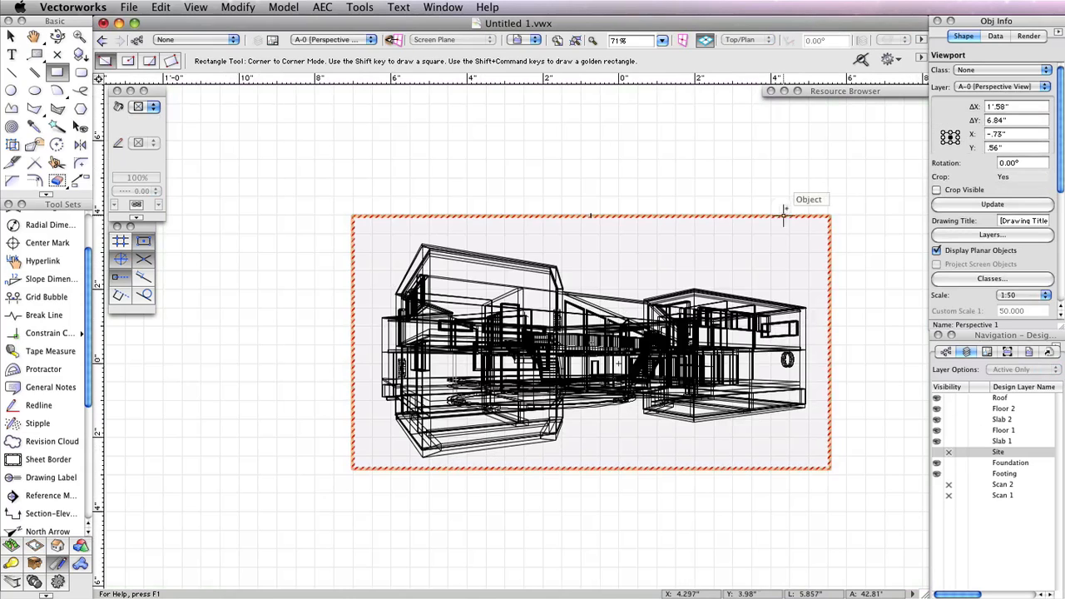
# Set the viewport's OpenGL background render detail to Very High and turn on anti-aliasing
pyautogui.moveTo(848, 200); pyautogui.dragTo(787, 154, button='middle')
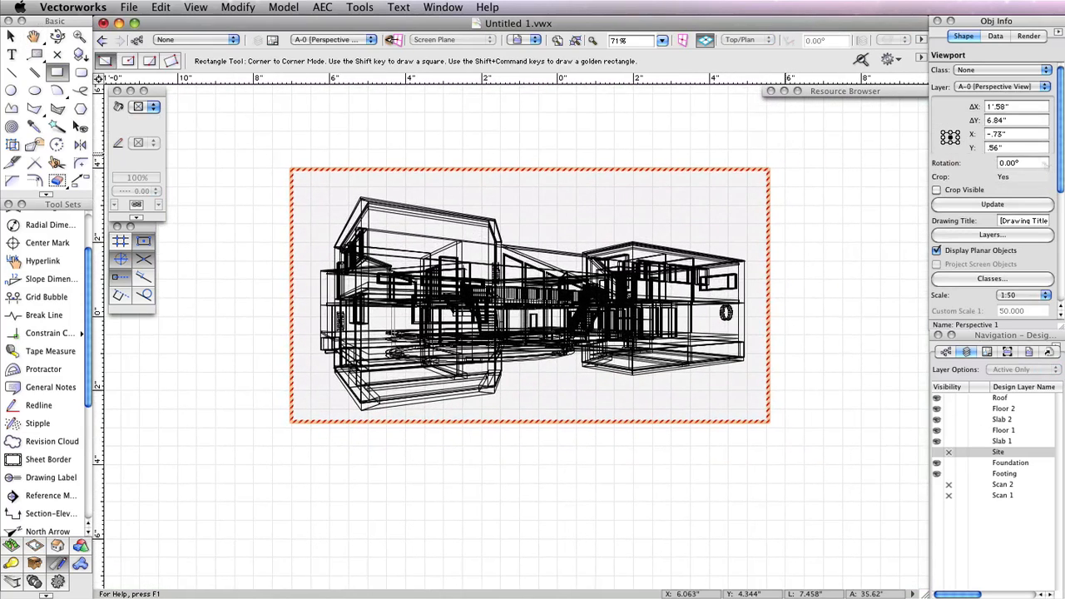
pyautogui.moveTo(1060, 174); pyautogui.dragTo(1060, 255)
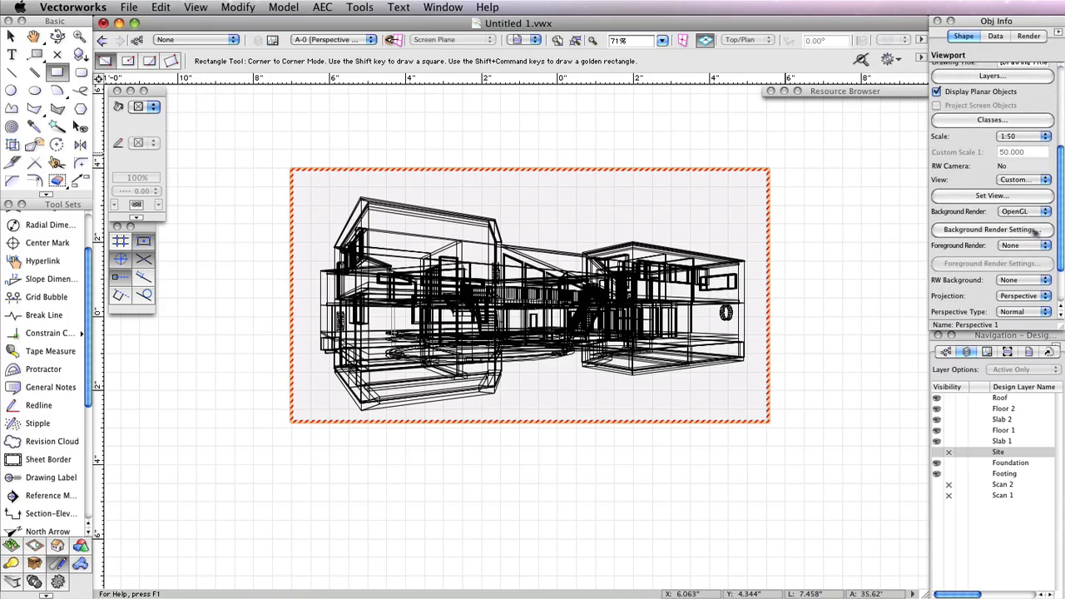
pyautogui.click(984, 230)
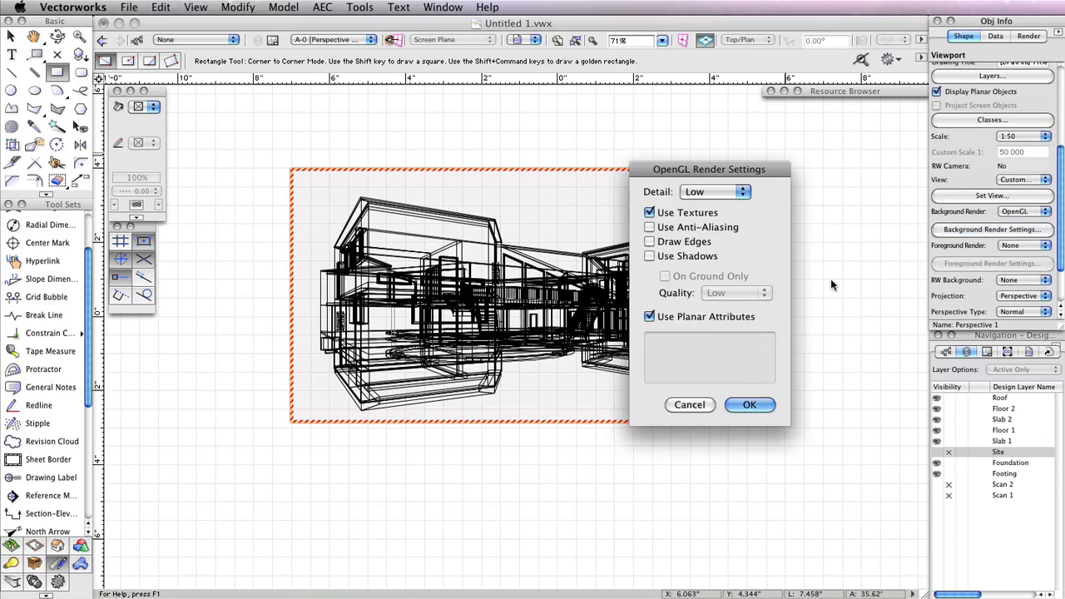
pyautogui.click(730, 193)
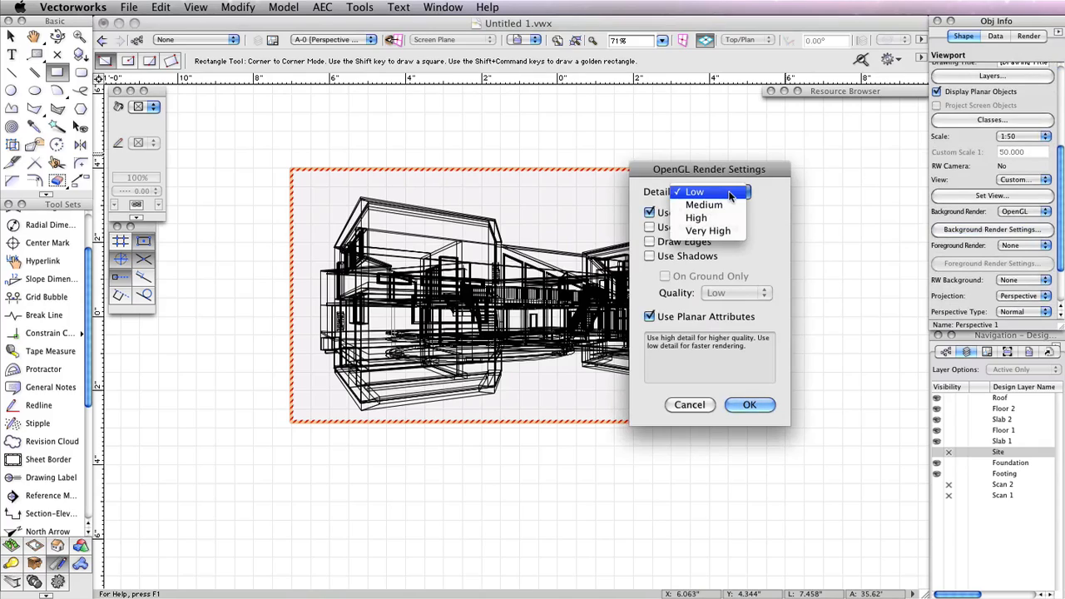
pyautogui.click(714, 234)
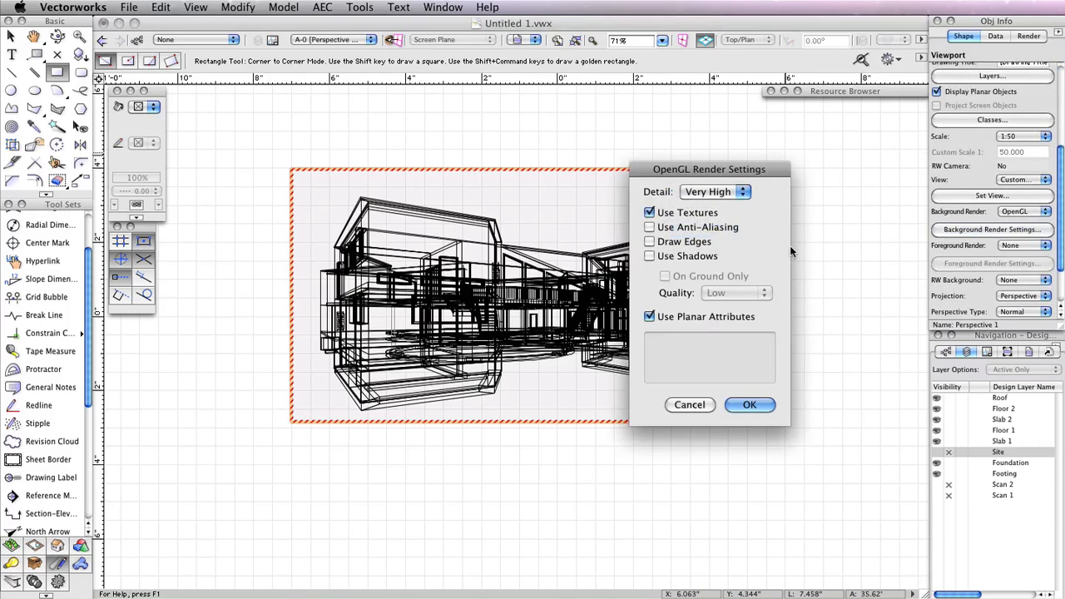
pyautogui.click(709, 229)
pyautogui.click(751, 405)
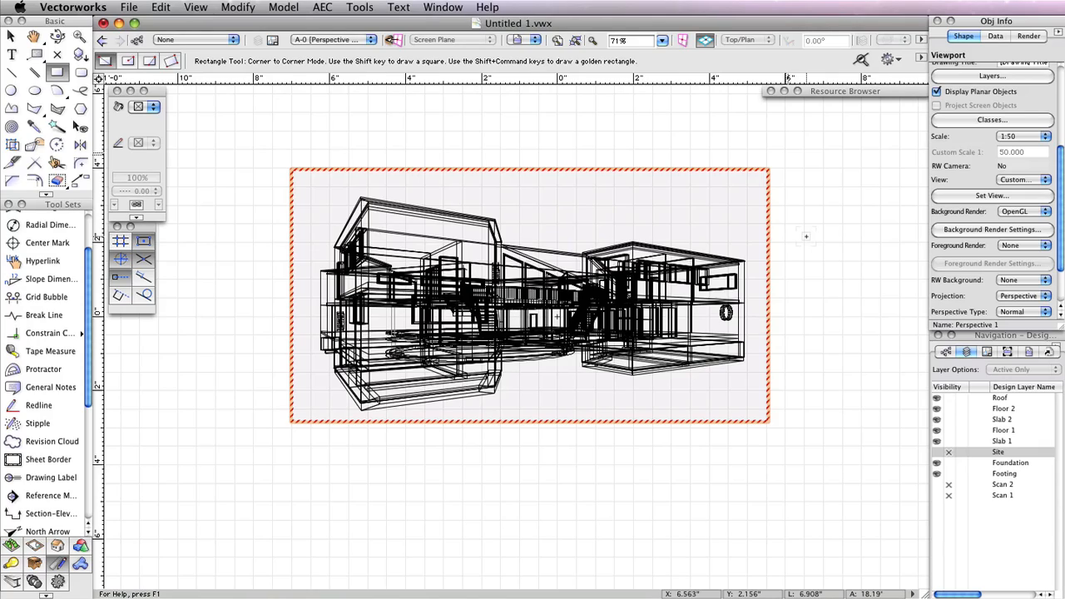
# Set the viewport's foreground render to Hidden Line with its default settings and update the viewport
pyautogui.click(1031, 246)
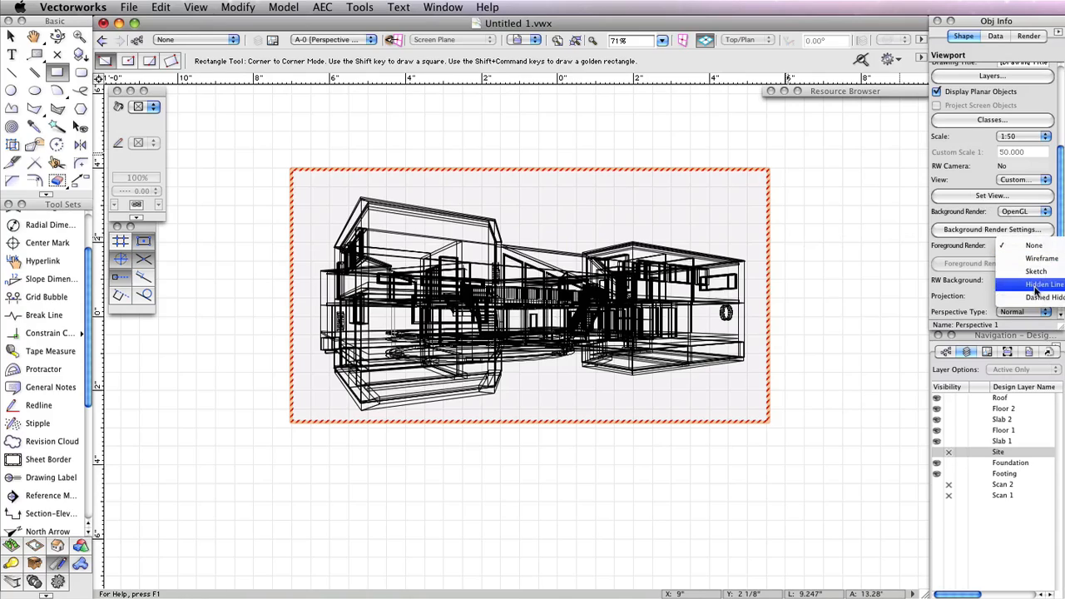
pyautogui.click(1024, 285)
pyautogui.click(952, 263)
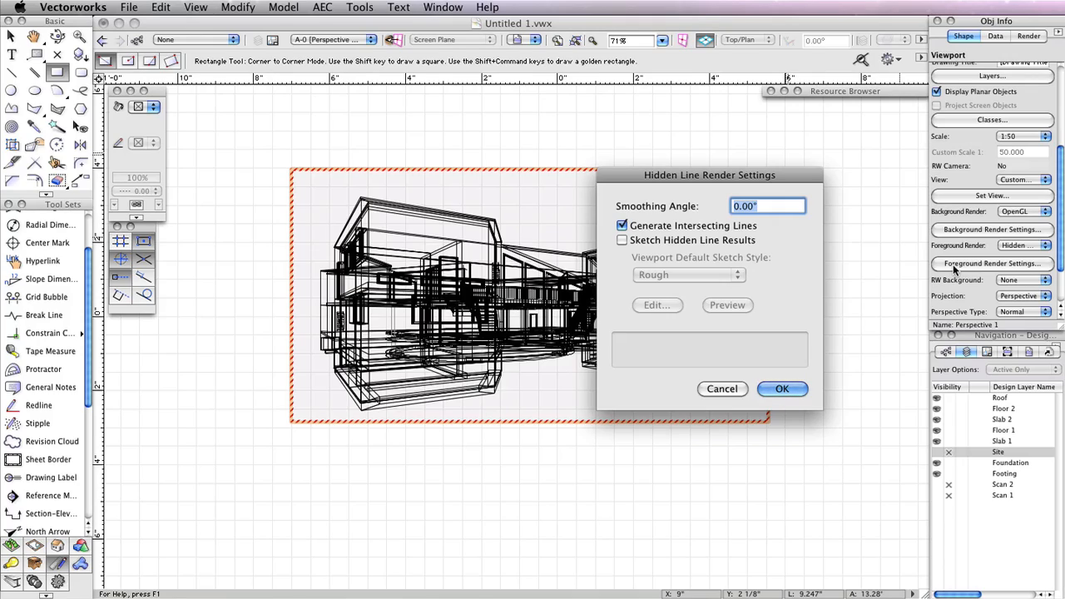
pyautogui.moveTo(681, 221)
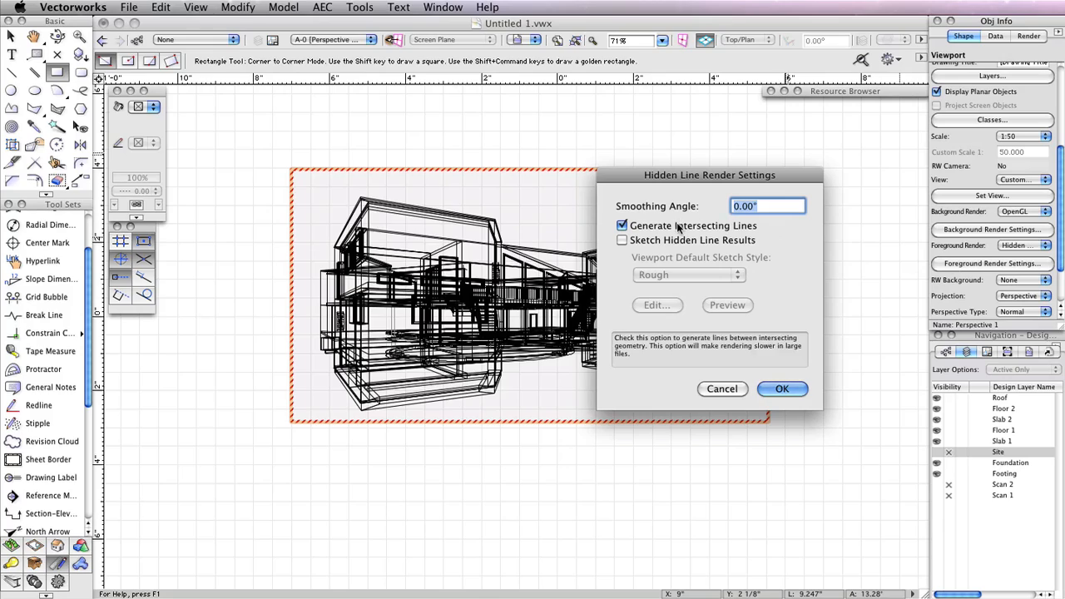
pyautogui.click(782, 388)
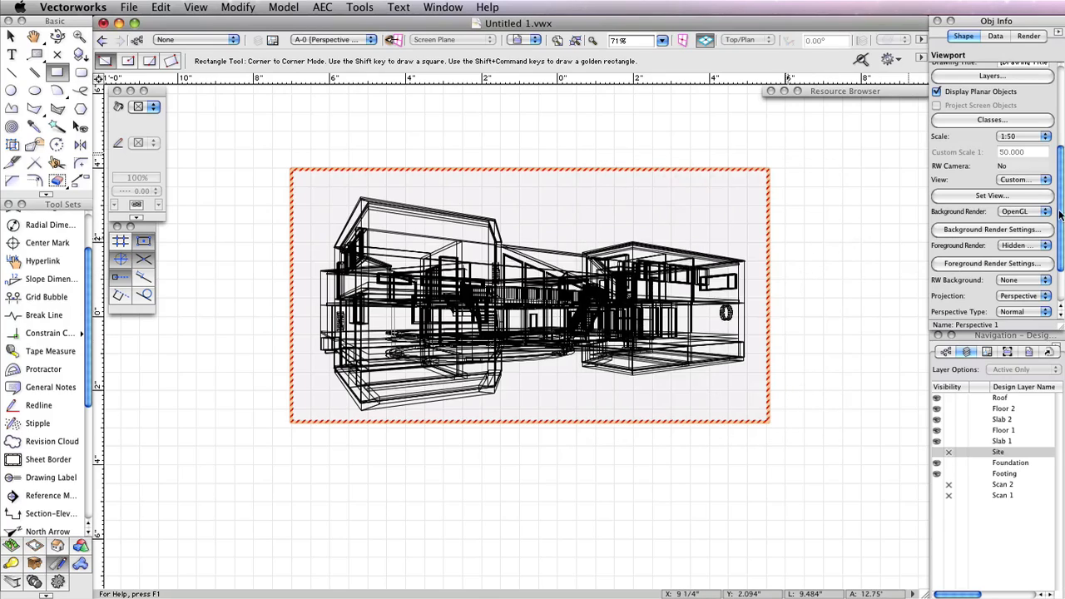
pyautogui.moveTo(1059, 214); pyautogui.dragTo(1060, 117)
pyautogui.click(990, 205)
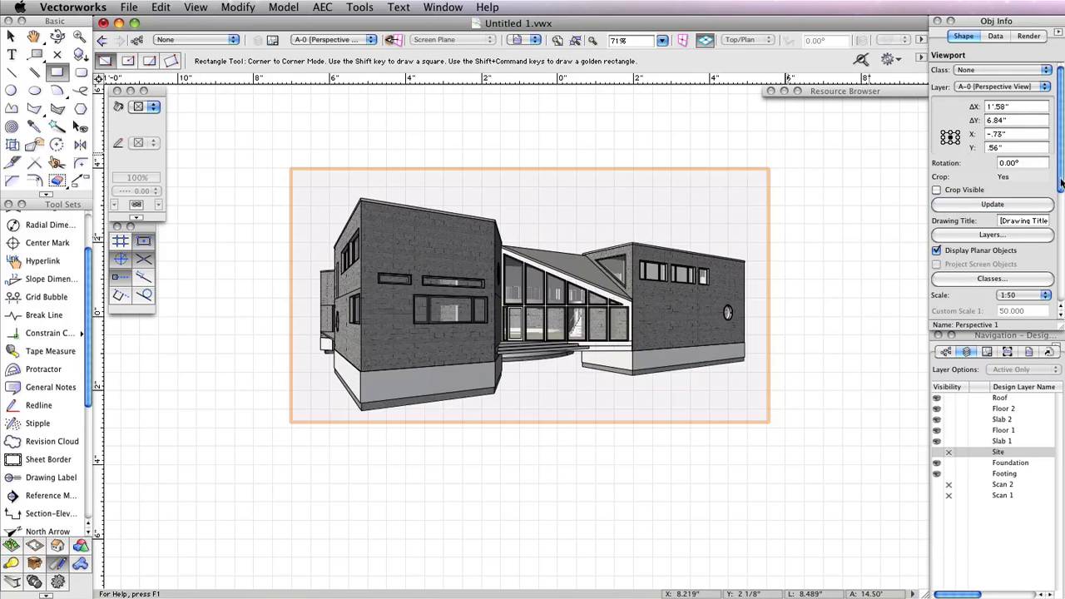
# Change the viewport's background render to Final Quality Renderworks and update the viewport
pyautogui.moveTo(1061, 181); pyautogui.dragTo(1060, 284)
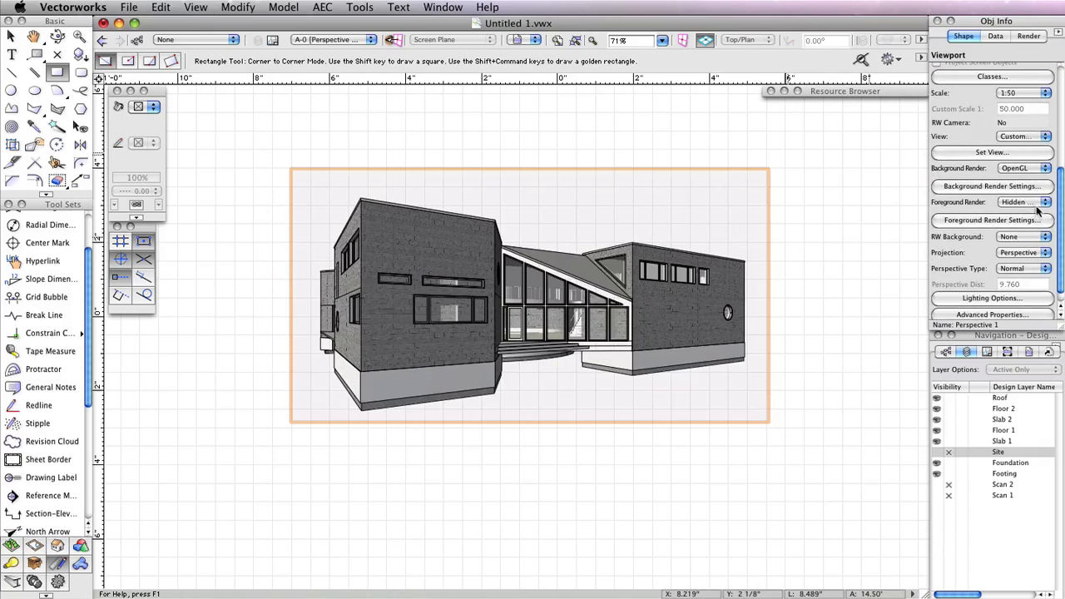
pyautogui.click(1024, 170)
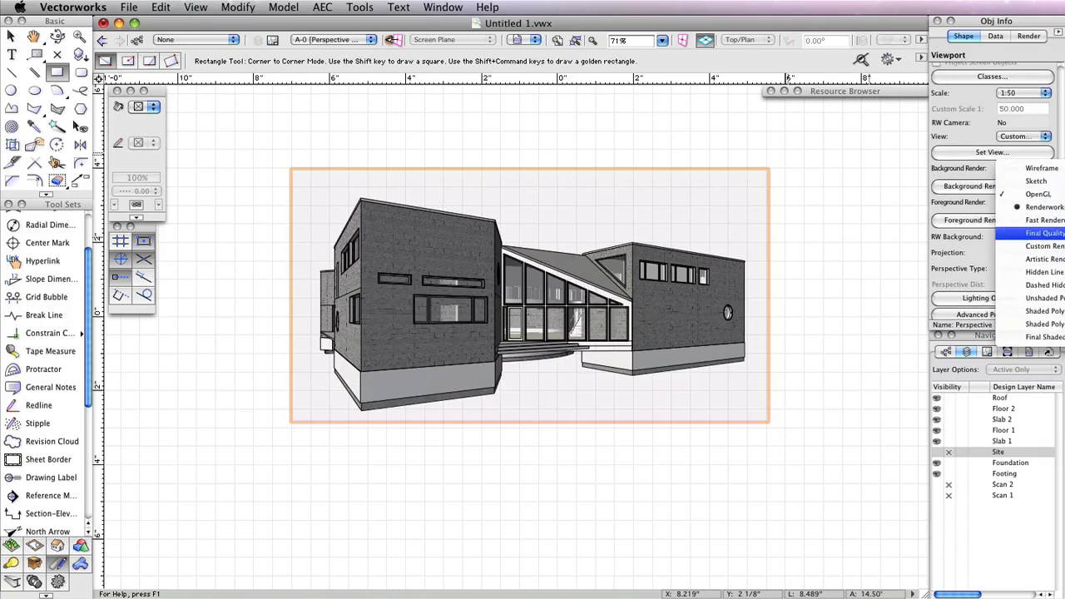
pyautogui.click(1042, 233)
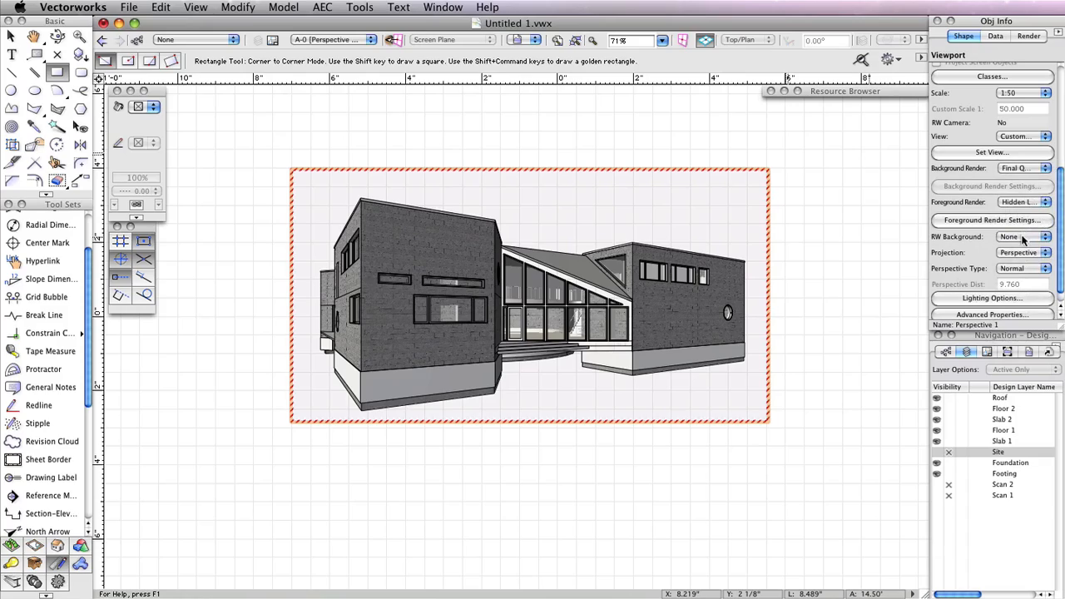
pyautogui.click(1021, 237)
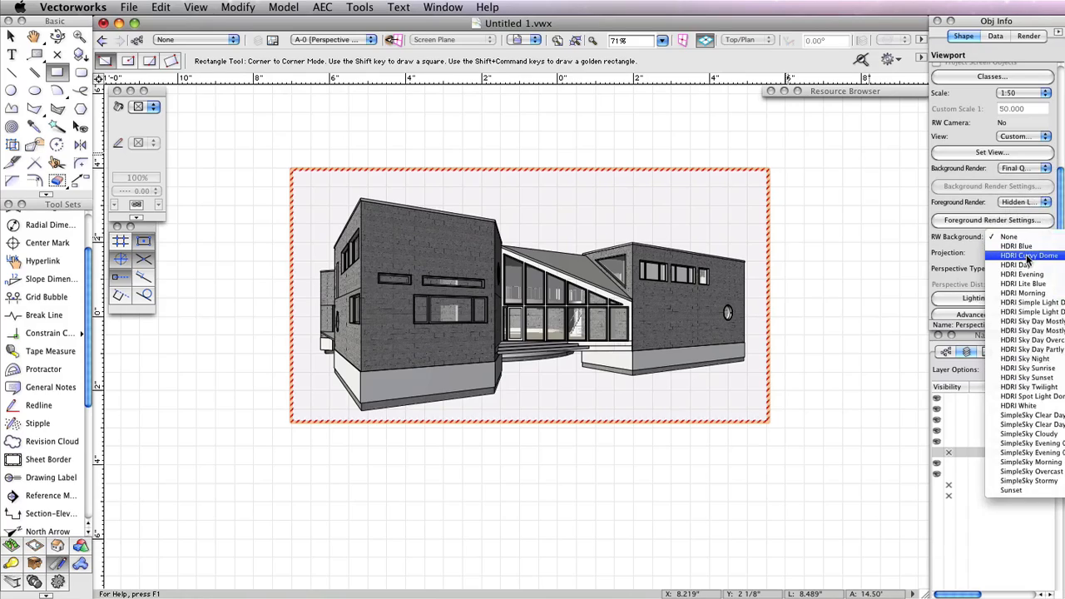
pyautogui.click(1004, 329)
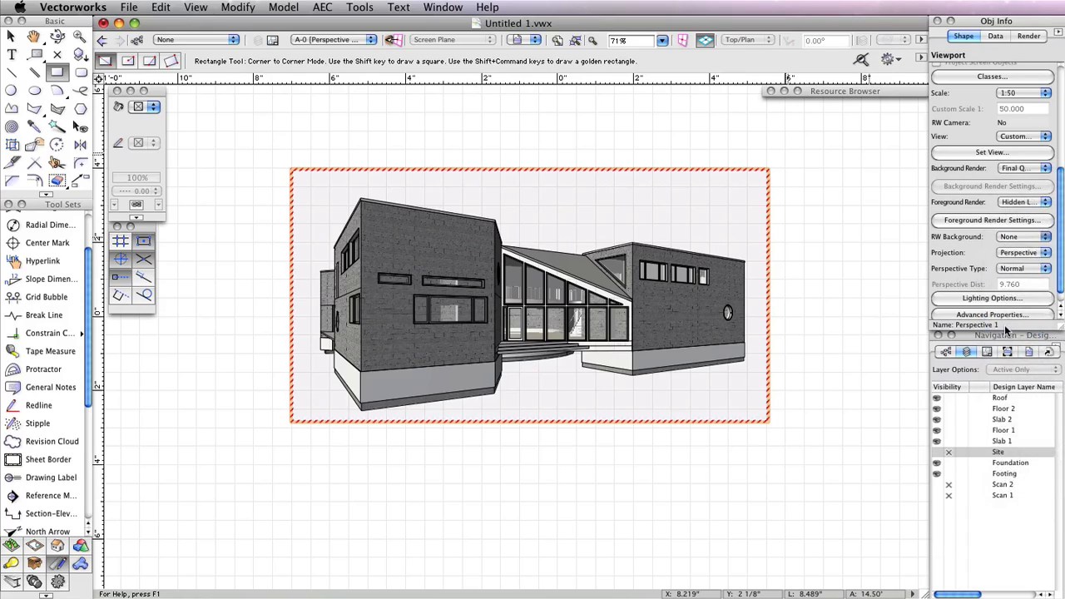
pyautogui.scroll(5, 975, 229)
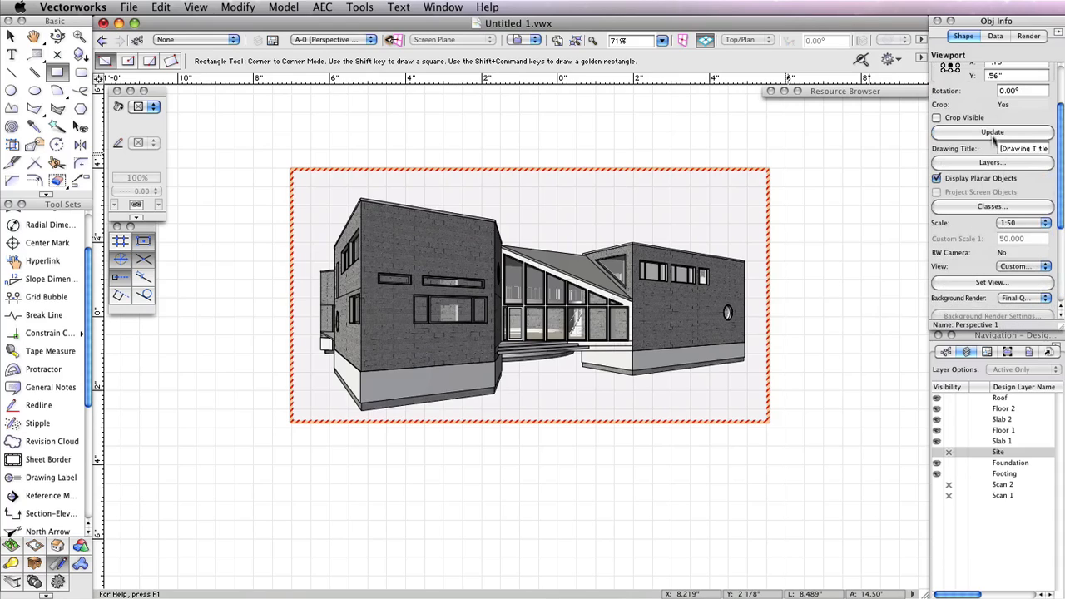
pyautogui.click(991, 135)
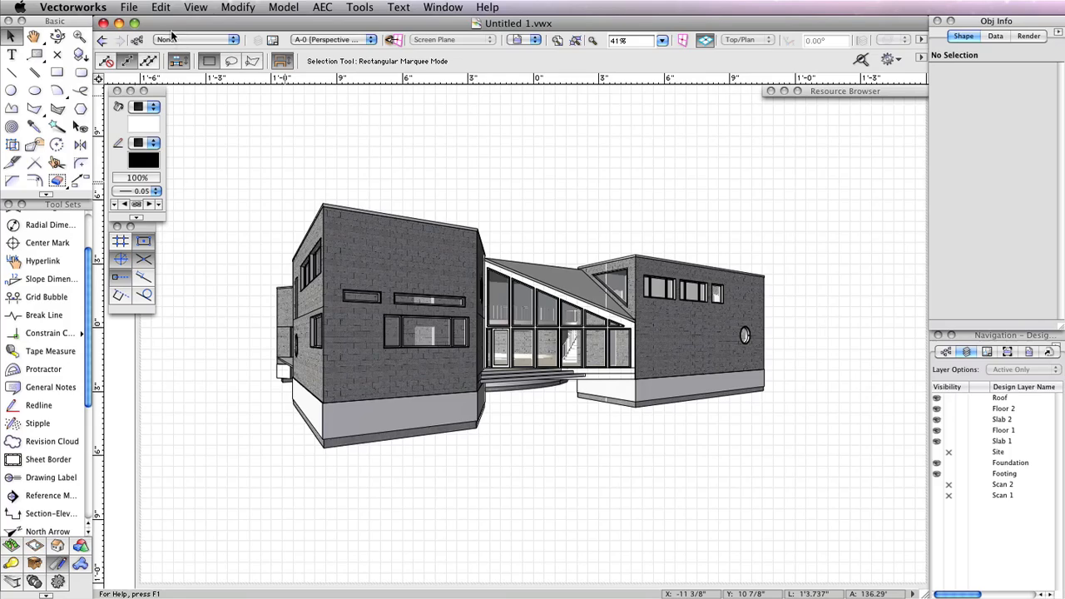
pyautogui.click(139, 10)
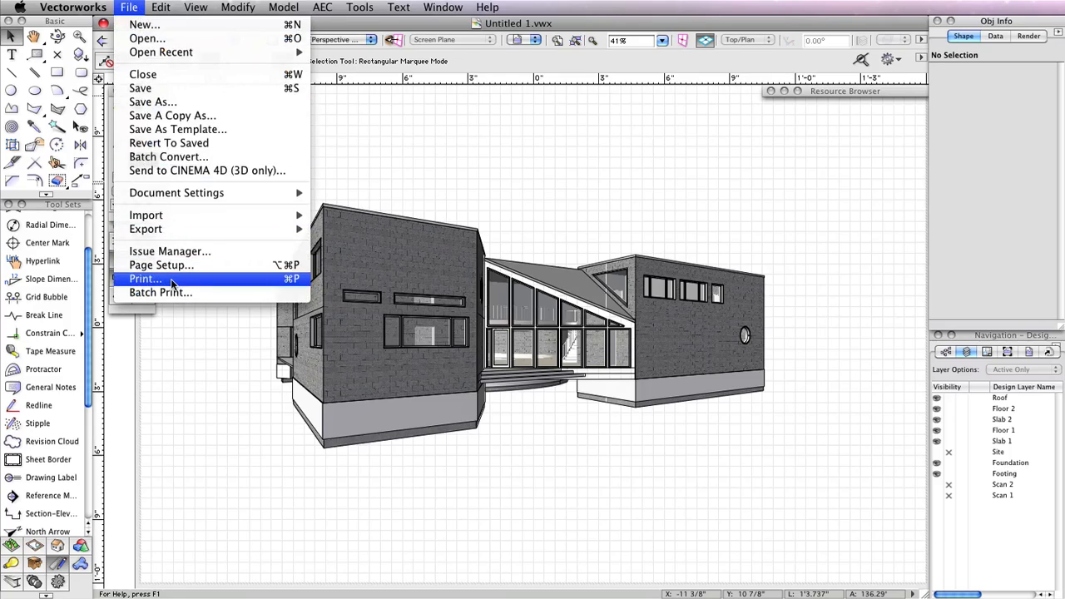
pyautogui.click(137, 279)
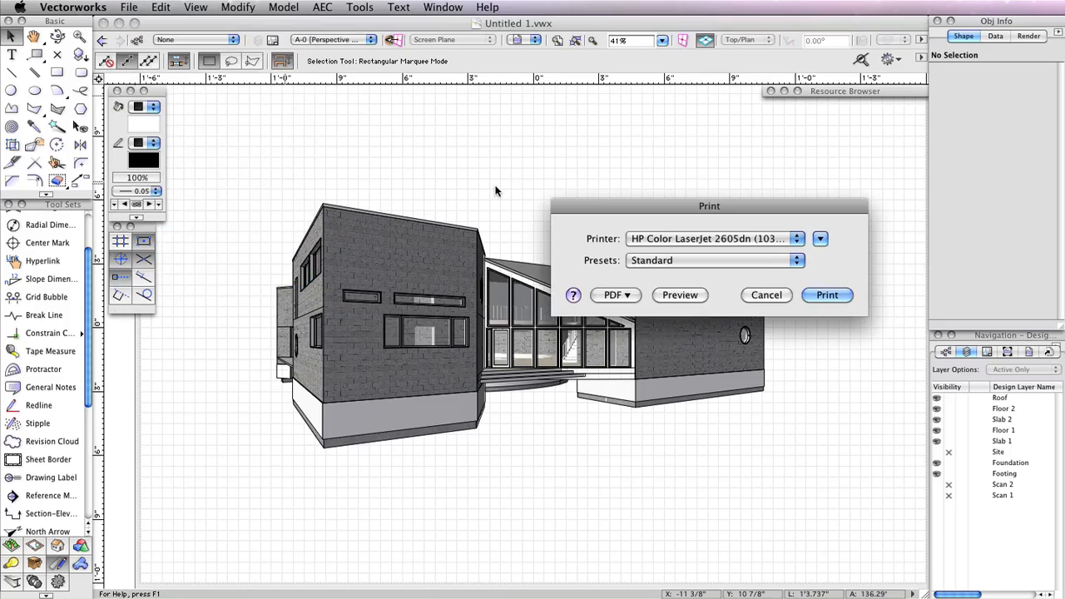
pyautogui.moveTo(749, 213); pyautogui.dragTo(627, 138)
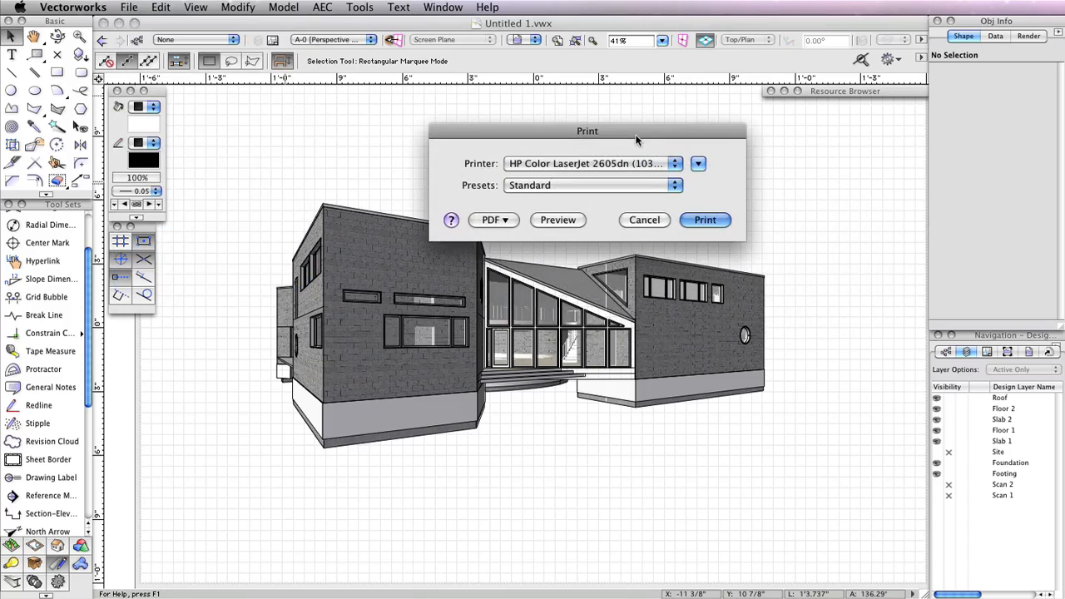
pyautogui.click(650, 220)
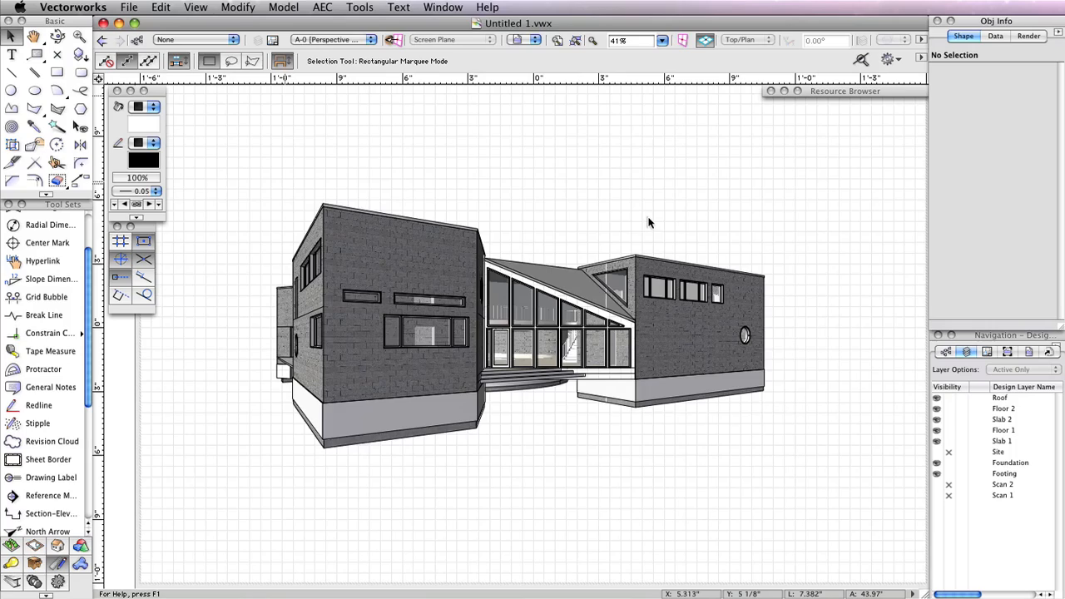
# Open the batch PDF export and add all available sheets and saved views to the export list
pyautogui.click(131, 7)
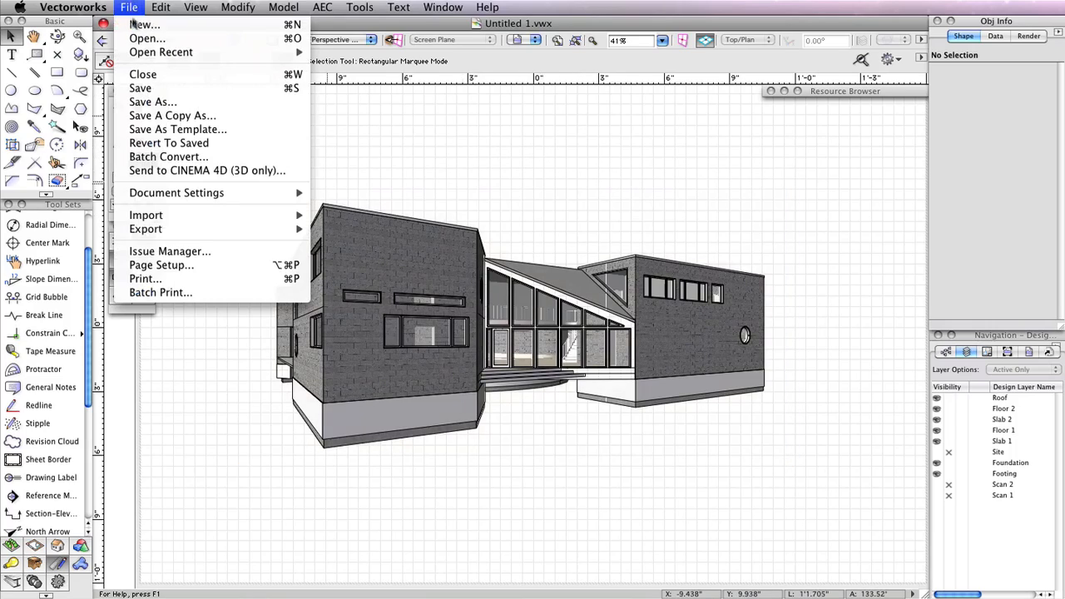
pyautogui.moveTo(198, 218)
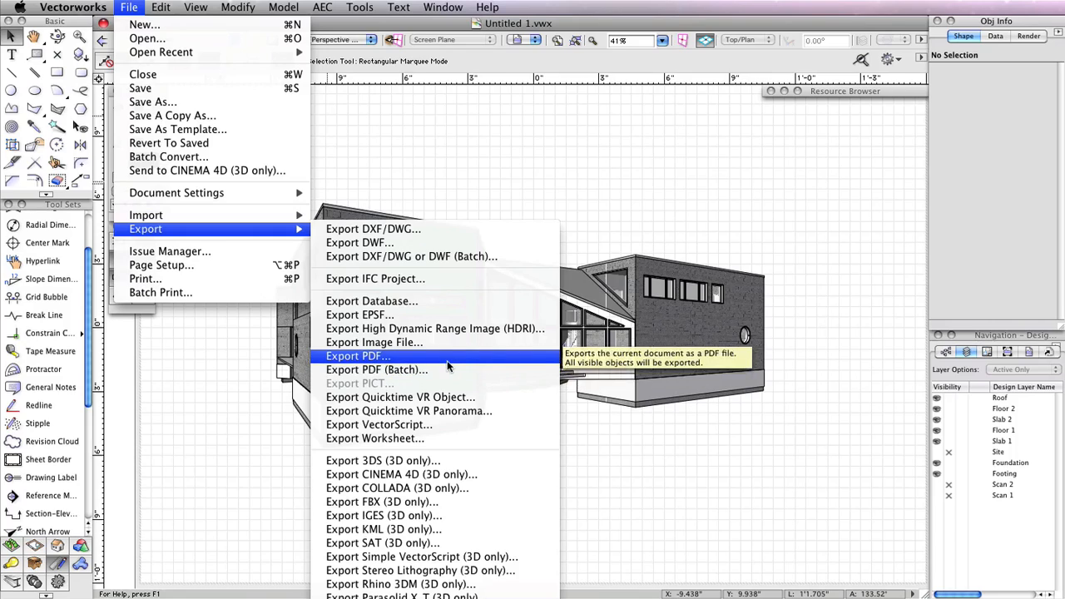
pyautogui.click(444, 369)
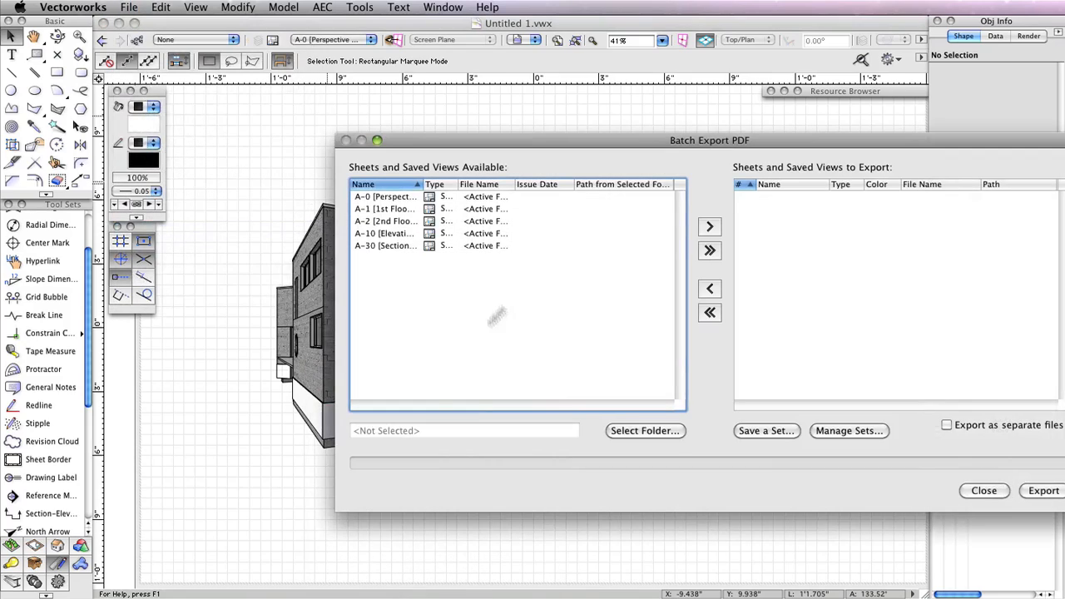
pyautogui.click(709, 250)
# Remove sheets A-1 and A-30 from the export list, then close the batch export dialog
pyautogui.click(767, 209)
pyautogui.click(715, 289)
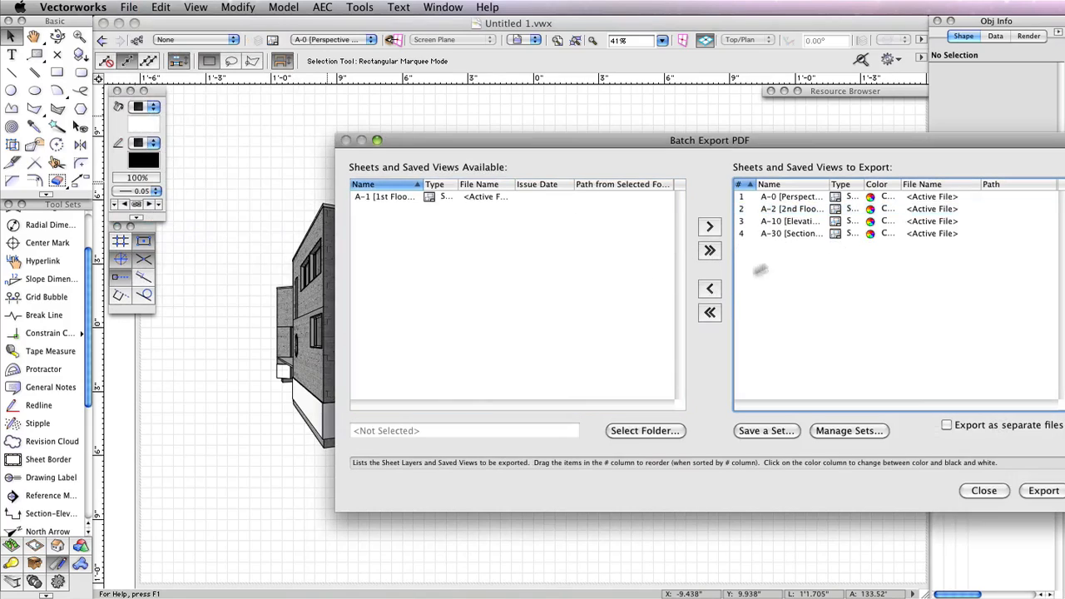
pyautogui.click(799, 233)
pyautogui.click(710, 289)
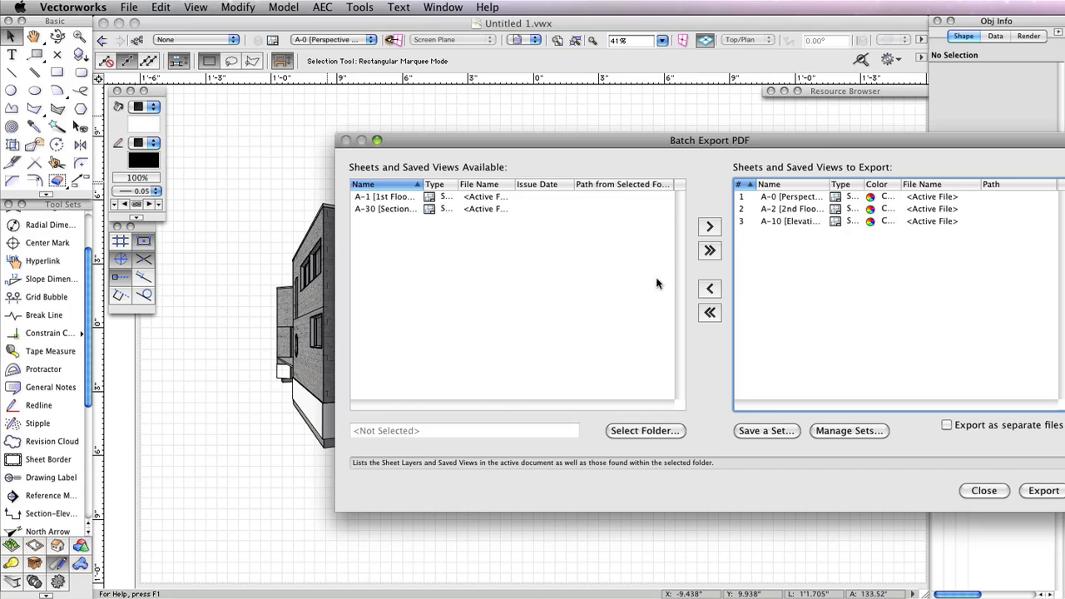
pyautogui.moveTo(828, 145); pyautogui.dragTo(651, 115)
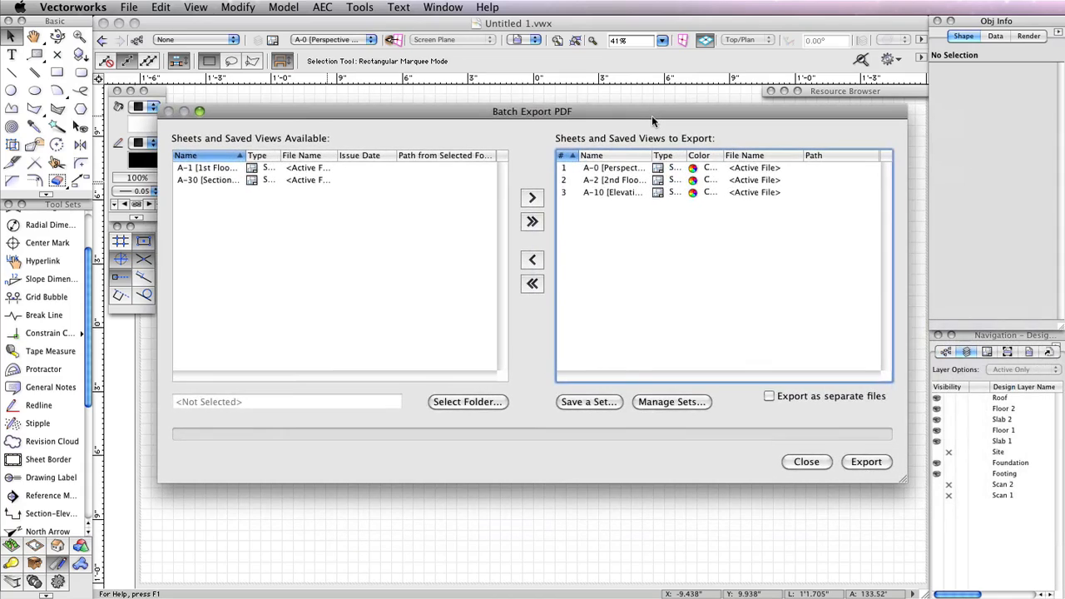
pyautogui.click(801, 462)
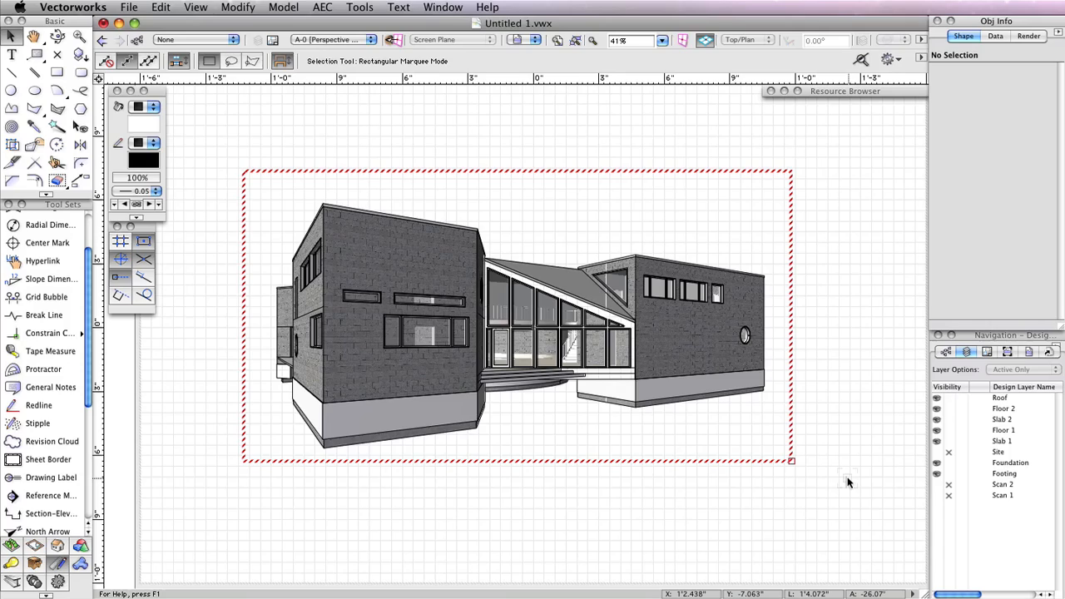
# Update the perspective viewport on sheet A-0 and clear the selection
pyautogui.click(797, 455)
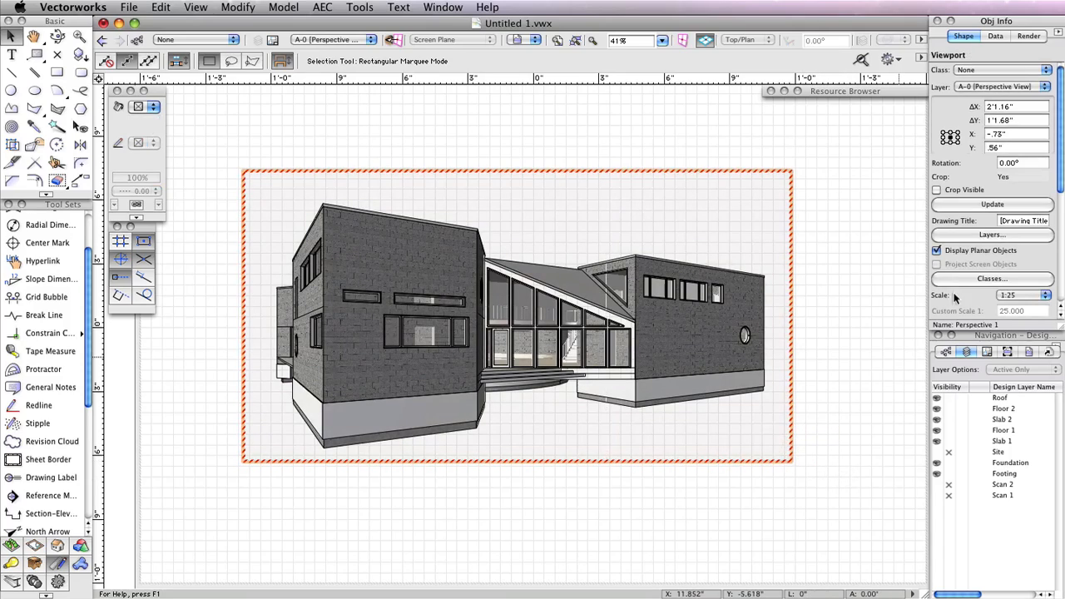
pyautogui.click(1003, 204)
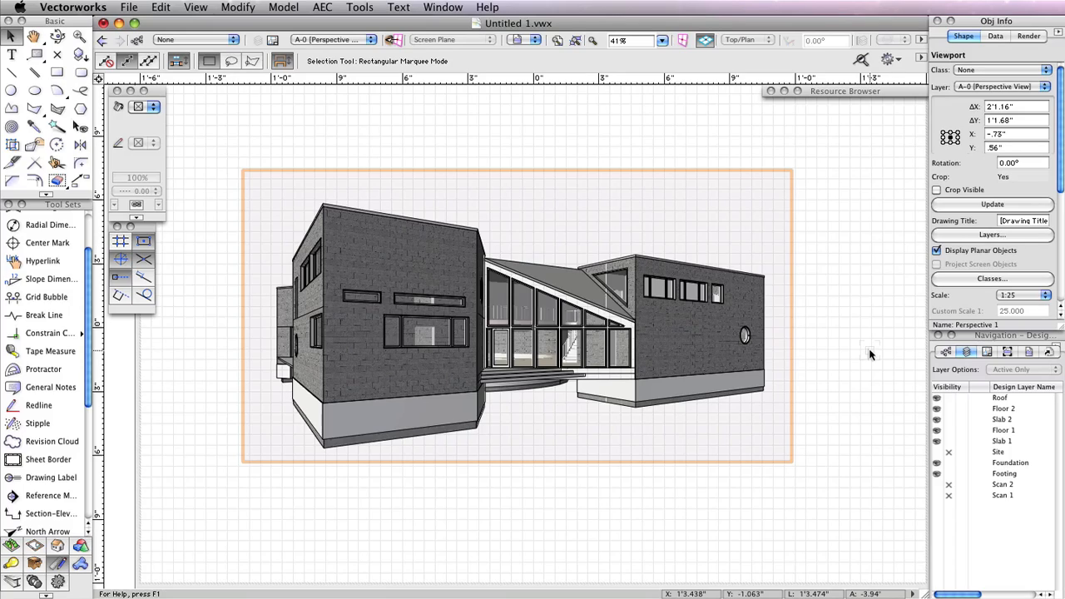
pyautogui.click(869, 354)
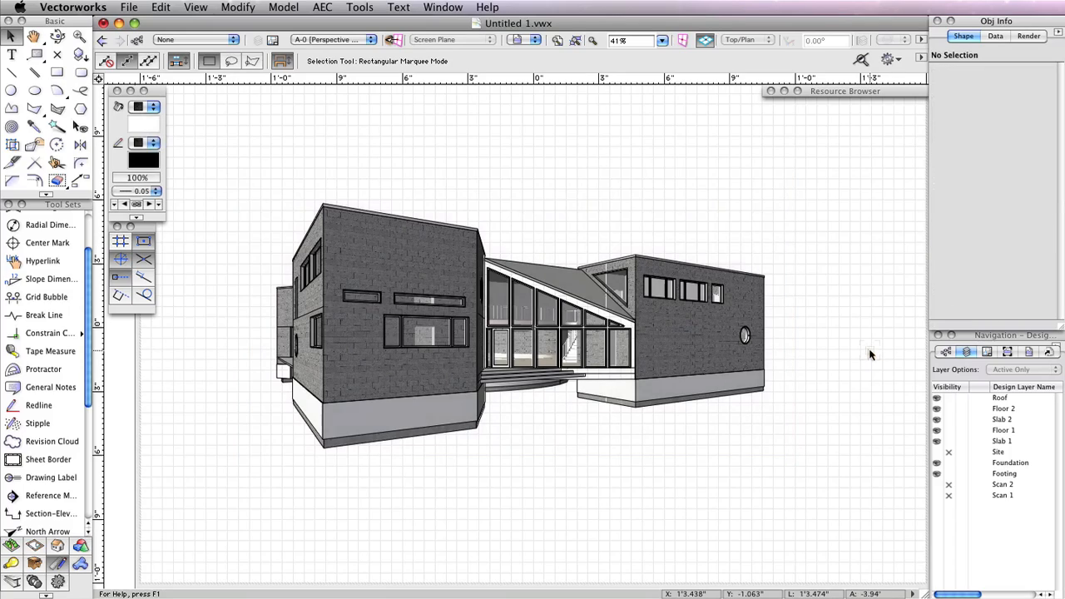